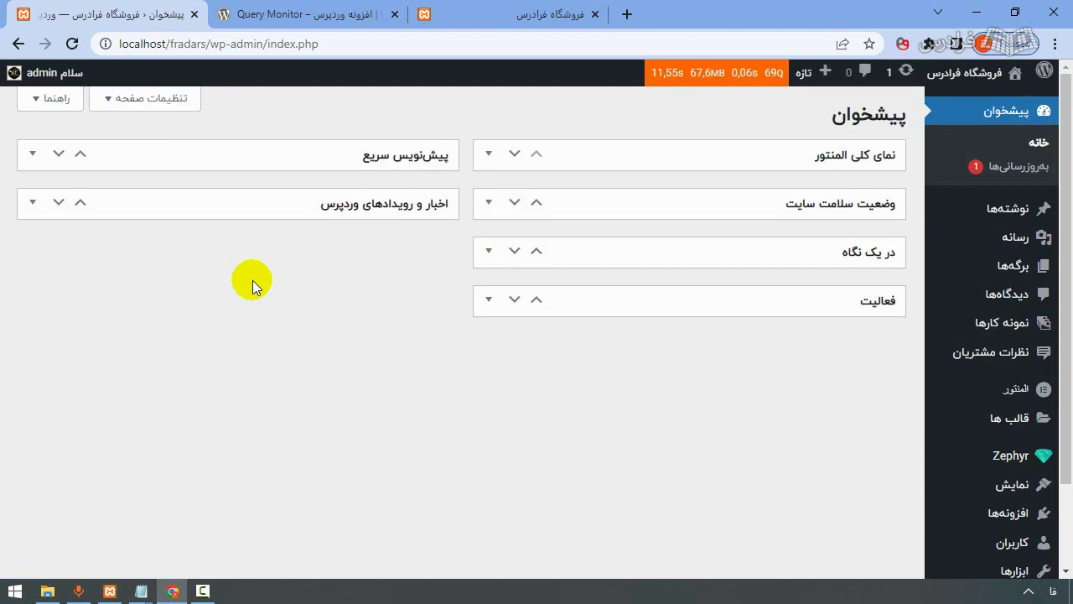
View the Query Monitor plugin page, then return to the WordPress dashboard and examine its Query Monitor load statistics.
left_click(336, 15)
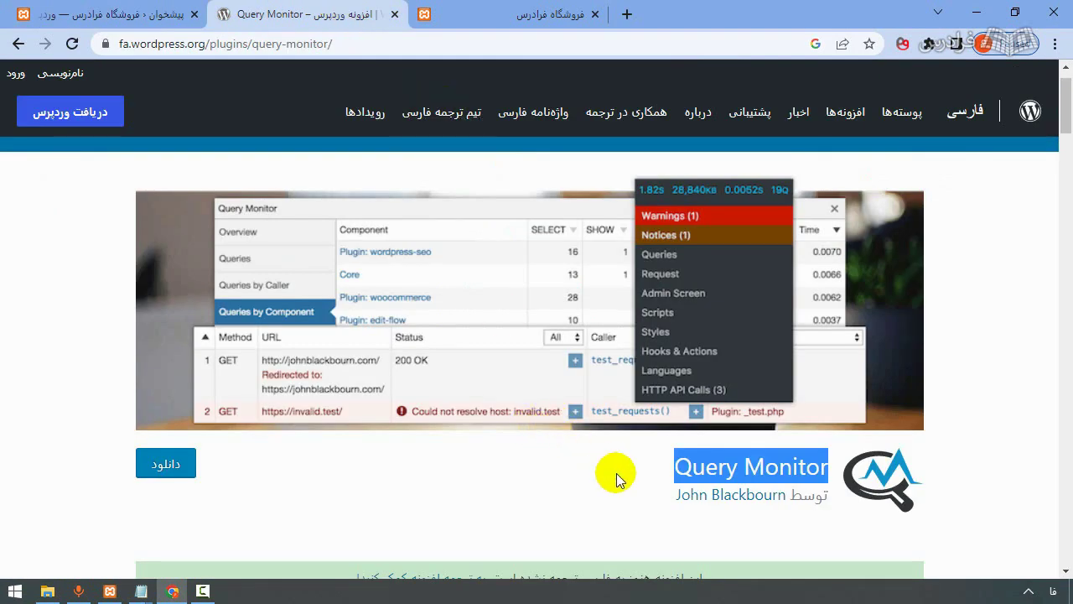
left_click(564, 466)
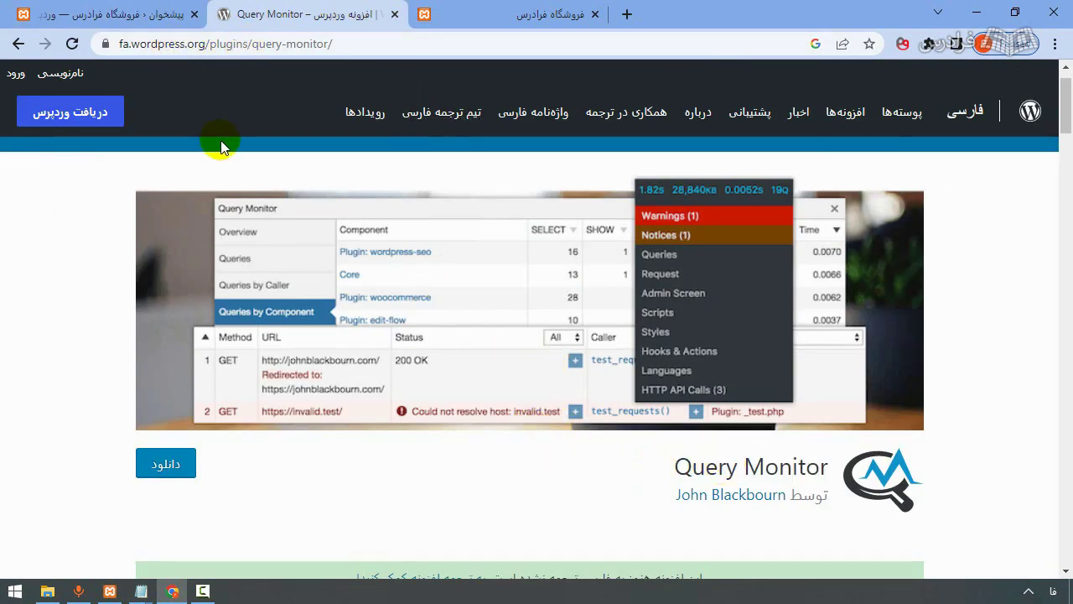
key("ctrl+shift+Tab")
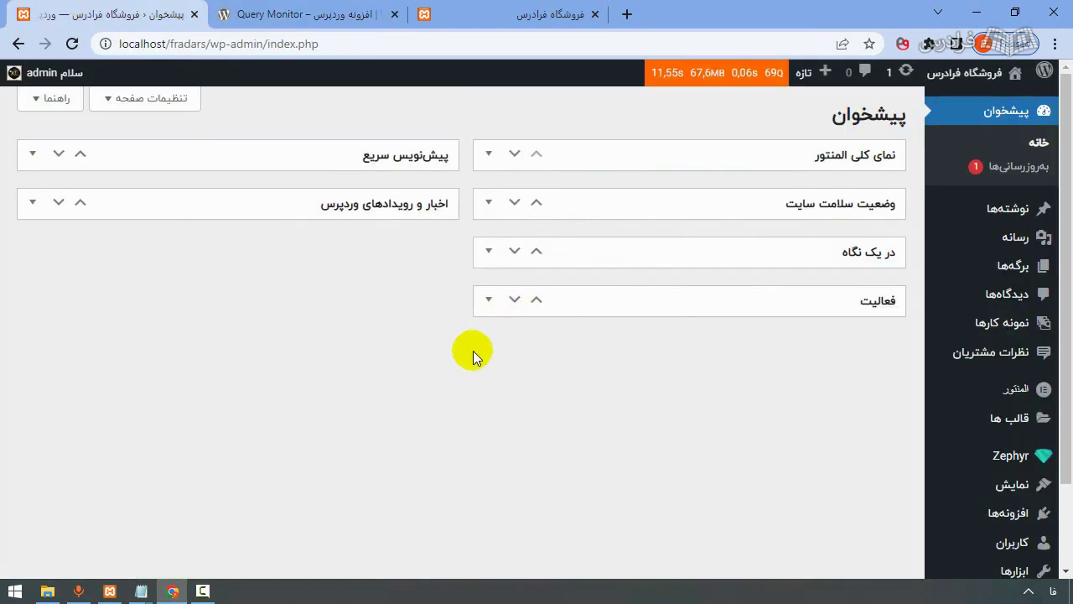
mouse_move(674, 82)
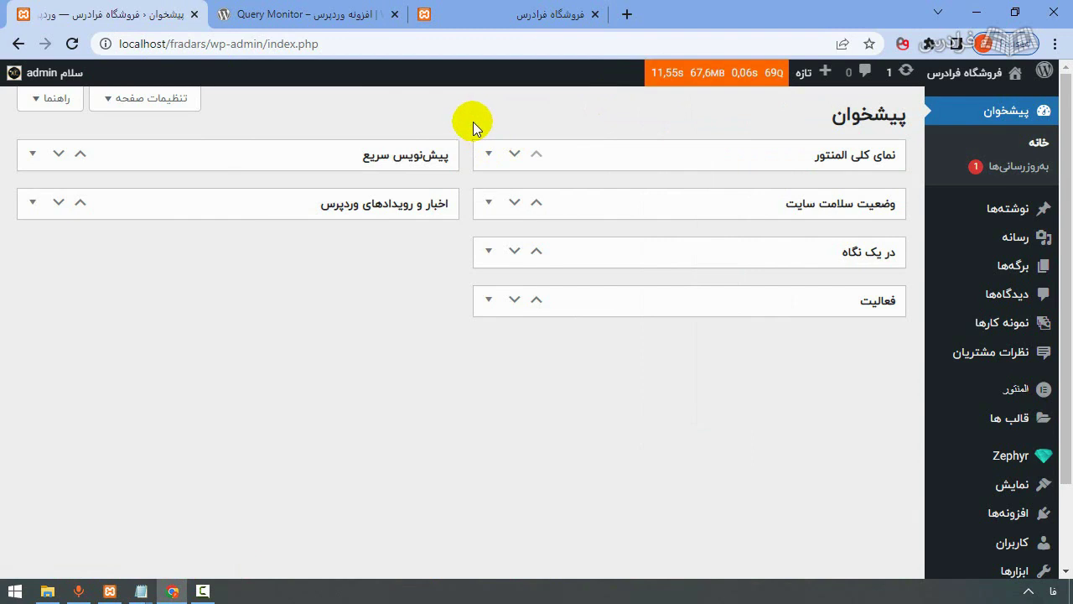
Copy the WP_HTTP_BLOCK_EXTERNAL and WP_ACCESSIBLE_HOSTS define lines from code.txt in Notepad.
mouse_move(141, 591)
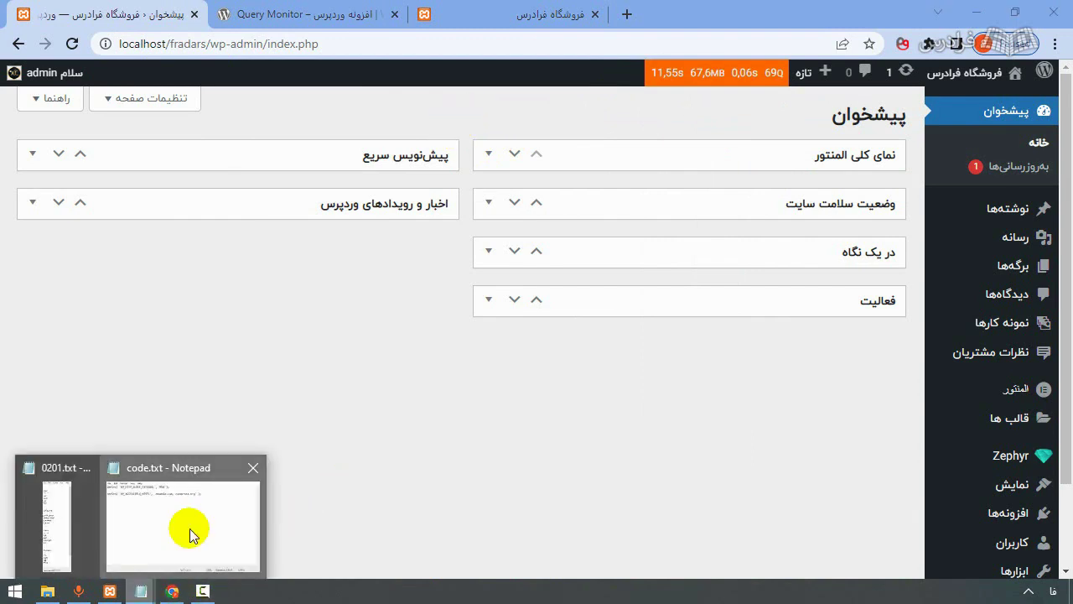
left_click(187, 528)
left_click_drag(598, 184, 211, 112)
key("ctrl+c")
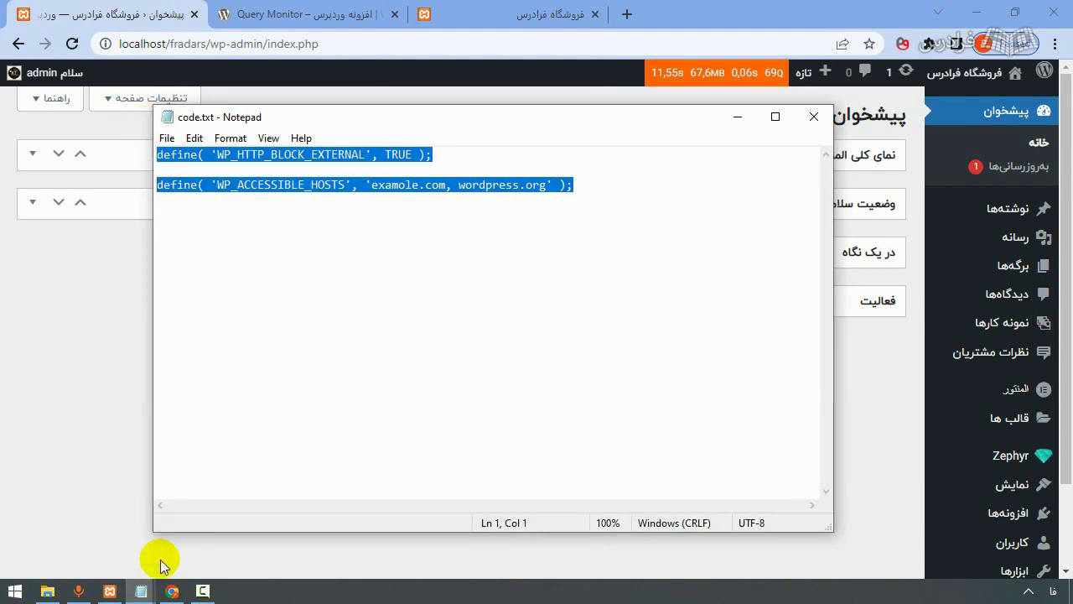
Open wp-config.php from the fradars folder and paste the copied define lines between the header comment and the database settings.
left_click(48, 590)
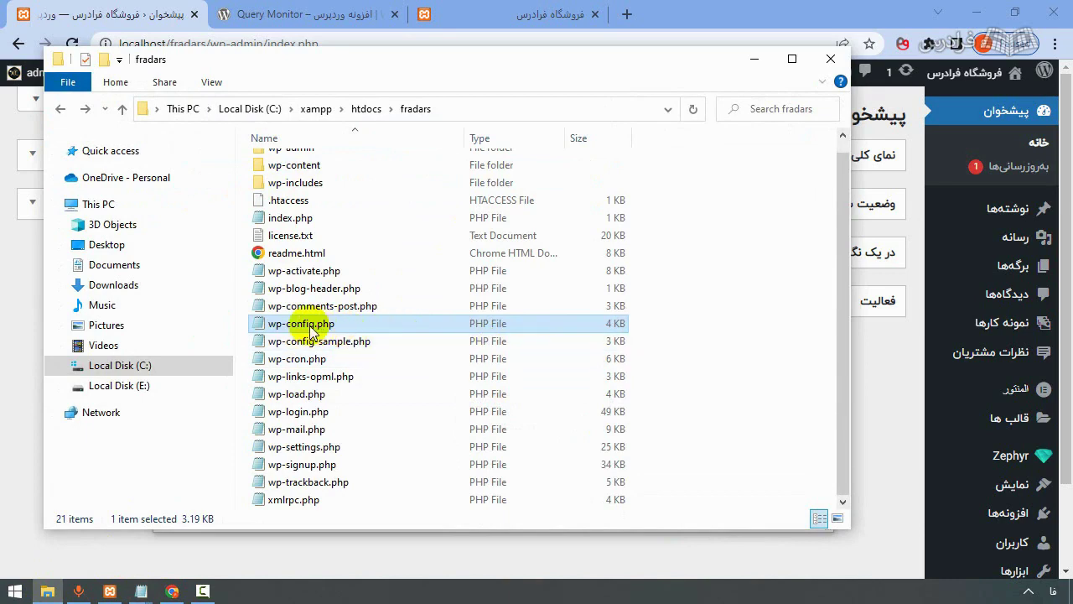
double_click(355, 324)
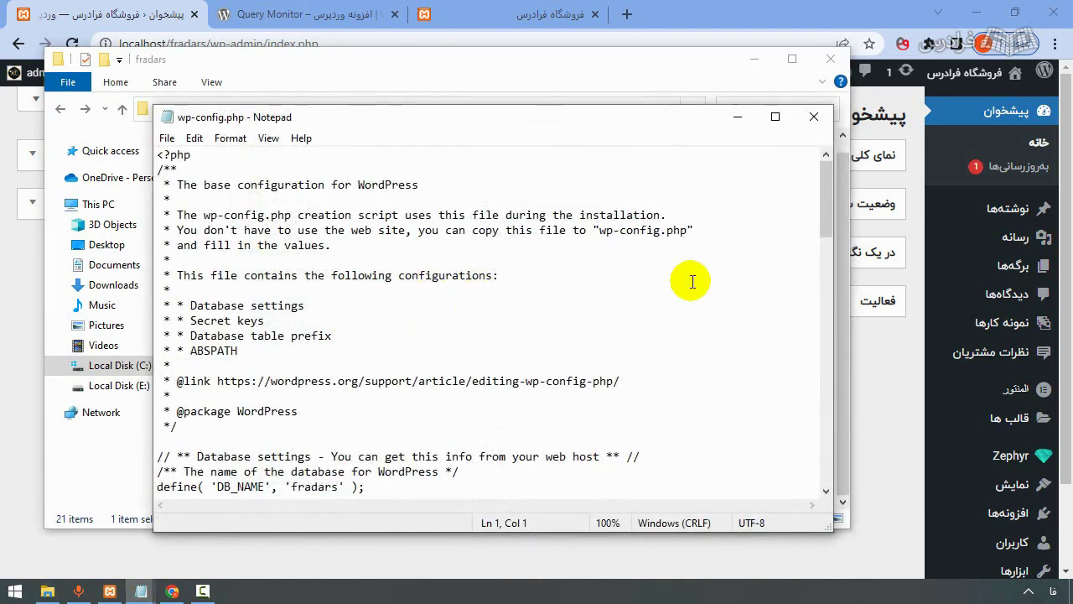
left_click_drag(829, 204, 829, 239)
left_click(242, 270)
key("Return")
key("Return")
key("Return")
key("Return")
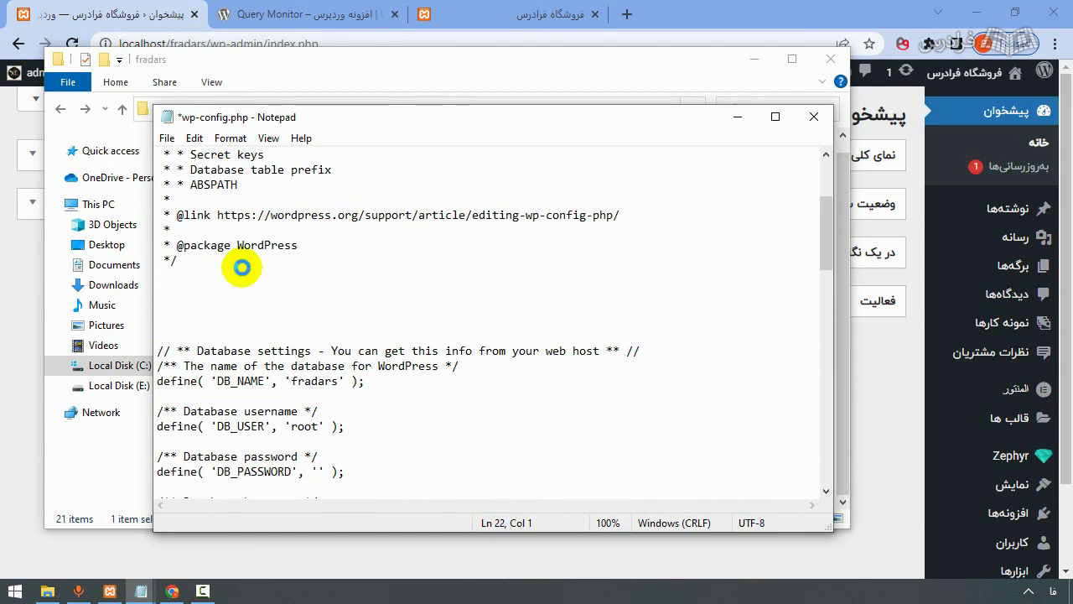
key("ctrl+v")
Examine the WP_HTTP_BLOCK_EXTERNAL line and the hosts listed in the WP_ACCESSIBLE_HOSTS line of wp-config.php.
left_click_drag(467, 302, 149, 303)
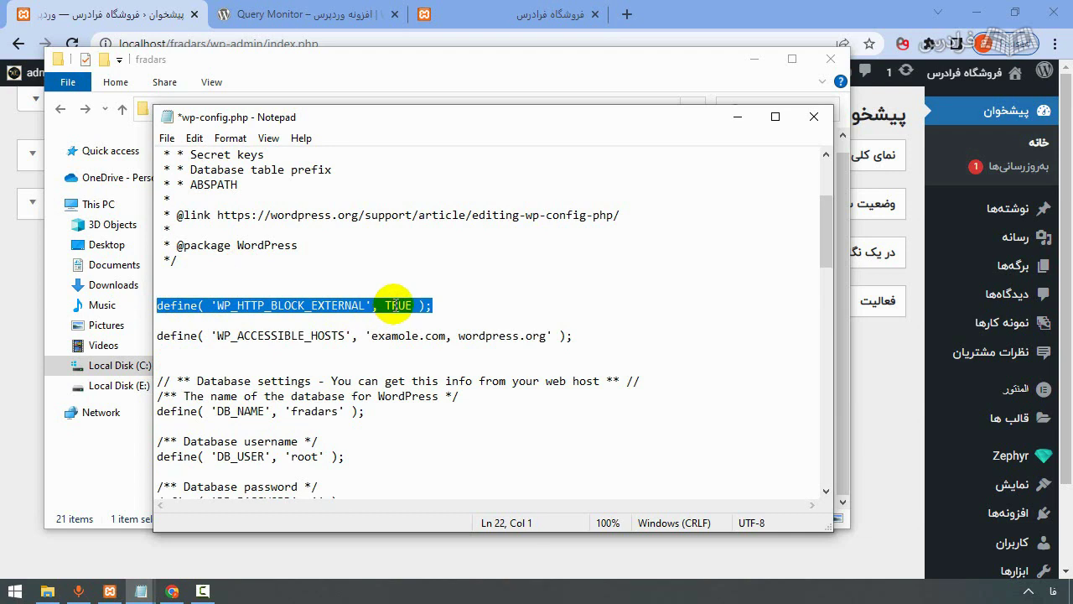
left_click(443, 301)
left_click_drag(433, 305, 154, 305)
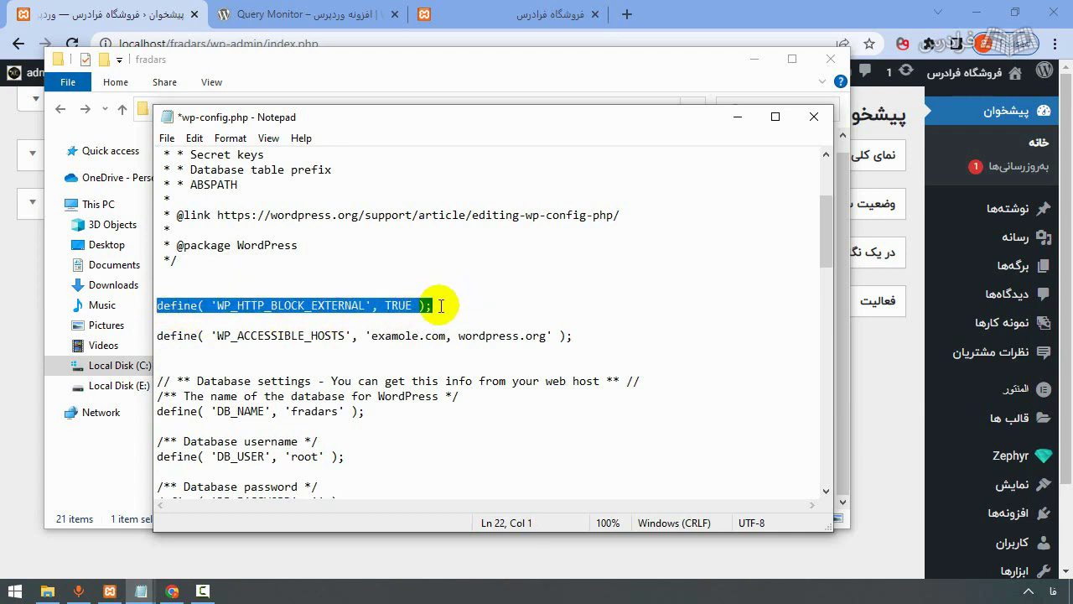
left_click(441, 305)
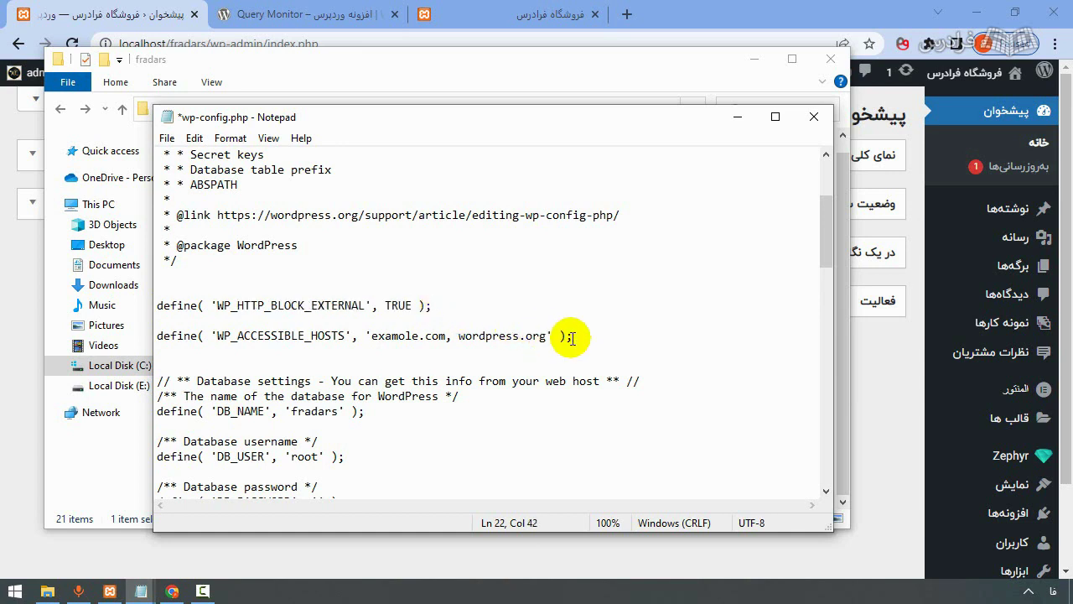
left_click_drag(574, 335, 153, 336)
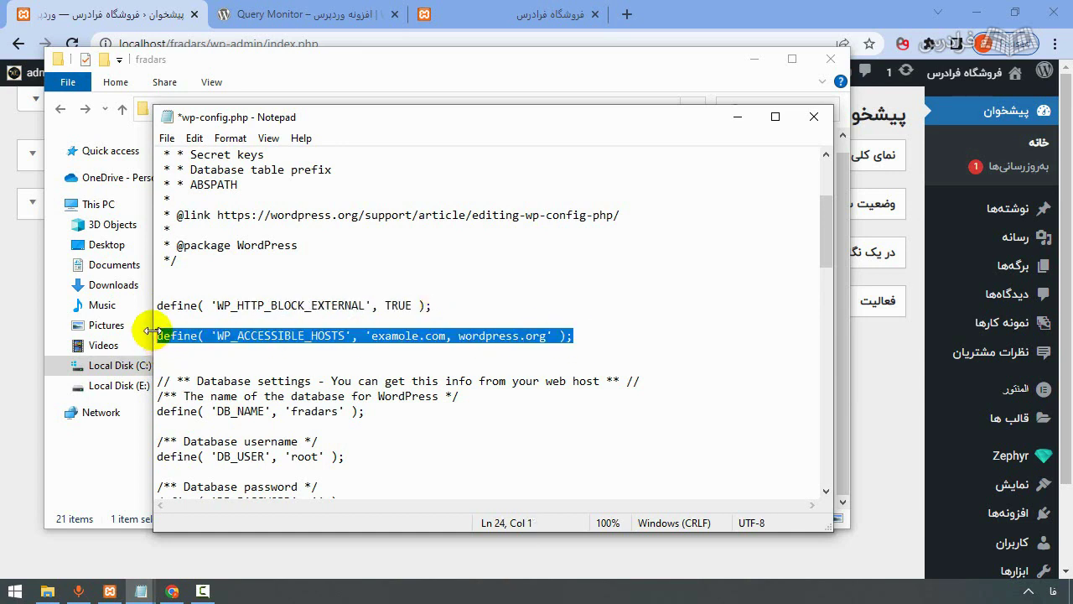
left_click(497, 336)
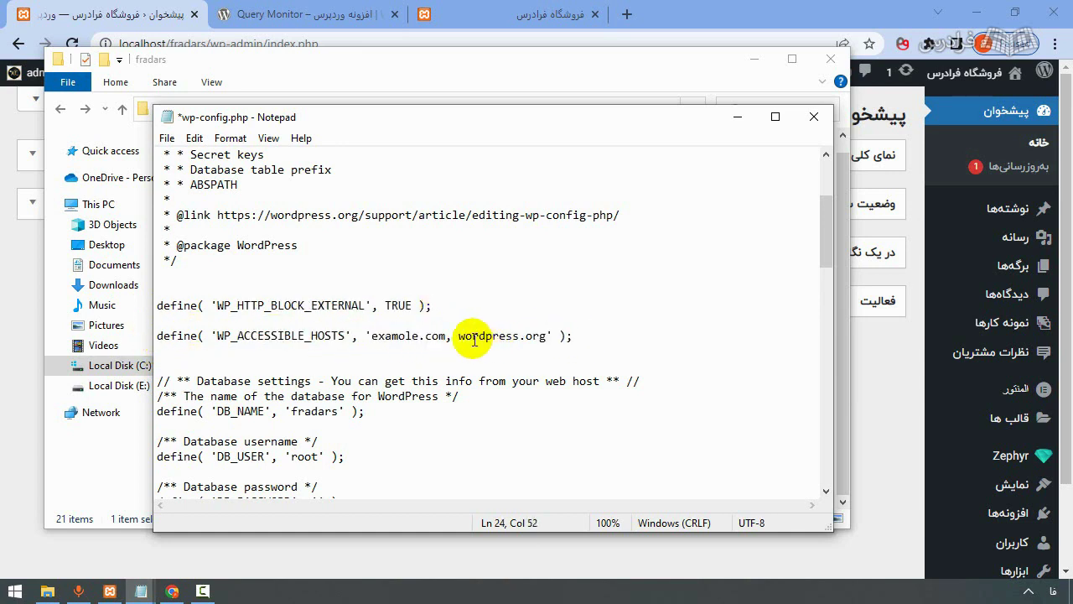
left_click_drag(451, 336, 572, 336)
left_click(573, 335)
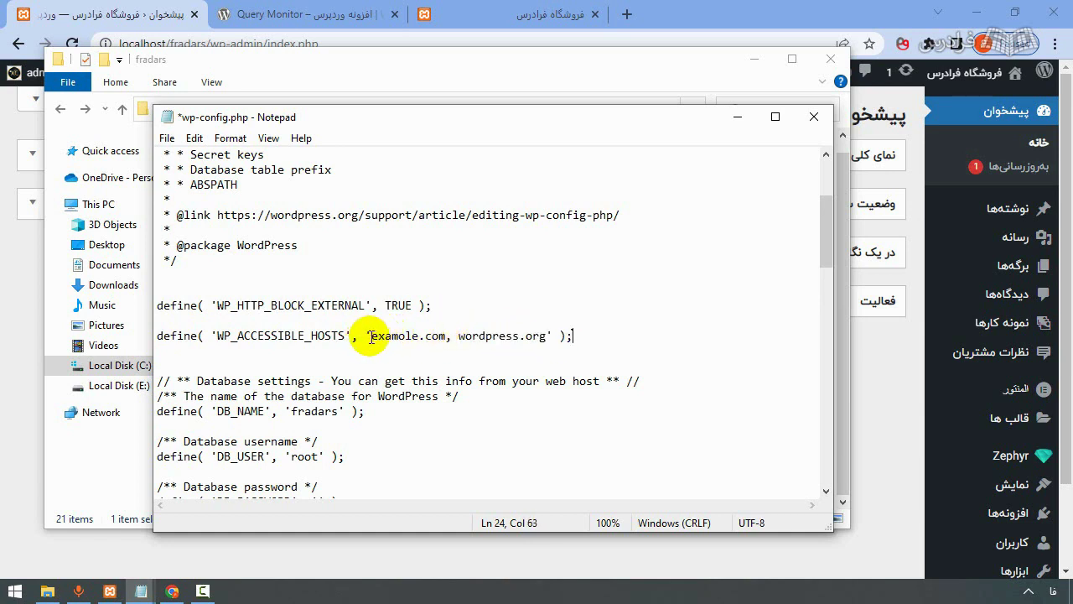
left_click_drag(372, 337, 590, 332)
left_click(599, 320)
Save wp-config.php and minimise its Notepad window.
left_click(167, 138)
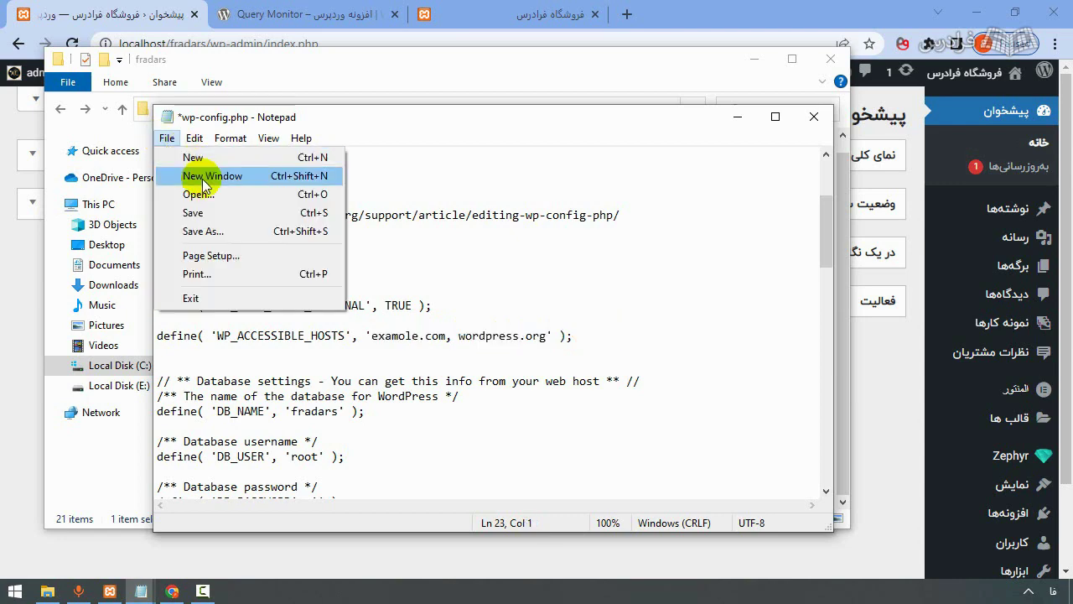
left_click(194, 212)
left_click(737, 117)
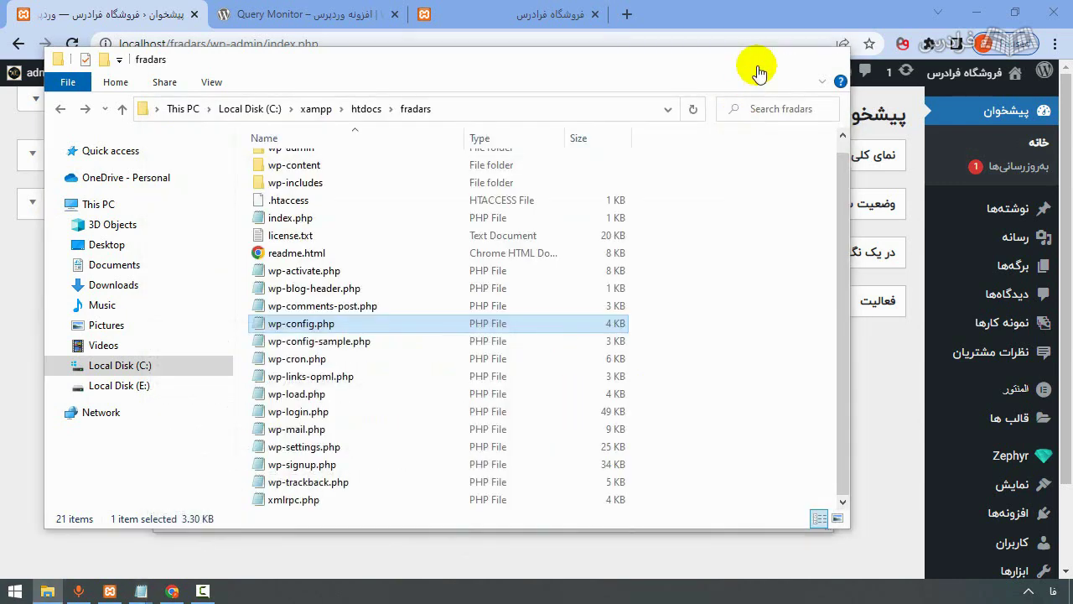
Minimise the remaining file windows and reload the WordPress dashboard to check its load time in Query Monitor.
left_click(756, 66)
left_click(738, 114)
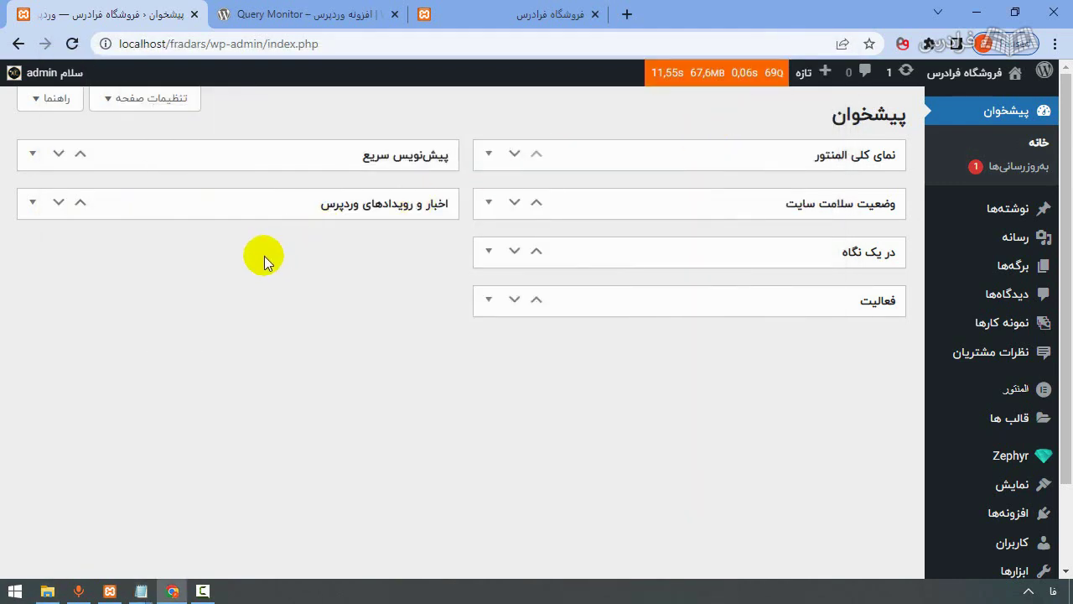
left_click(74, 44)
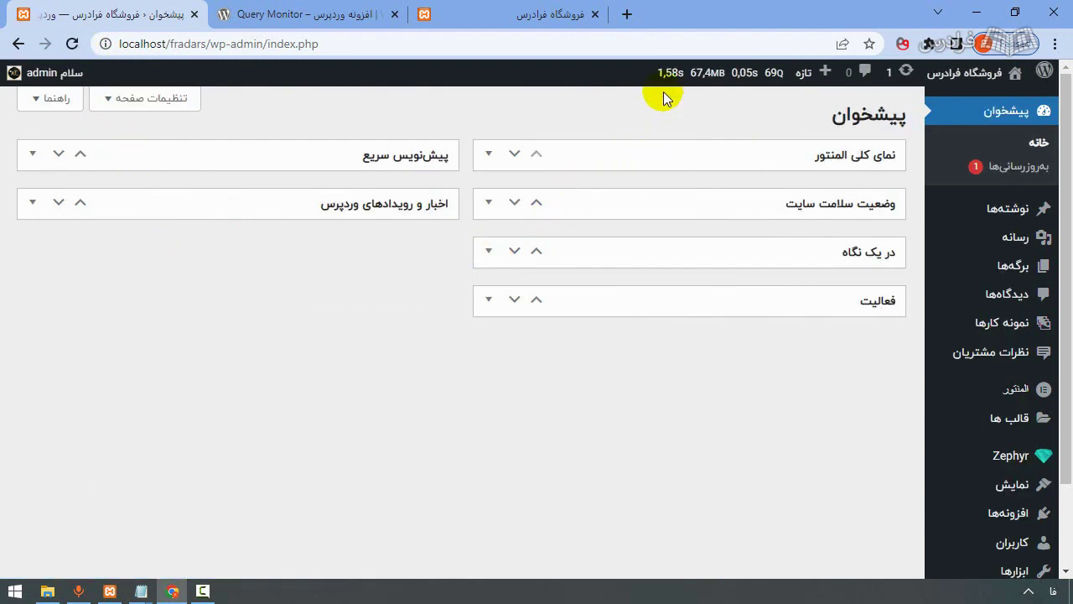
mouse_move(669, 82)
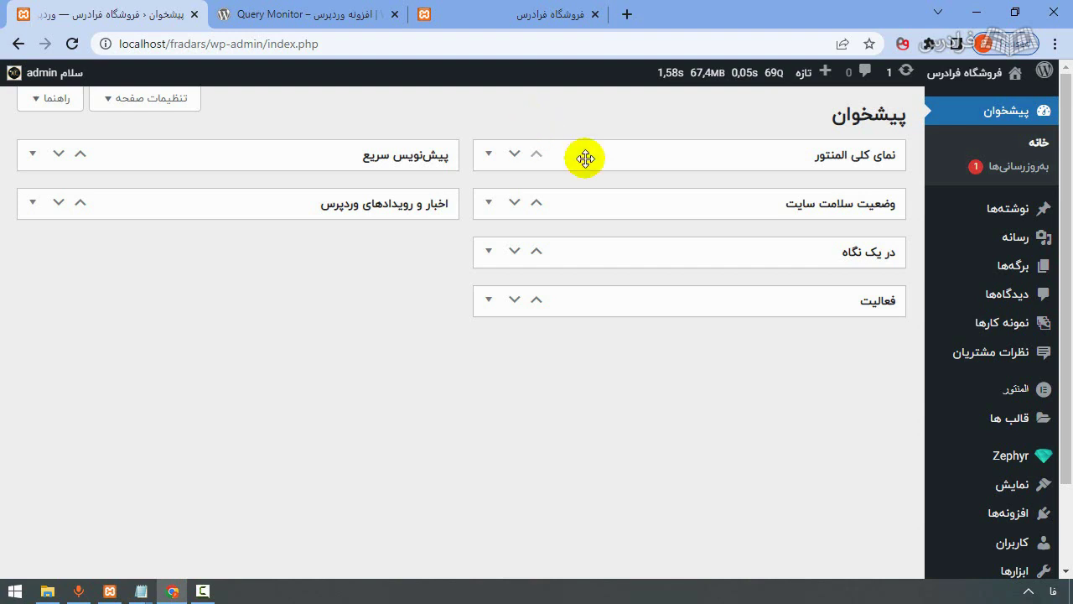
Create a new navigation menu named فهرست اصلی and assign it to the منوی سفارشی display location.
mouse_move(1011, 485)
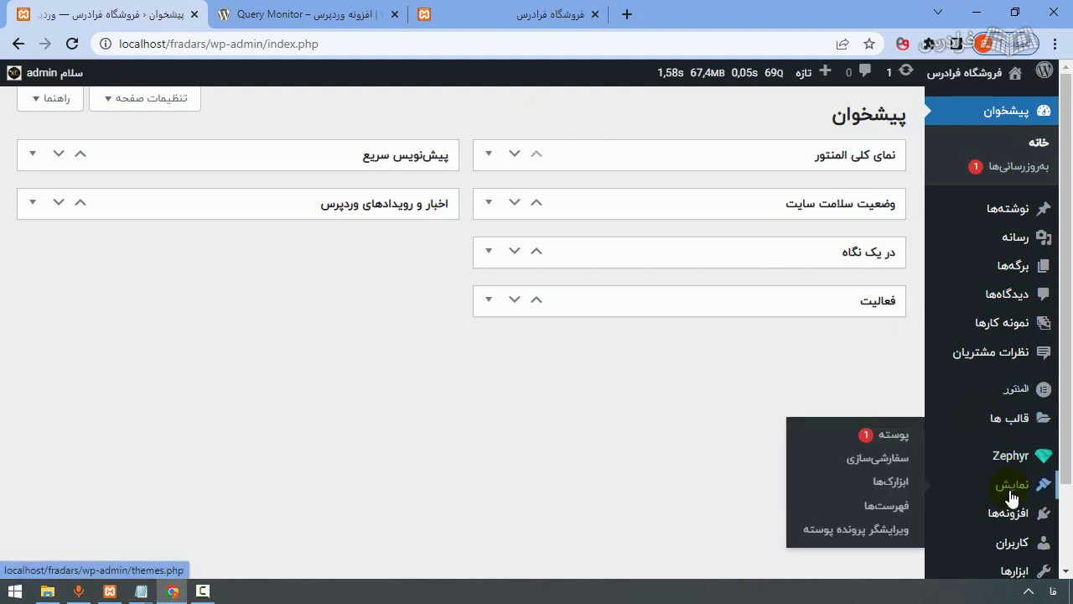
left_click(887, 506)
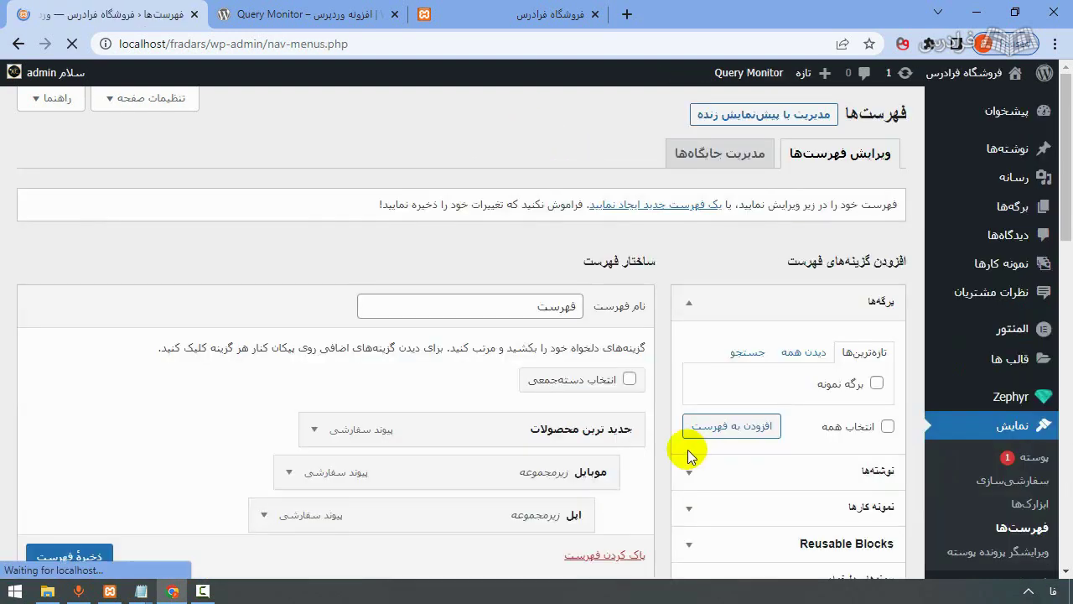
left_click(650, 205)
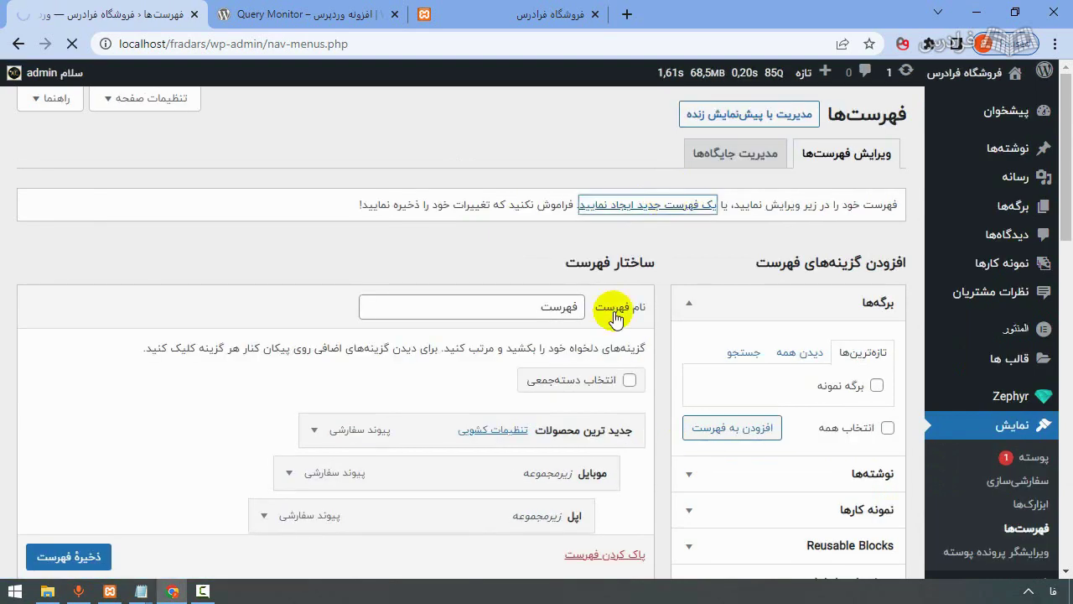
left_click(556, 311)
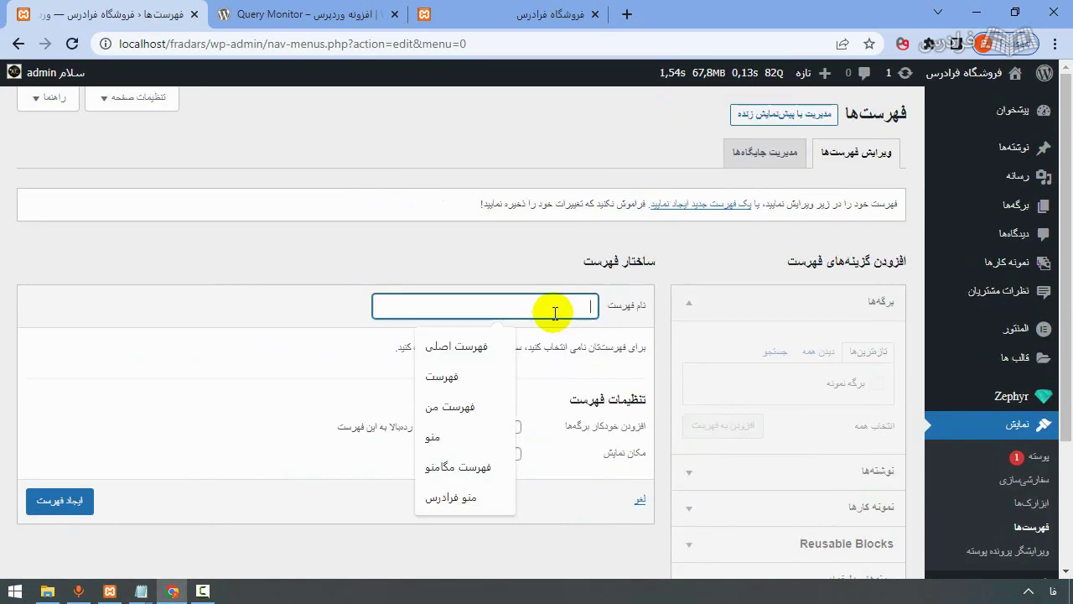
left_click(453, 347)
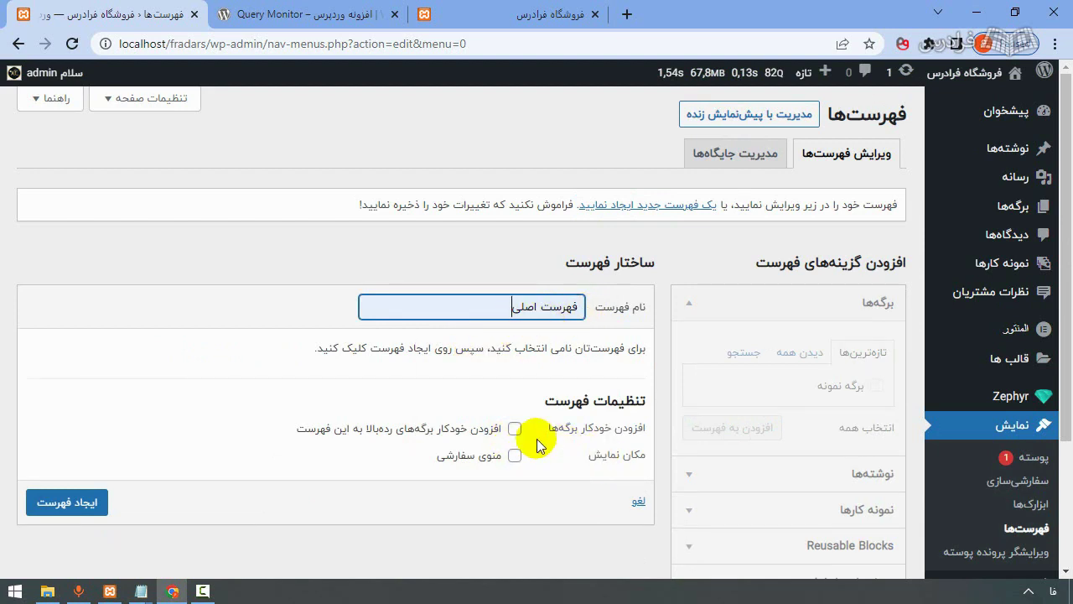
left_click(514, 455)
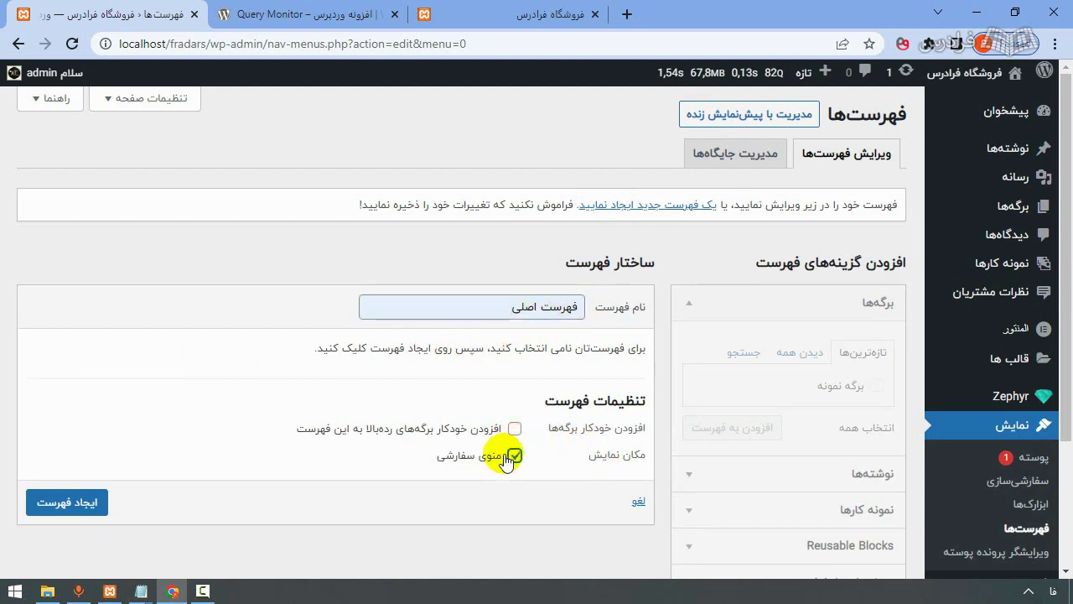
left_click(65, 503)
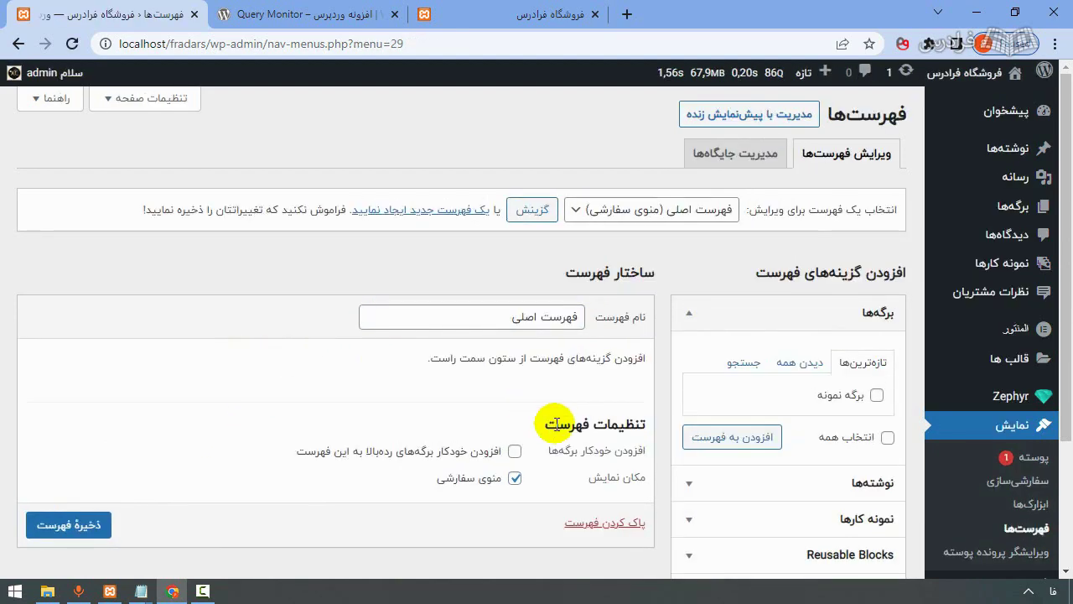
Expand the custom links (پیوندهای دل‌خواه) section and arrange the 0201.txt item list side by side with the browser window.
scroll(556, 423, "down", 2)
left_click(783, 432)
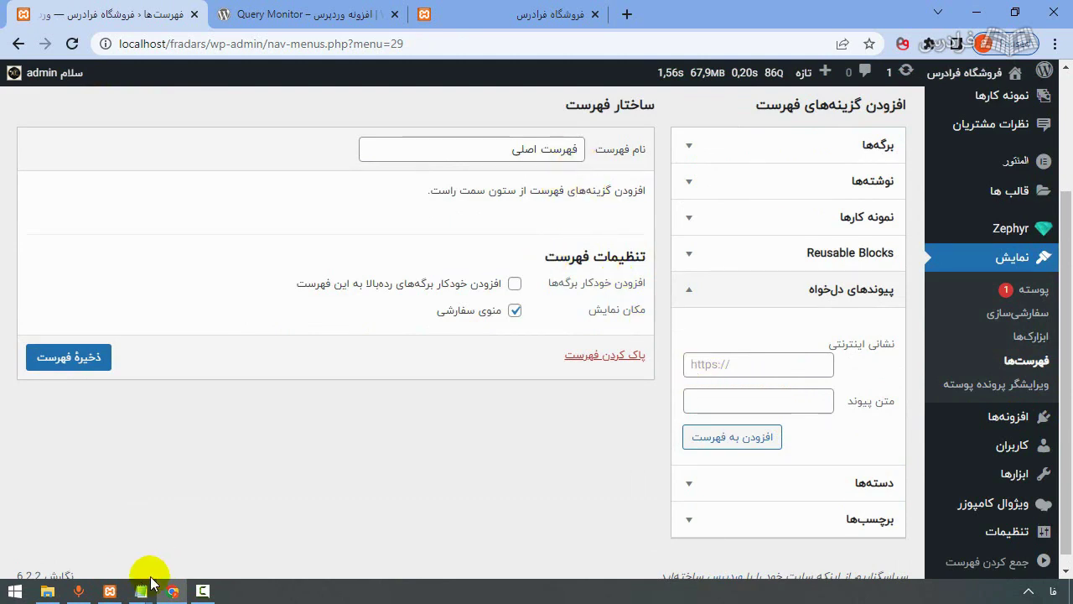
mouse_move(143, 595)
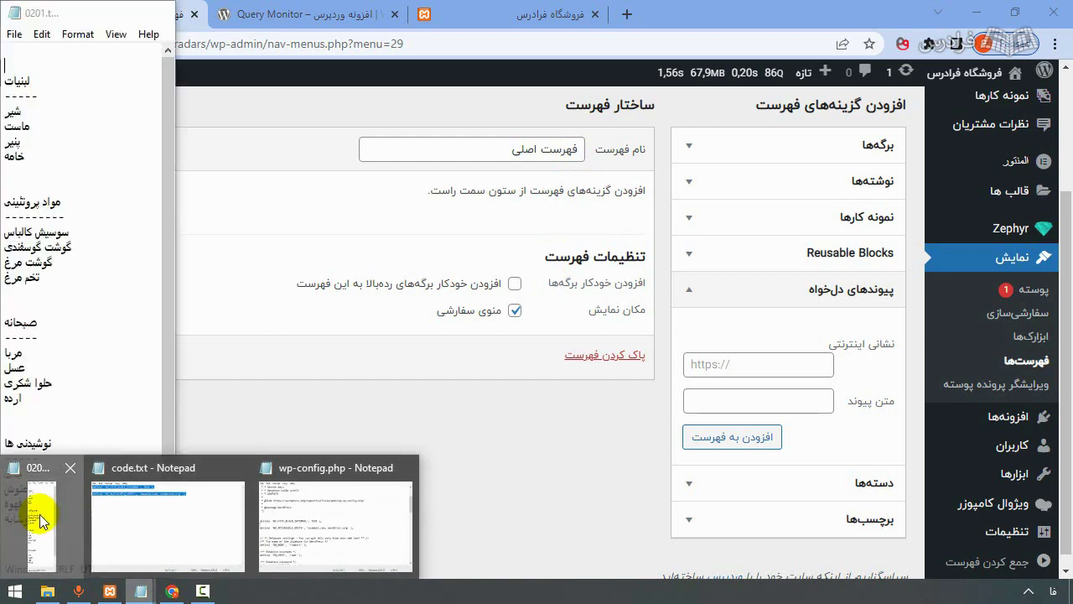
left_click(39, 514)
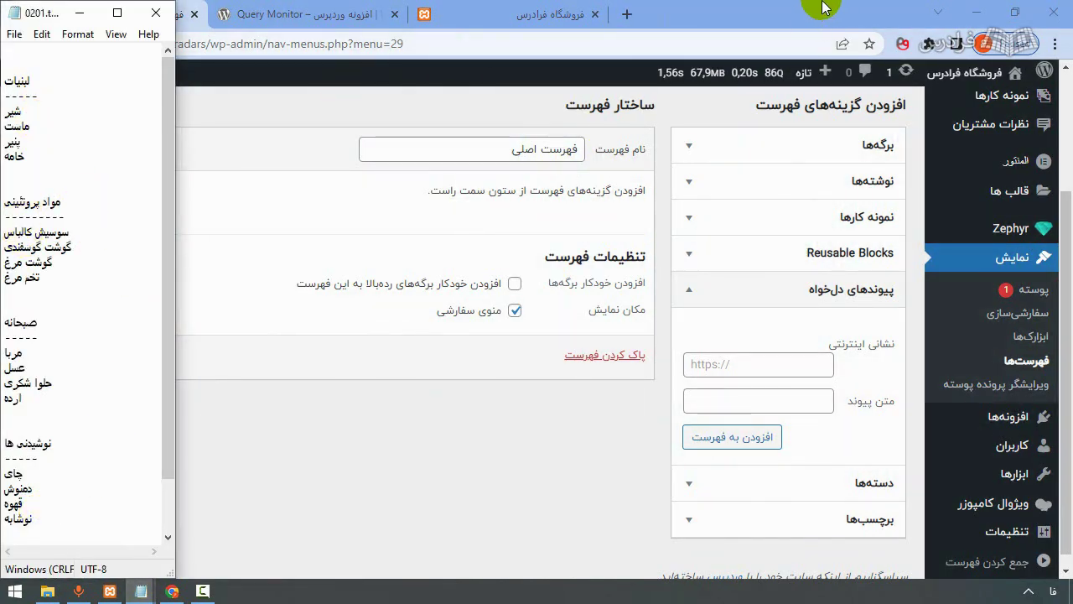
left_click_drag(826, 12, 1069, 4)
left_click_drag(905, 17, 1071, 95)
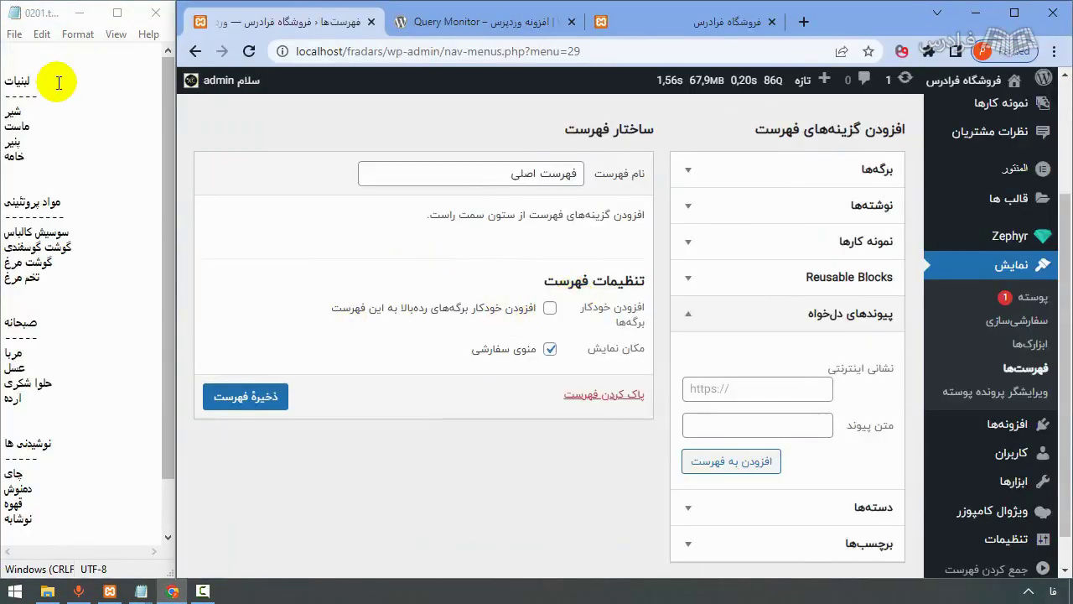
Add a custom link with the text لبنیات from 0201.txt and the URL # to the menu.
key("ctrl+c")
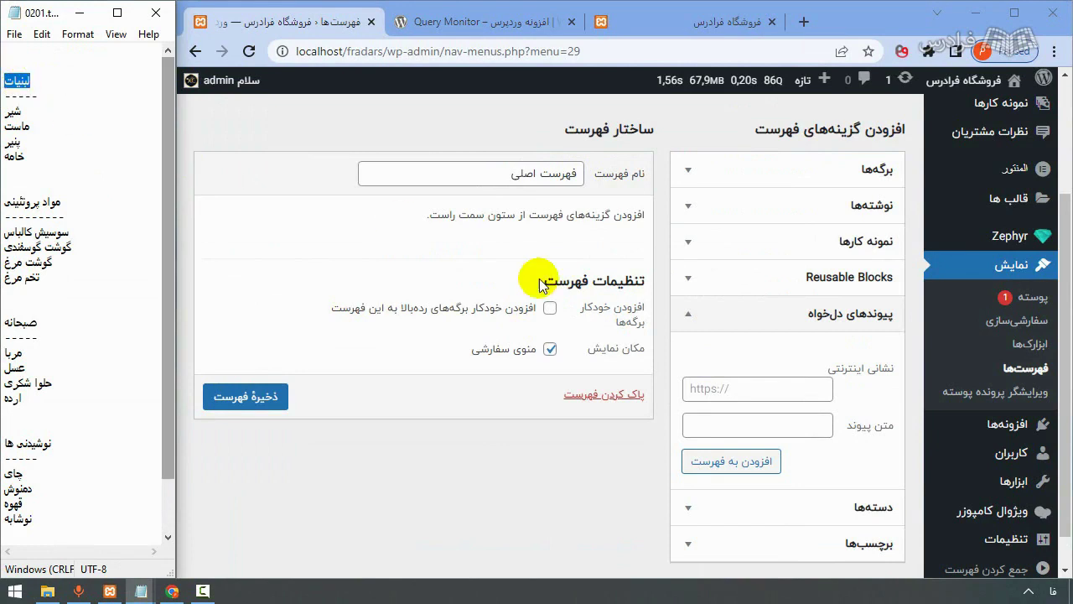
left_click(759, 425)
key("ctrl+v")
left_click(755, 394)
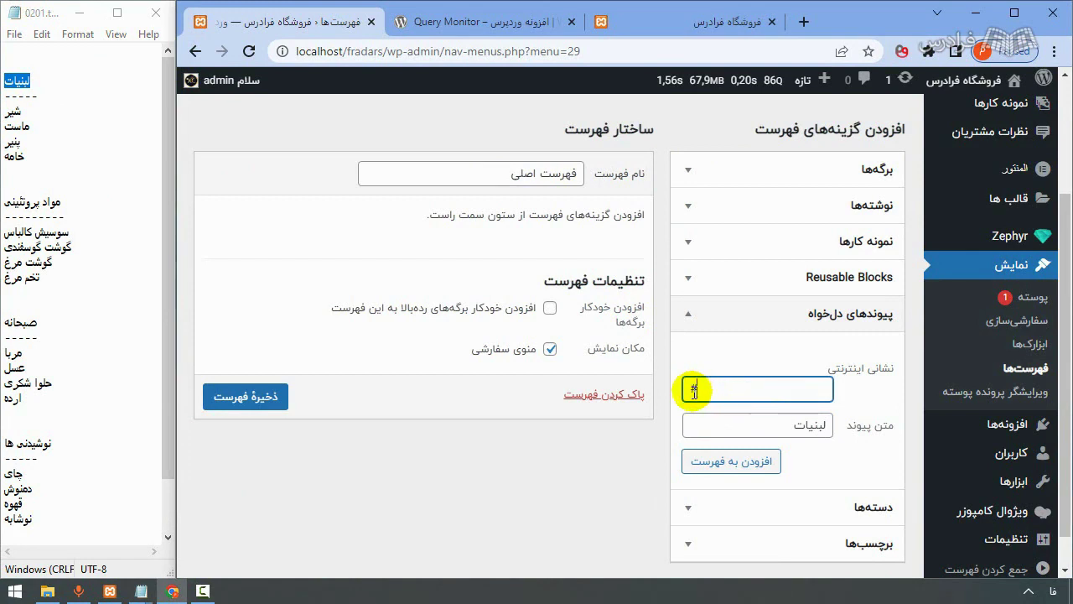
left_click(720, 463)
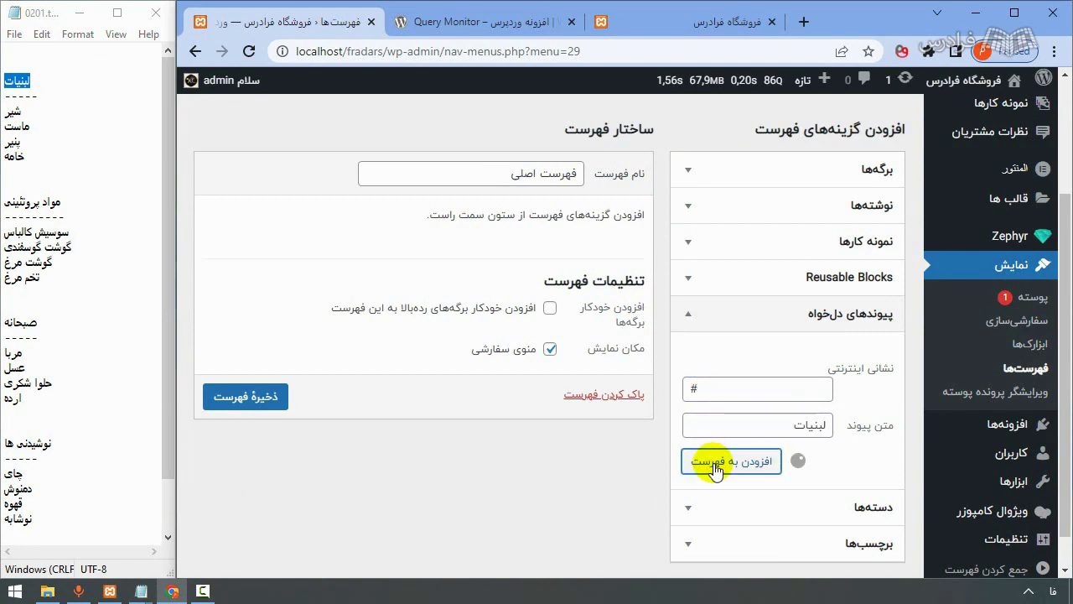
Add a custom link with the text شیر from 0201.txt and the URL # to the menu.
double_click(15, 111)
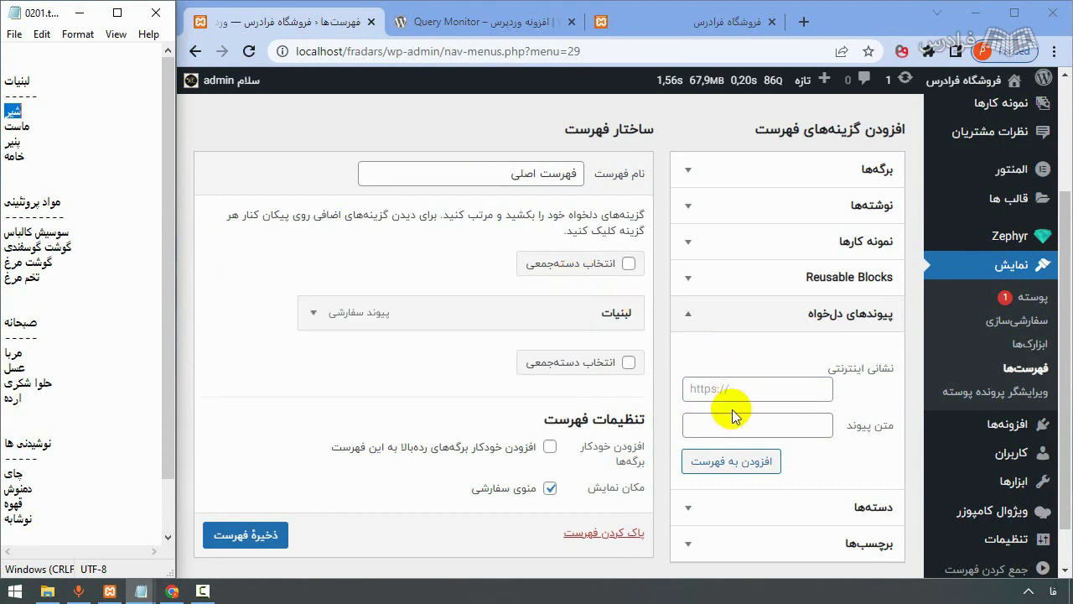
left_click(733, 418)
left_click(753, 385)
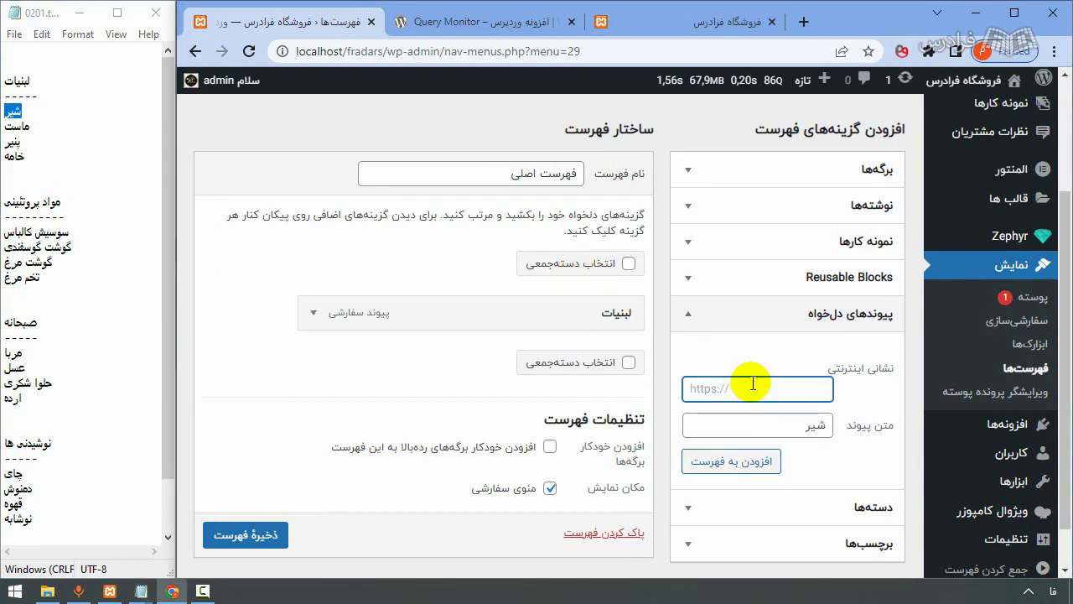
left_click(721, 461)
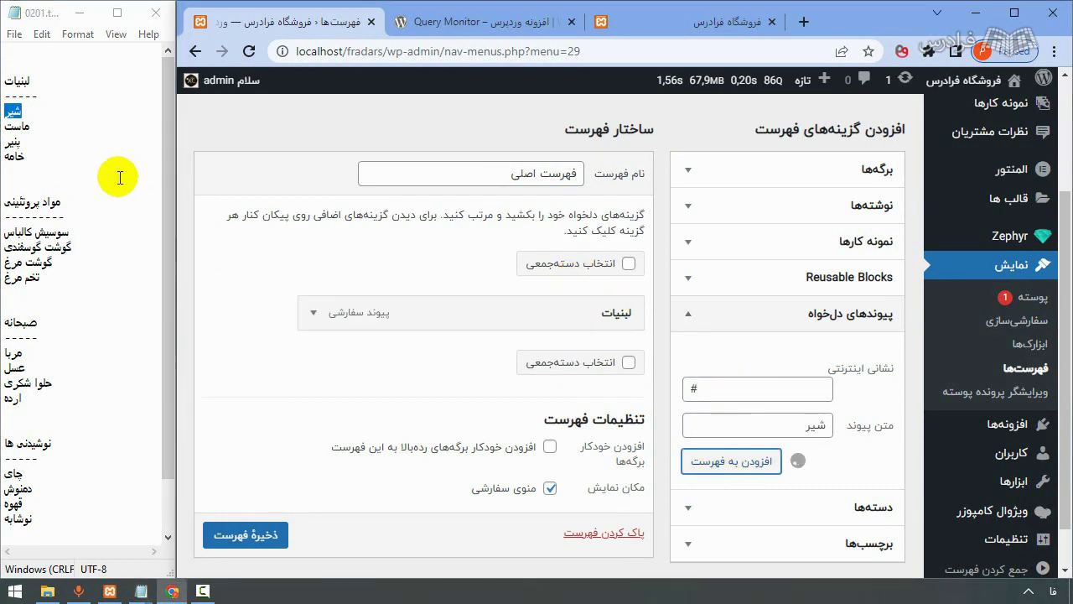
Add a custom link with the text ماست from 0201.txt and the URL # to the menu.
double_click(17, 126)
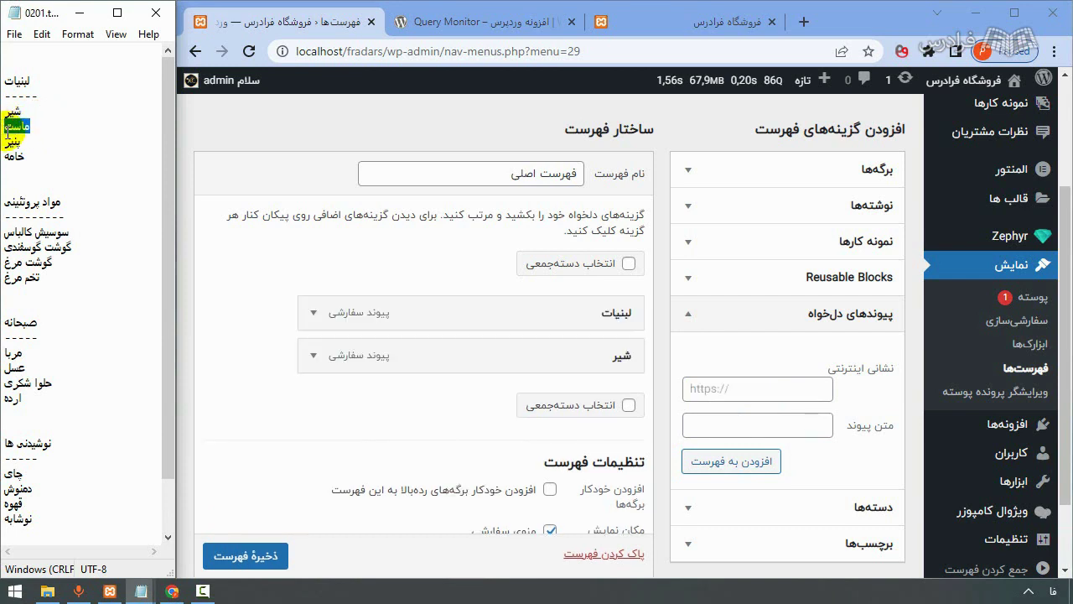
left_click(750, 425)
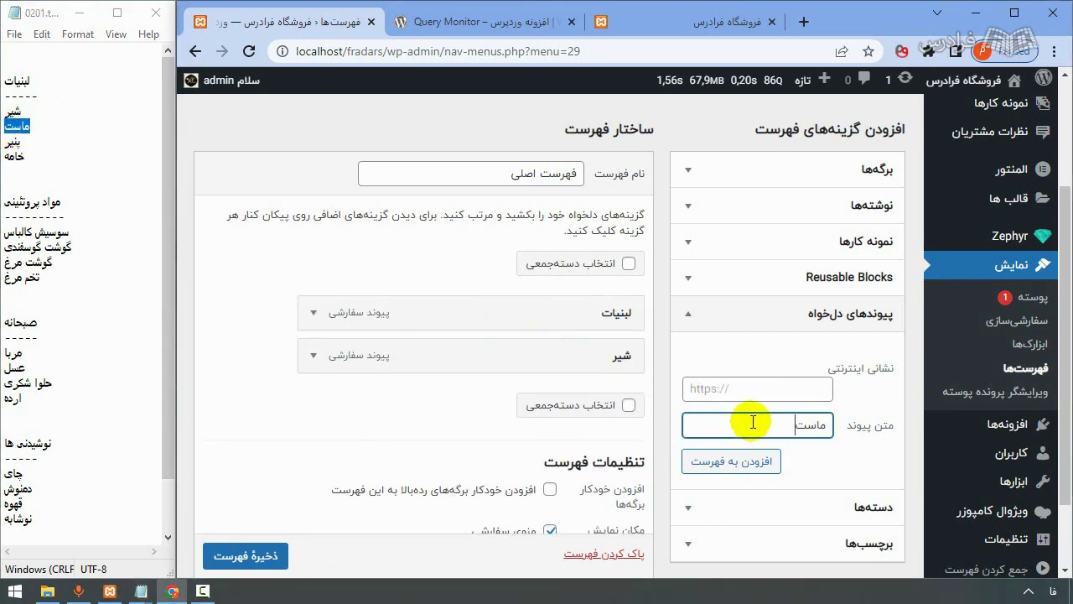
left_click(763, 381)
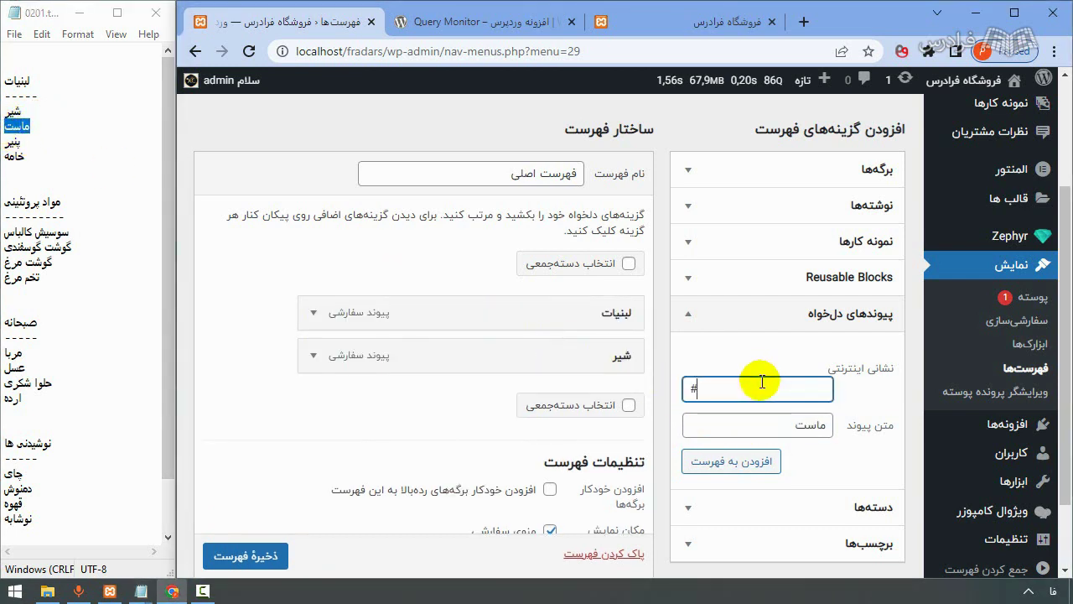
left_click(728, 461)
Add a custom link with the text پنیر from 0201.txt and the URL # to the menu.
double_click(19, 141)
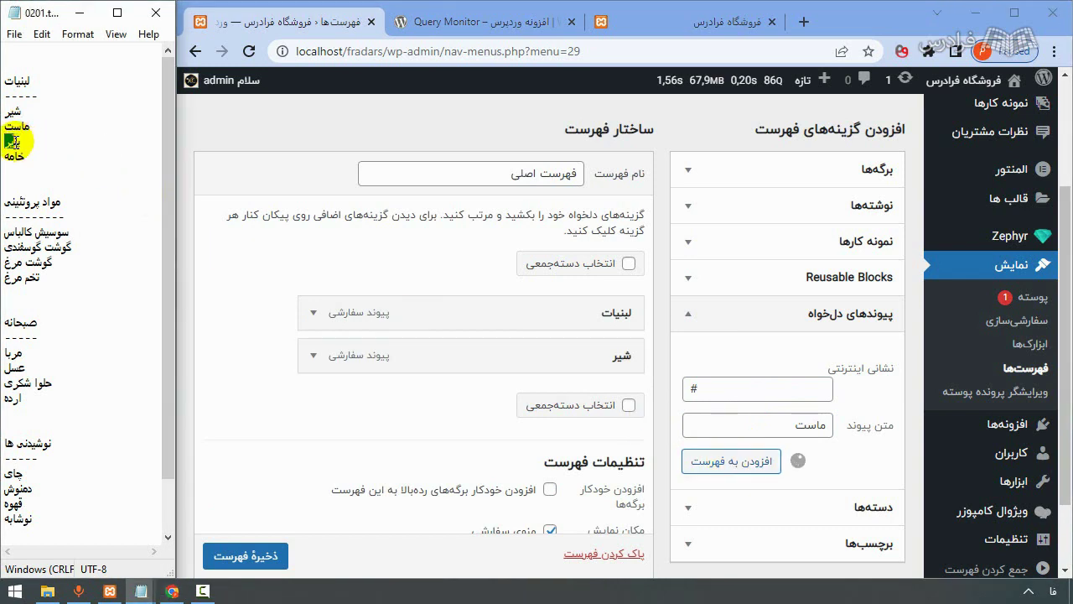
left_click(744, 424)
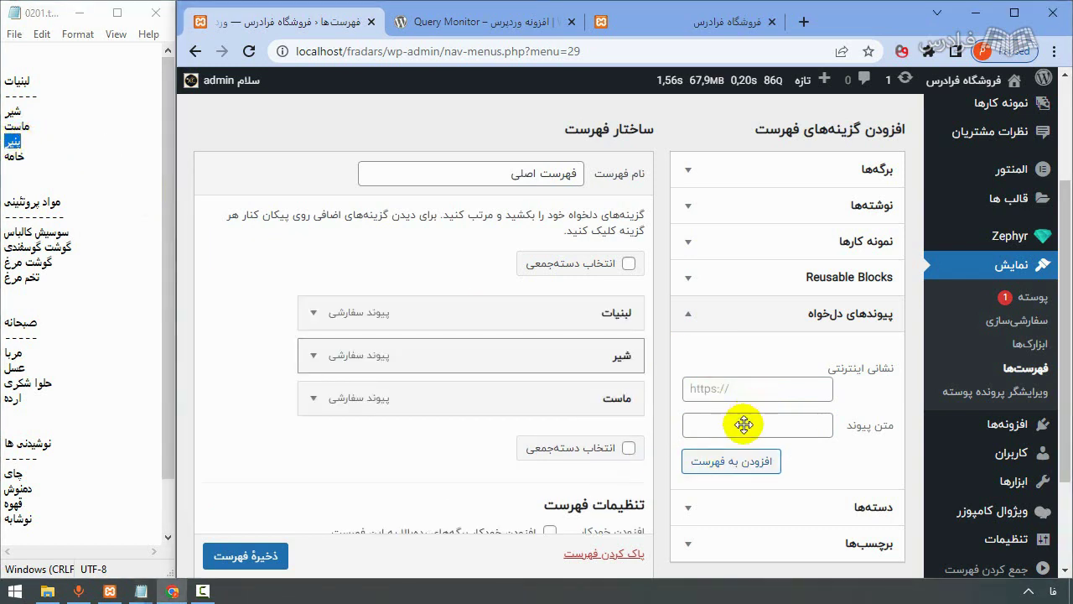
key("ctrl+v")
left_click(761, 391)
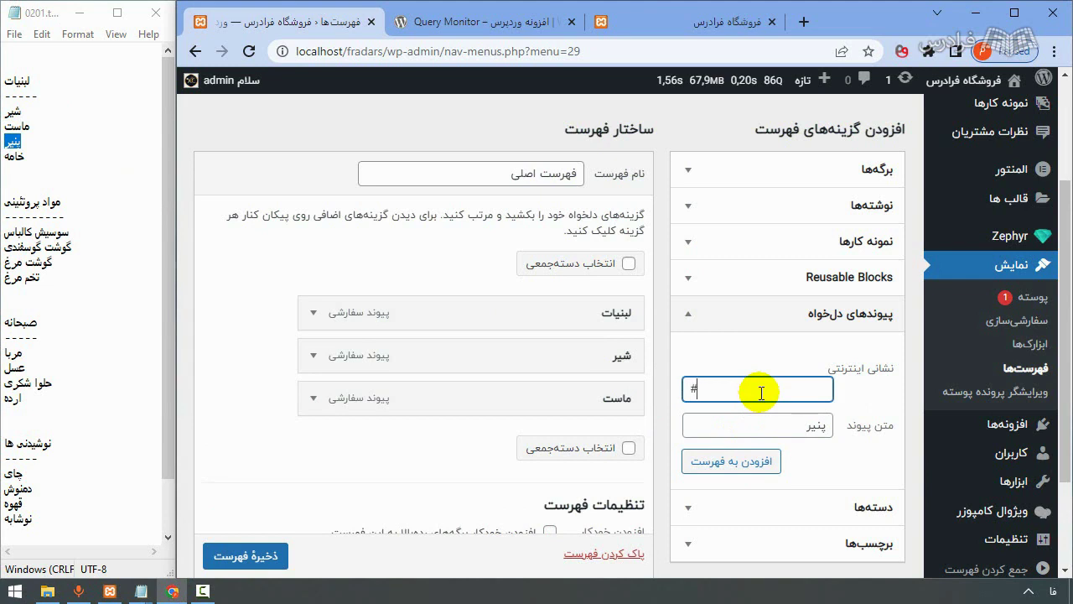
left_click(729, 460)
Add a custom link with the text خامه from 0201.txt and the URL # to the menu.
left_click(37, 156)
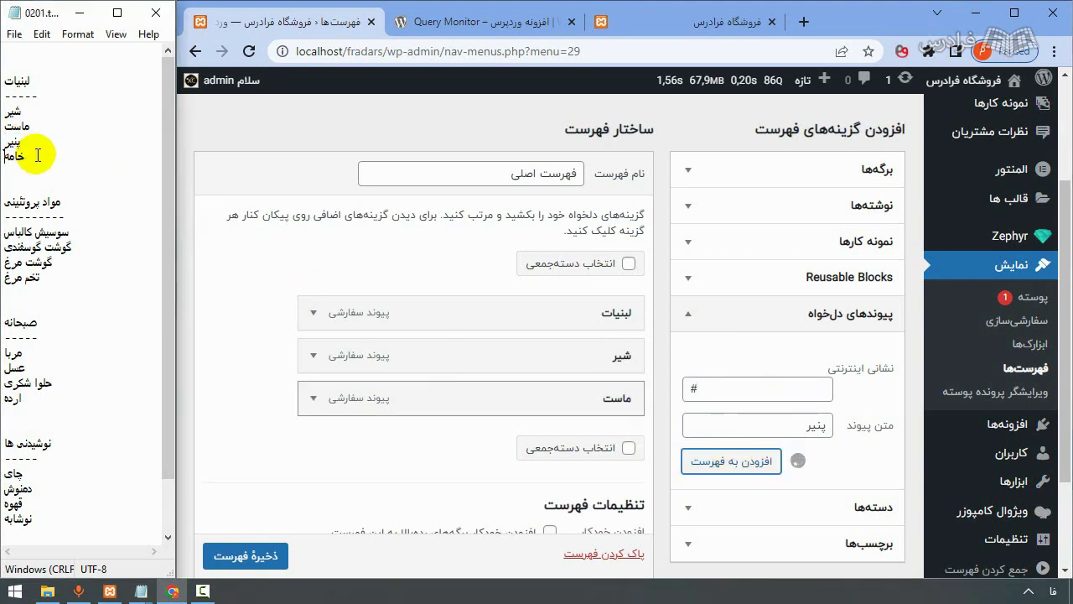
left_click_drag(37, 155, 3, 156)
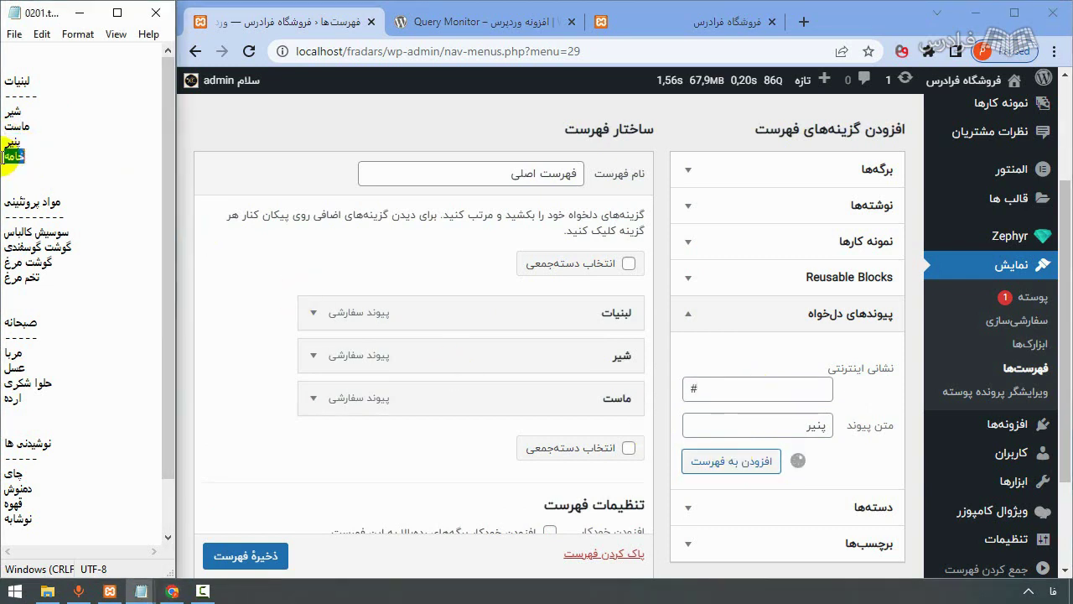
left_click(769, 426)
key("ctrl+v")
left_click(764, 394)
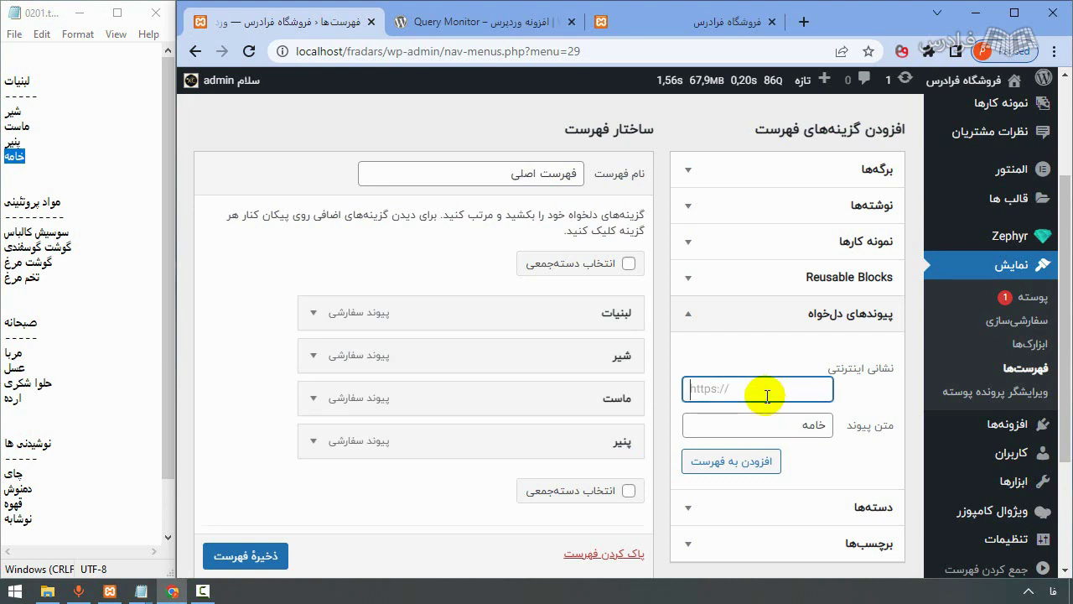
type("#")
left_click(739, 466)
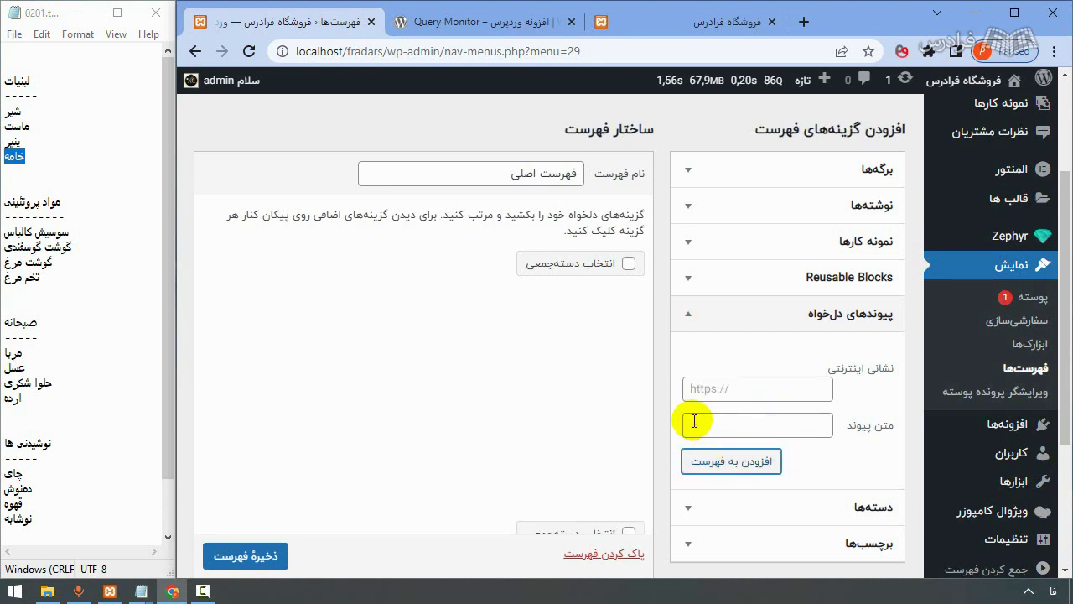
Add a custom link for the heading مواد پروتئینی from 0201.txt with the URL # to the menu.
left_click(72, 201)
left_click_drag(72, 201, 5, 203)
key("ctrl+c")
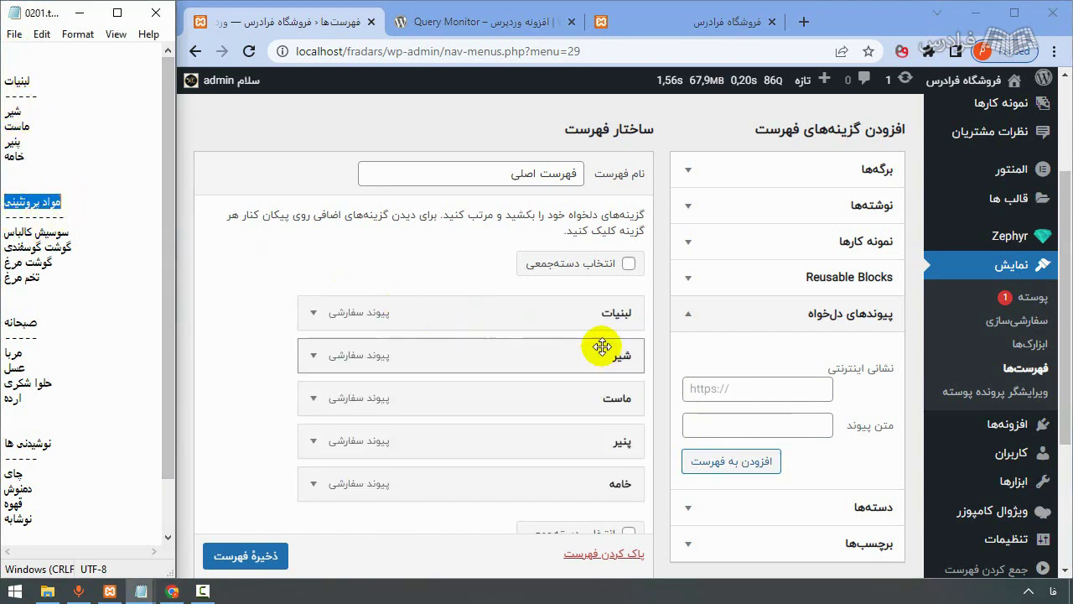
left_click(740, 424)
key("ctrl+v")
left_click(738, 389)
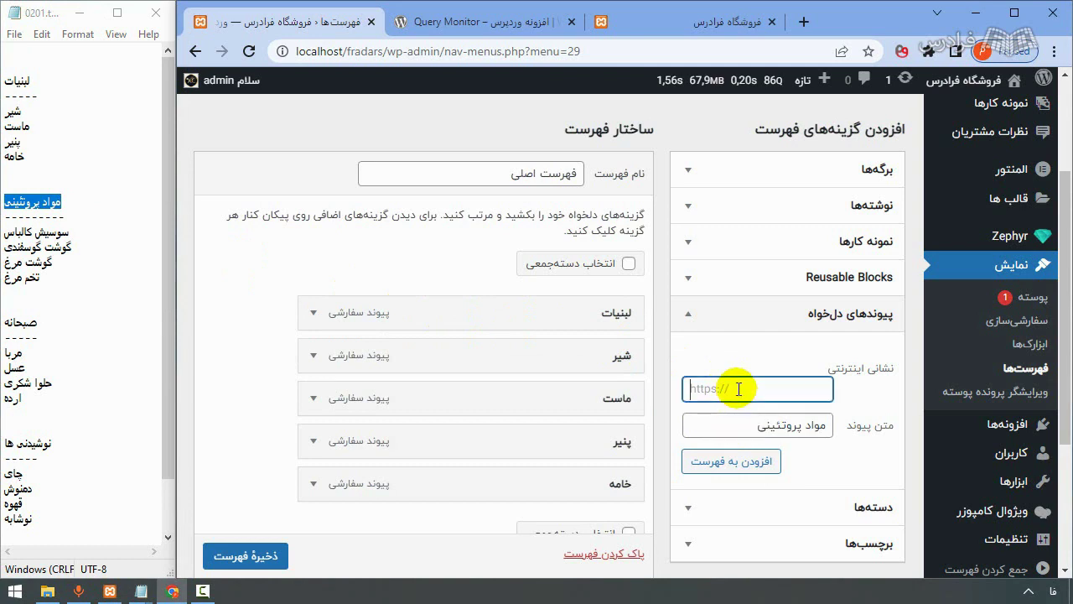
type("#")
left_click(723, 461)
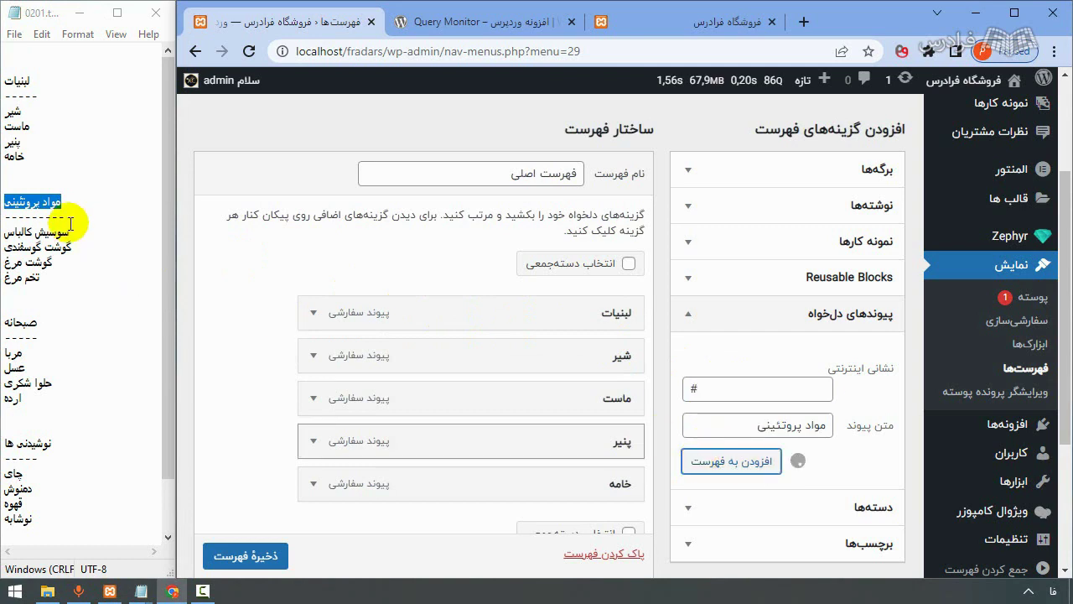
Add a custom link with the text سوسیش کالباس from 0201.txt and the URL # to the menu.
left_click_drag(71, 232, 5, 232)
key("ctrl+c")
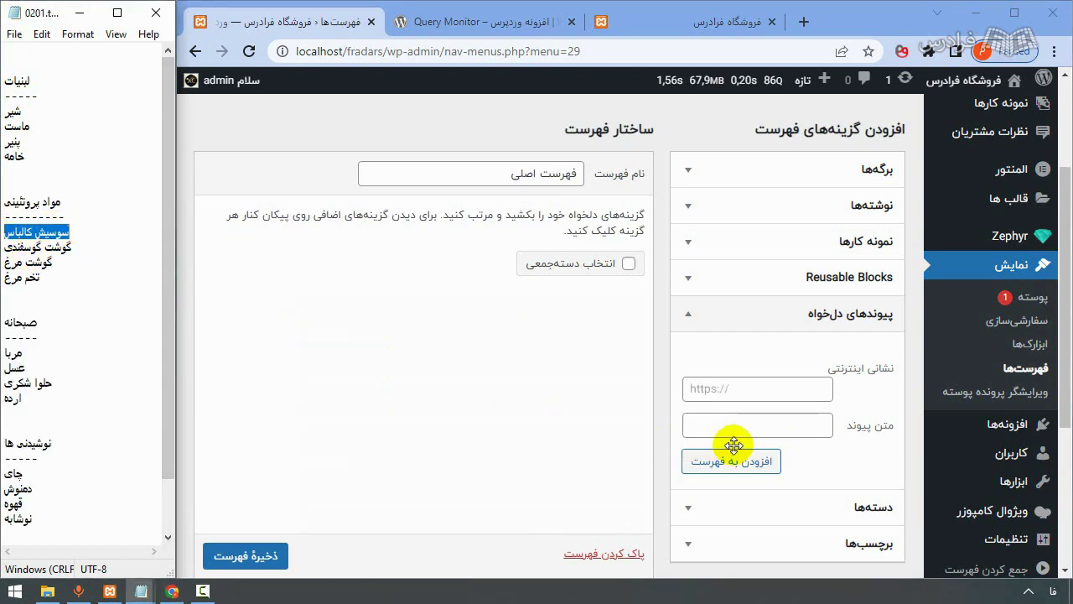
left_click(734, 426)
key("ctrl+v")
left_click(752, 389)
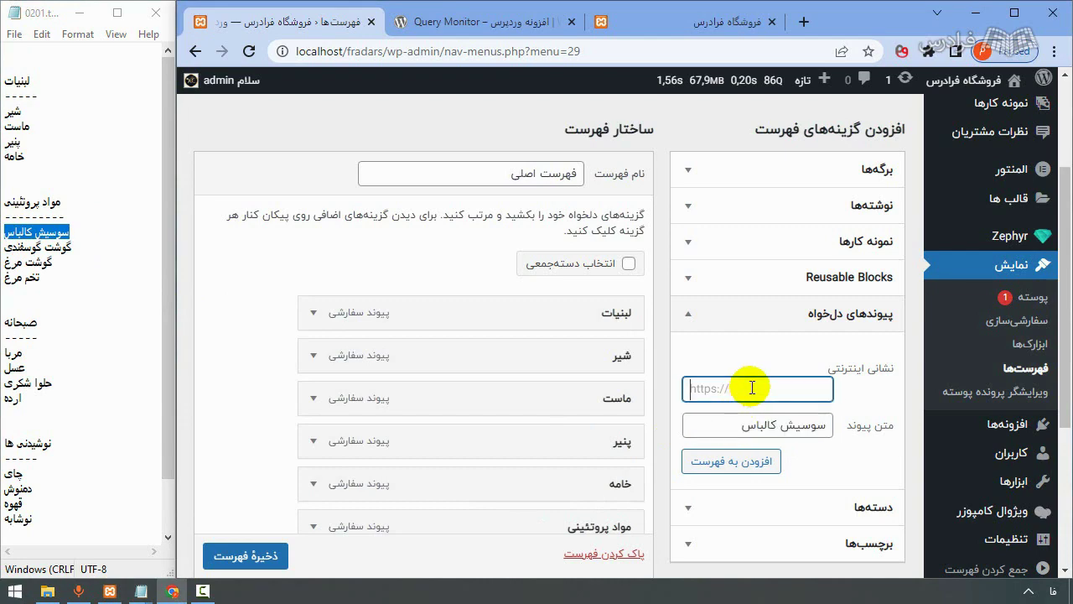
left_click(755, 459)
Add a custom link with the text گوشت گوسفندی from 0201.txt and the URL # to the menu.
scroll(520, 378, "down", 2)
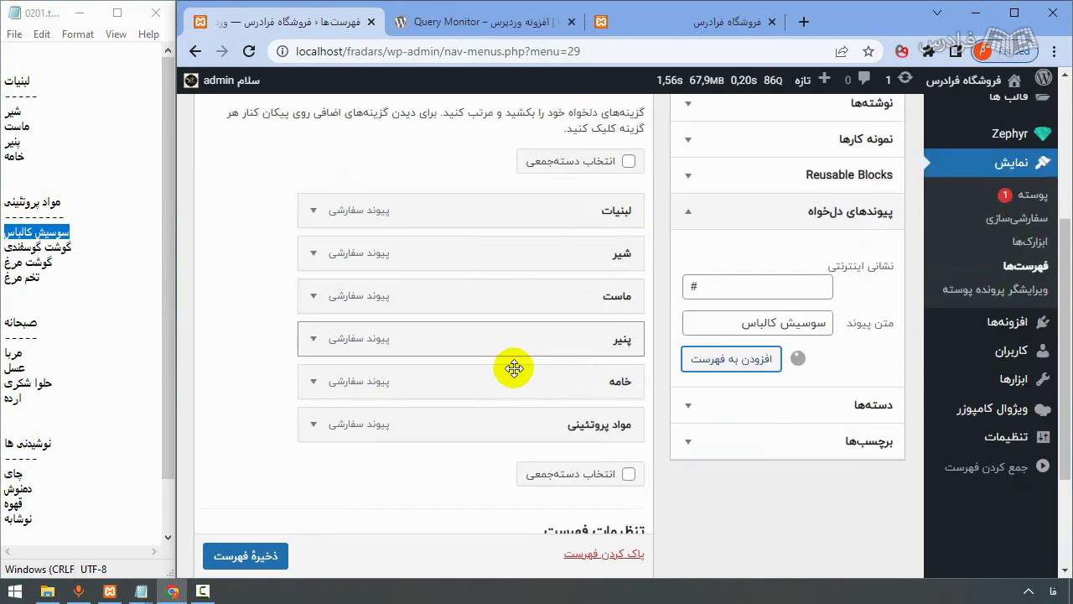
left_click_drag(72, 246, 9, 246)
key("ctrl+c")
left_click(741, 260)
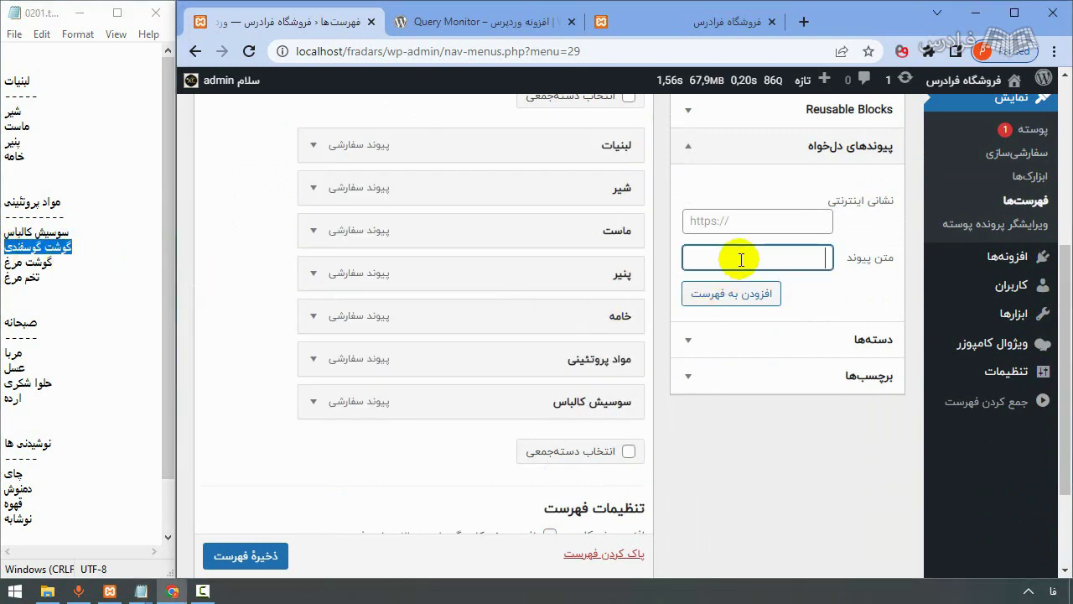
key("ctrl+v")
left_click(748, 219)
type("#")
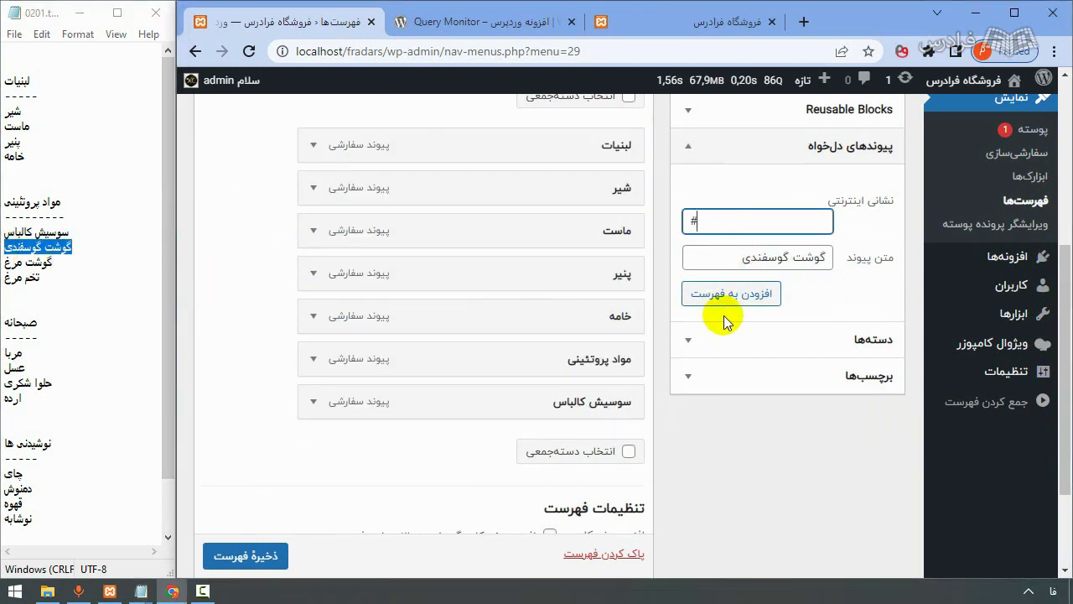
left_click(730, 297)
Add a custom link with the text گوشت مرغ from 0201.txt and the URL # to the menu.
left_click(63, 269)
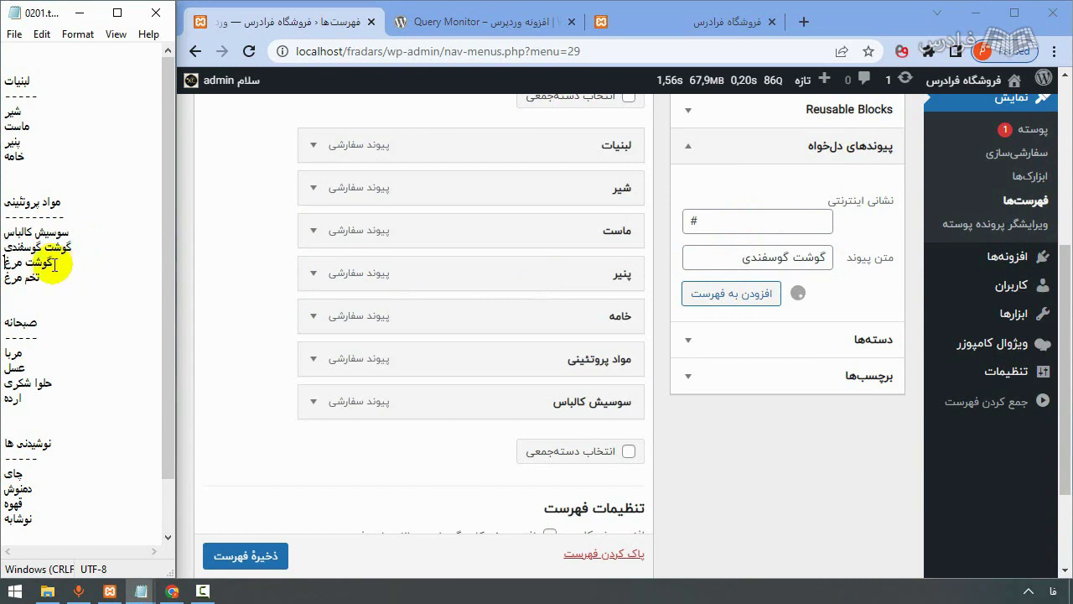
left_click_drag(54, 265, 4, 265)
key("ctrl+c")
left_click(702, 261)
key("ctrl+v")
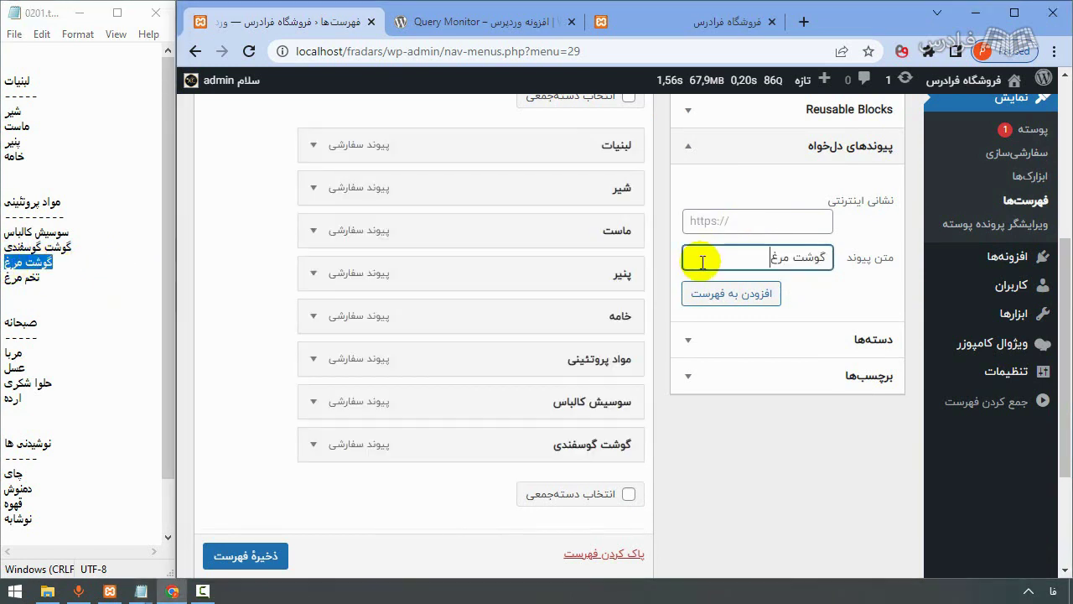
left_click(720, 224)
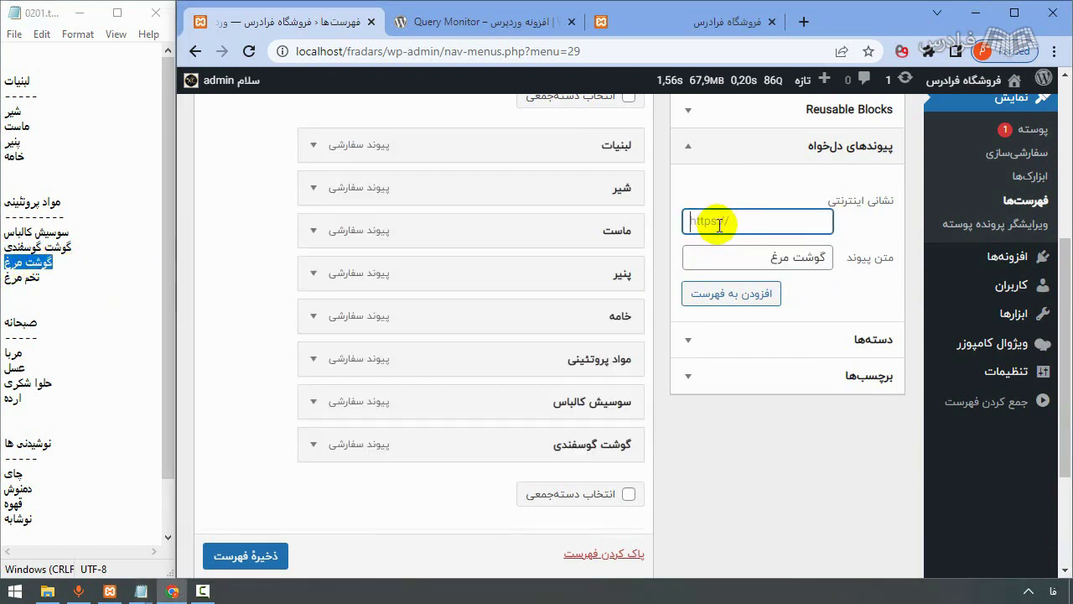
left_click(704, 297)
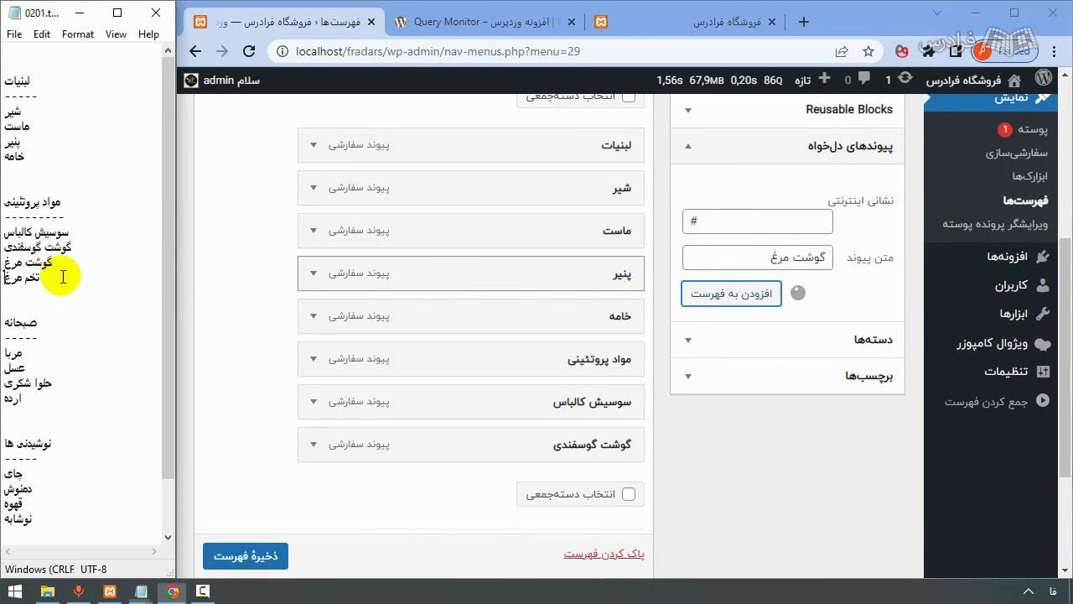
Add a custom link with the text تخم مرغ from 0201.txt and the URL # to the menu.
left_click_drag(57, 277, 4, 277)
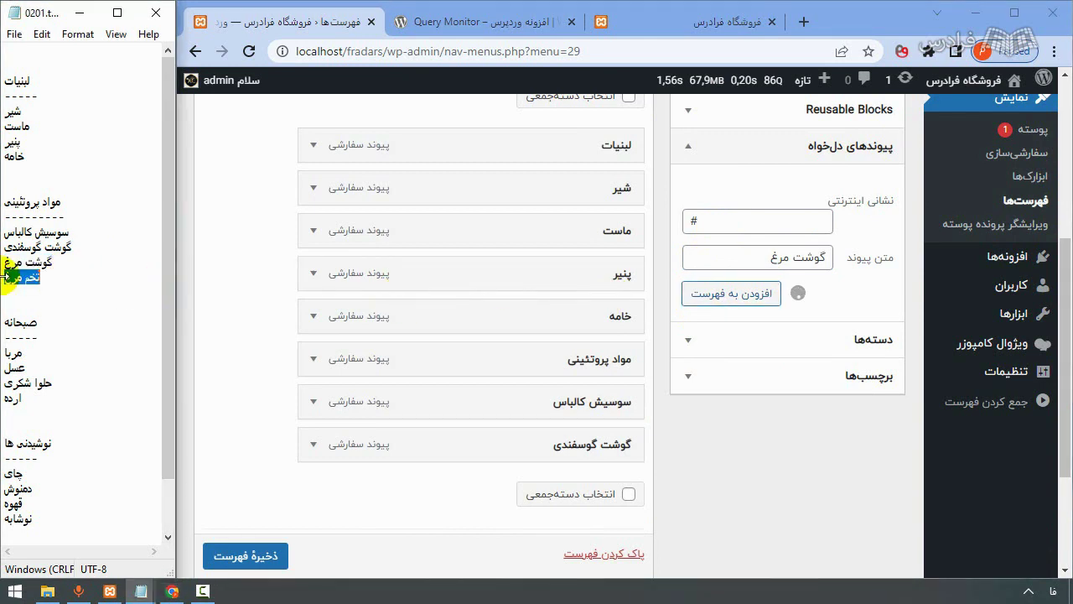
left_click(718, 260)
key("ctrl+v")
left_click(730, 216)
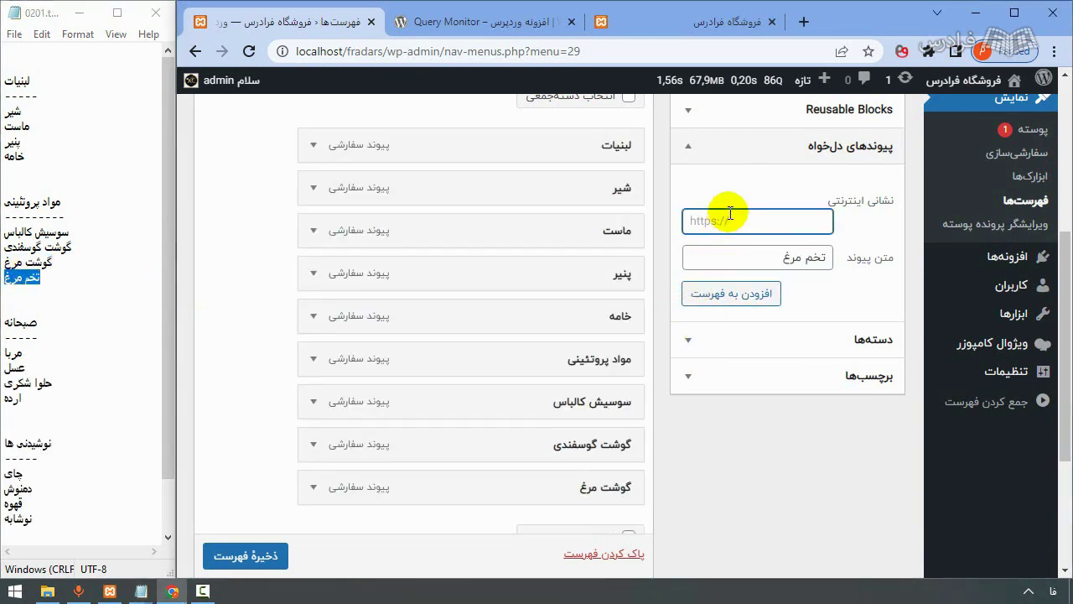
type("#")
left_click(731, 293)
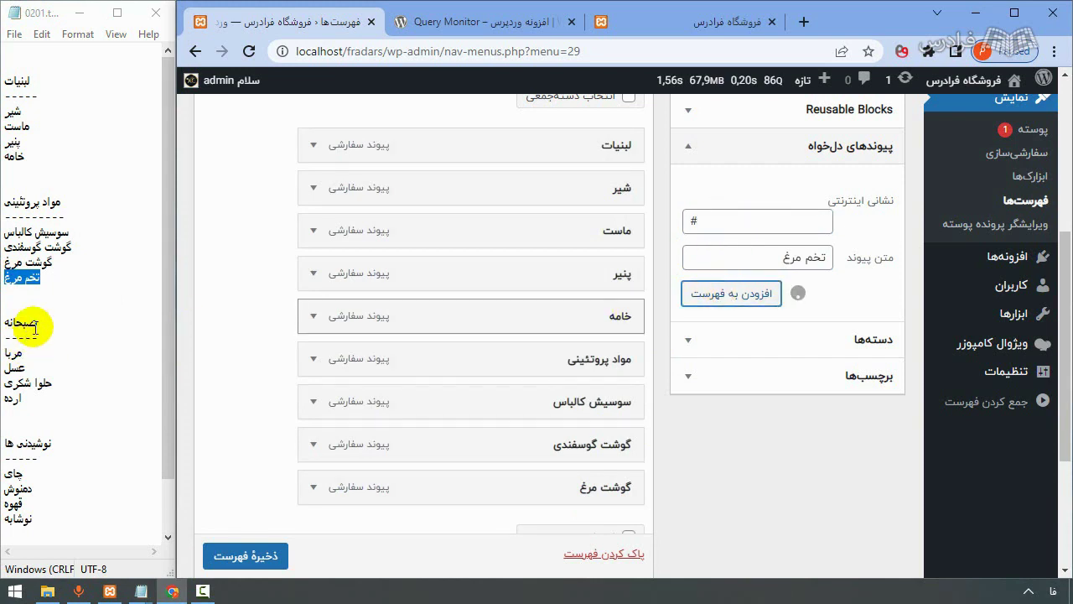
Add a custom link for the heading صبحانه from 0201.txt with the URL # to the menu.
left_click_drag(33, 327, 5, 322)
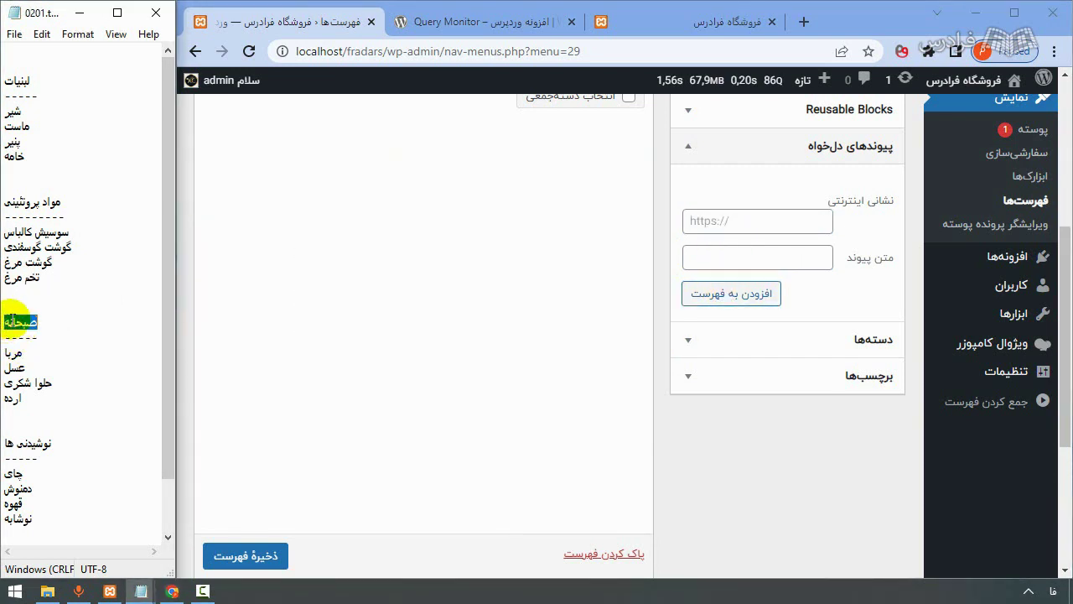
left_click(803, 257)
key("ctrl+v")
left_click(790, 222)
type("#")
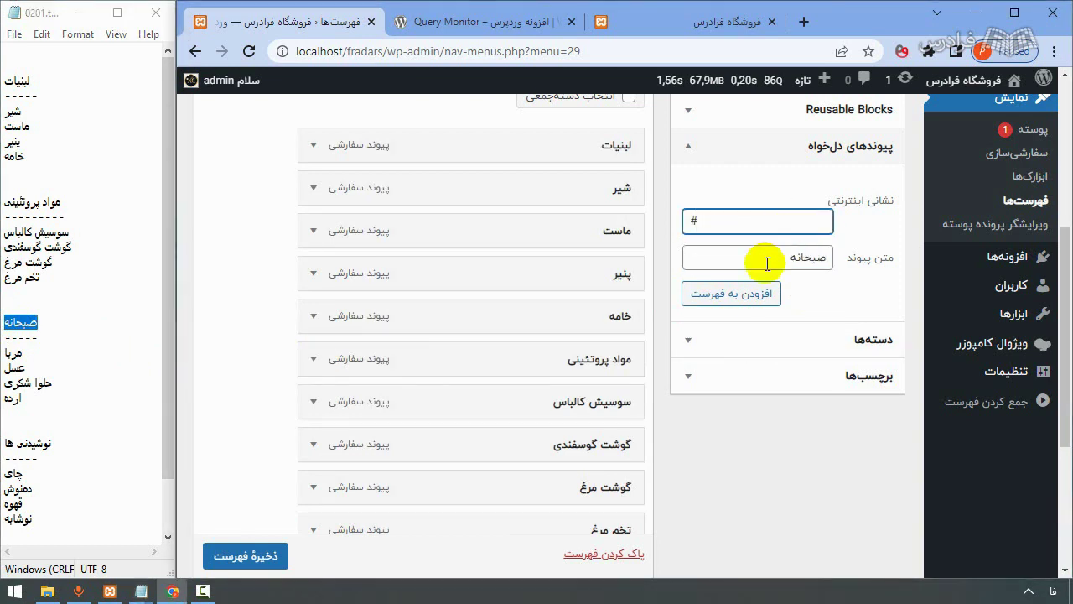
left_click(736, 295)
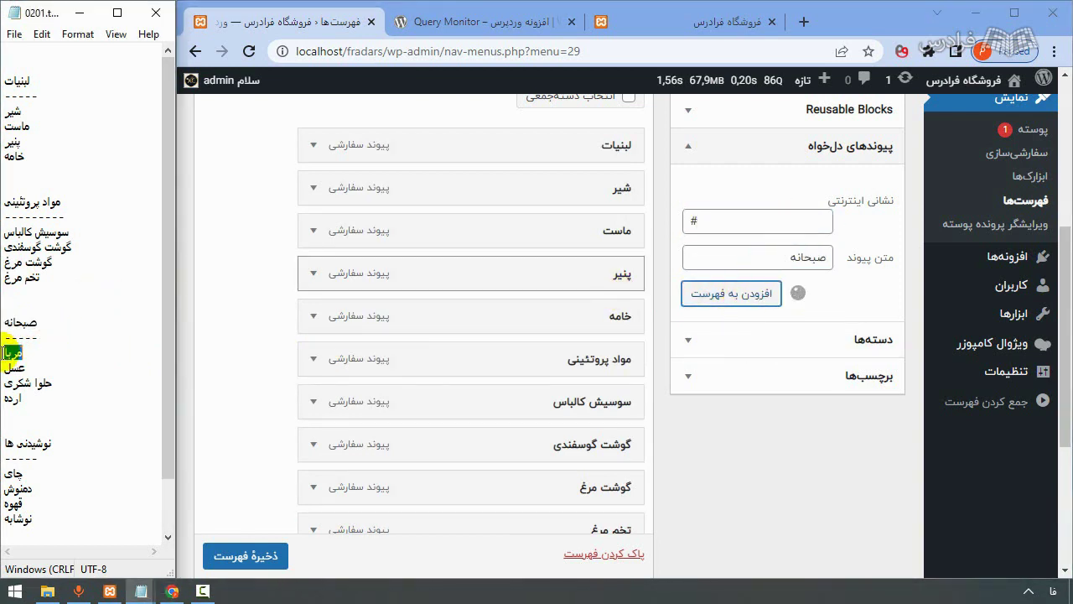
Add a custom link with the text مربا from 0201.txt and the URL # to the menu.
double_click(13, 352)
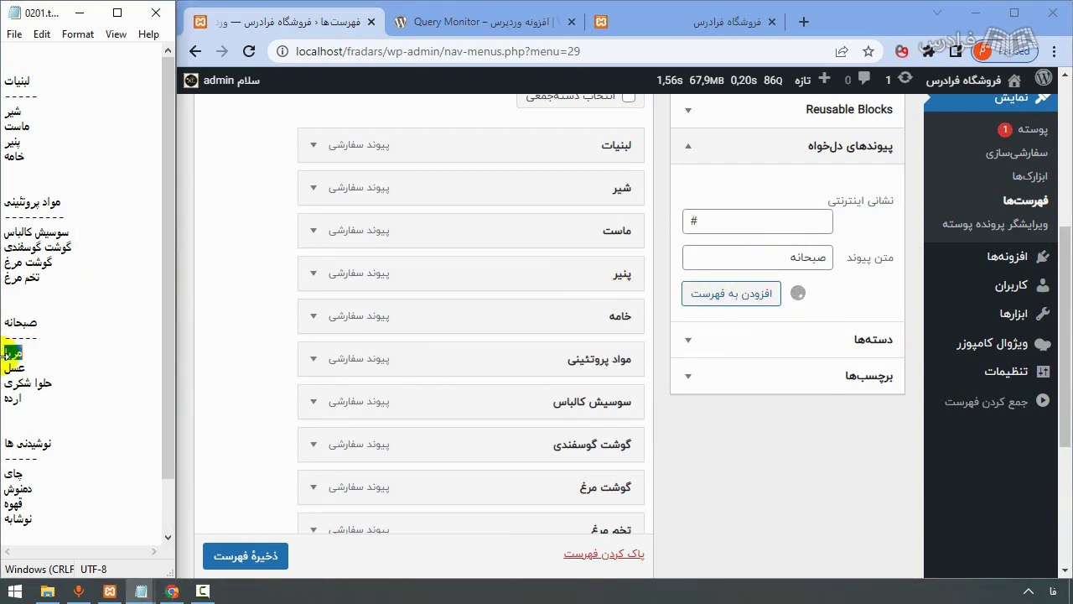
left_click(737, 258)
left_click(749, 224)
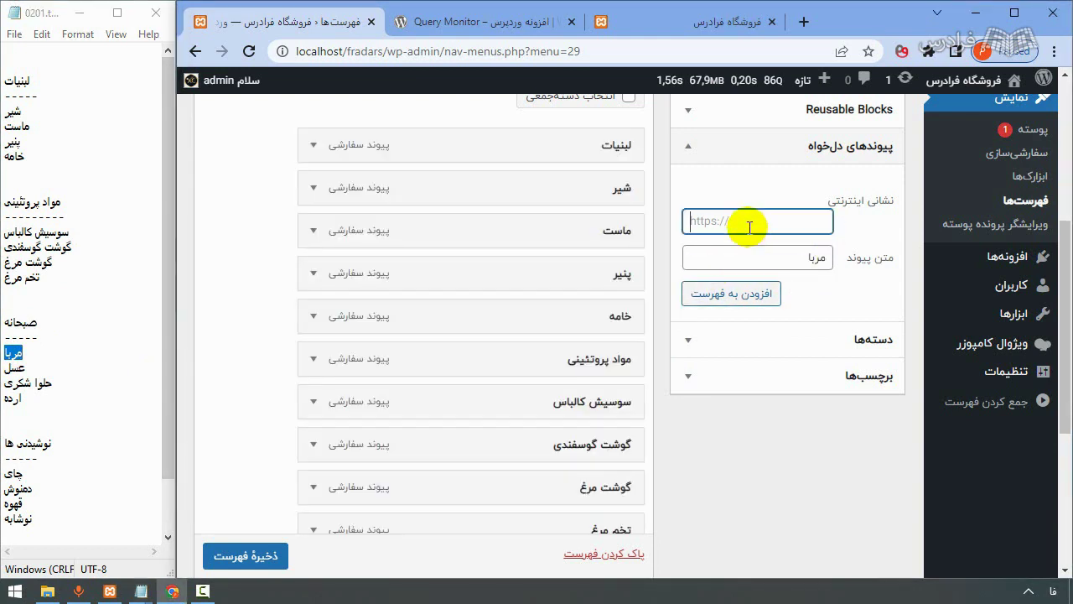
left_click(700, 292)
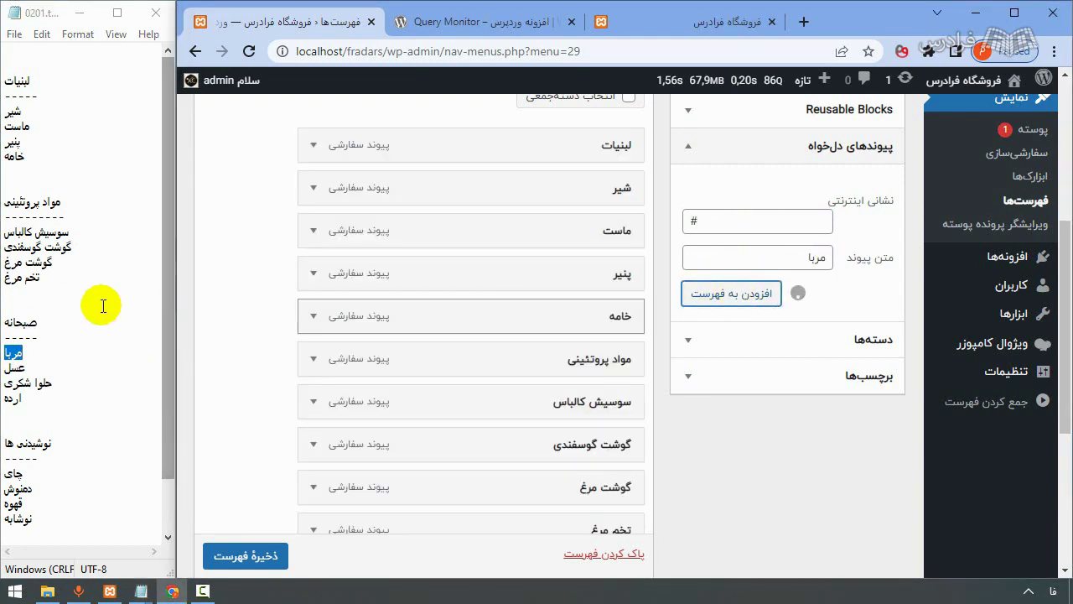
Add a custom link with the text عسل from 0201.txt and the URL # to the menu.
double_click(15, 368)
key("ctrl+c")
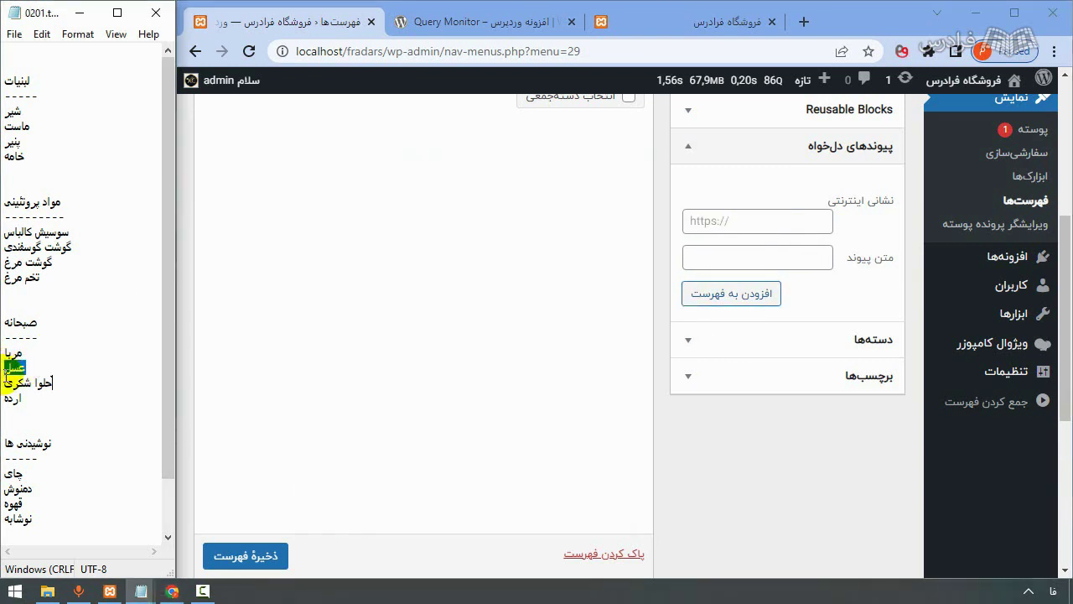
left_click(739, 255)
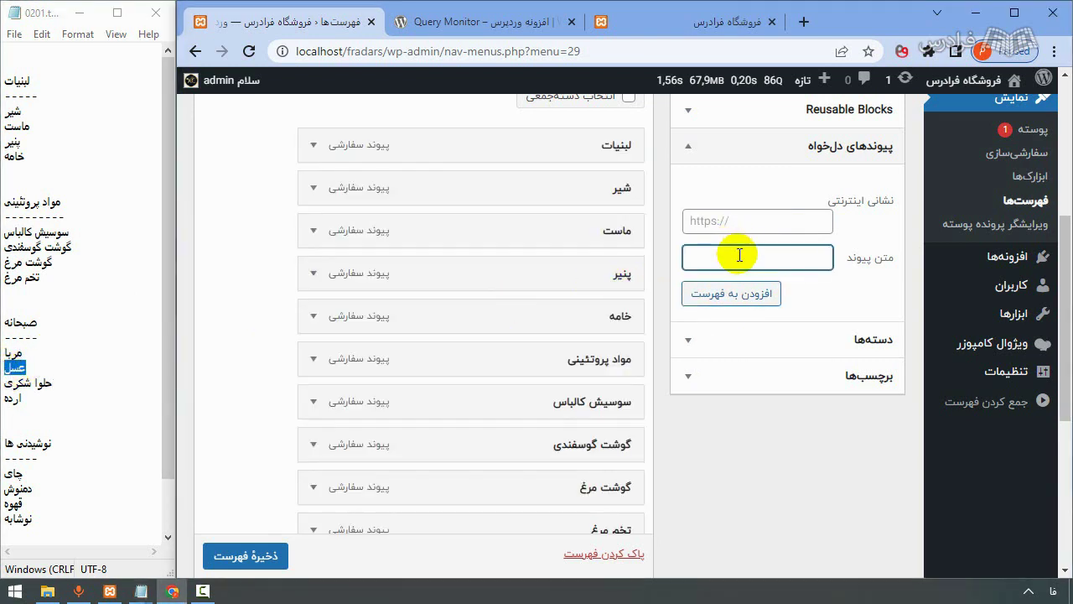
key("ctrl+v")
left_click(756, 220)
type("#")
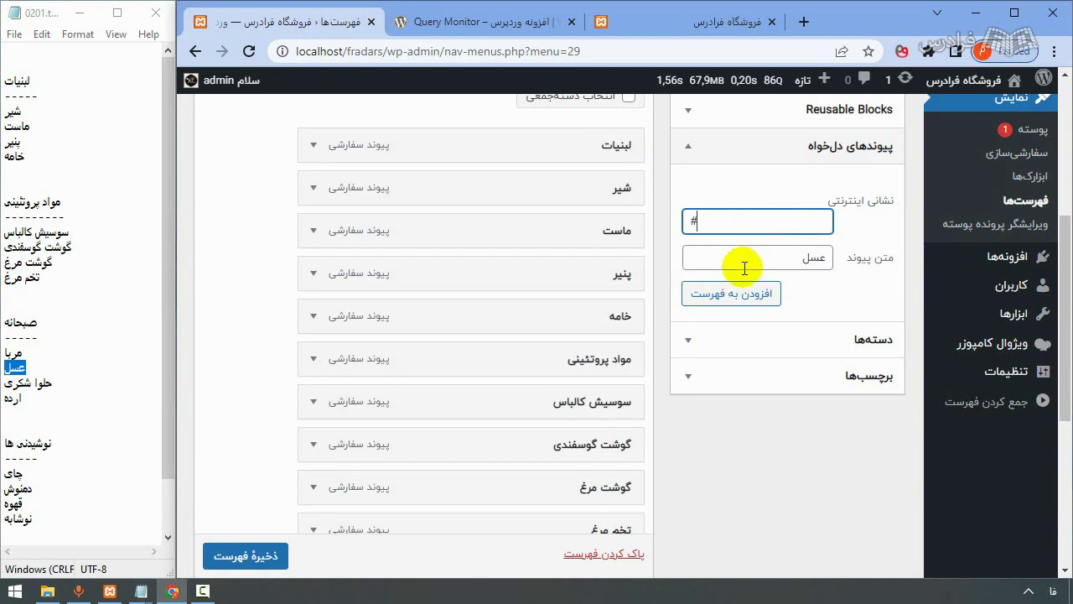
left_click(731, 292)
Add a custom link with the text حلوا شکری from 0201.txt and the URL # to the menu.
double_click(16, 382)
left_click_drag(15, 383, 37, 382)
key("ctrl+c")
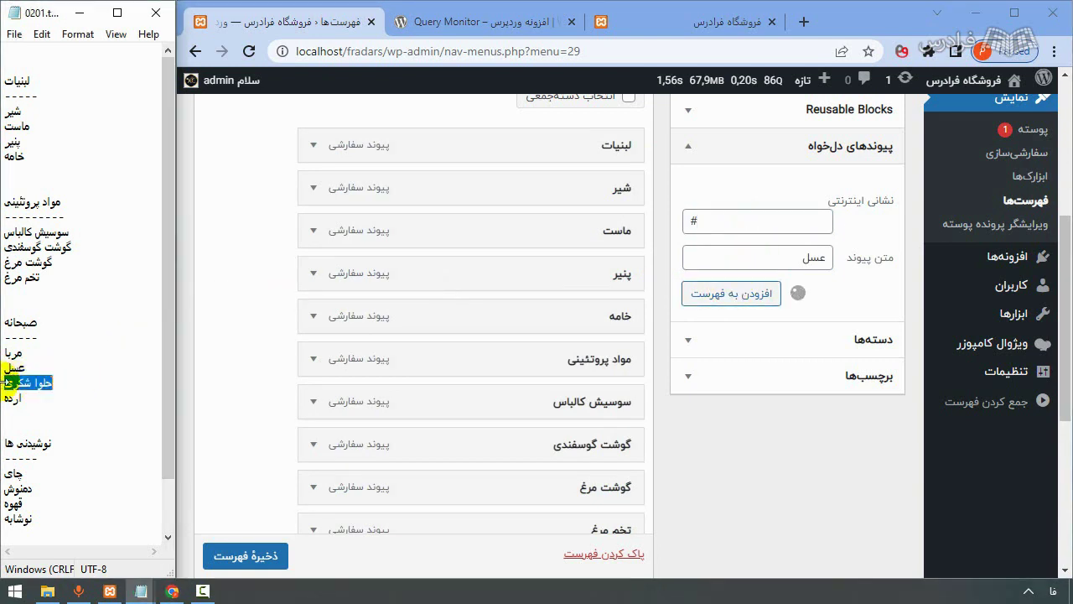
left_click(737, 262)
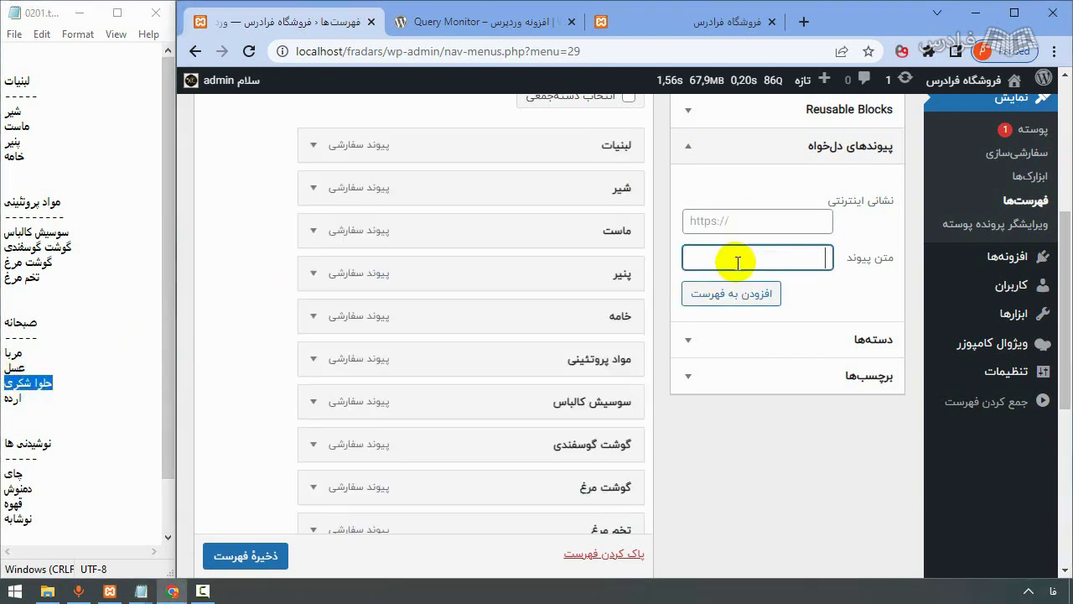
key("ctrl+v")
left_click(751, 223)
type("#")
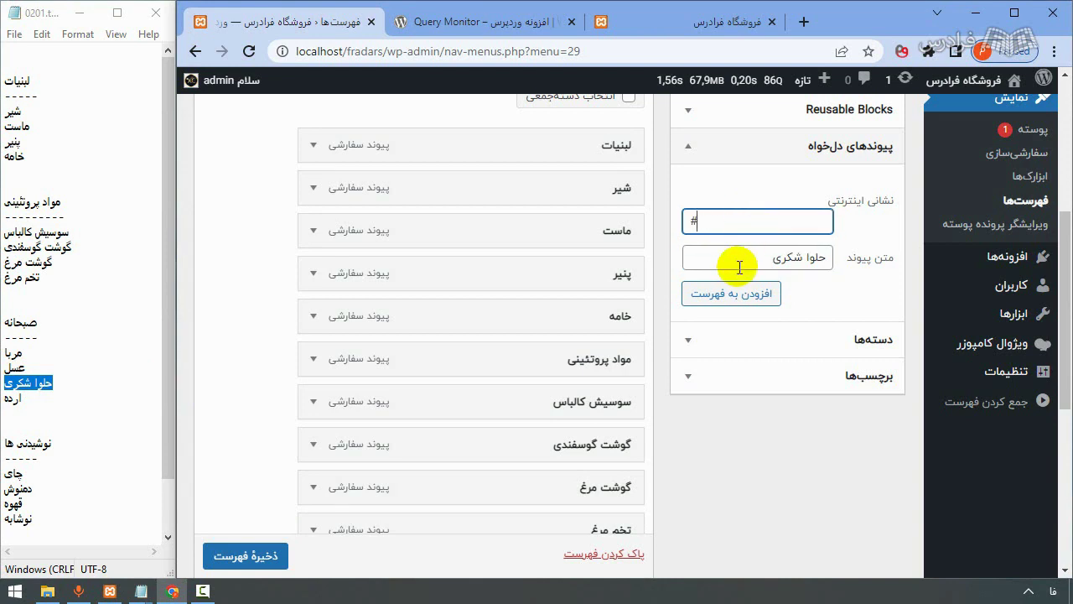
left_click(723, 293)
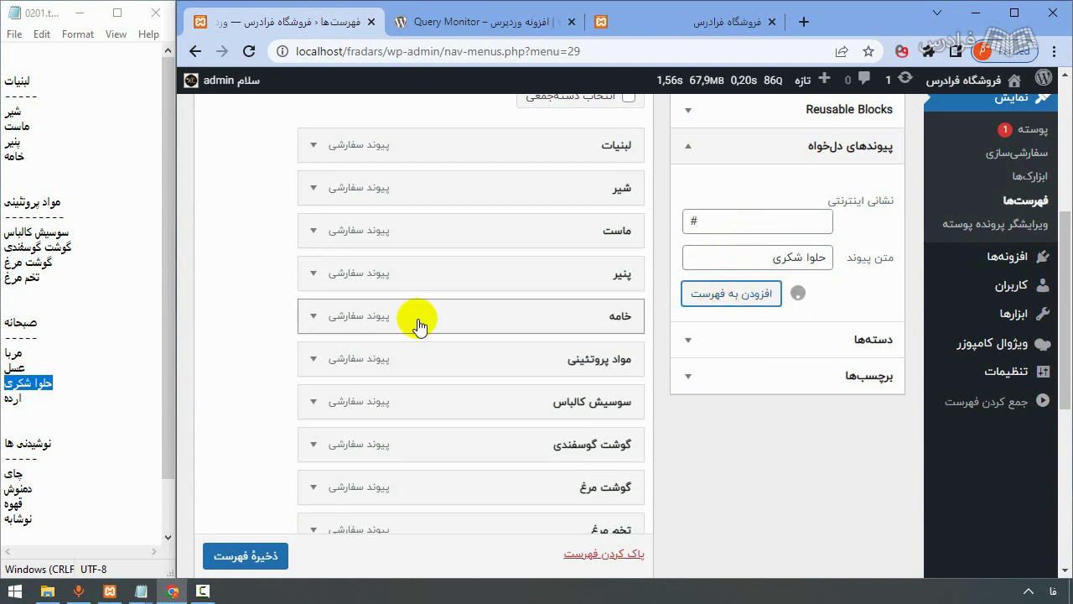
Add a custom link with the text ارده from 0201.txt and the URL # to the menu.
double_click(12, 397)
key("ctrl+c")
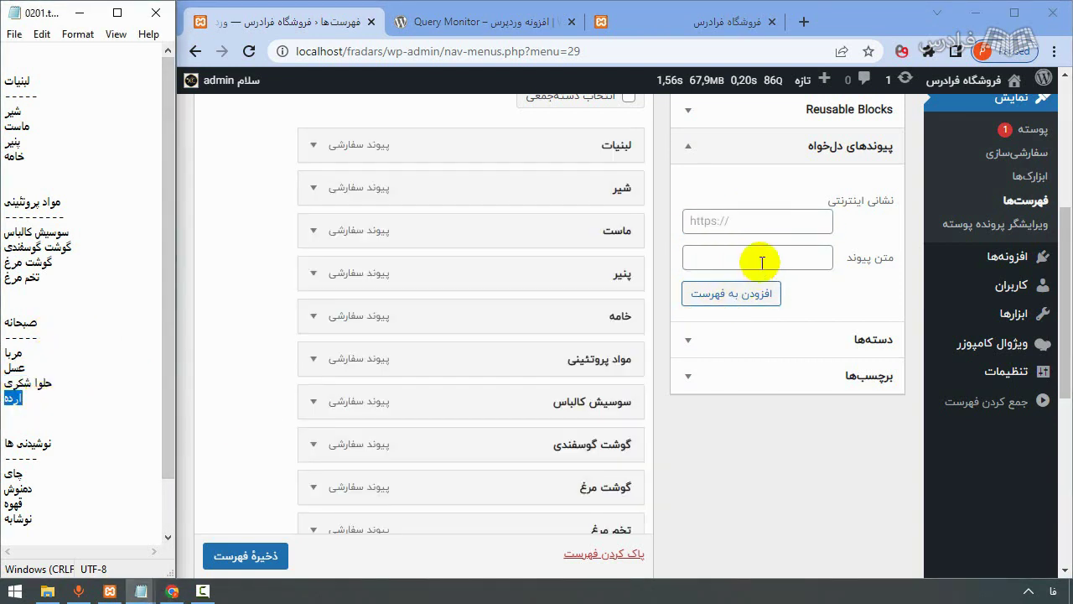
left_click(763, 258)
key("ctrl+v")
left_click(762, 220)
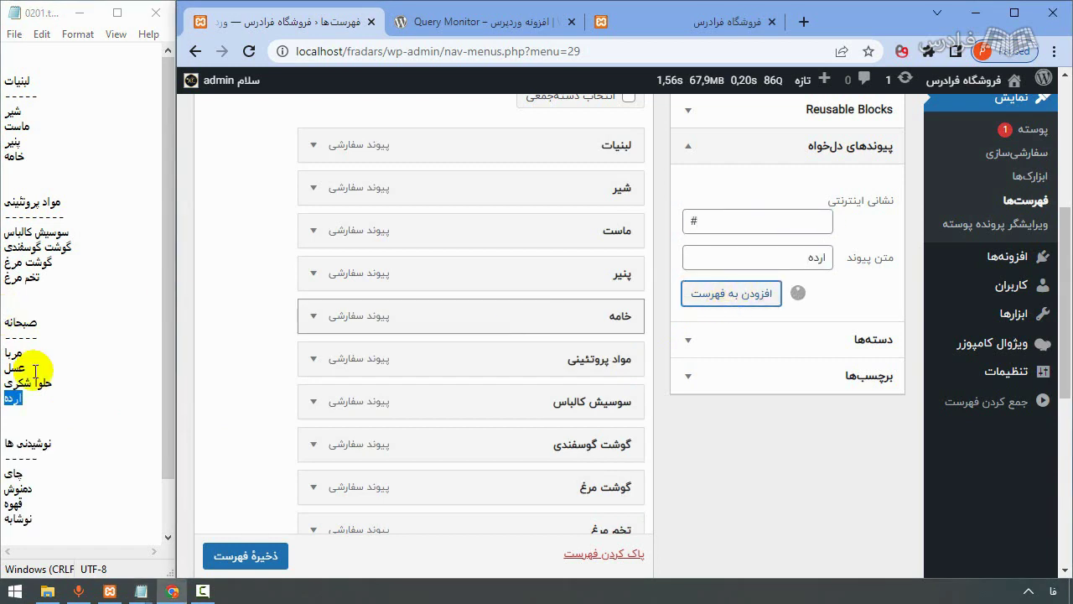
Add a custom link for the heading نوشیدنی ها from 0201.txt with the URL # to the menu.
left_click_drag(65, 444, 2, 436)
key("ctrl+c")
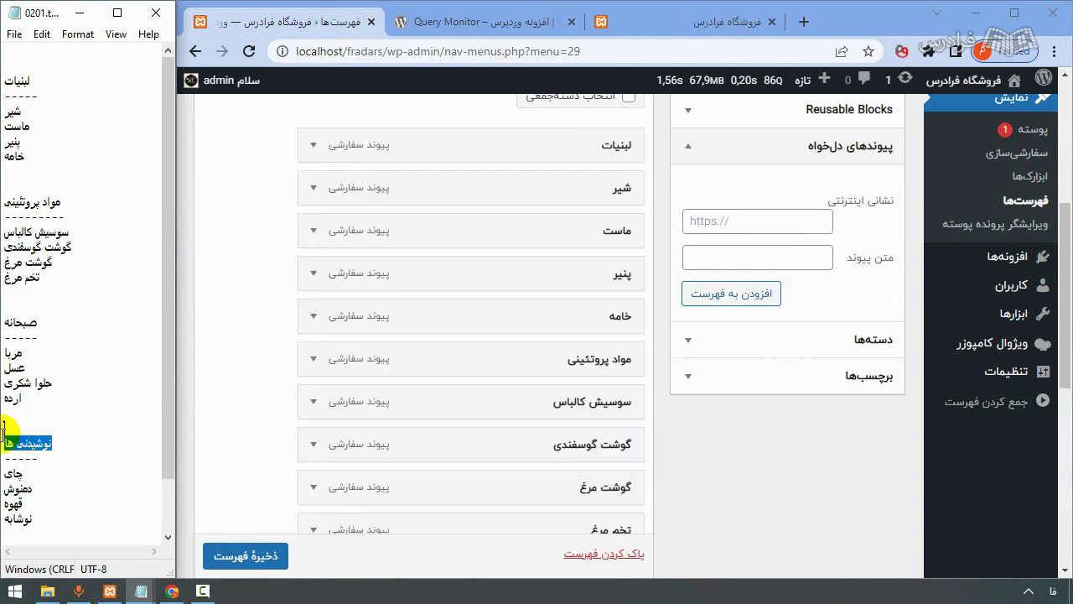
left_click(684, 256)
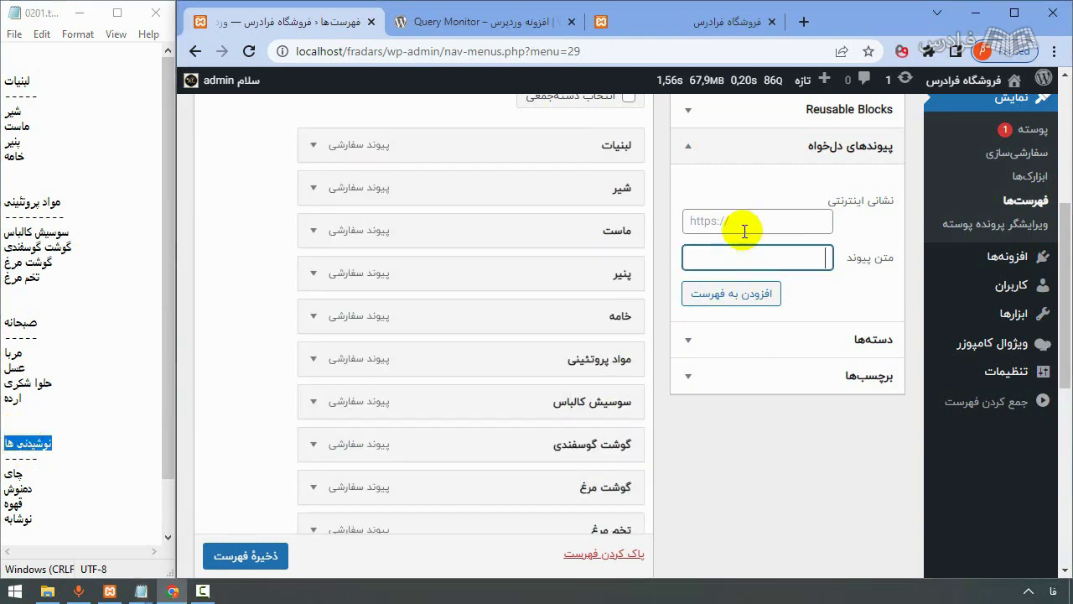
key("ctrl+v")
left_click(745, 219)
left_click(731, 293)
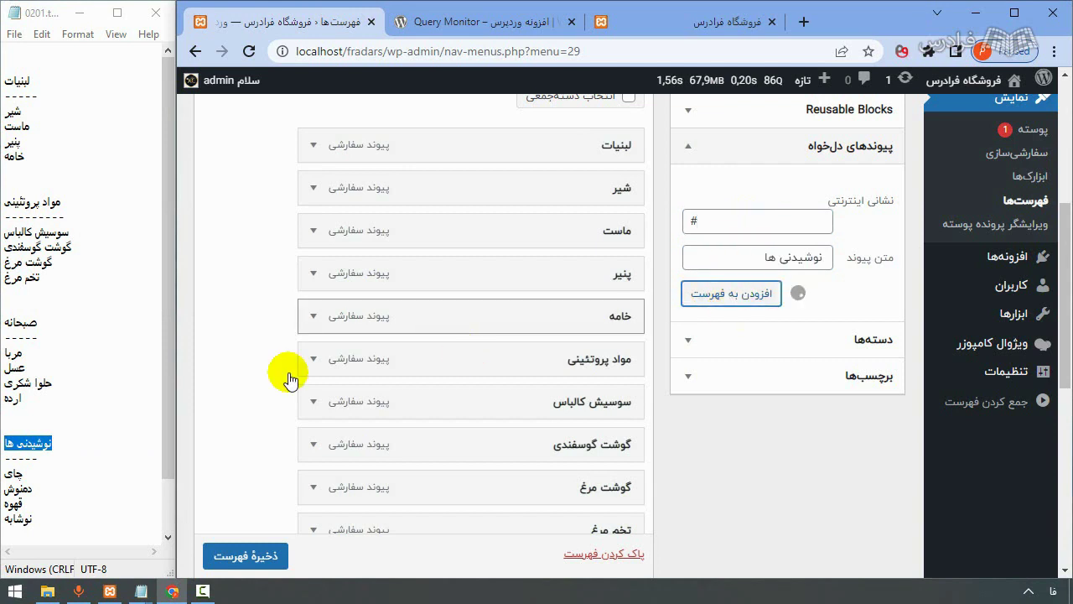
Add a custom link with the text چای from 0201.txt and the URL # to the menu.
double_click(10, 472)
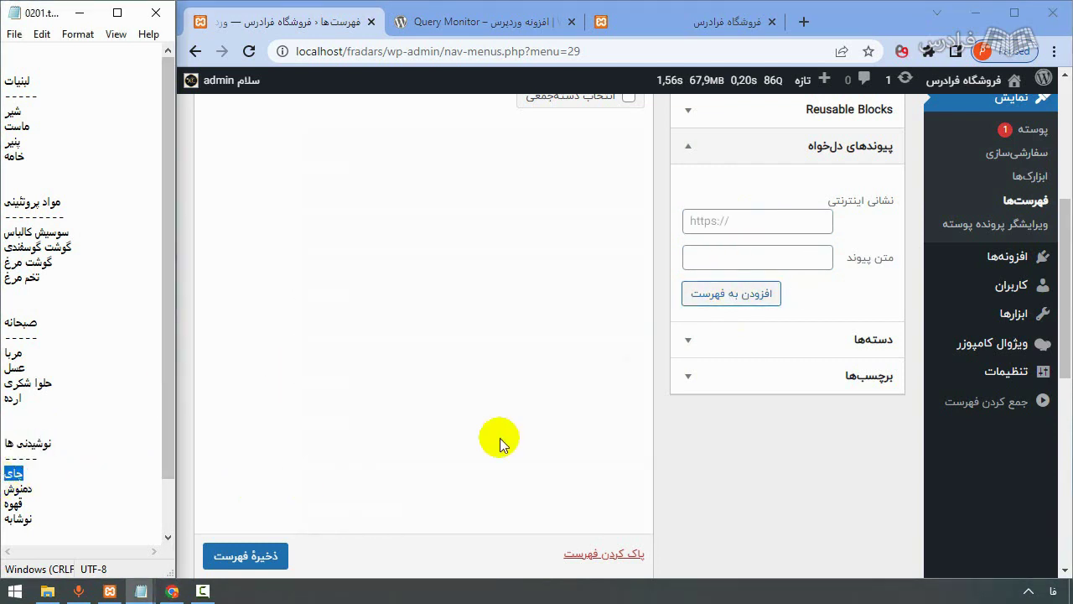
left_click(719, 260)
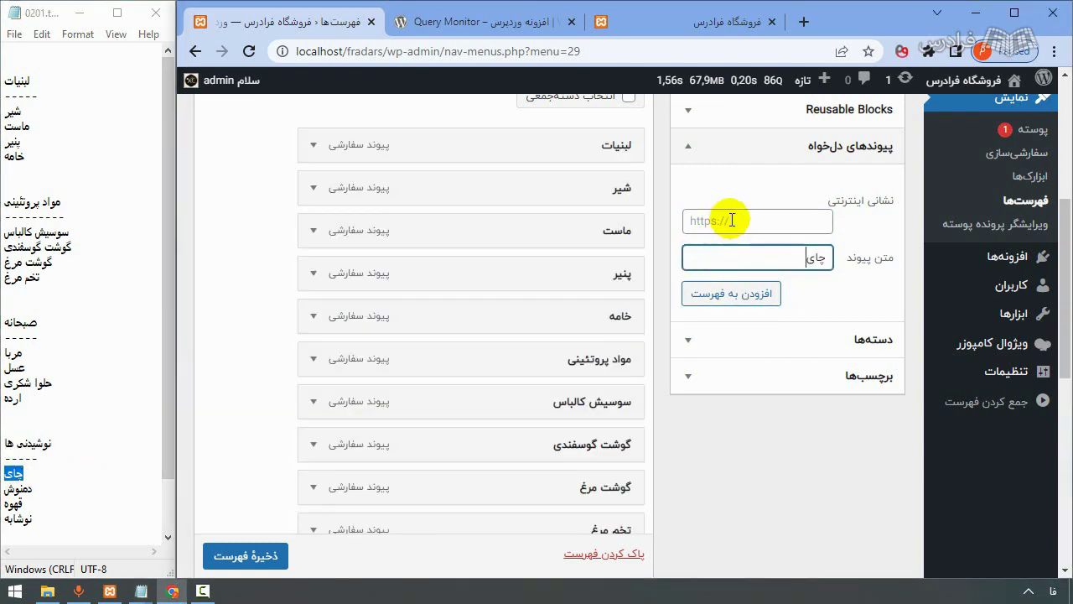
left_click(723, 220)
type("#")
left_click(721, 293)
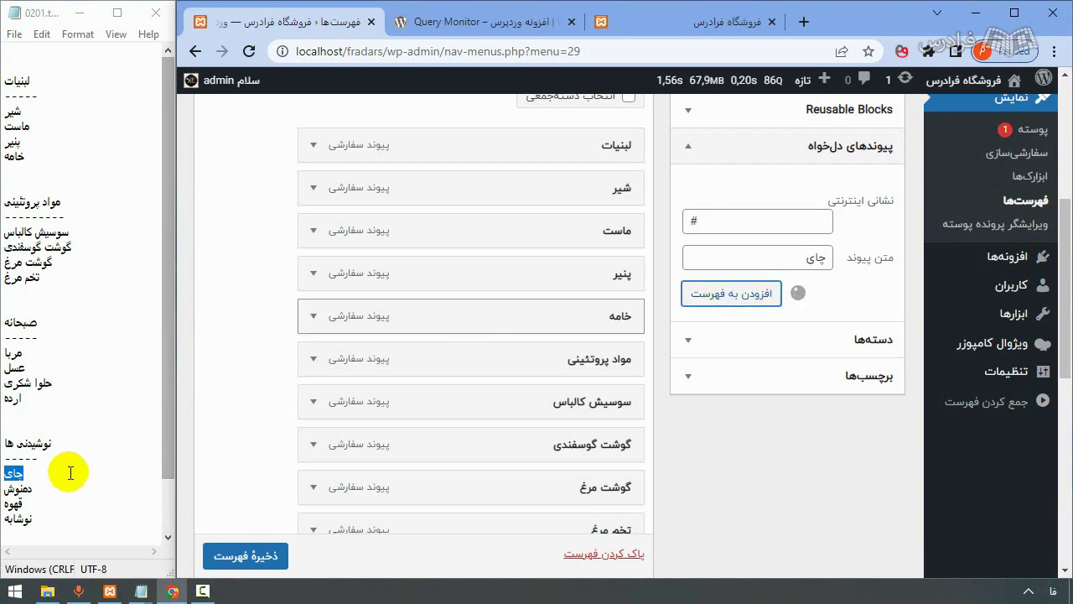
Add a custom link with the text دمنوش from 0201.txt and the URL # to the menu.
double_click(18, 488)
key("ctrl+c")
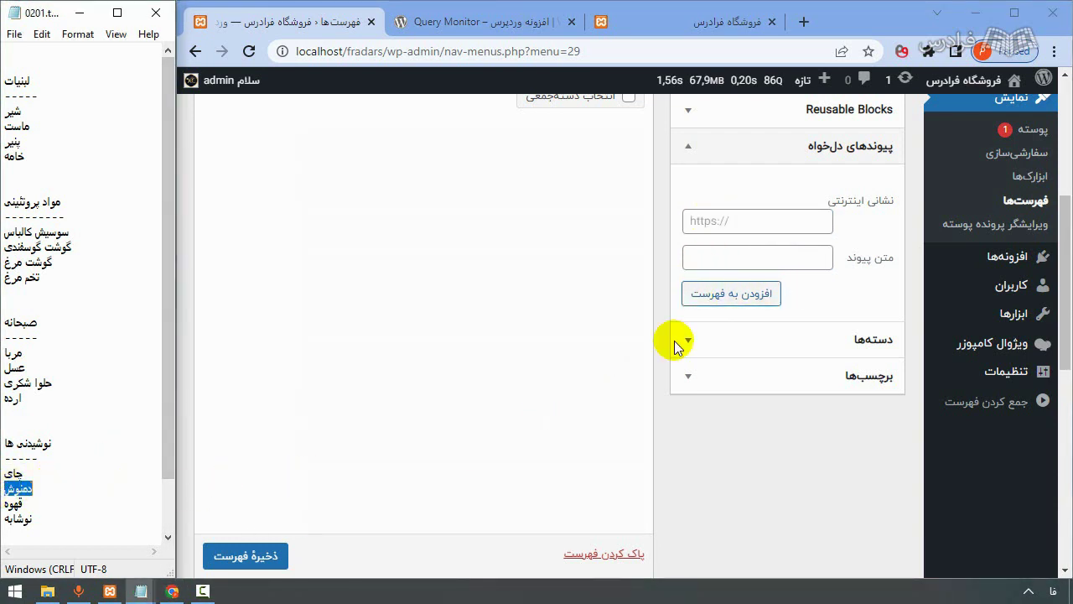
left_click(746, 261)
key("ctrl+v")
left_click(746, 221)
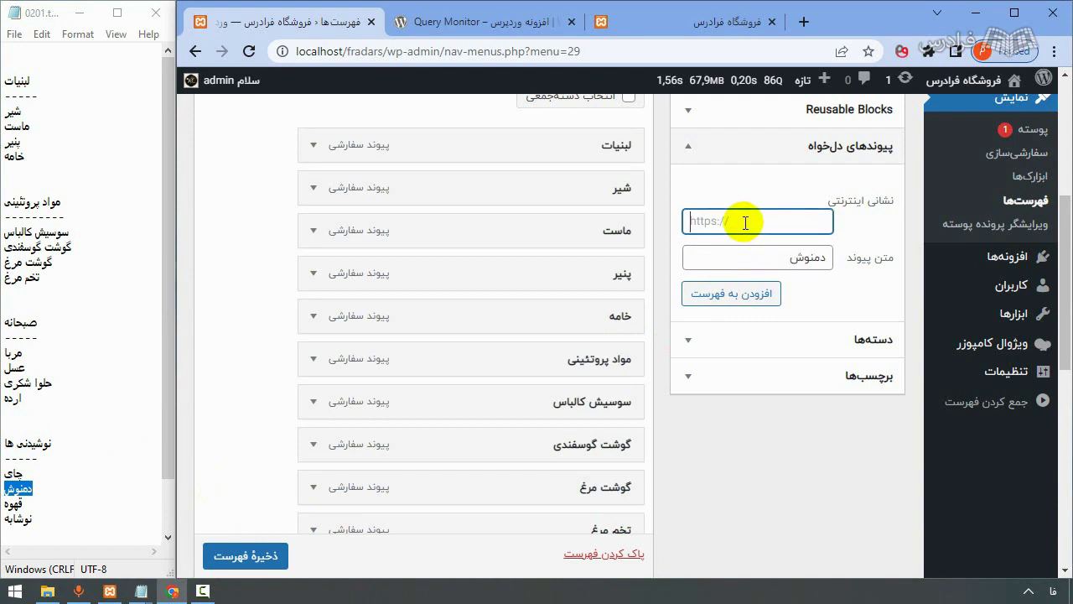
type("#")
left_click(731, 293)
Add a custom link with the text قهوه from 0201.txt and the URL # to the menu.
double_click(11, 503)
key("ctrl+c")
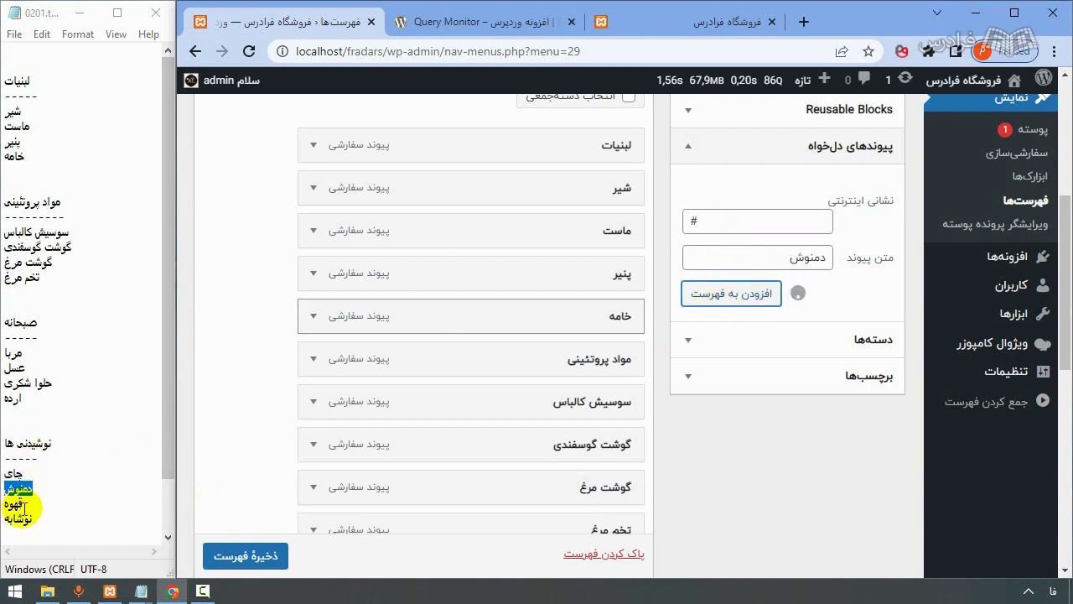
left_click(740, 259)
key("ctrl+v")
left_click(746, 222)
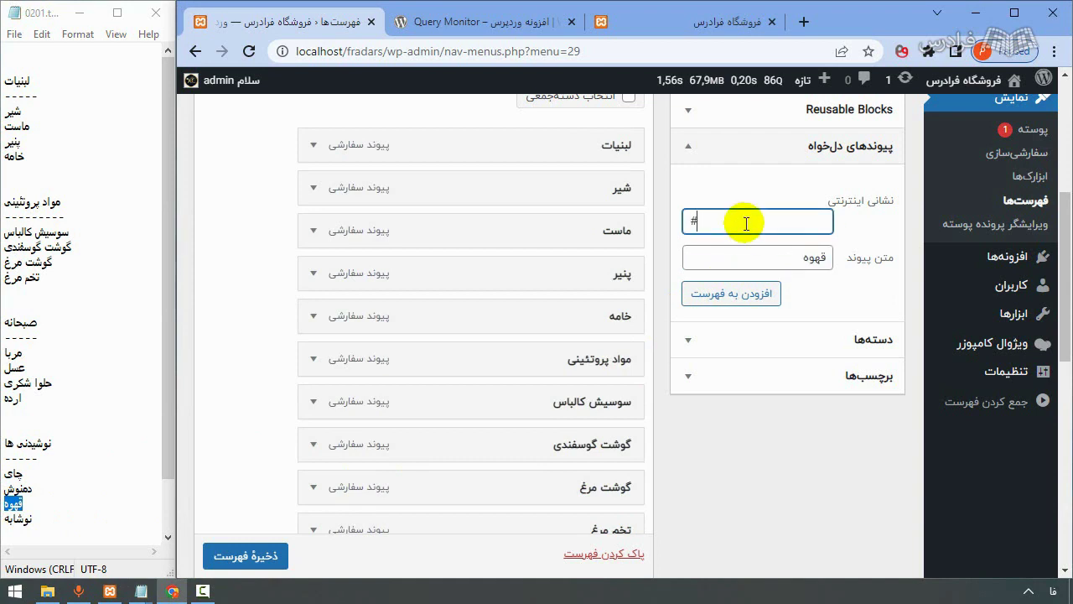
type("#")
left_click(721, 301)
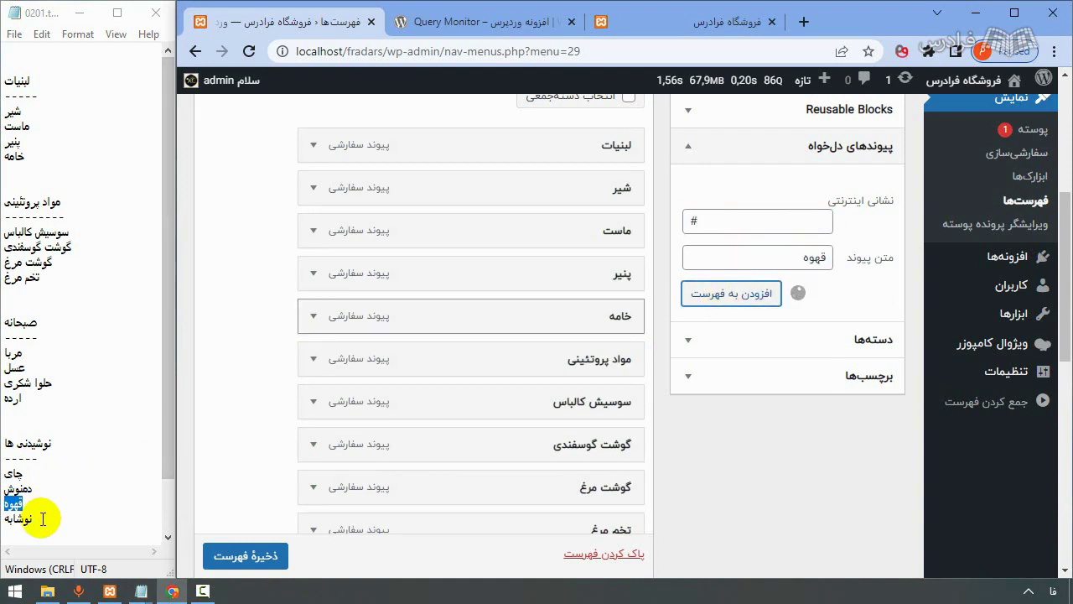
Add a custom link with the text نوشابه from 0201.txt and the URL # to the menu.
left_click_drag(42, 518, 4, 521)
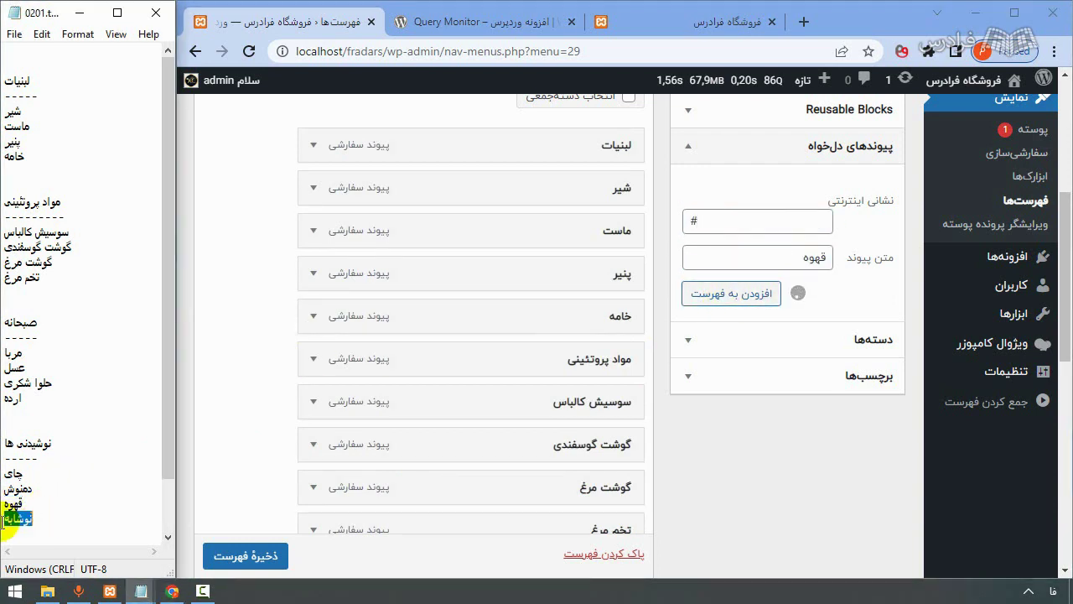
left_click(734, 259)
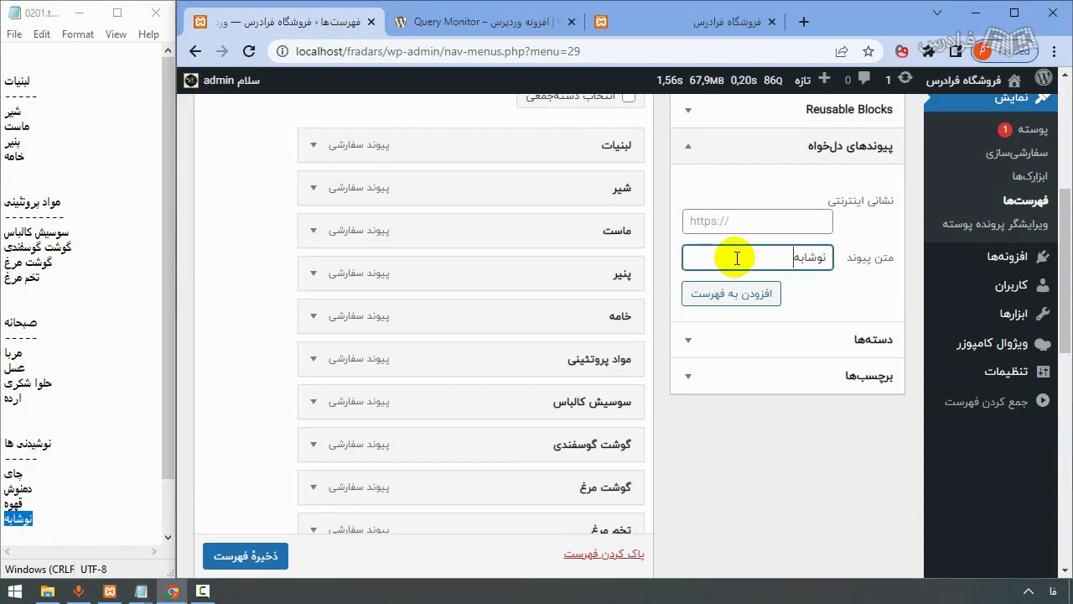
left_click(746, 220)
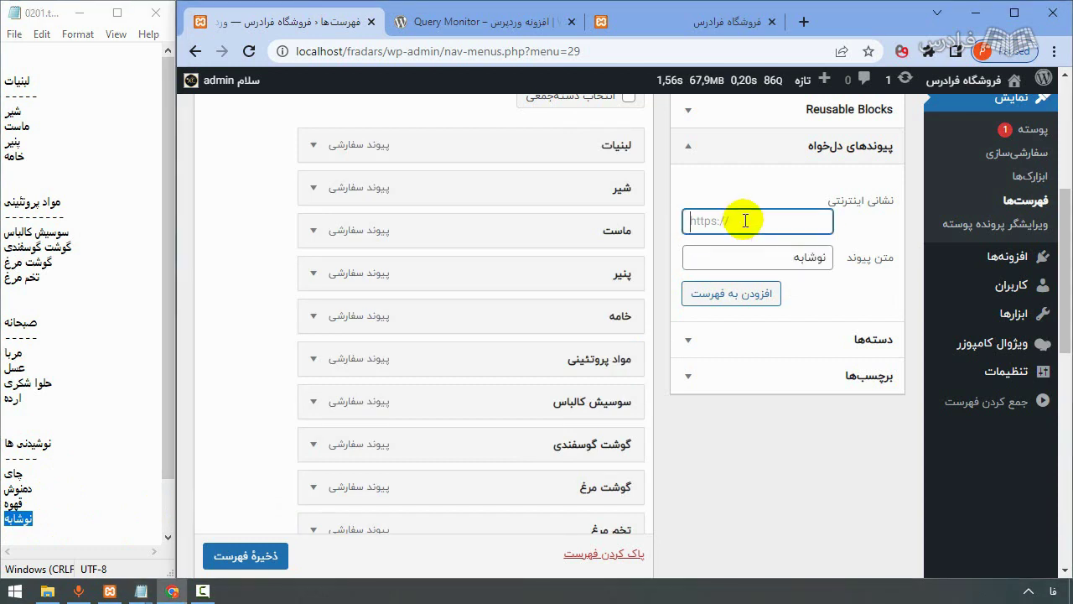
left_click(731, 293)
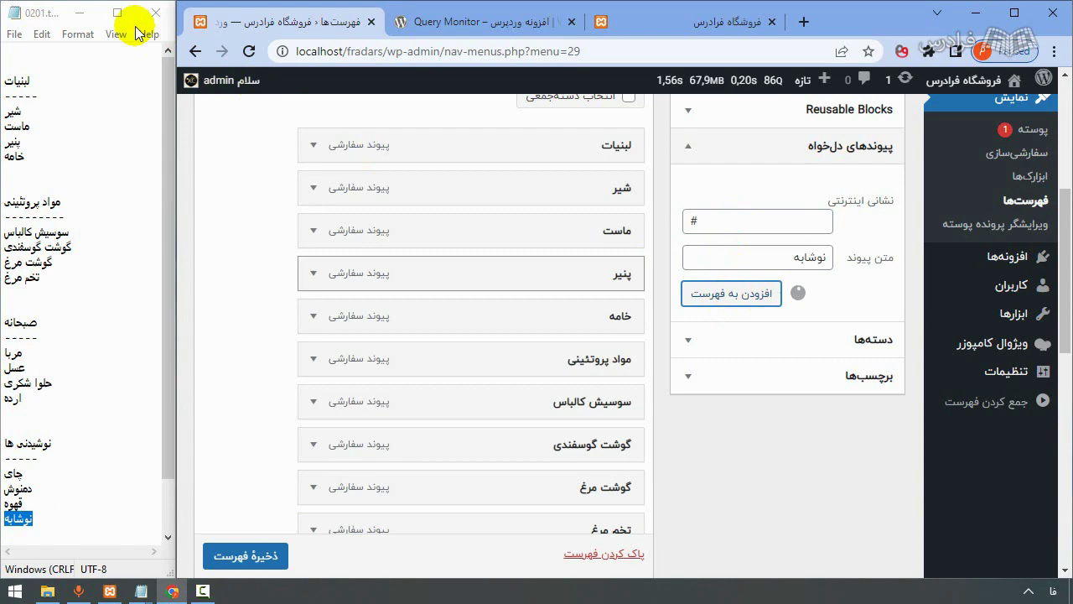
Minimize the 0201.txt window and maximize the browser window showing the menu structure.
left_click(78, 13)
left_click(1014, 17)
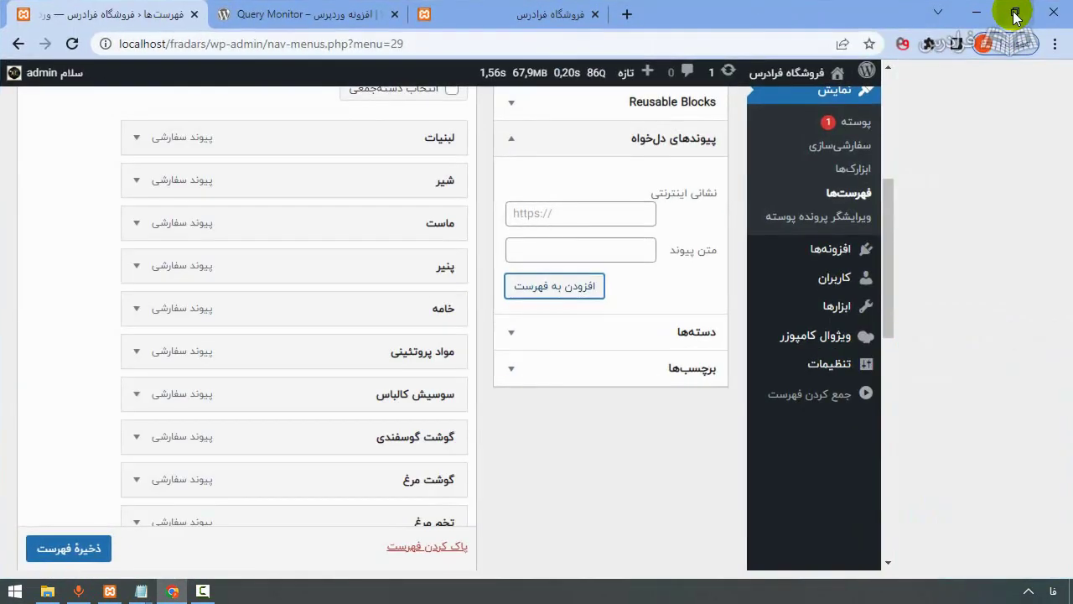
left_click_drag(1069, 285, 1070, 232)
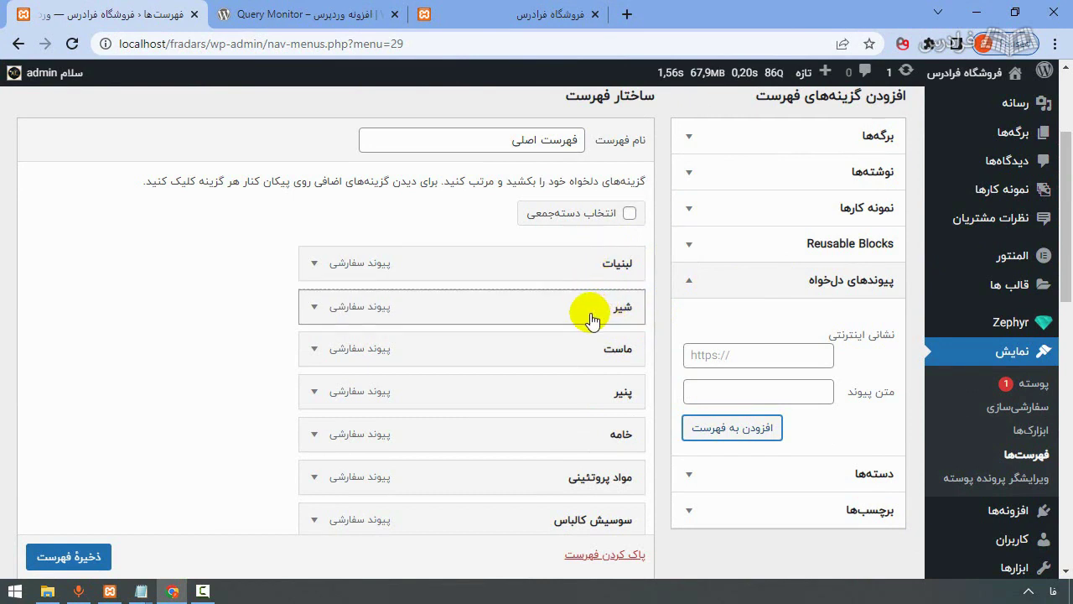
Nest شیر, ماست, پنیر and خامه as sub-items under لبنیات in the menu structure.
mouse_move(591, 319)
left_mouse_down()
mouse_move(582, 318)
mouse_move(592, 306)
left_mouse_up()
left_click_drag(620, 343, 605, 340)
left_click_drag(618, 385, 587, 392)
left_click_drag(635, 445, 604, 182)
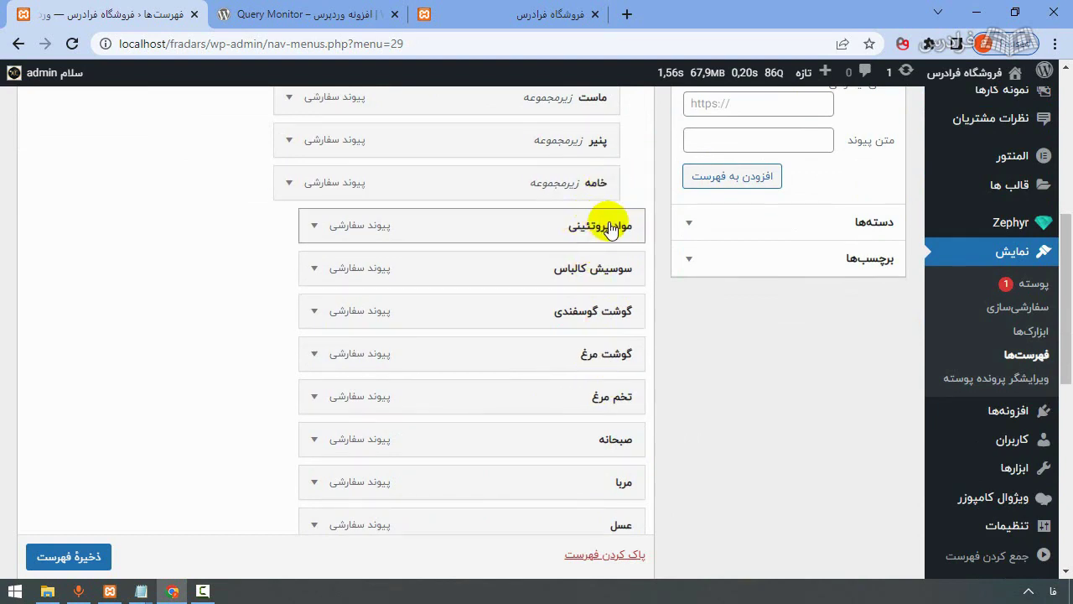
Indent سوسیش کالباس, گوشت گوسفندی, گوشت مرغ and تخم مرغ as sub-items below مواد پروتئینی.
left_click_drag(606, 270, 621, 307)
left_click_drag(619, 308, 619, 317)
left_click_drag(629, 360, 617, 369)
left_click_drag(614, 406, 616, 367)
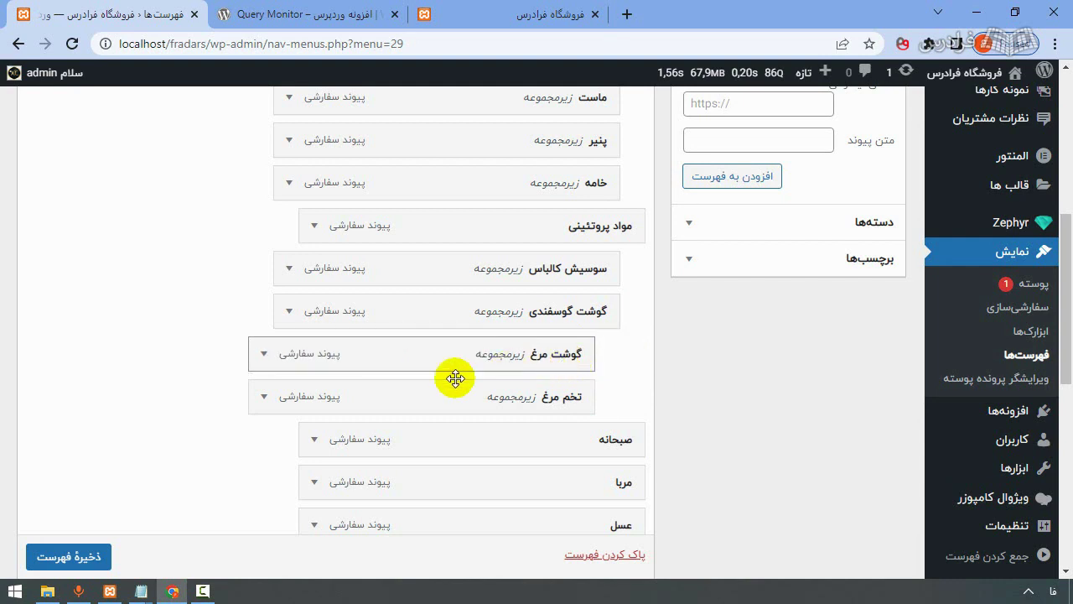
Move گوشت مرغ out from under گوشت گوسفندی, making it a direct sub-item of مواد پروتئینی, and collapse its settings.
left_click(263, 353)
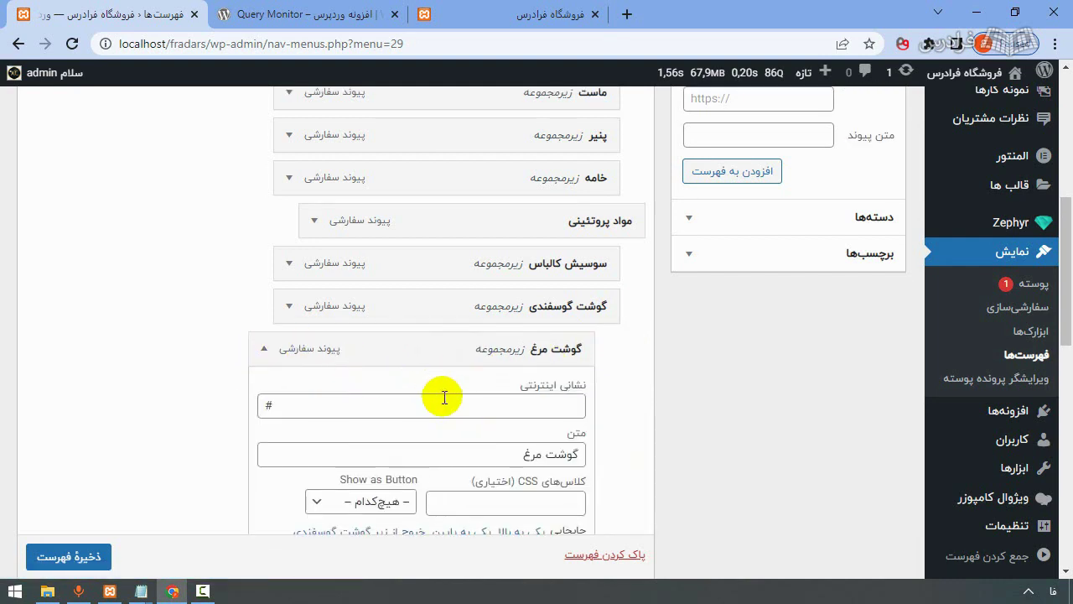
scroll(444, 397, "down", 2)
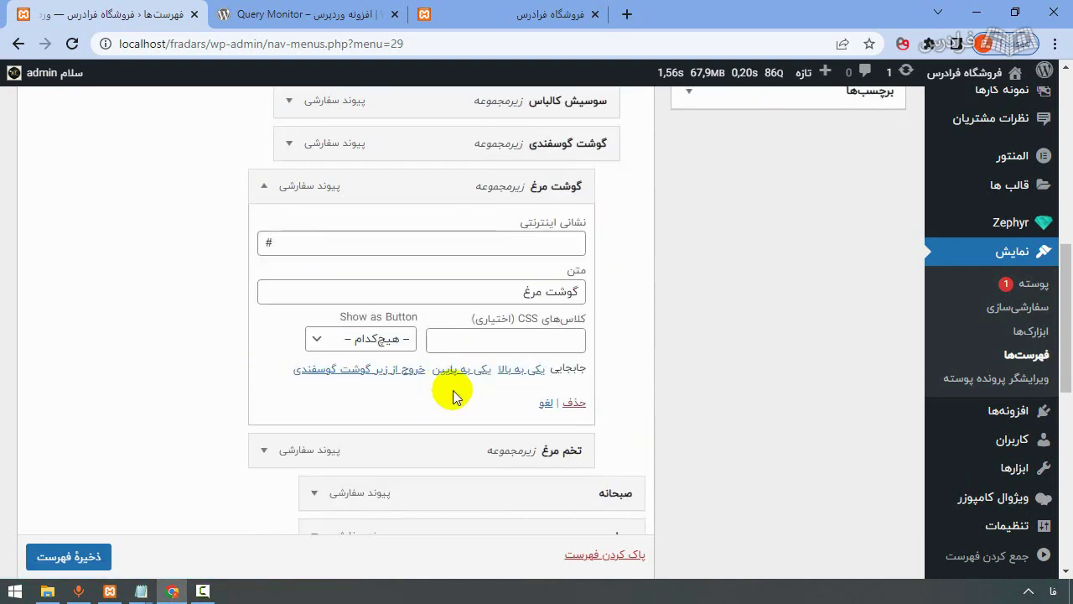
left_click(377, 372)
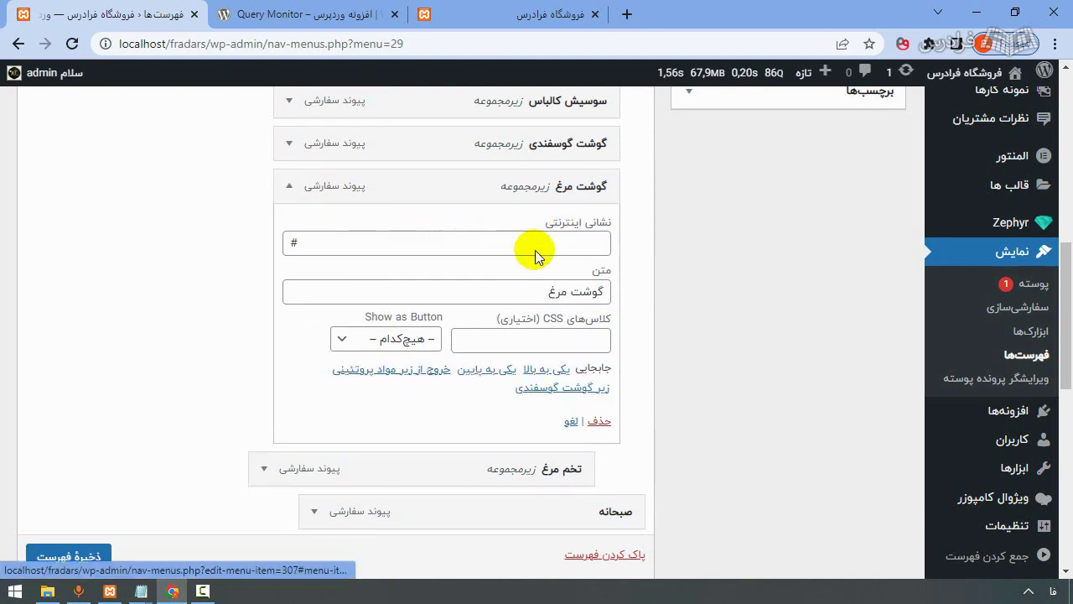
left_click(290, 187)
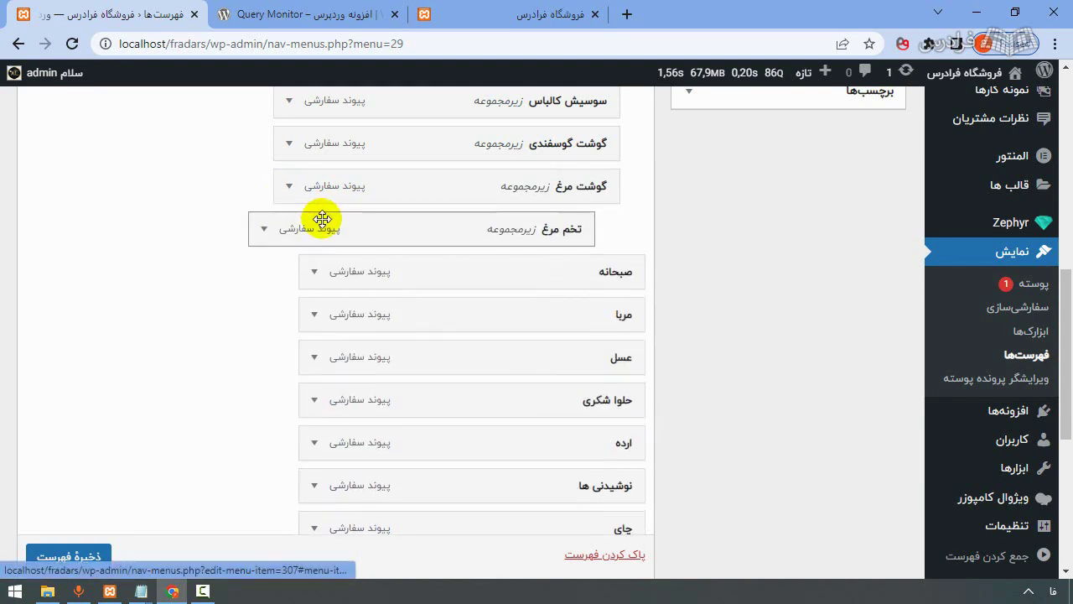
Move تخم مرغ out from under گوشت مرغ, making it a direct sub-item of مواد پروتئینی, and collapse its settings.
left_click(260, 227)
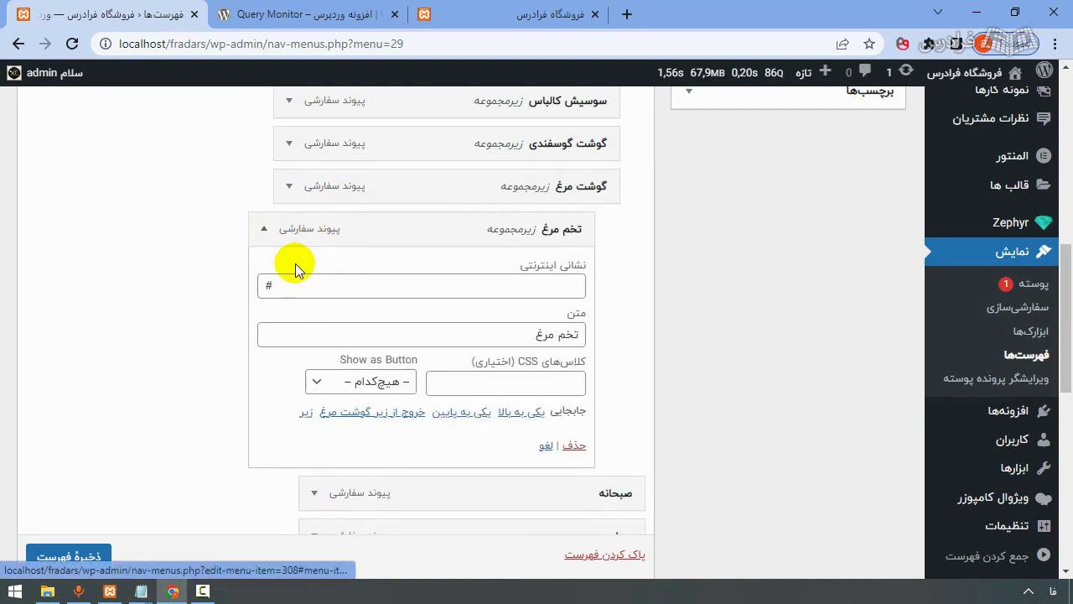
left_click(331, 413)
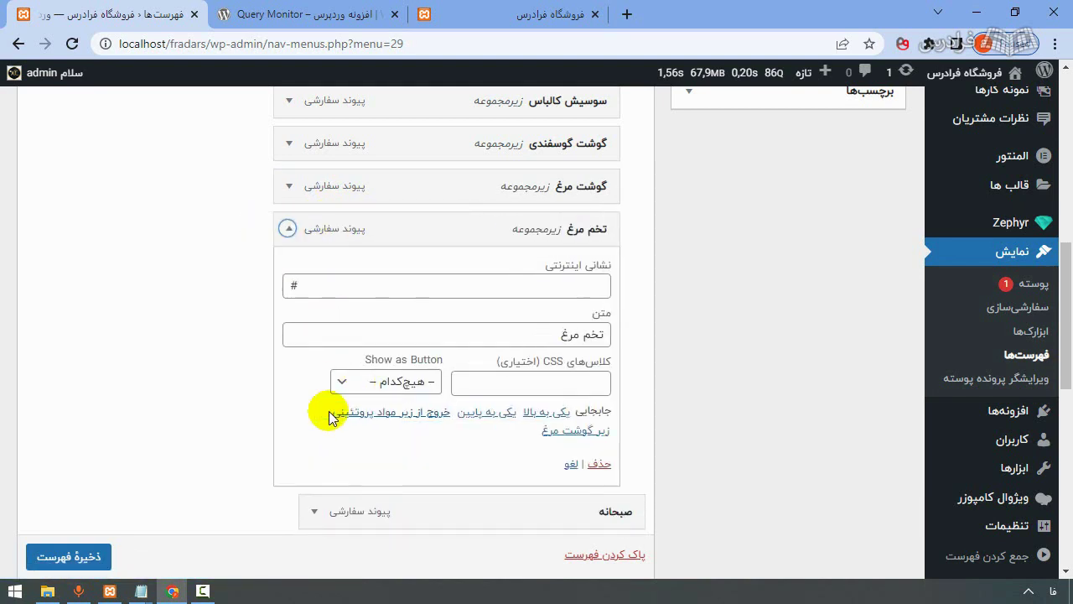
left_click(288, 232)
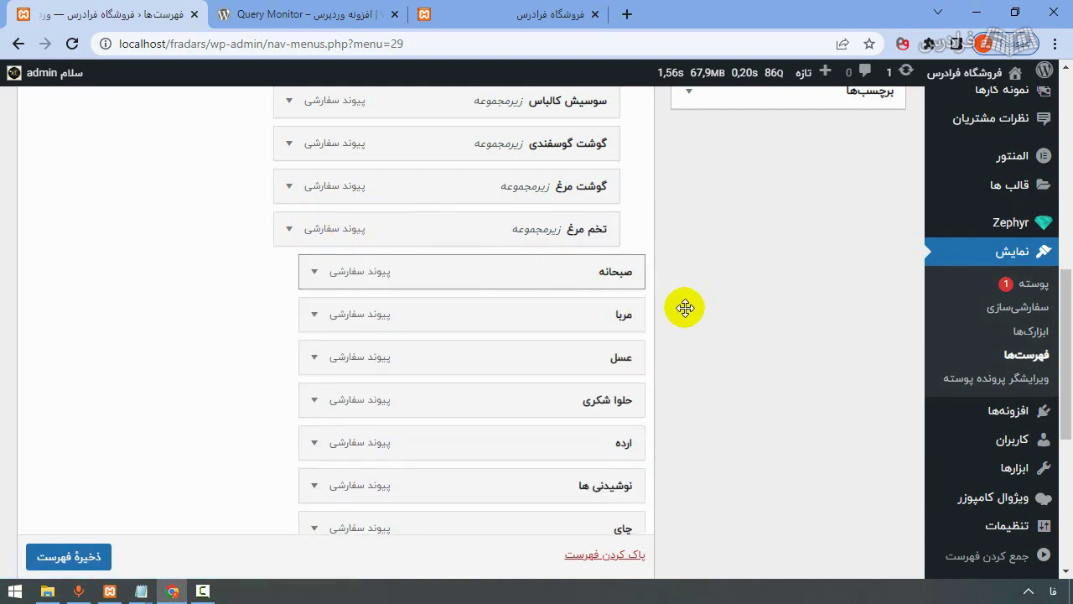
Nest مربا, عسل, حلوا شکری and ارده as sub-items under صبحانه in the menu structure.
left_click_drag(623, 314, 613, 355)
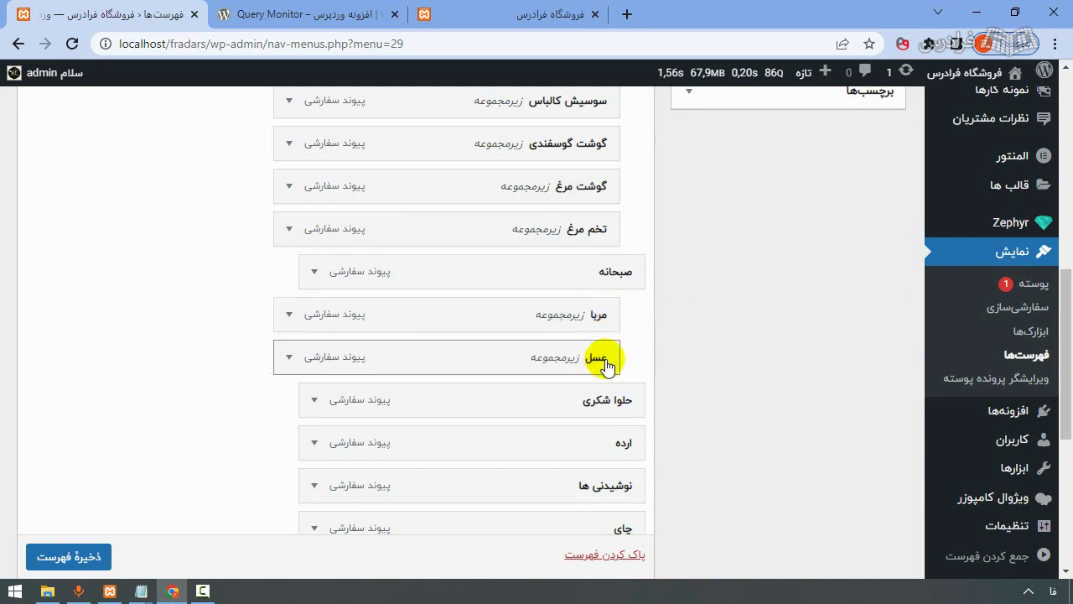
left_click_drag(627, 408, 615, 441)
Nest چای, دمنوش, قهوه and نوشابه as sub-items under نوشیدنی ها in the menu structure.
scroll(611, 376, "down", 2)
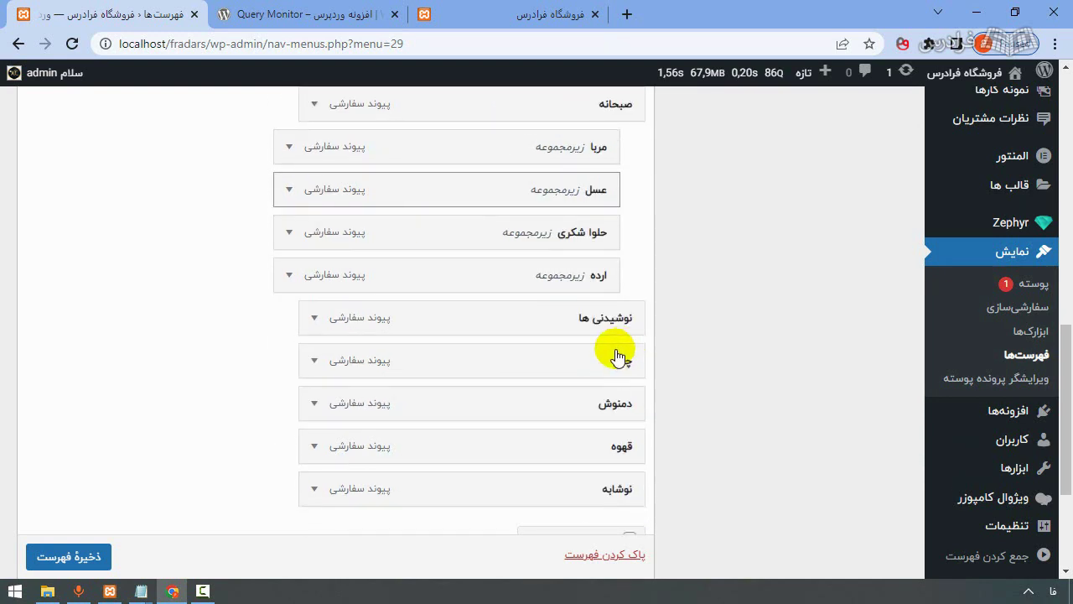
left_click_drag(607, 372, 605, 363)
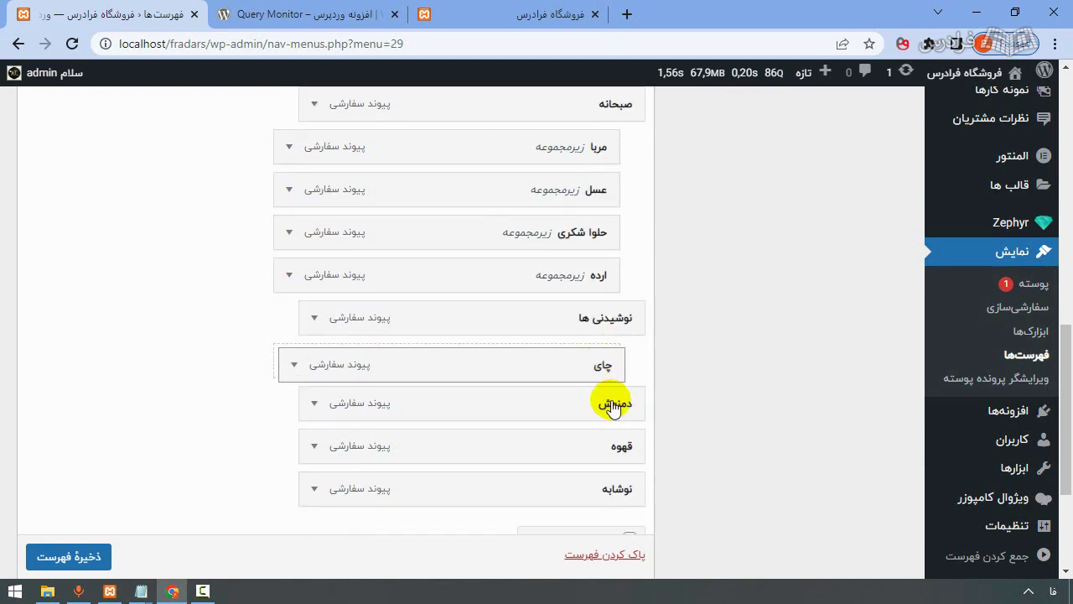
mouse_move(611, 403)
left_mouse_down()
mouse_move(611, 416)
mouse_move(609, 408)
left_mouse_up()
left_click_drag(617, 445, 607, 453)
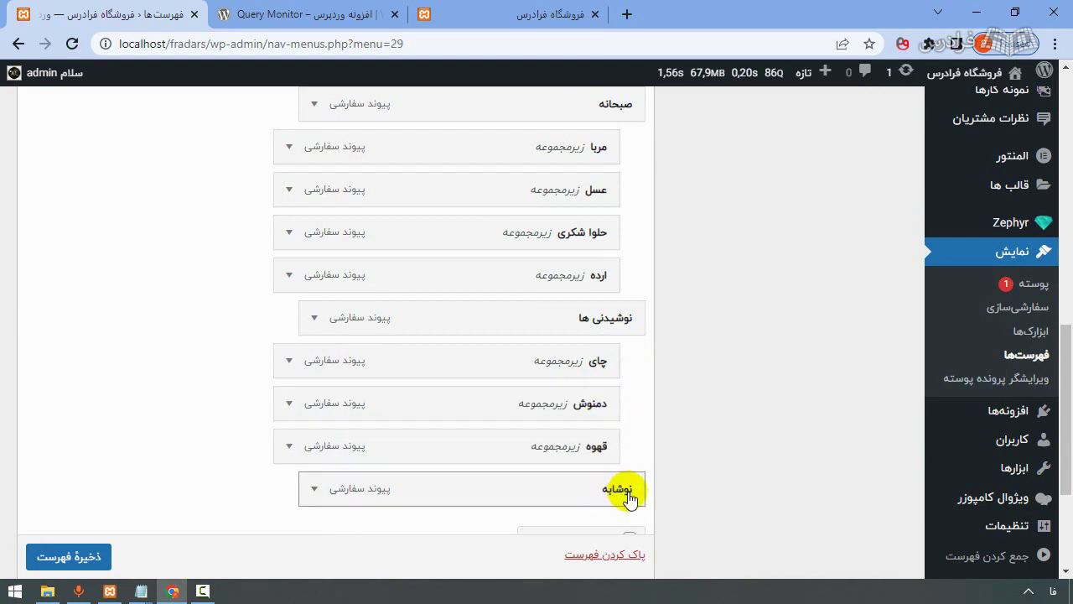
left_click_drag(629, 497, 605, 519)
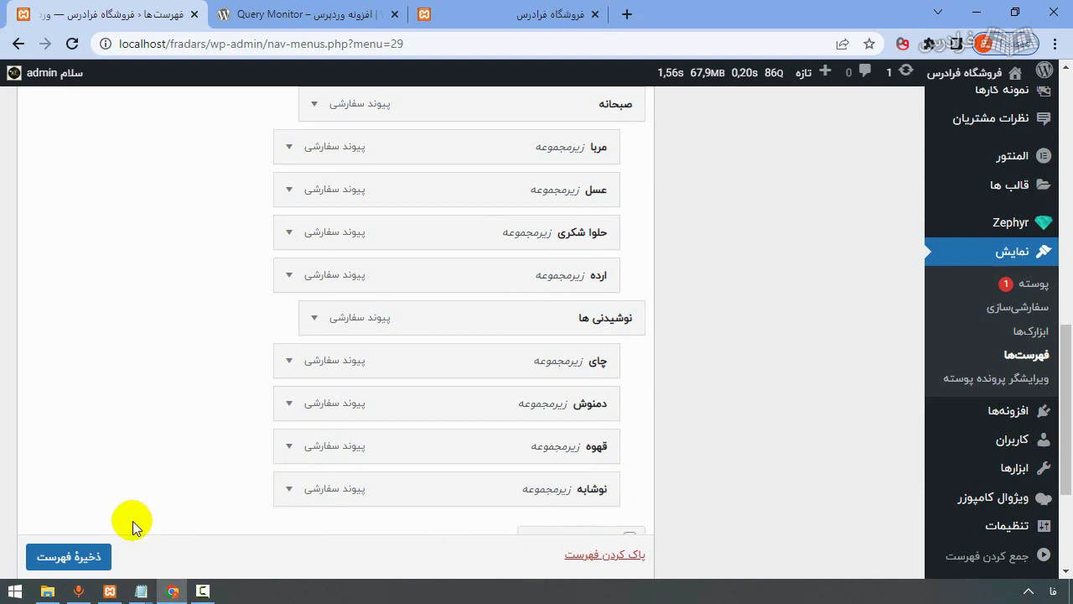
Save the فهرست اصلی menu with its nested structure.
left_click(79, 550)
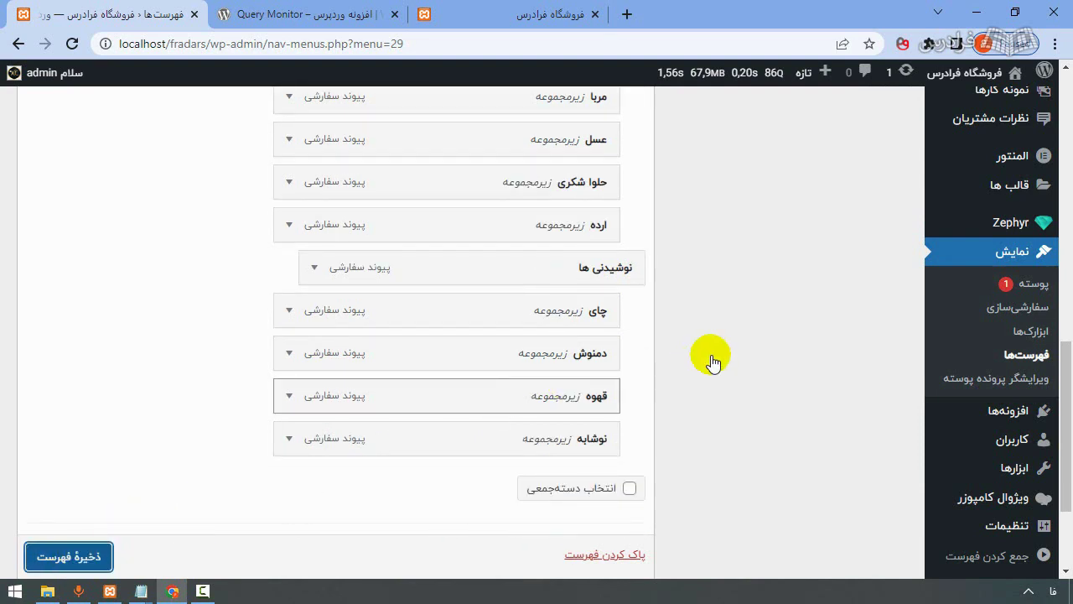
scroll(711, 355, "up", 2)
scroll(709, 357, "up", 10)
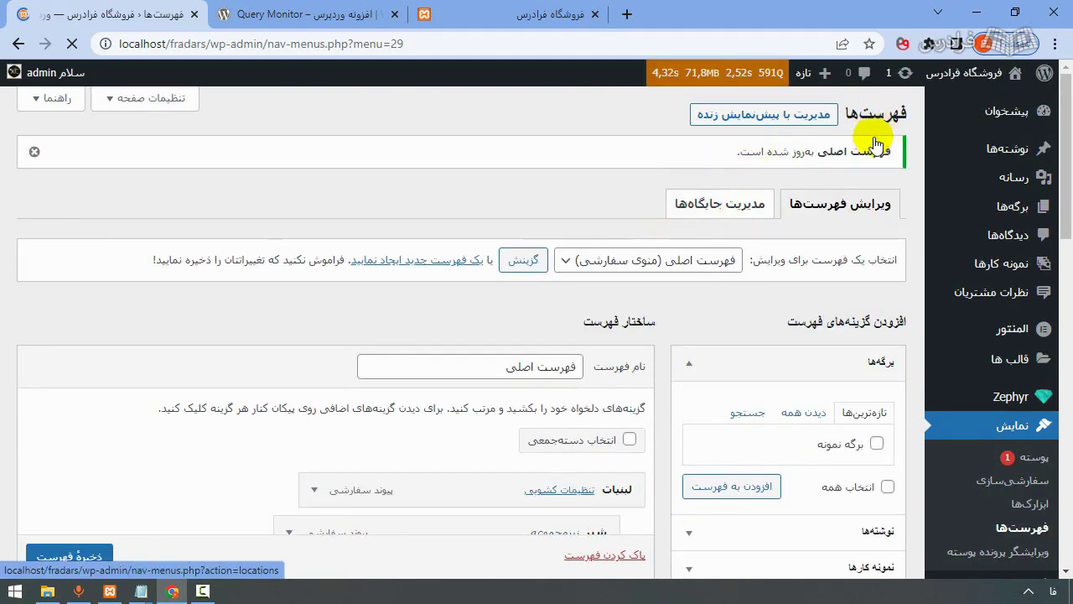
Close the Query Monitor plugin page and reload the shop's front page to check whether the menu is displayed.
left_click(397, 14)
left_click(347, 10)
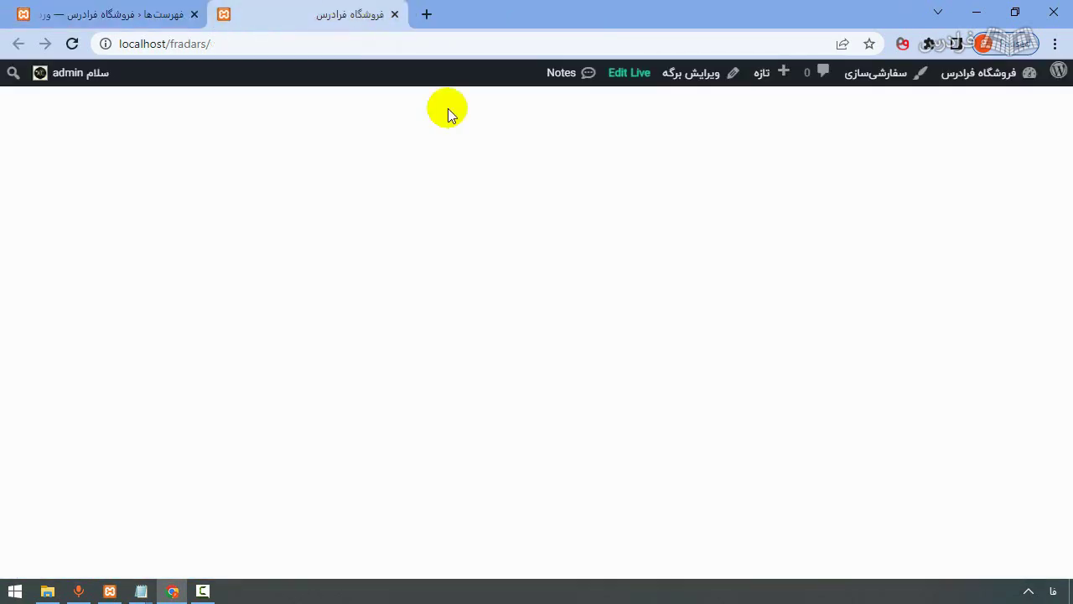
key("F5")
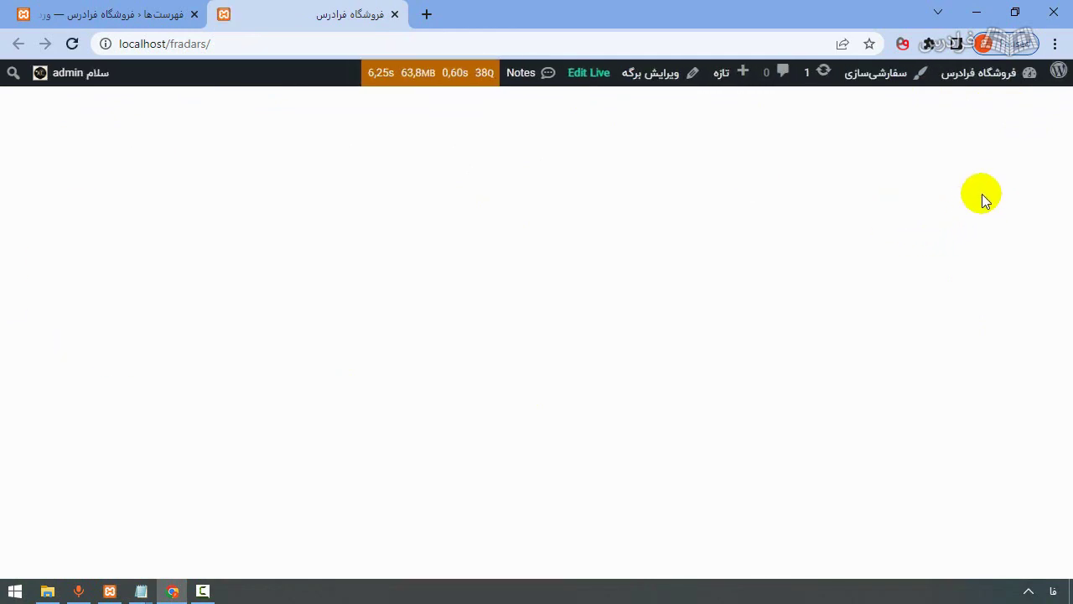
left_click(139, 13)
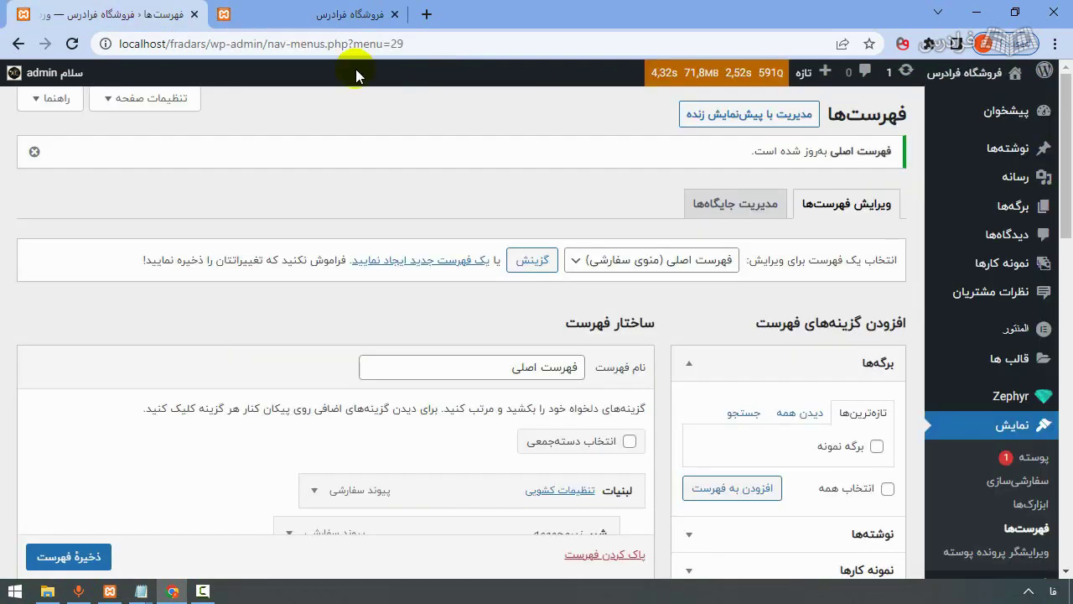
left_click(350, 22)
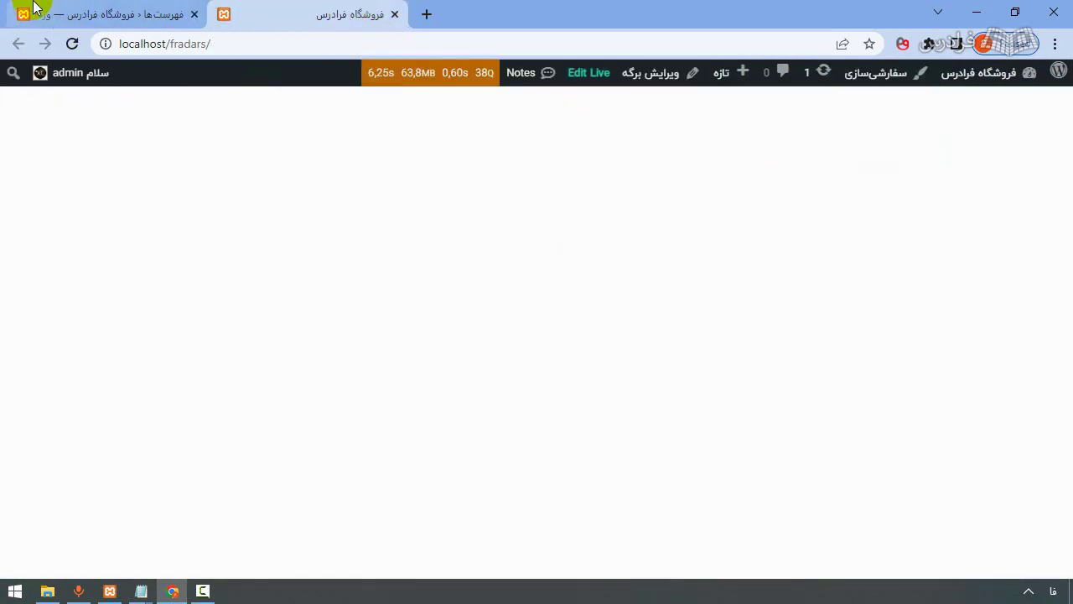
Add a new header in Zephyr's Headers section and apply the Simple 3 template to it.
left_click(33, 12)
mouse_move(1017, 395)
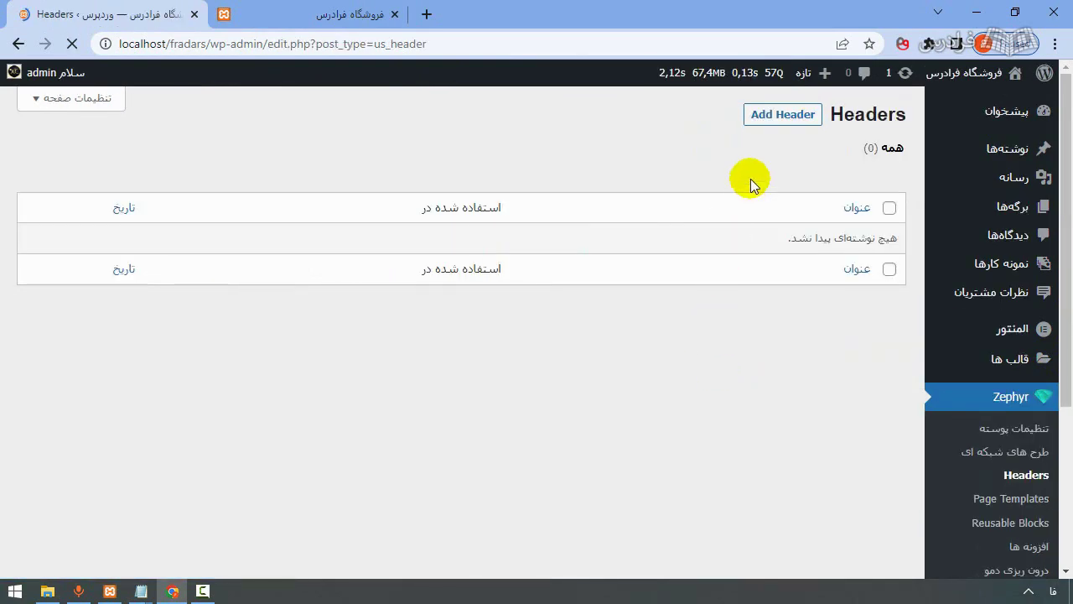
left_click(775, 119)
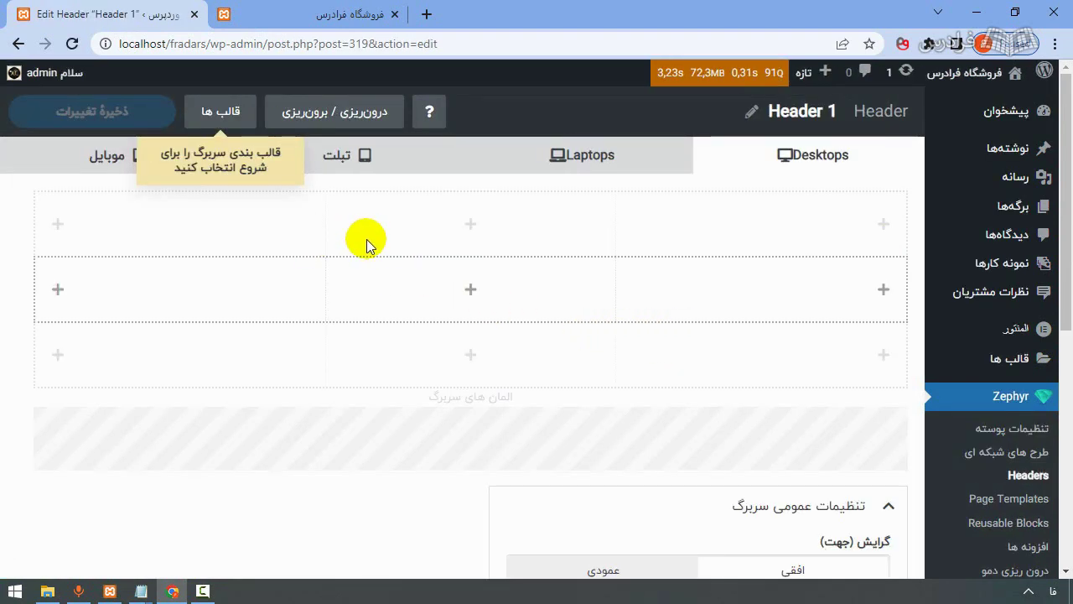
left_click(227, 111)
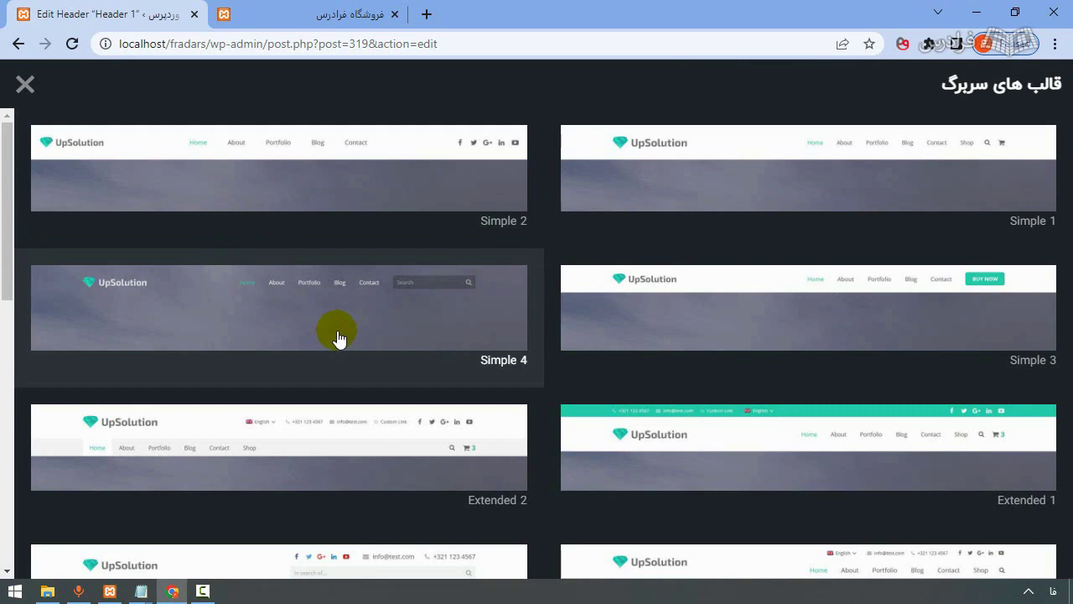
left_click(819, 304)
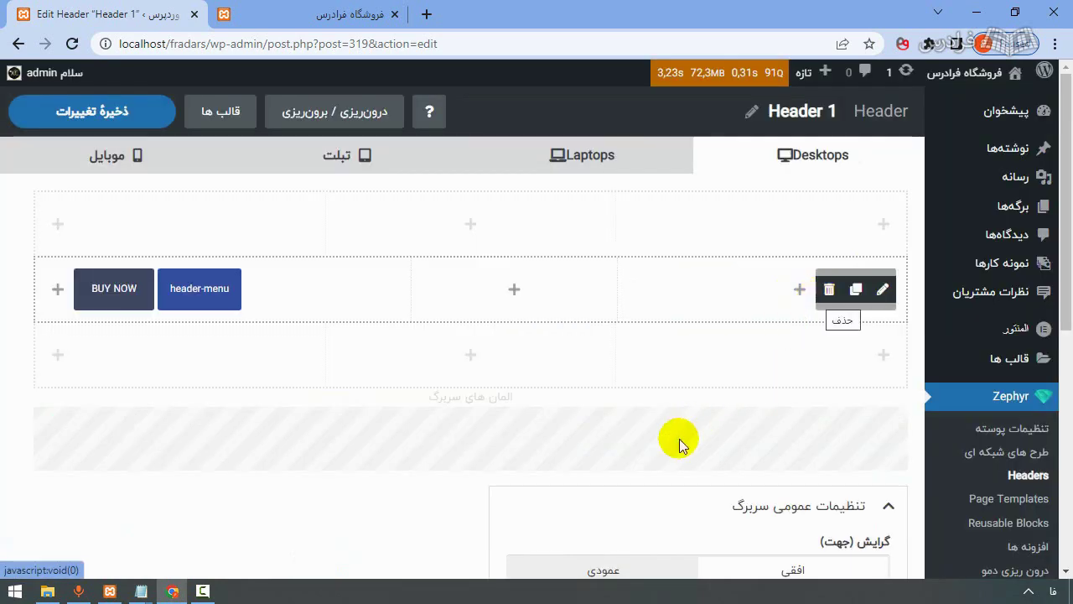
Replace the UpSolution logo in the header's image element with faradarslogo.svg from the media library and save the element.
mouse_move(819, 293)
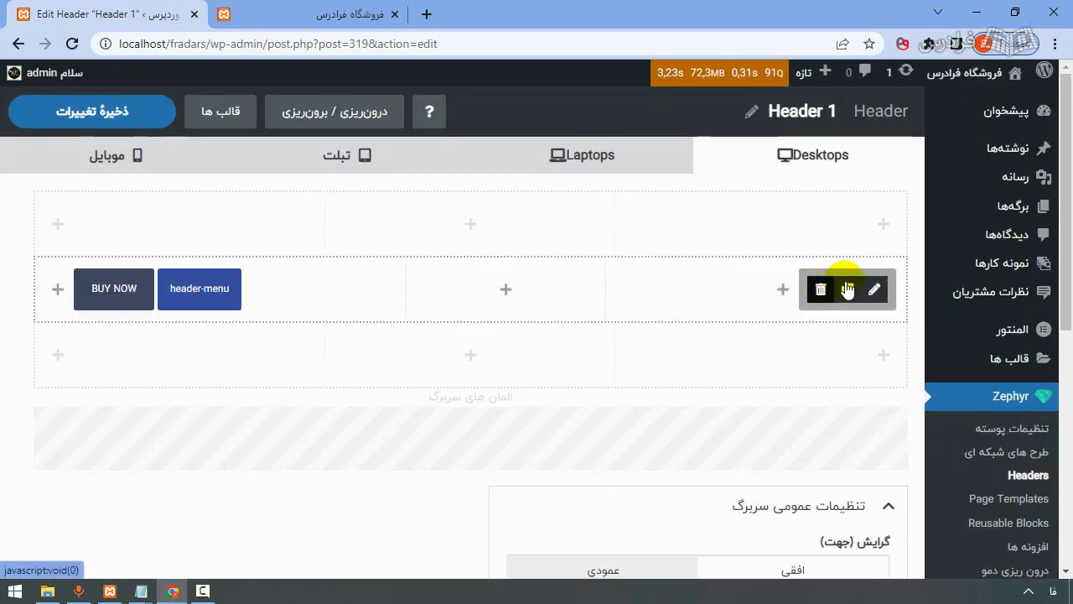
left_click(874, 289)
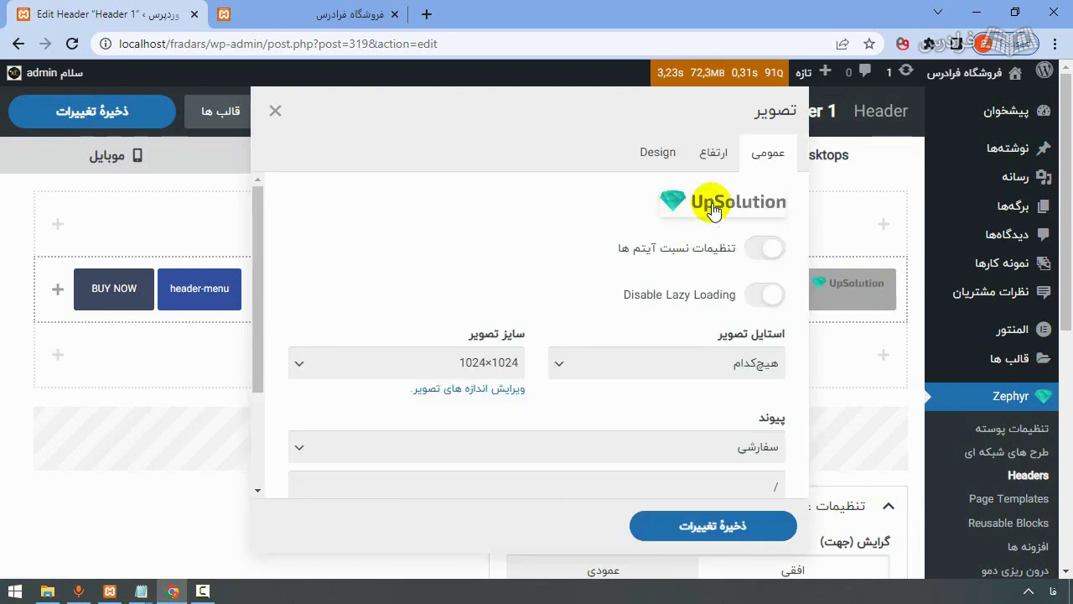
left_click(714, 211)
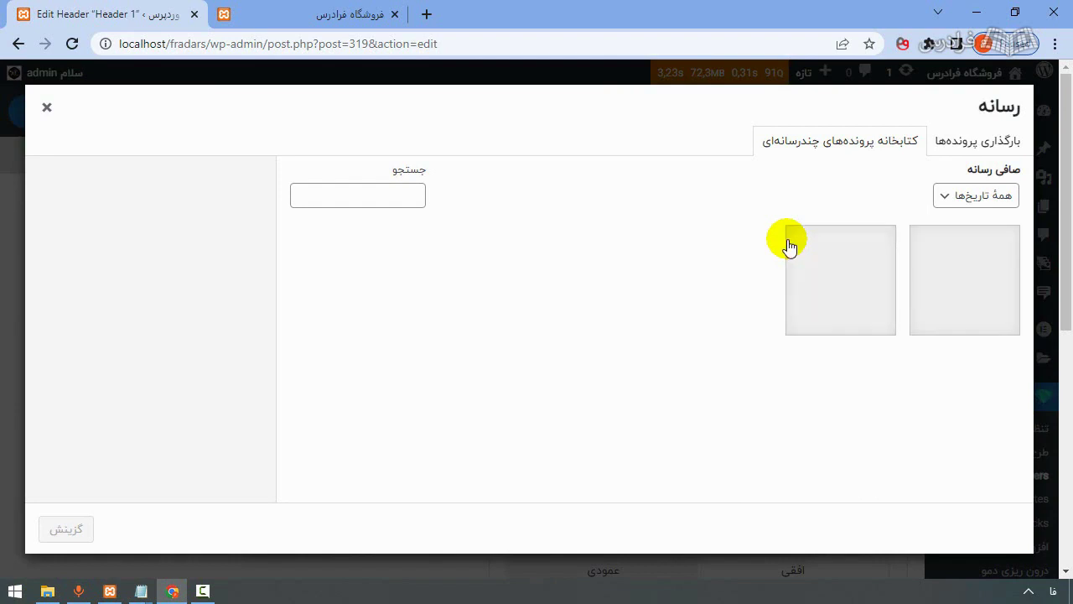
left_click(807, 302)
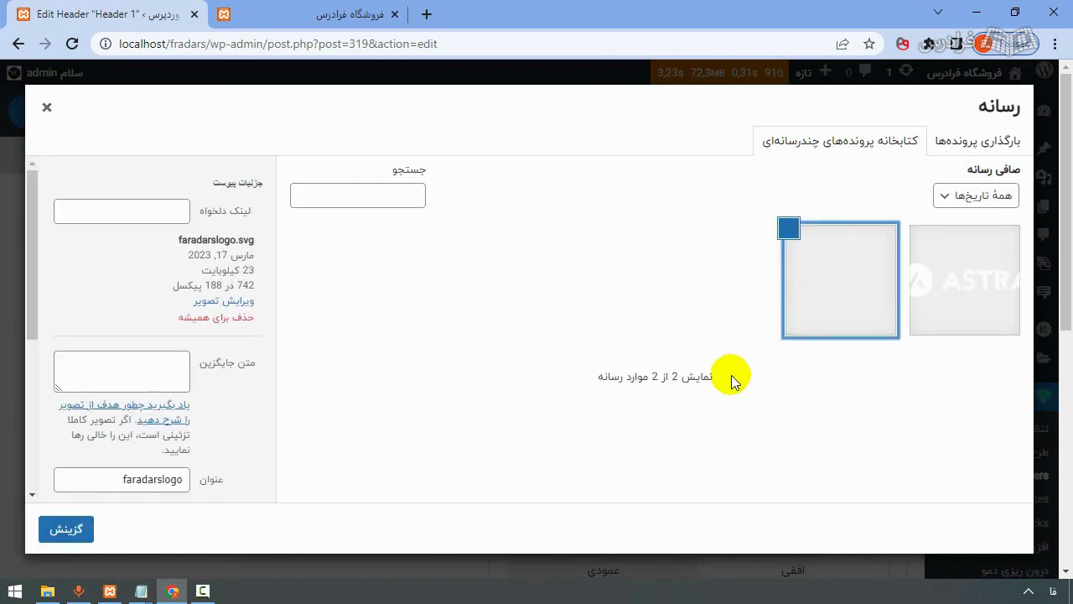
left_click(66, 531)
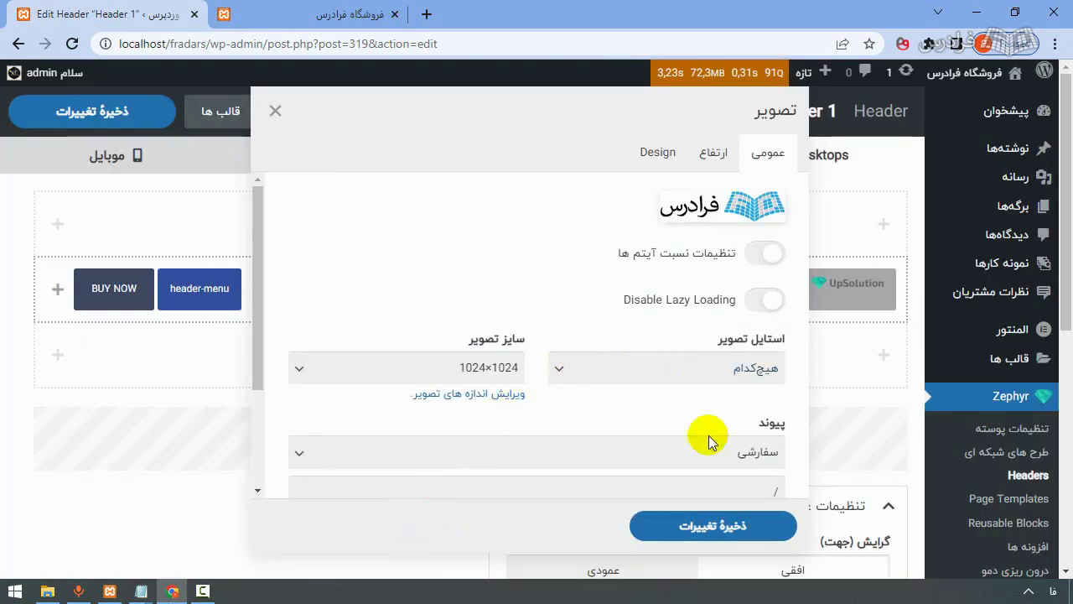
left_click(713, 526)
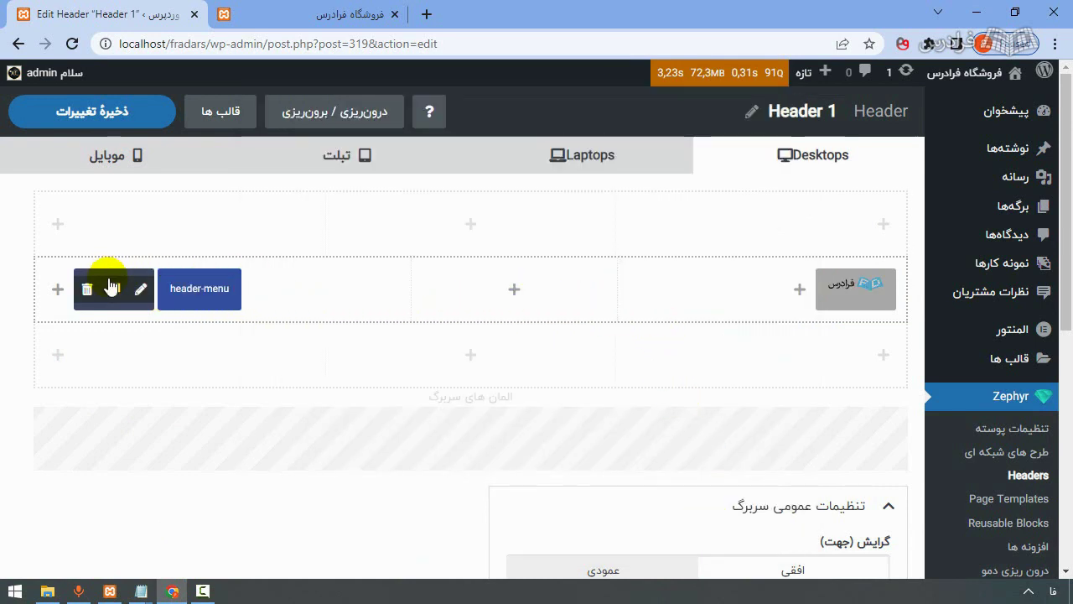
Add a فهرست element to the centre cell of the header's middle row, using the menu فهرست اصلی (منوی سفارشی).
left_click(514, 289)
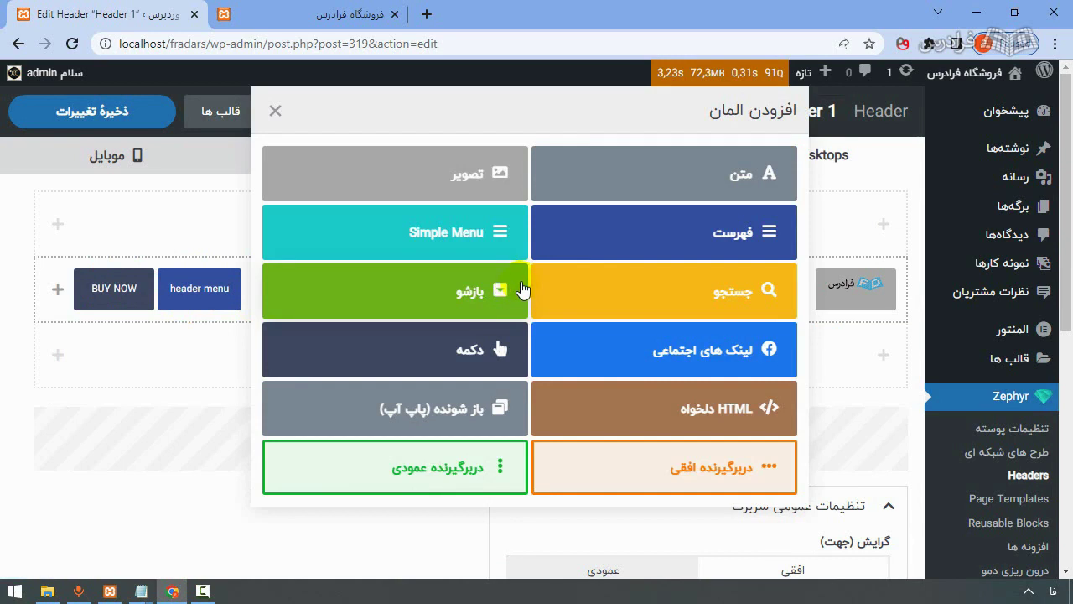
left_click(723, 231)
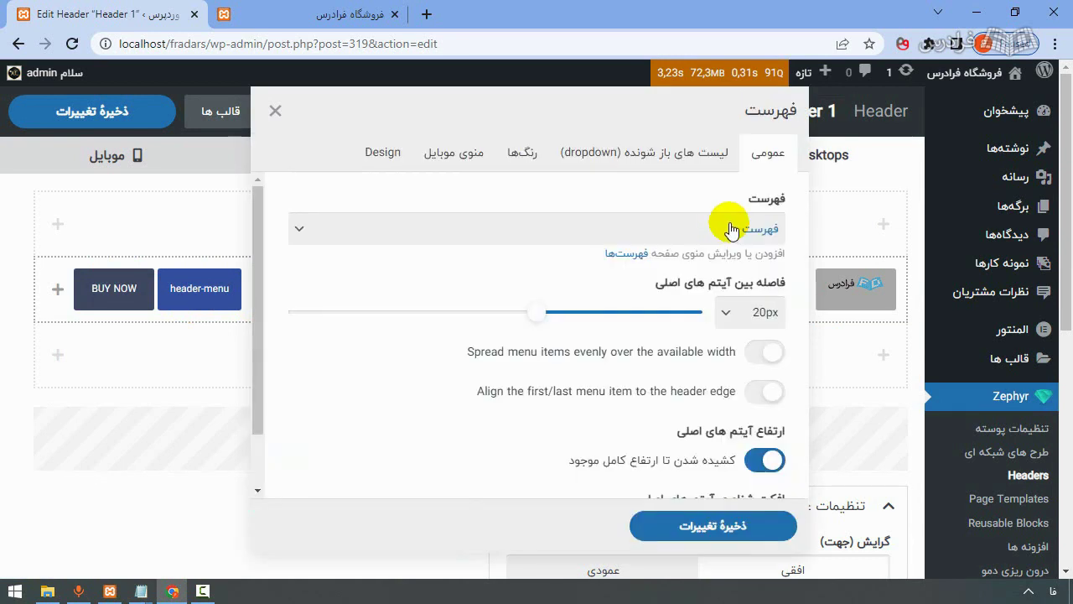
left_click(711, 233)
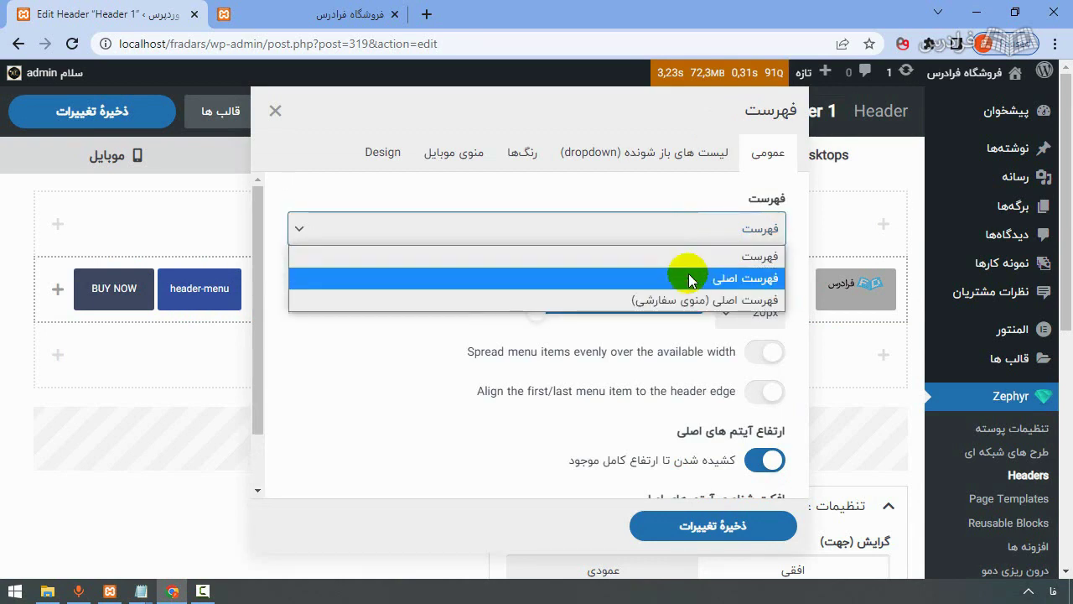
left_click(682, 302)
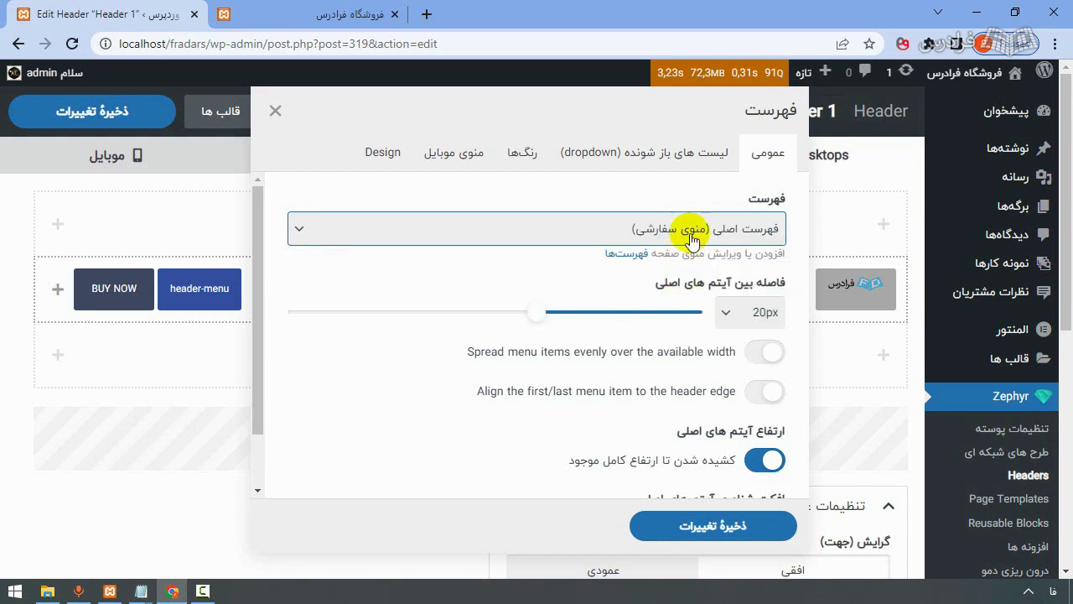
left_click(717, 523)
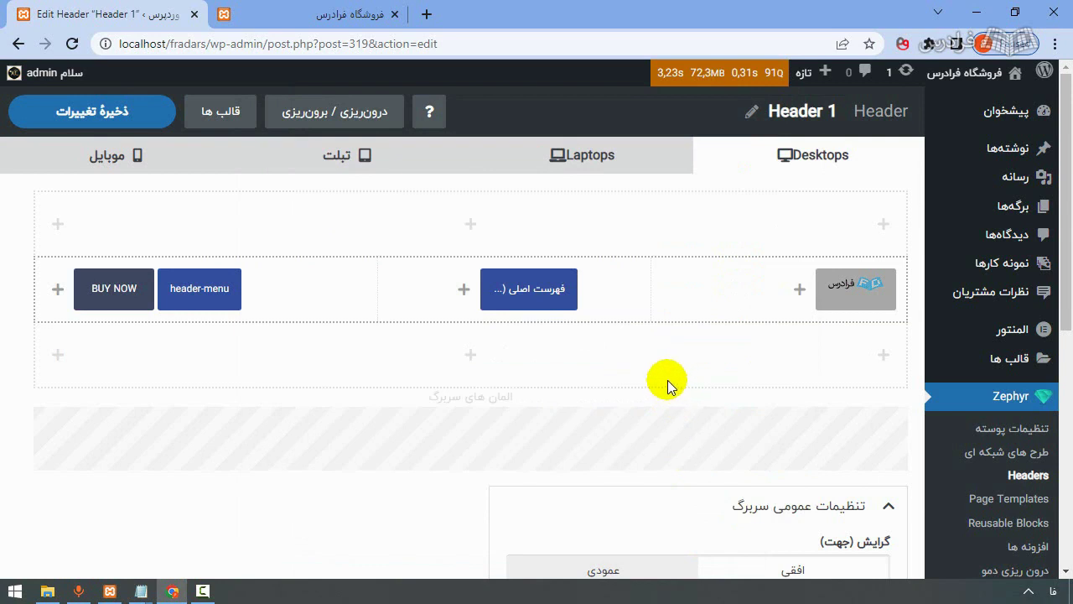
Save Header 1 and reload the shop's front page to check the header.
mouse_move(223, 288)
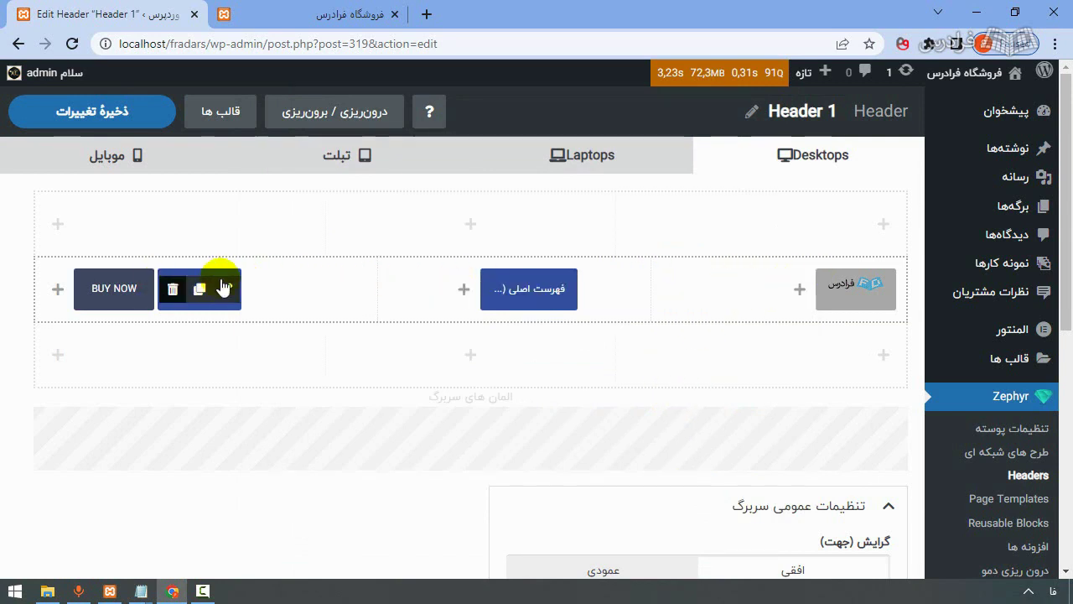
left_click(102, 109)
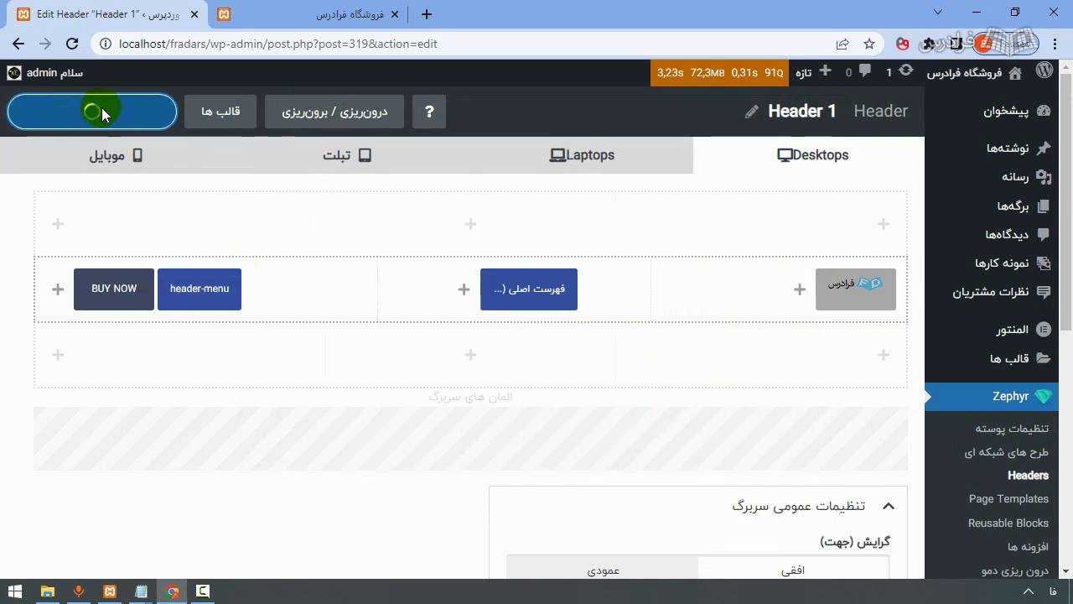
left_click(279, 6)
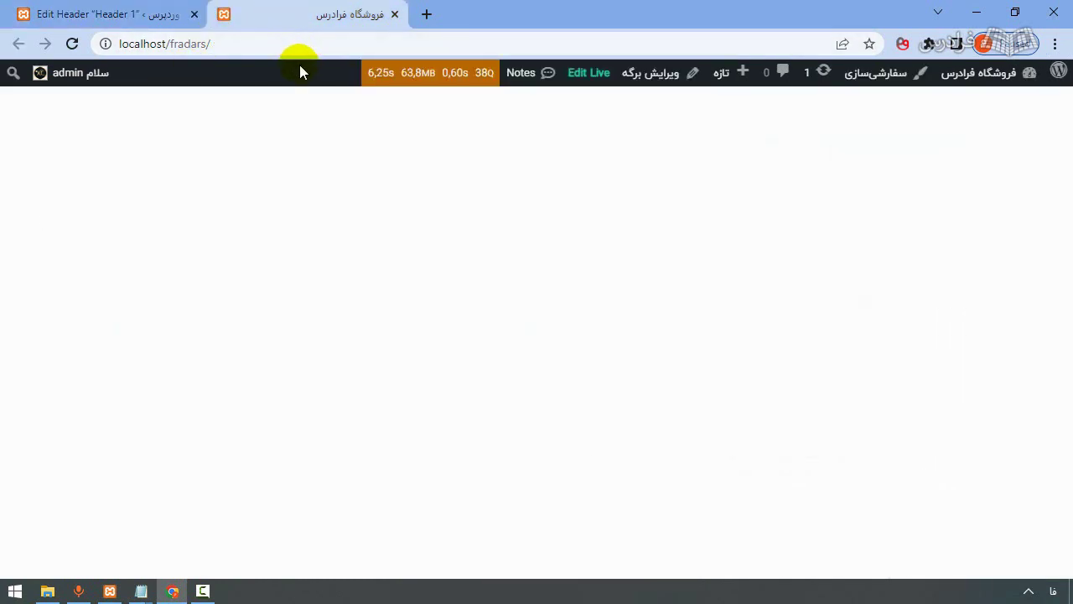
key("F5")
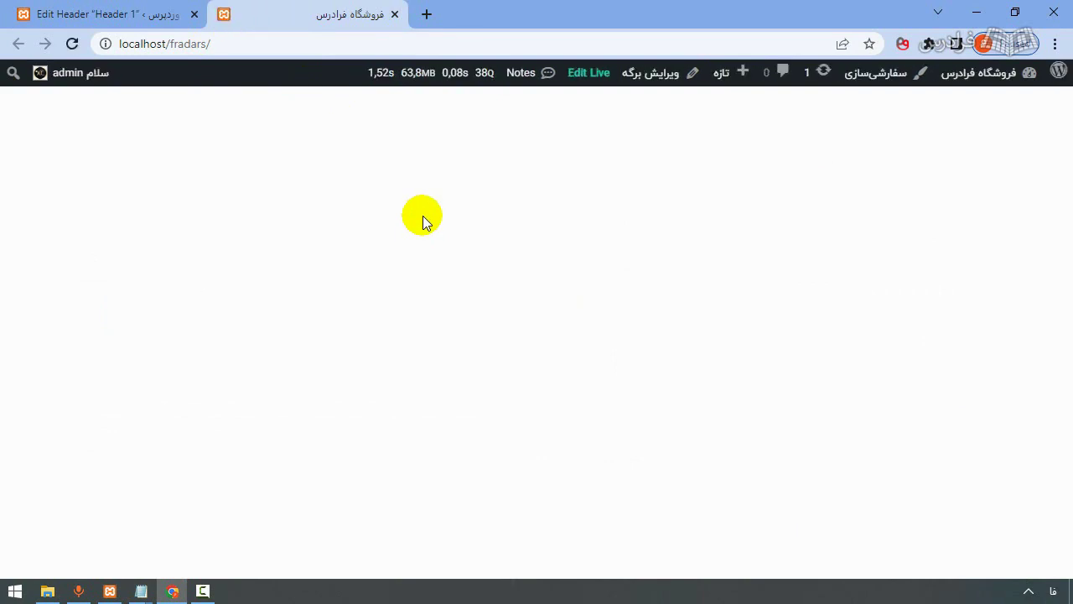
left_click(145, 19)
left_click(314, 9)
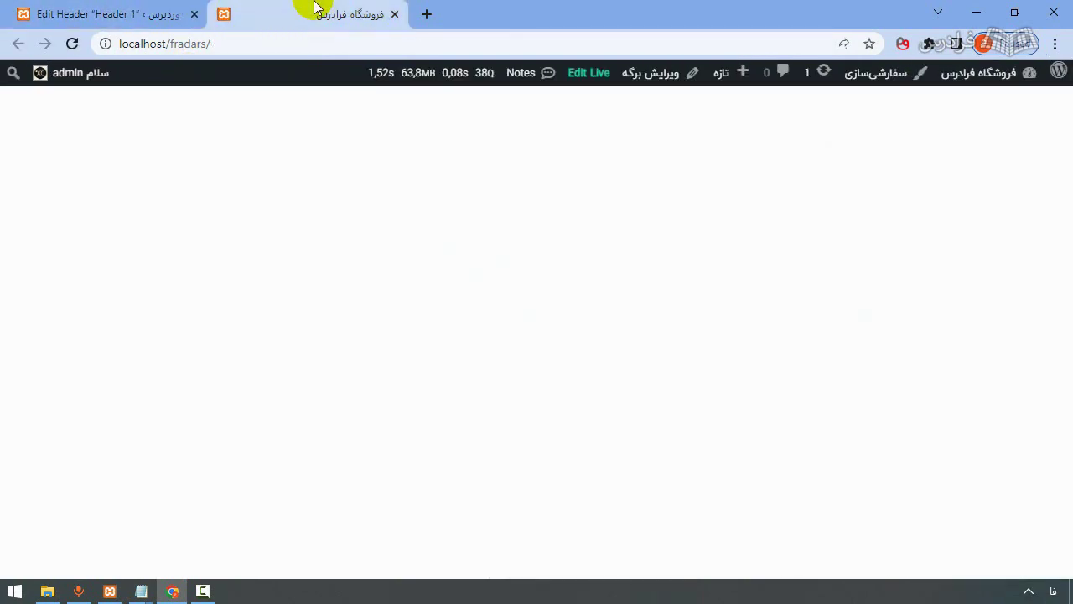
In Zephyr's theme options, set the page layout header for برگه‌ها to Header 1 and save the changes.
left_click(167, 14)
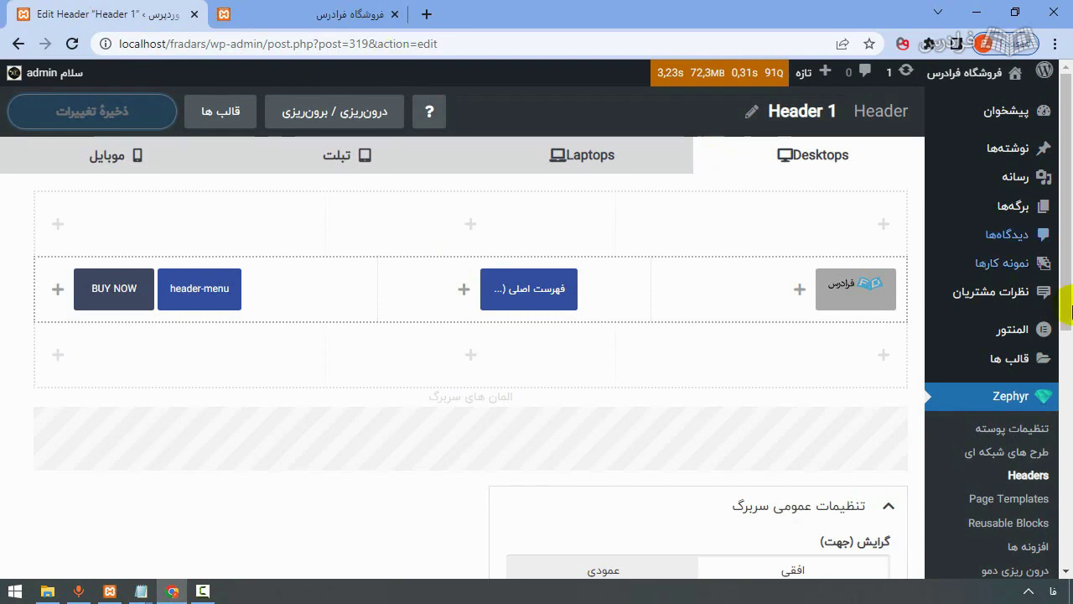
left_click(1011, 432)
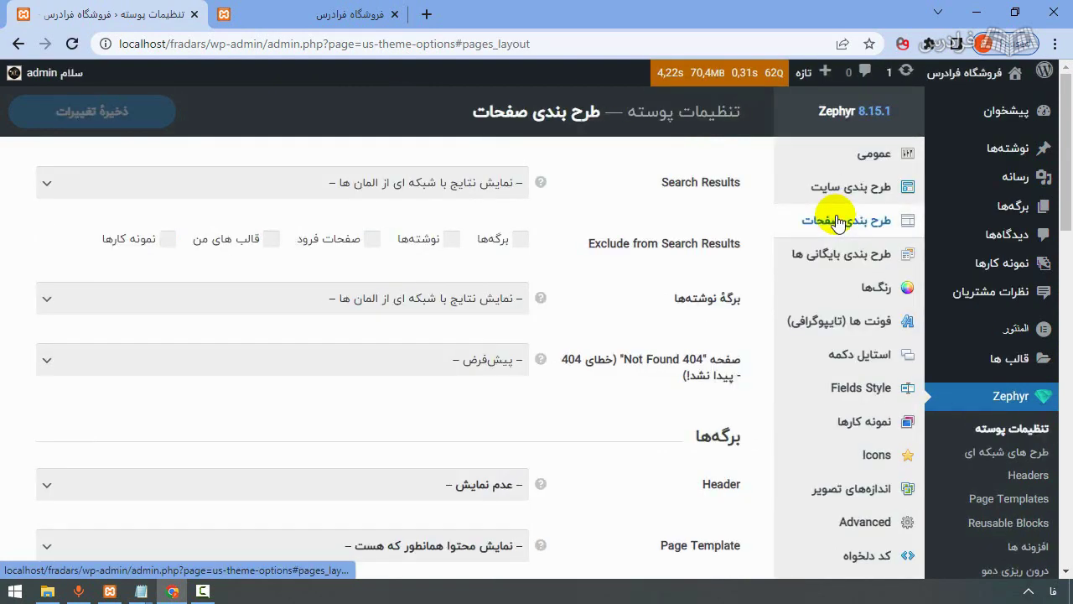
scroll(721, 251, "down", 2)
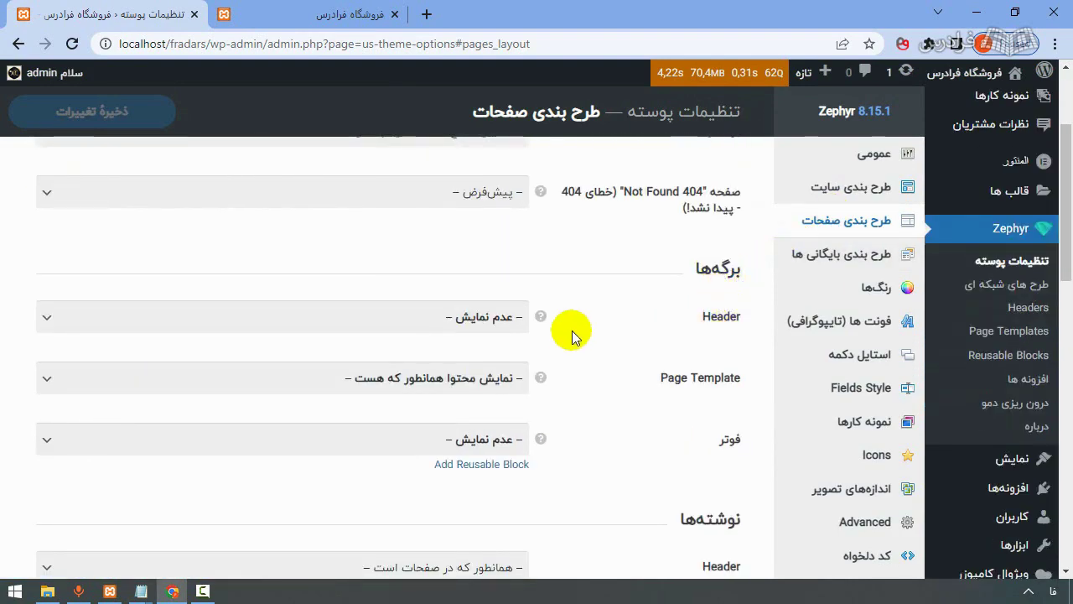
left_click(479, 316)
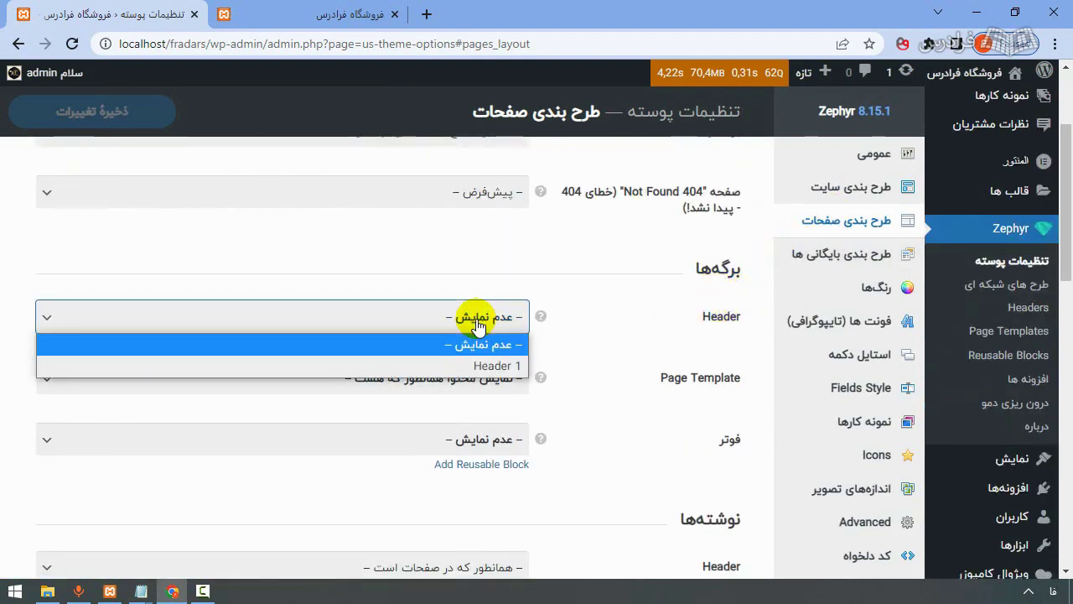
left_click(497, 367)
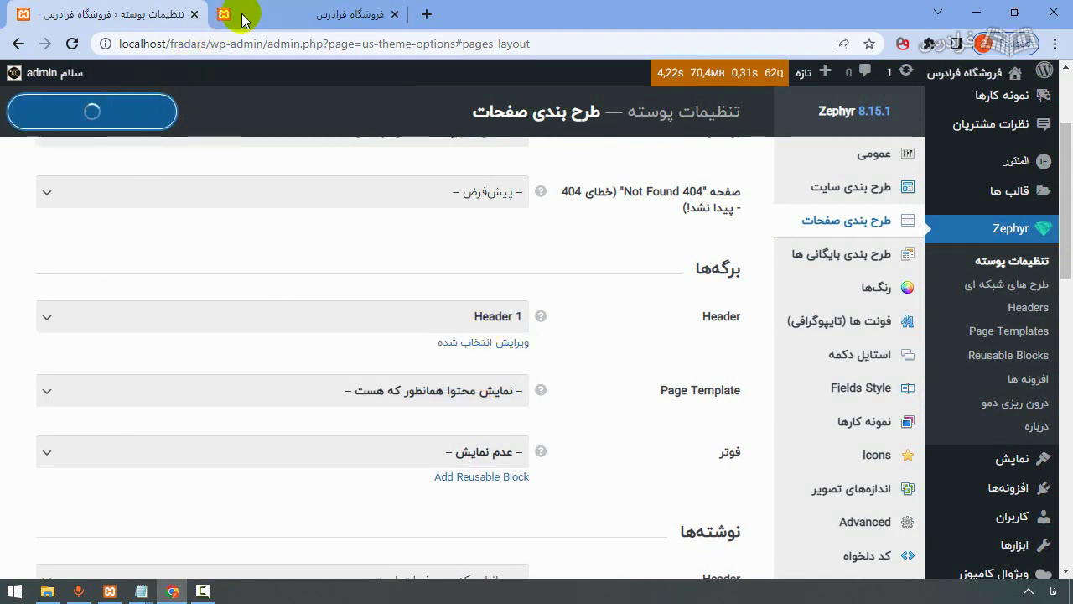
Reload the shop's front page and check the new header and the submenus of its menu items.
left_click(302, 8)
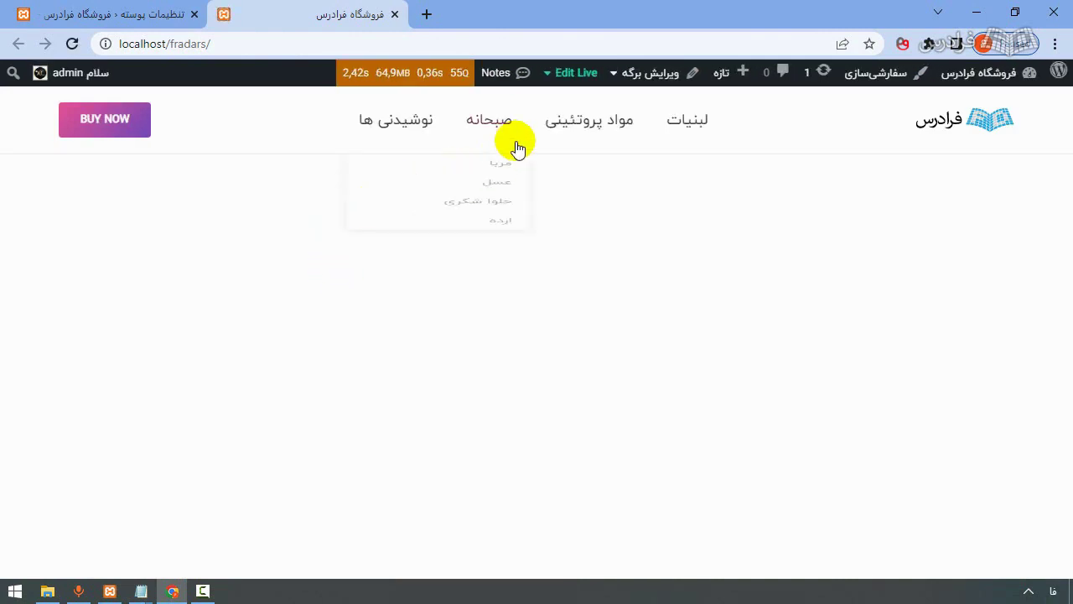
mouse_move(491, 124)
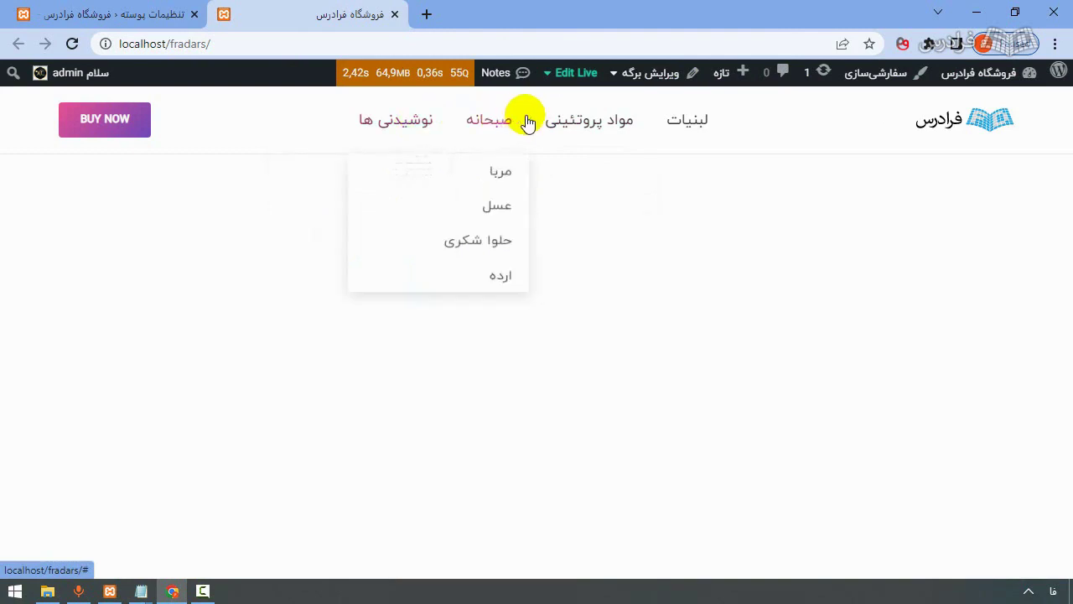
mouse_move(693, 128)
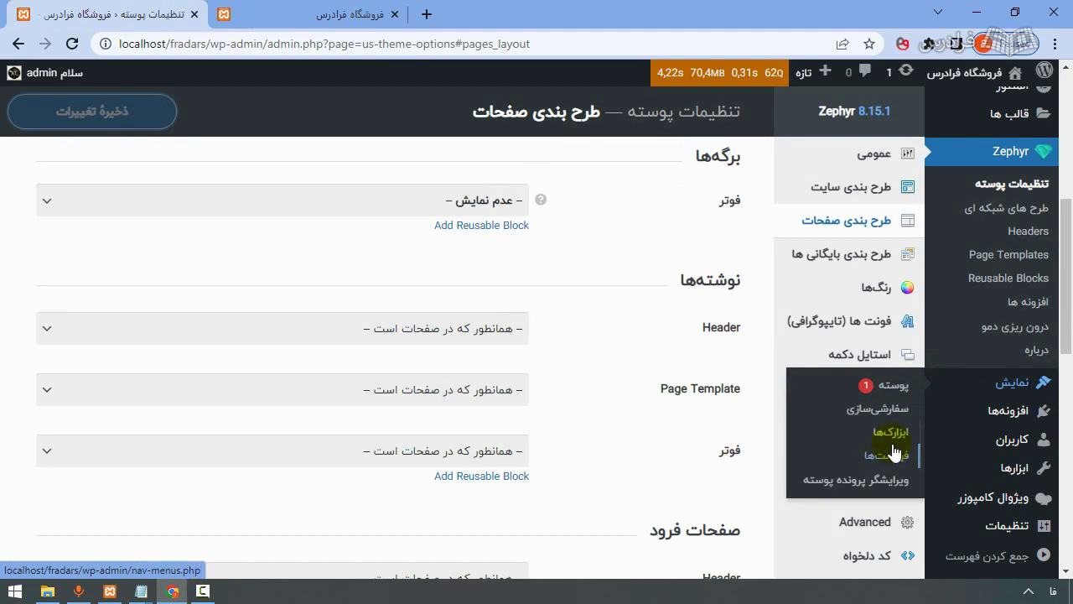
Add a custom link with the text سوپر مارکت and the URL # to the menu فهرست اصلی.
left_click(886, 455)
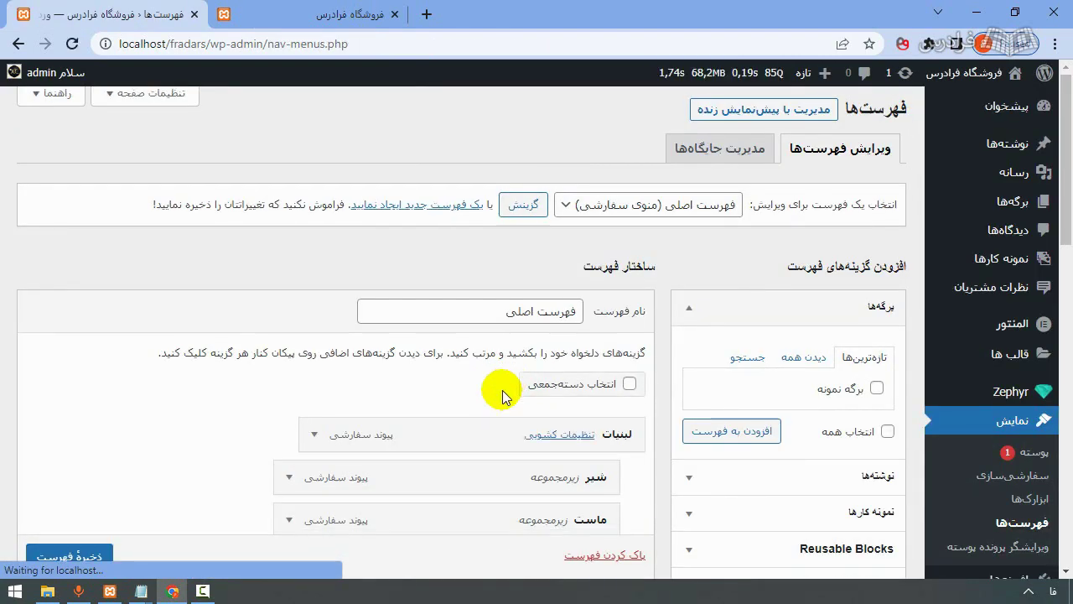
scroll(503, 396, "down", 2)
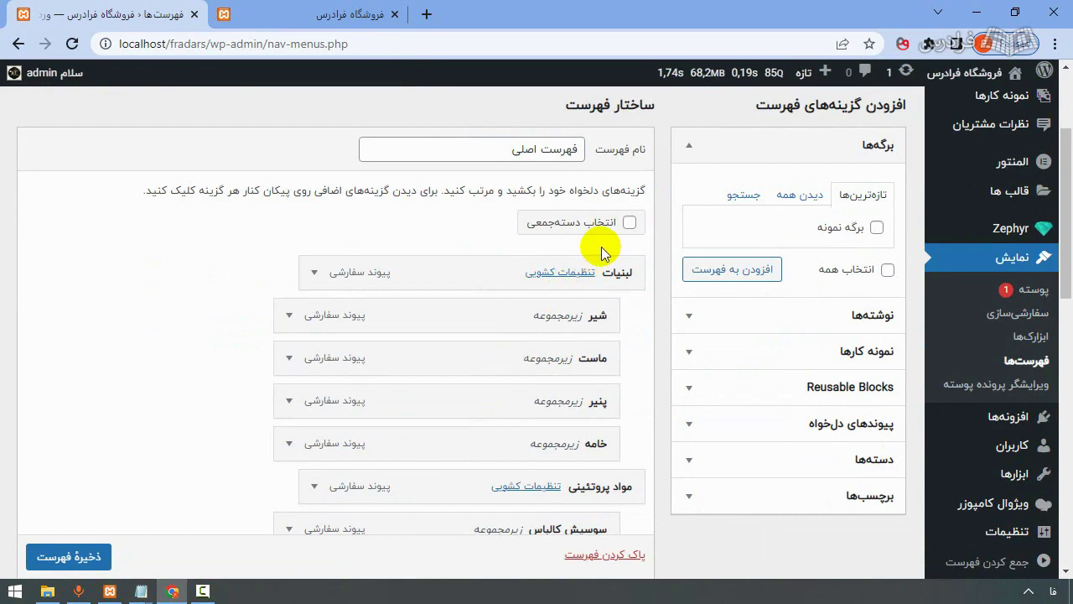
left_click(775, 419)
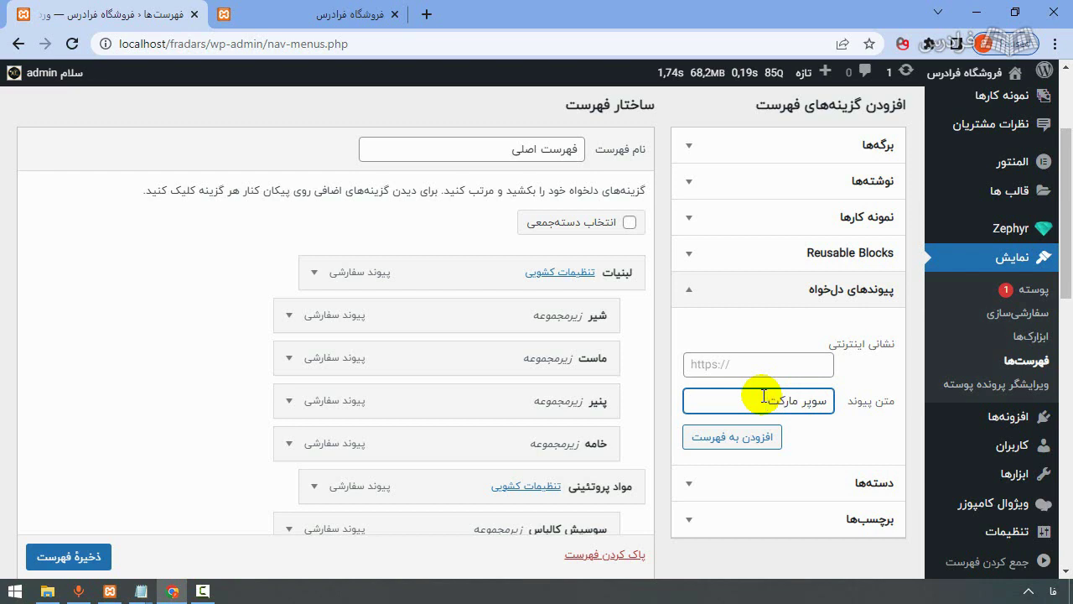
left_click(771, 367)
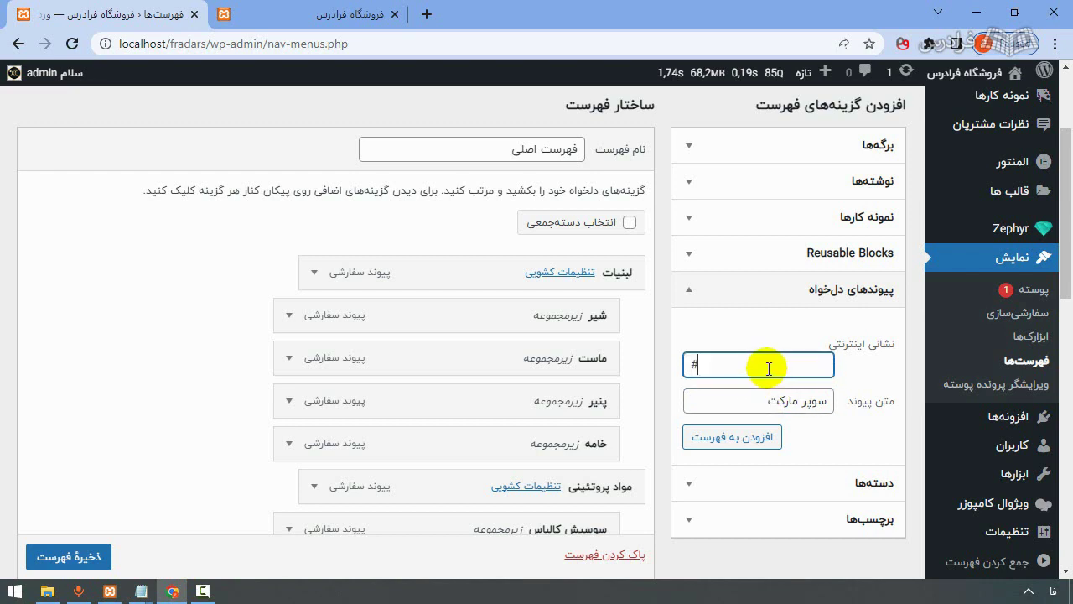
left_click(738, 435)
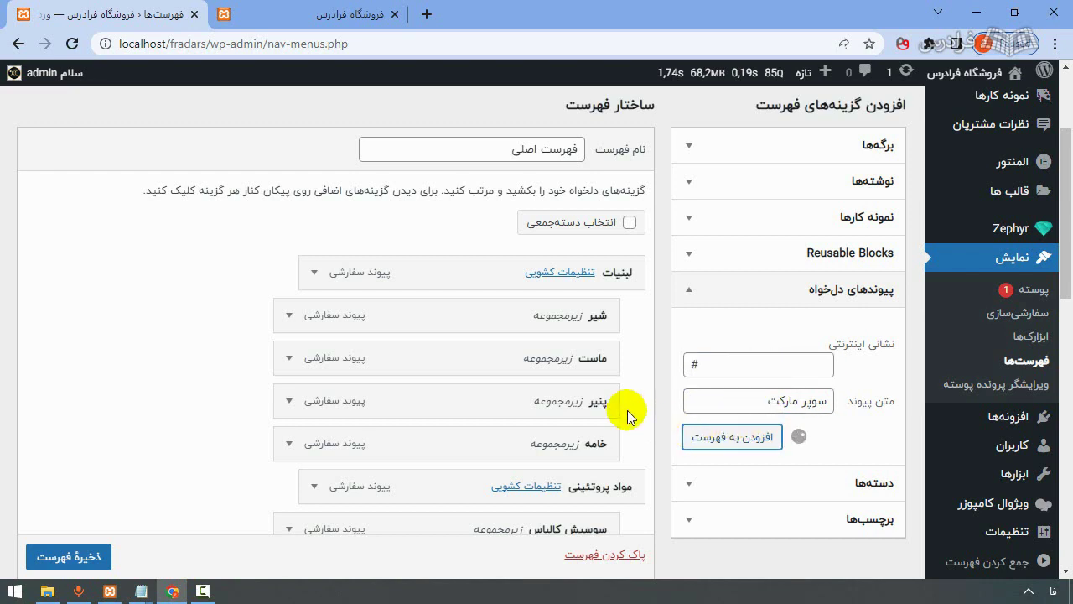
Move سوپر مارکت to the start of the menu structure as a top-level item above لبنیات.
scroll(612, 411, "down", 10)
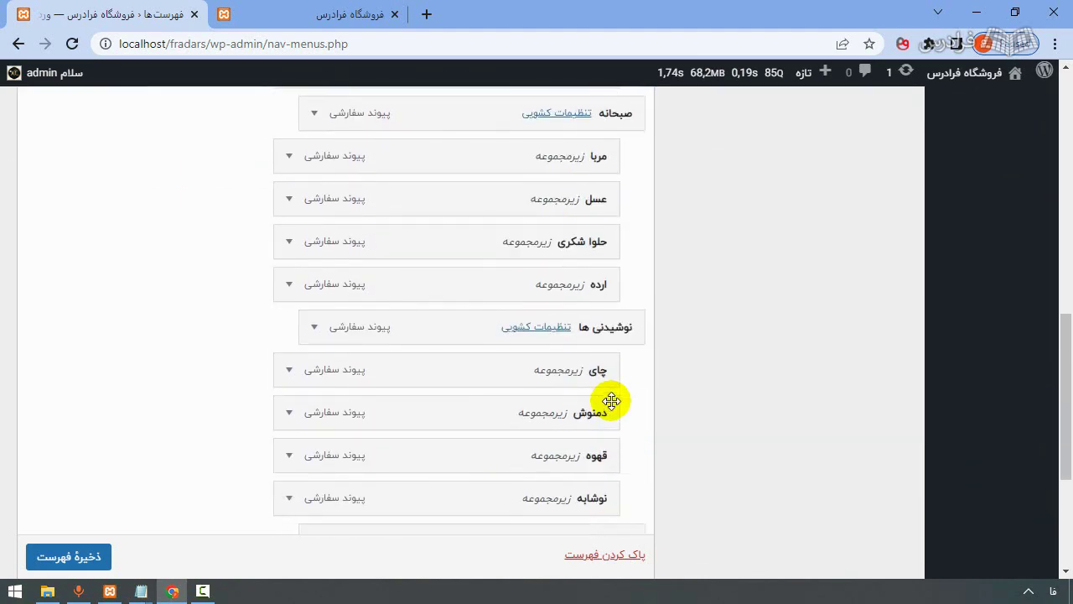
left_click_drag(594, 302, 601, 279)
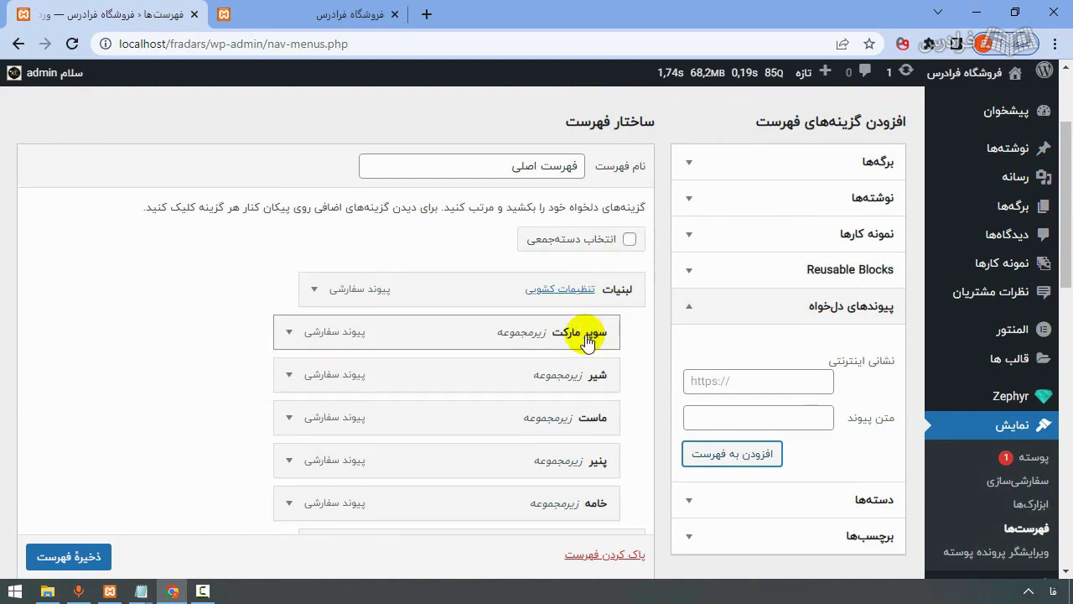
left_click_drag(516, 329, 467, 338)
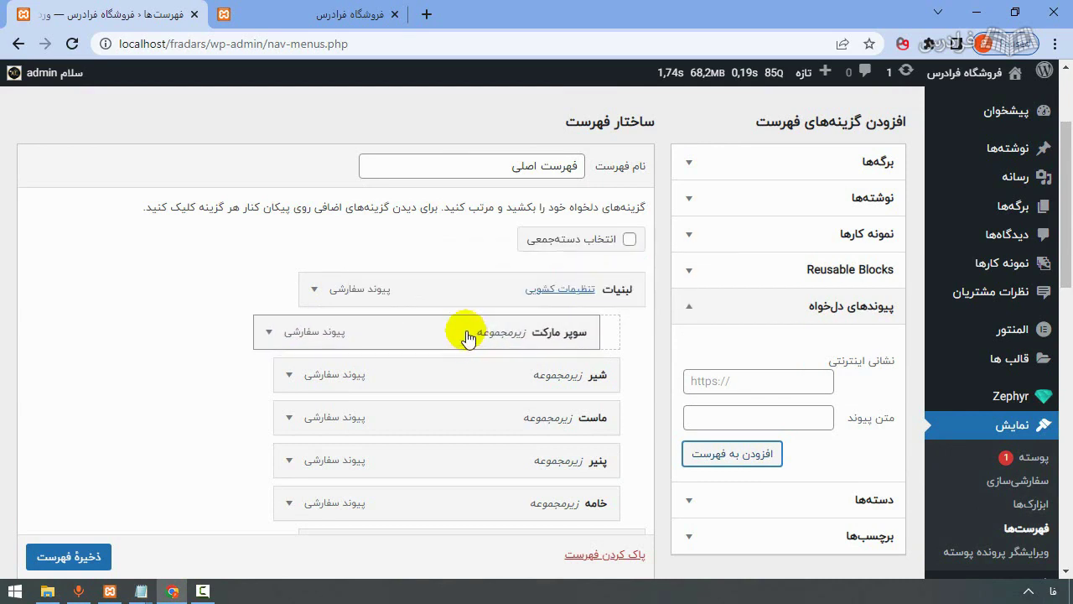
left_click(291, 332)
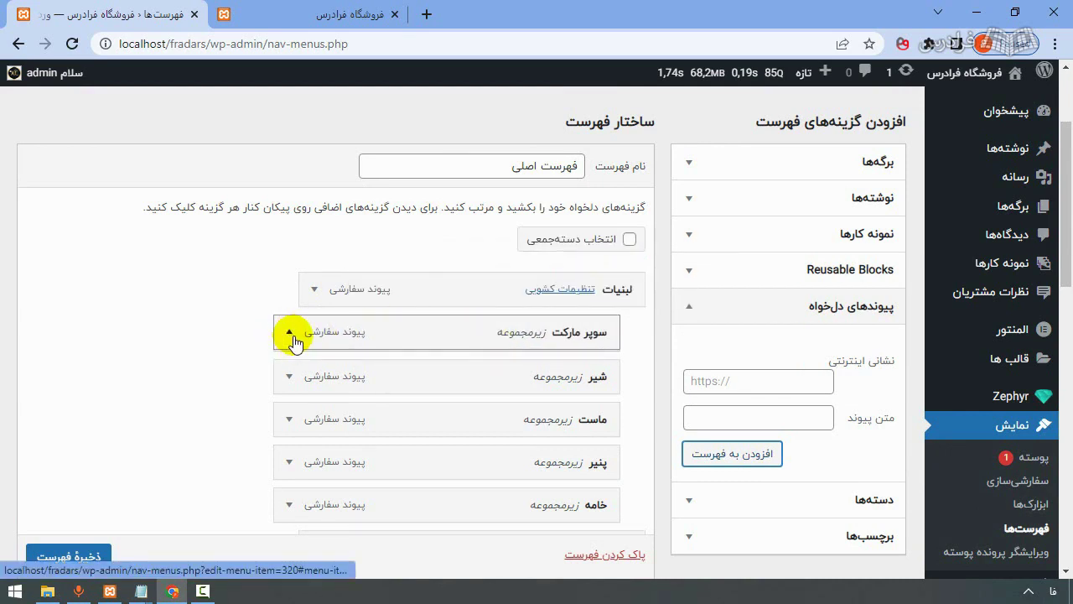
left_click(402, 519)
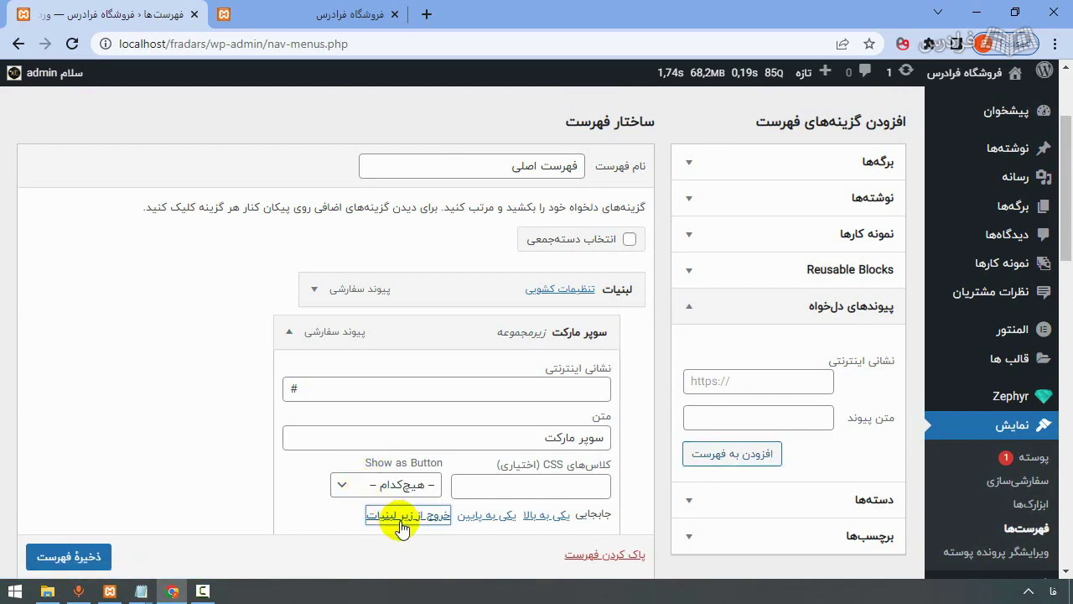
left_click(313, 330)
mouse_move(612, 340)
left_mouse_down()
mouse_move(624, 323)
mouse_move(618, 211)
mouse_move(615, 350)
left_mouse_up()
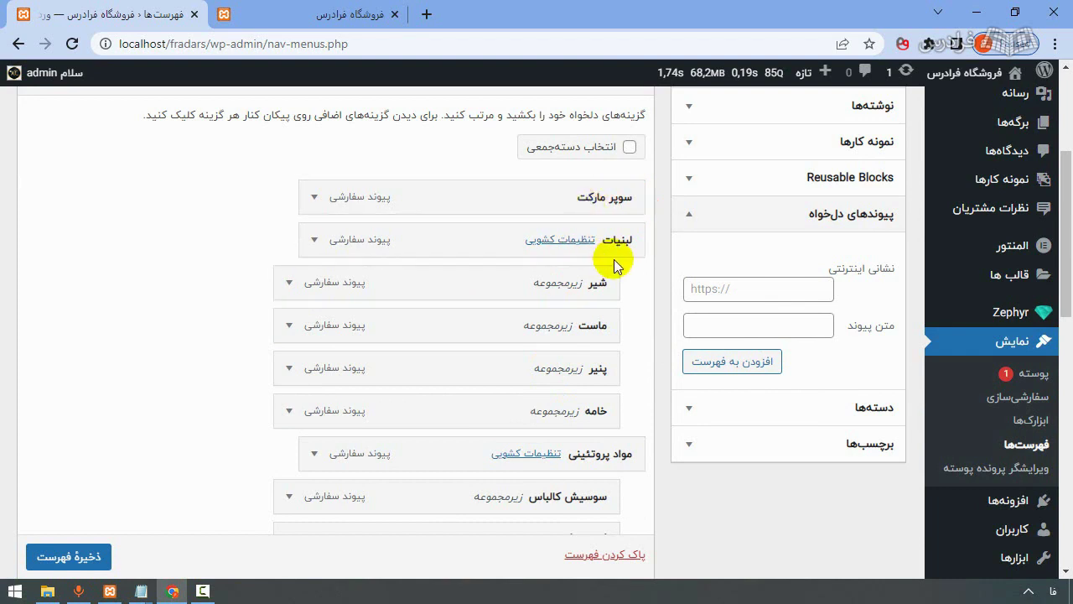
Nest لبنیات, مواد پروتئینی, صبحانه and نوشیدنی ها with their sub-items under سوپر مارکت and save the menu.
left_click_drag(628, 239, 617, 240)
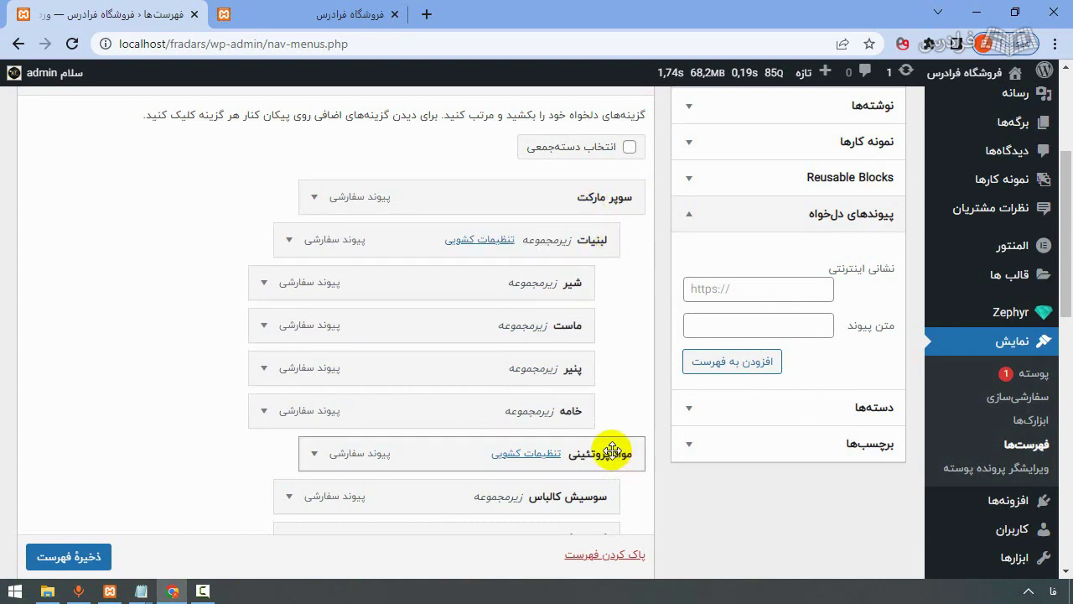
left_click_drag(611, 450, 627, 421)
scroll(628, 419, "down", 5)
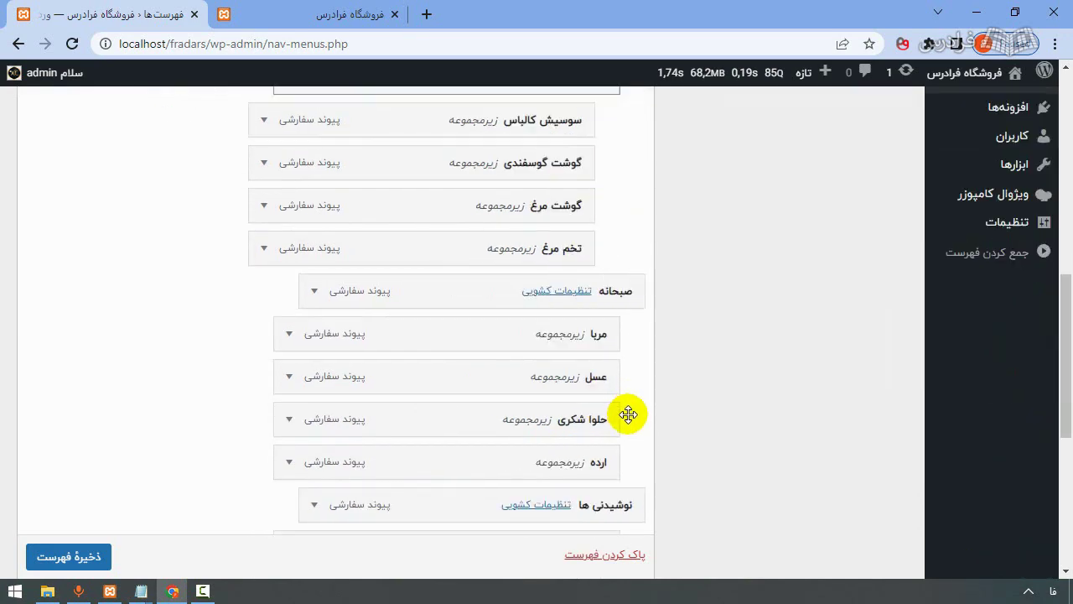
mouse_move(623, 262)
left_mouse_down()
mouse_move(606, 259)
mouse_move(618, 268)
left_mouse_up()
scroll(625, 285, "down", 2)
left_click_drag(628, 308, 611, 355)
scroll(611, 360, "up", 8)
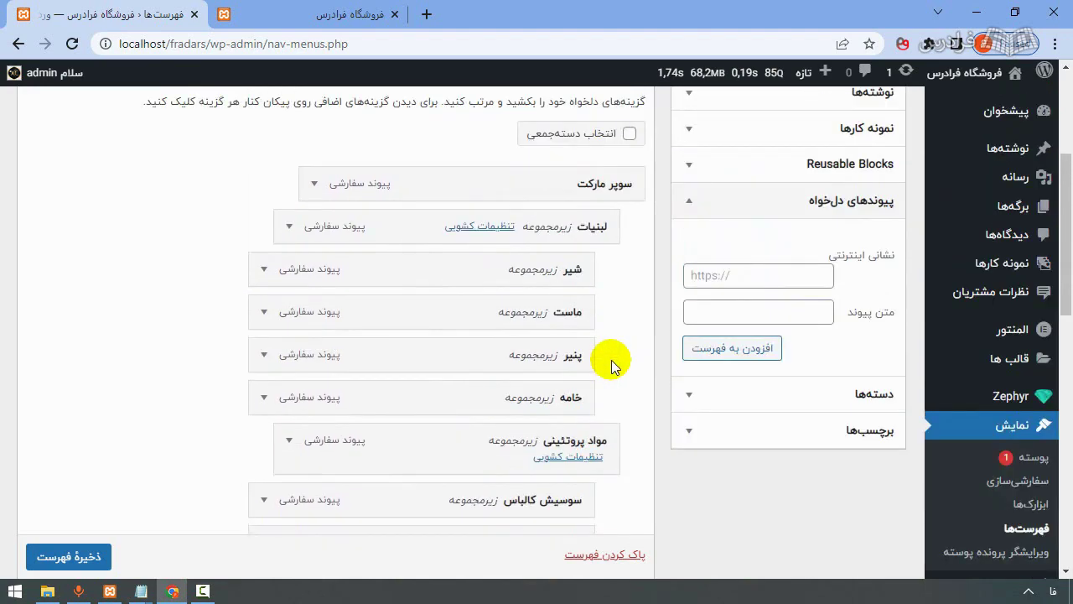
left_click(67, 562)
scroll(77, 563, "down", 1)
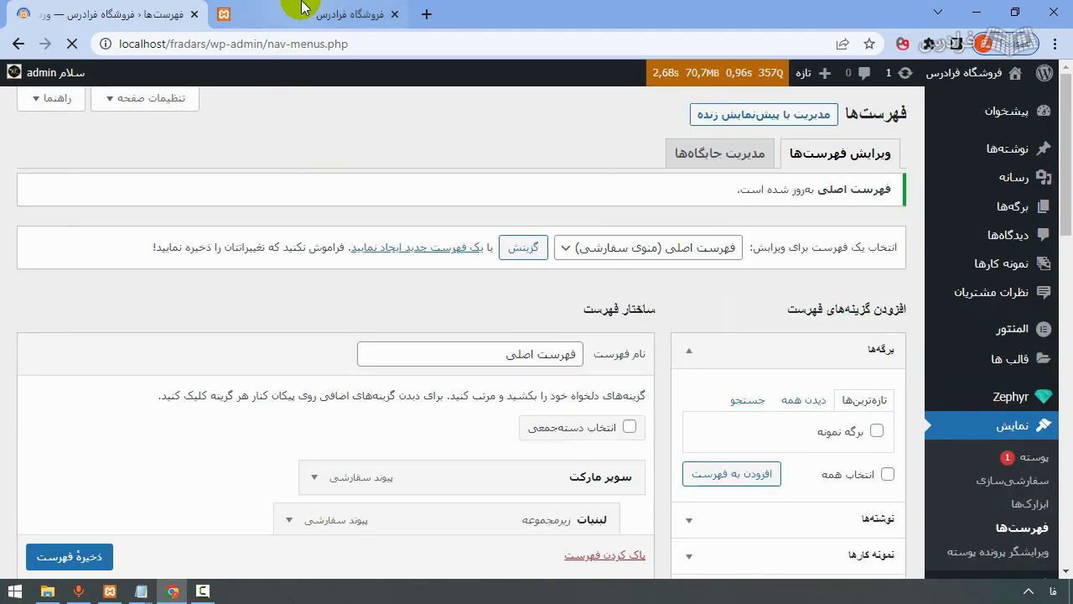
Reload the shop's front page and examine the nested submenus under سوپر مارکت.
left_click(304, 9)
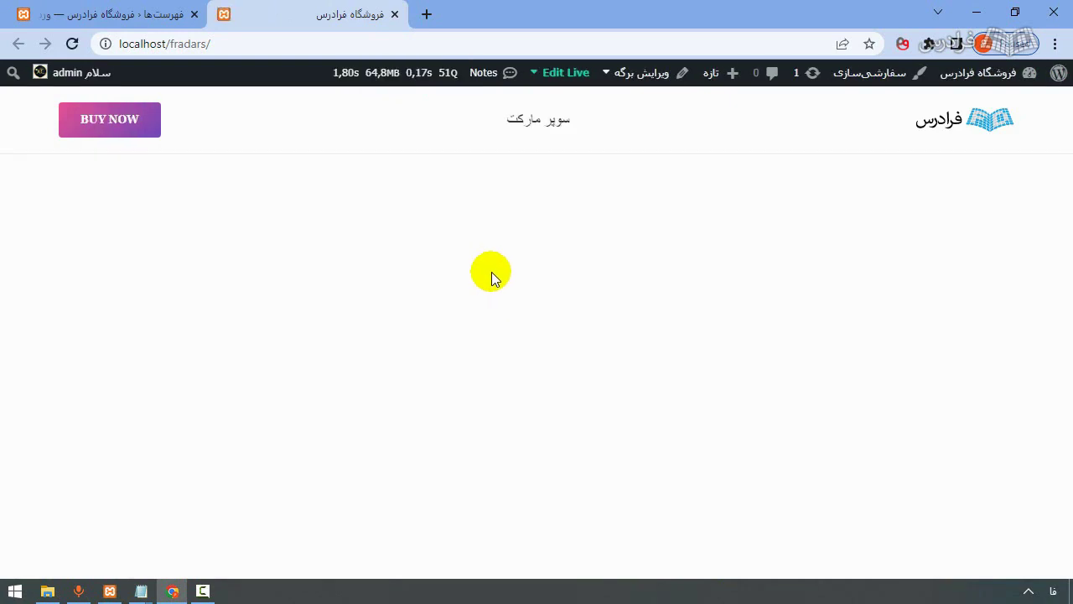
mouse_move(555, 131)
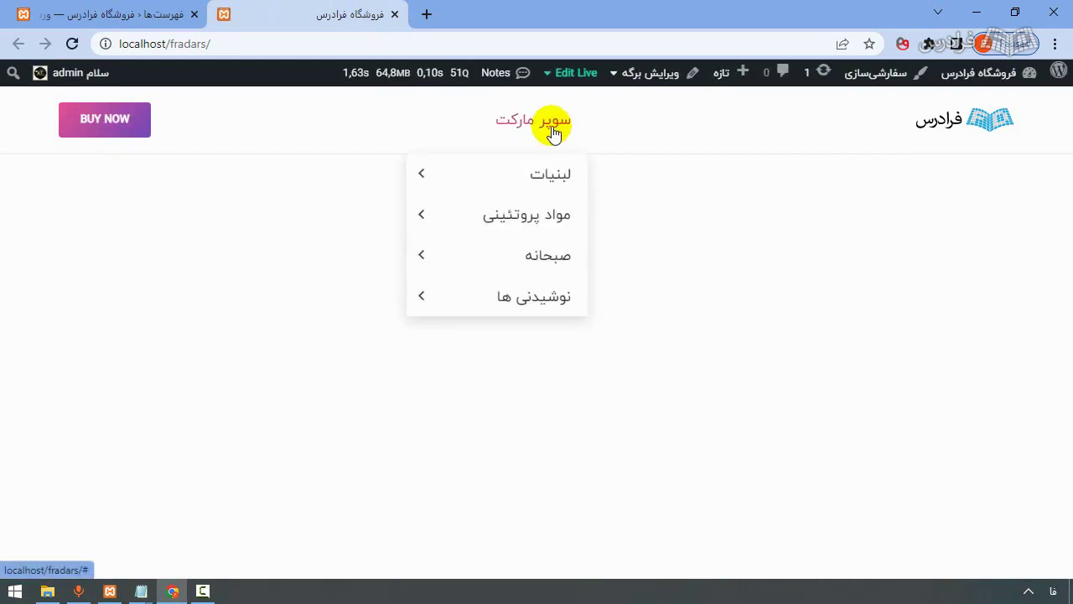
mouse_move(516, 287)
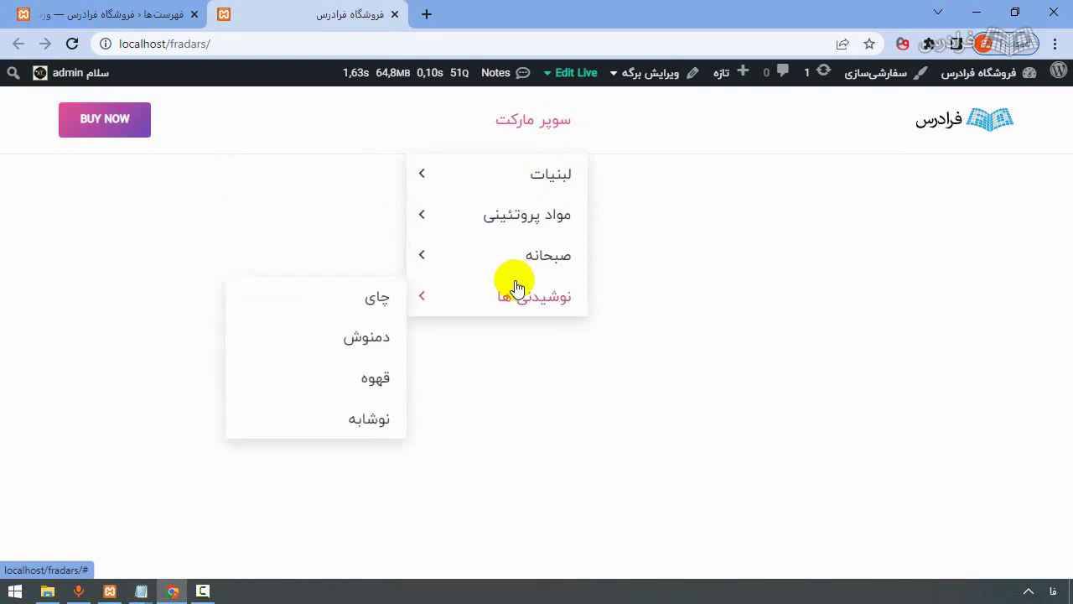
mouse_move(517, 254)
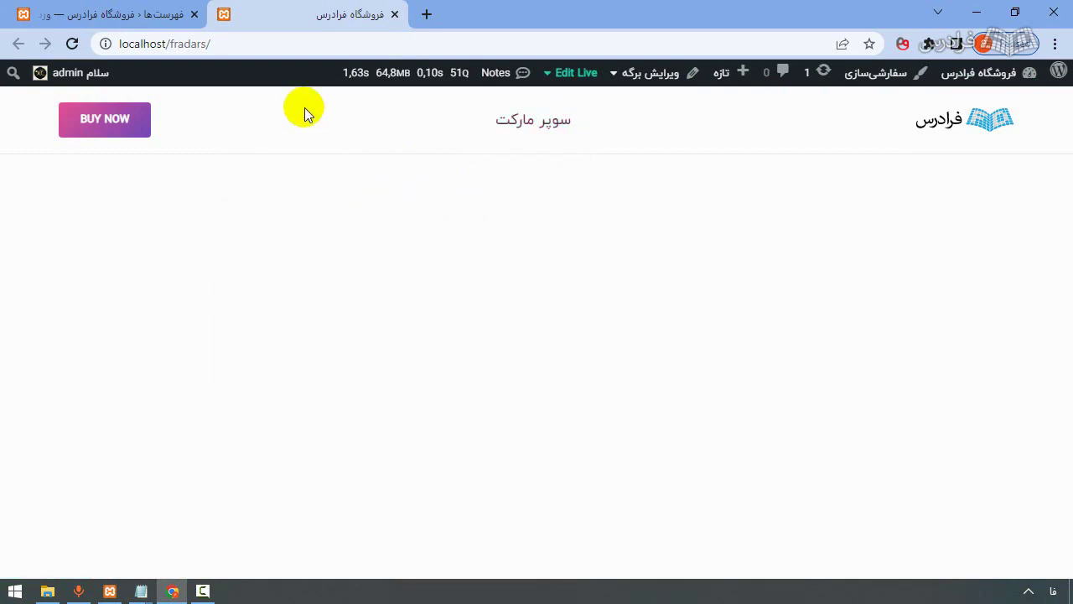
In the dropdown settings of سوپر مارکت, set a custom (سفارشی) width of 600px and 4 sub-item columns, and save.
left_click(105, 11)
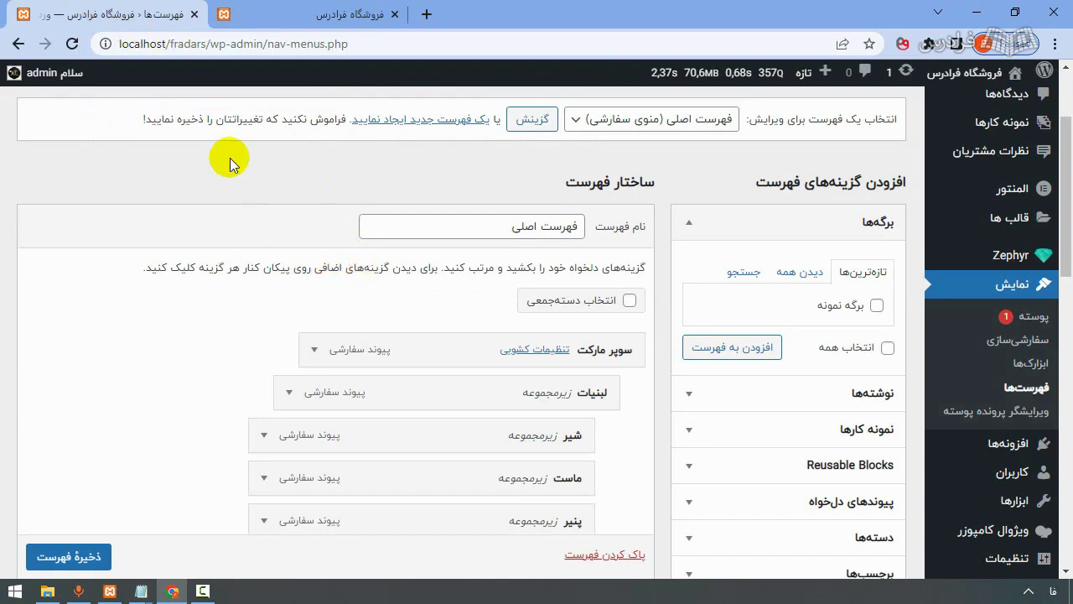
left_click(535, 348)
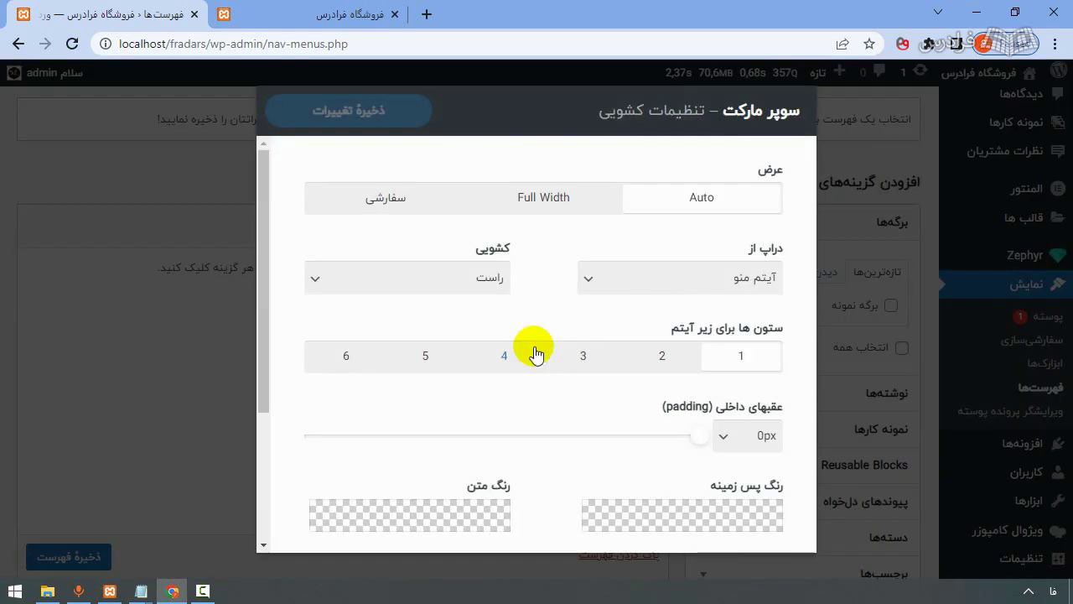
left_click(408, 206)
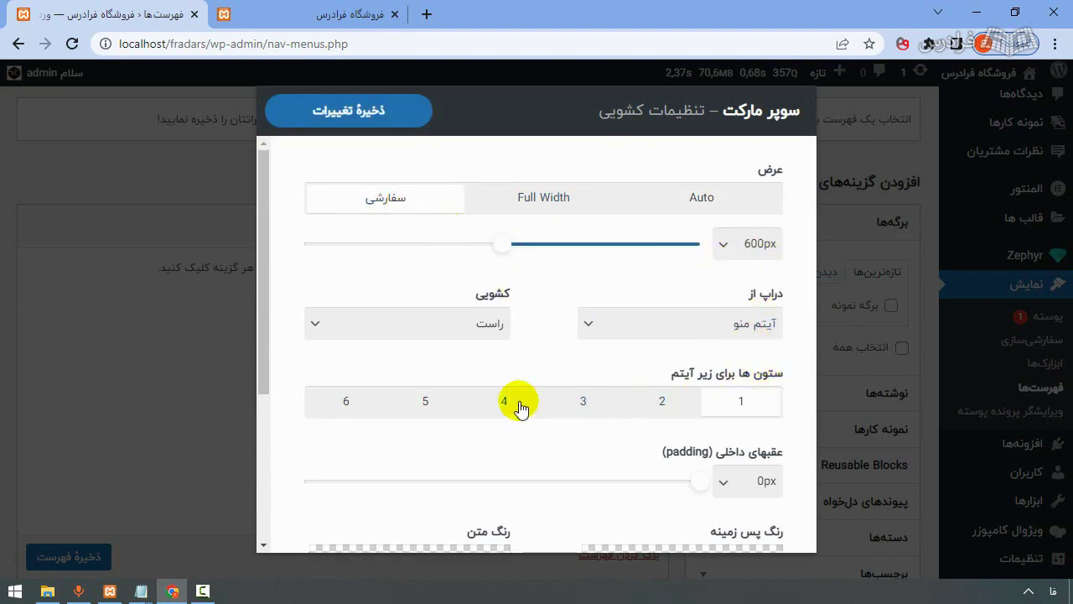
left_click(519, 403)
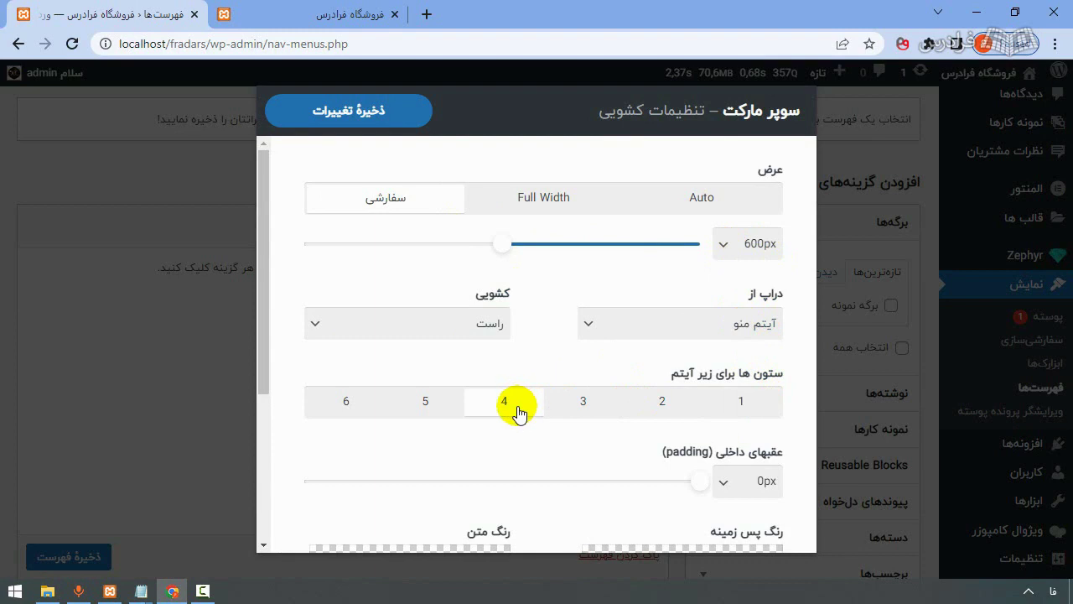
left_click(368, 107)
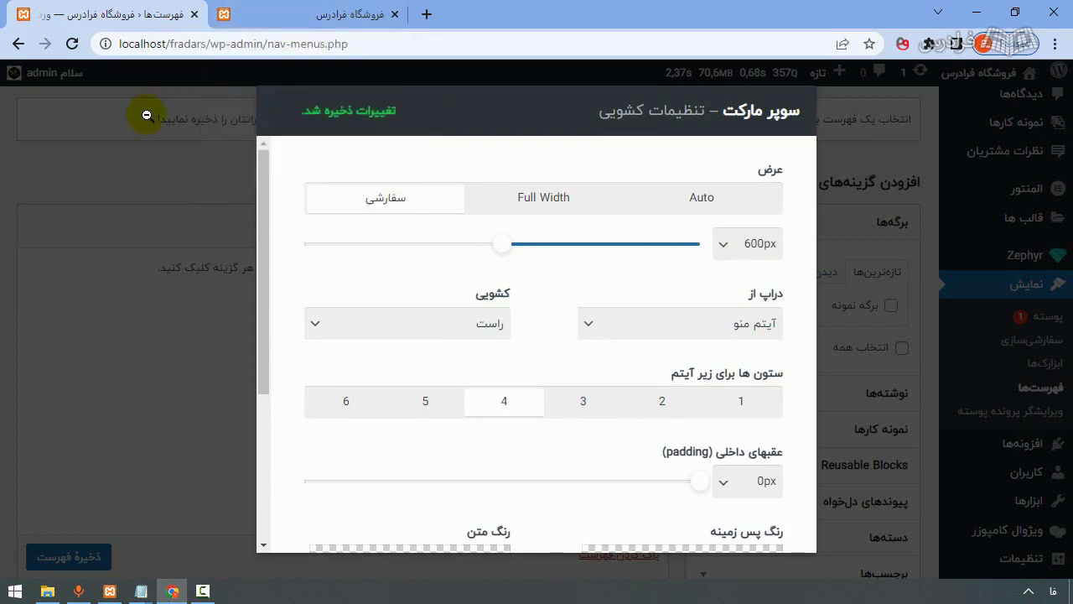
Examine the سوپر مارکت dropdown on the reloaded front page and return to its dropdown settings.
left_click(281, 12)
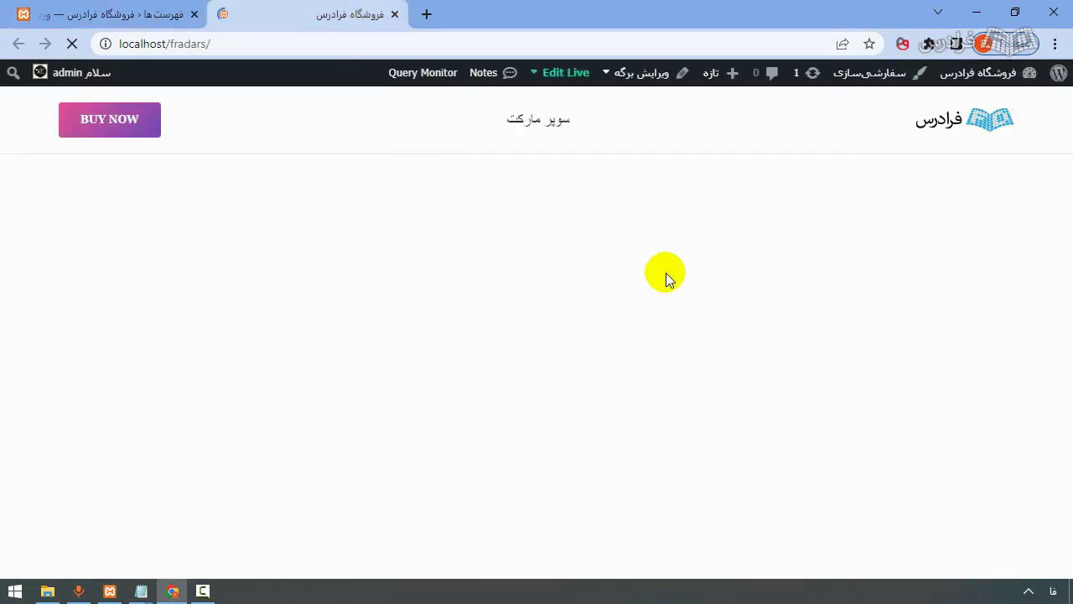
mouse_move(539, 122)
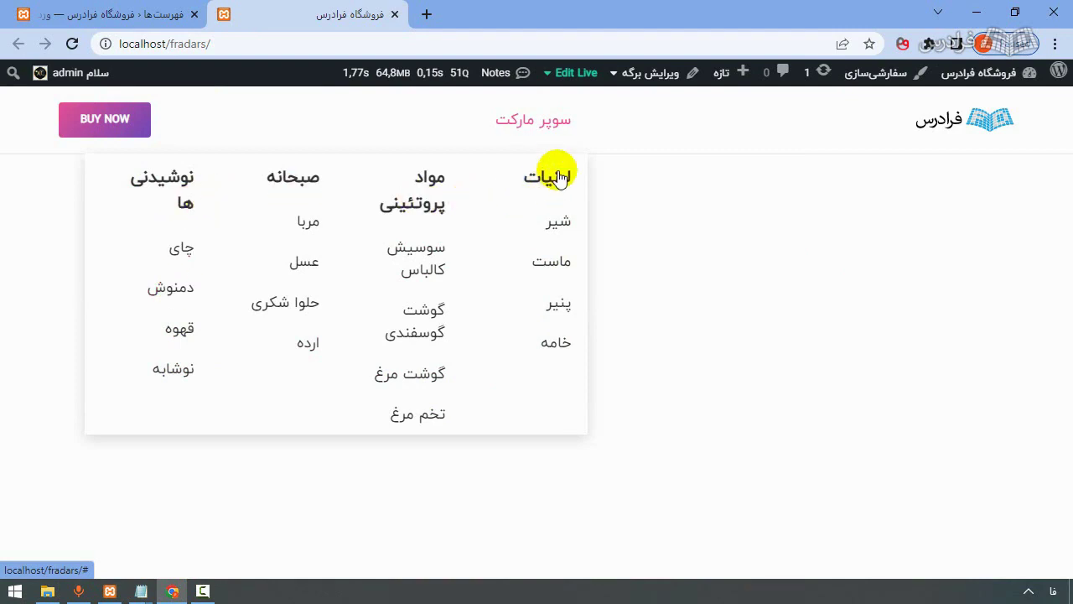
left_click(143, 10)
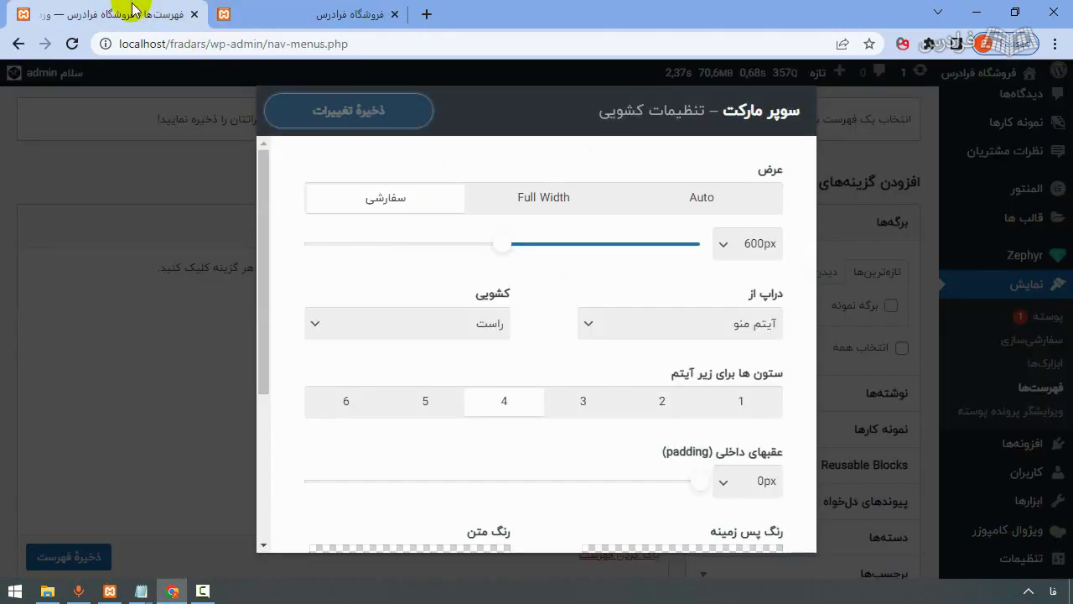
Open the Zephyr theme's typography options, set the main font size (اندازه فونت) to 14px, and save the changes.
left_click(164, 173)
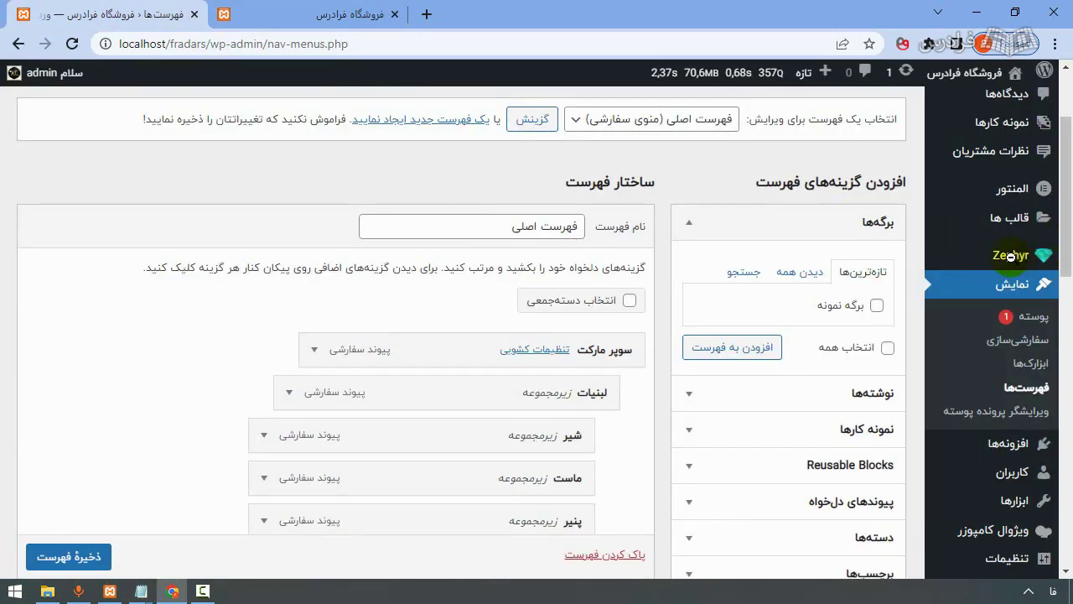
mouse_move(1005, 260)
left_click(886, 259)
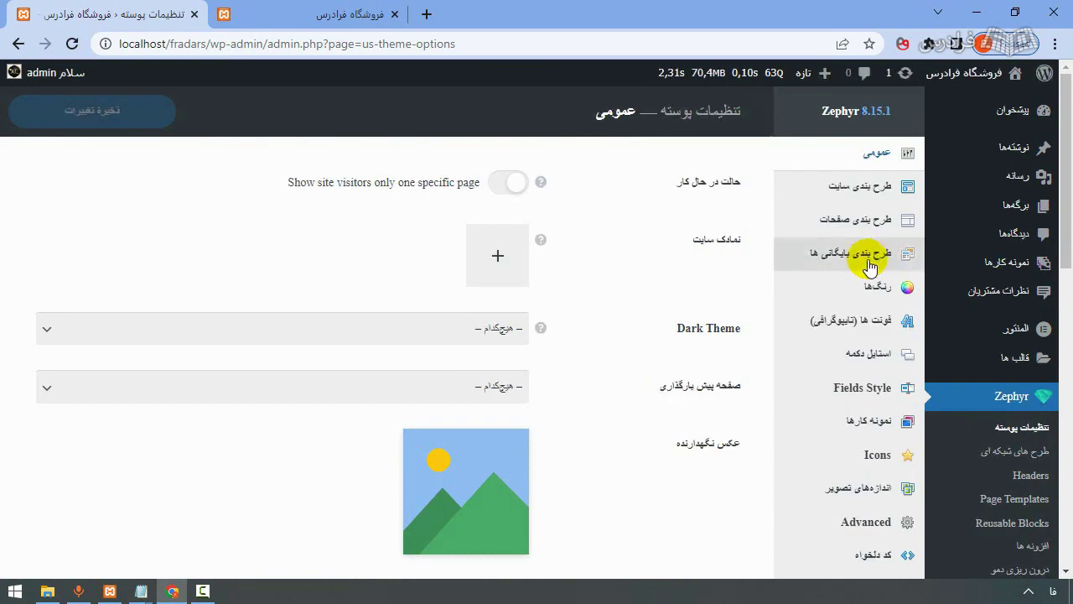
left_click(862, 331)
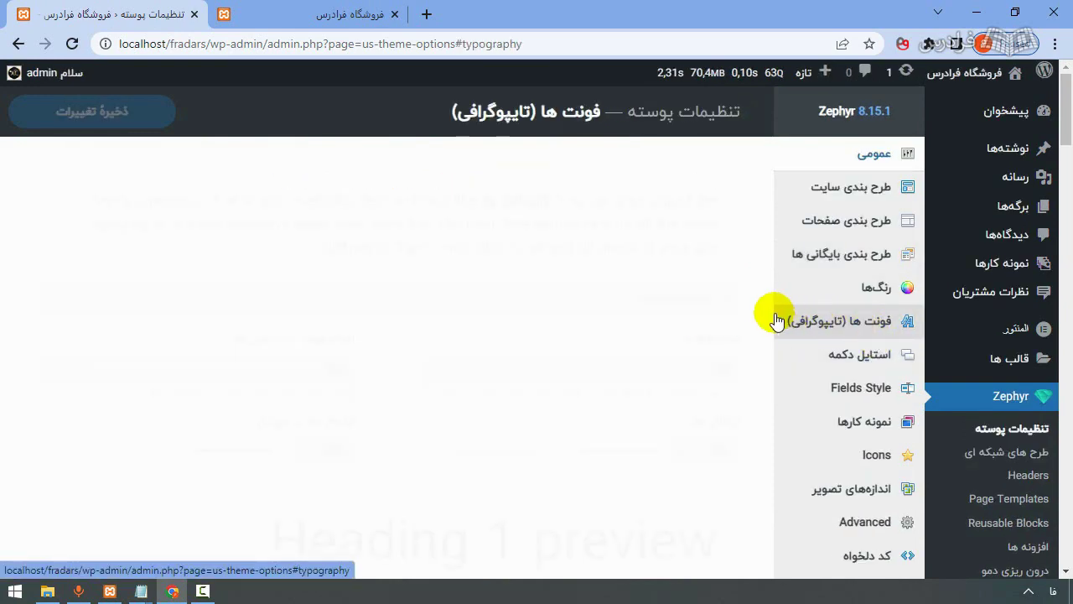
left_click(709, 364)
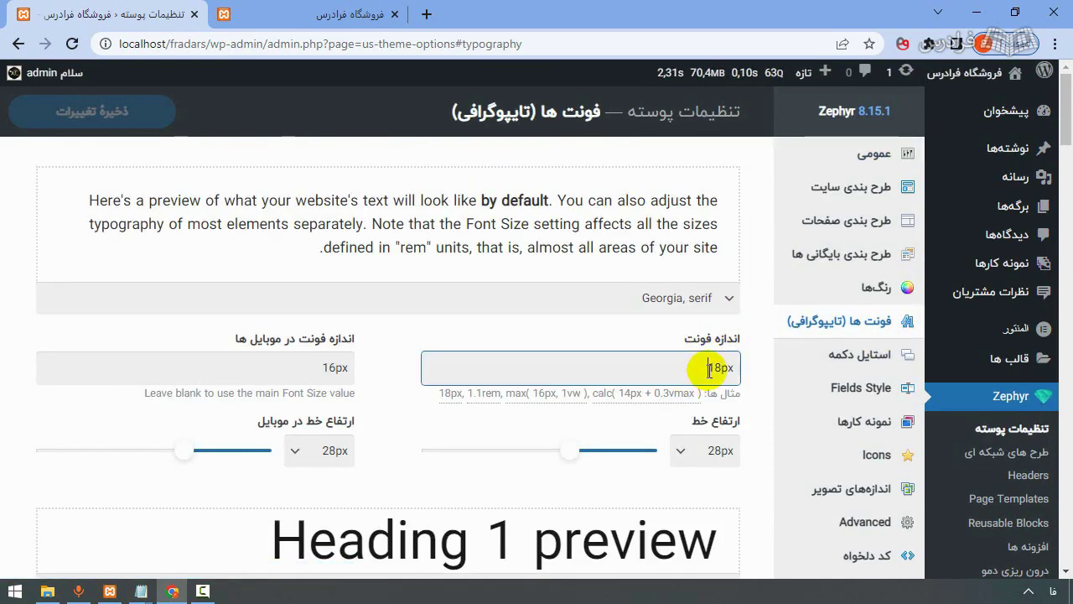
left_click_drag(709, 364, 718, 372)
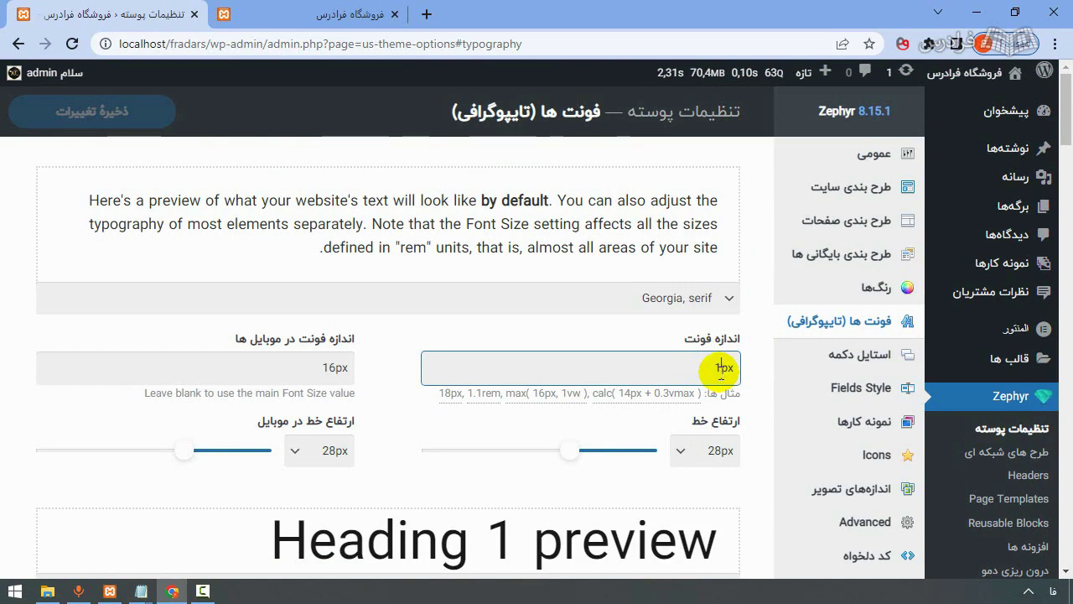
type("4")
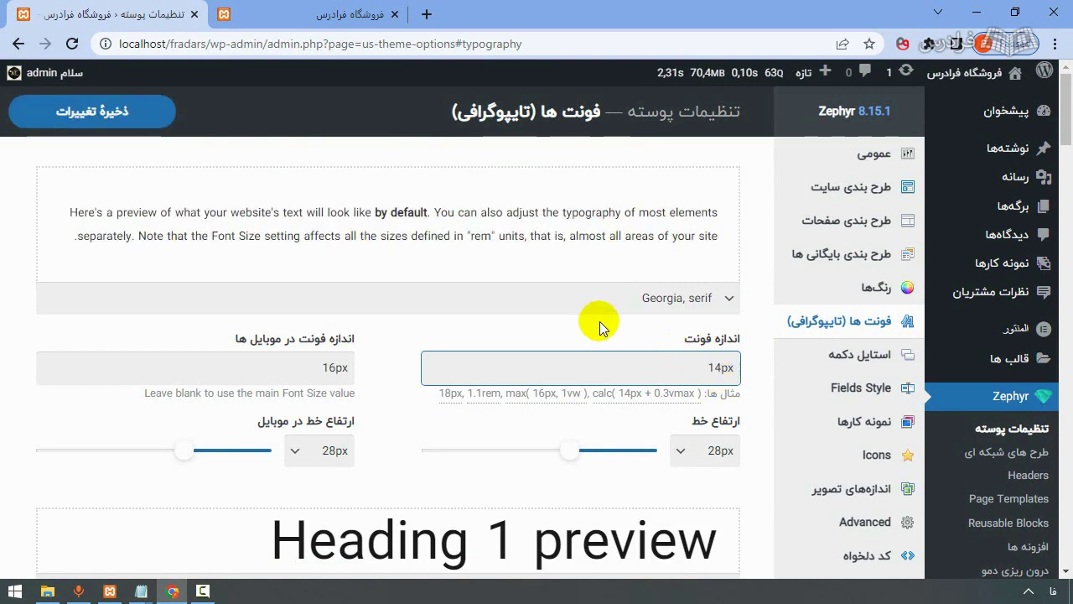
left_click(135, 118)
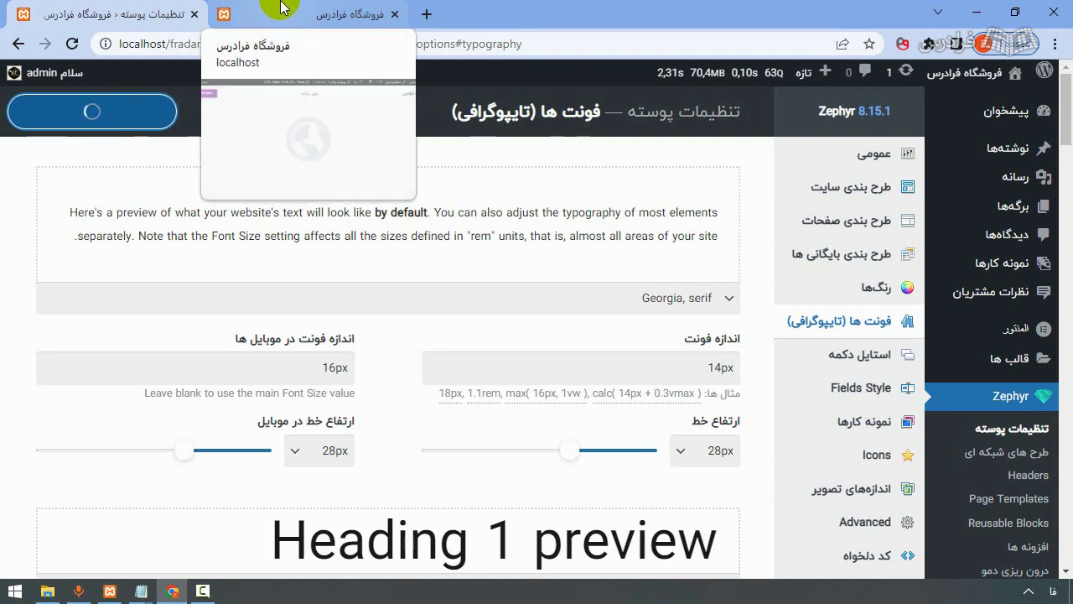
Examine the سوپر مارکت dropdown on the reloaded front page and return to the theme options.
left_click(281, 8)
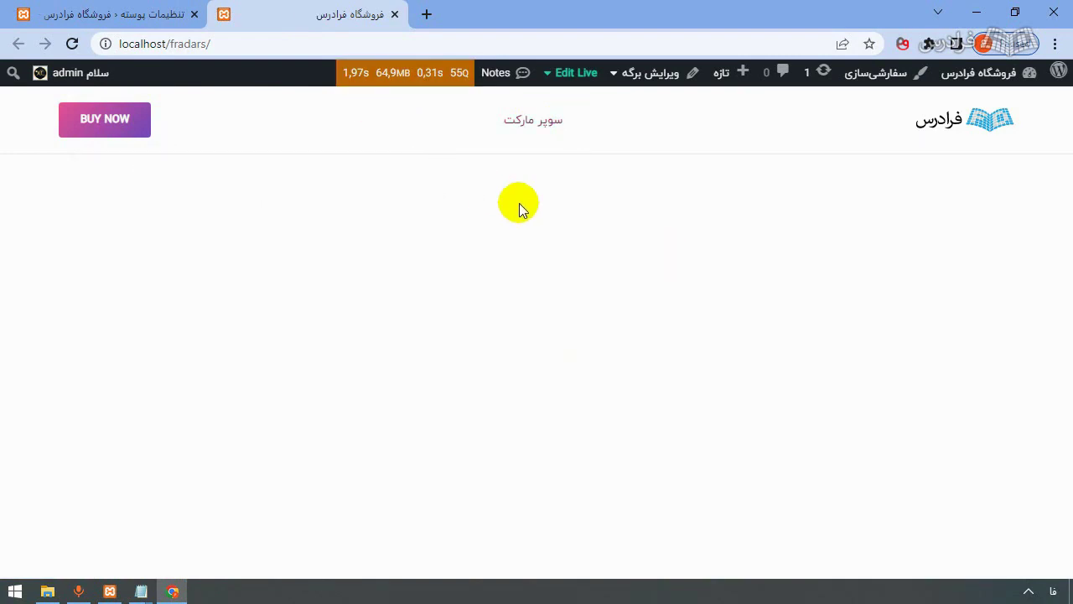
mouse_move(566, 141)
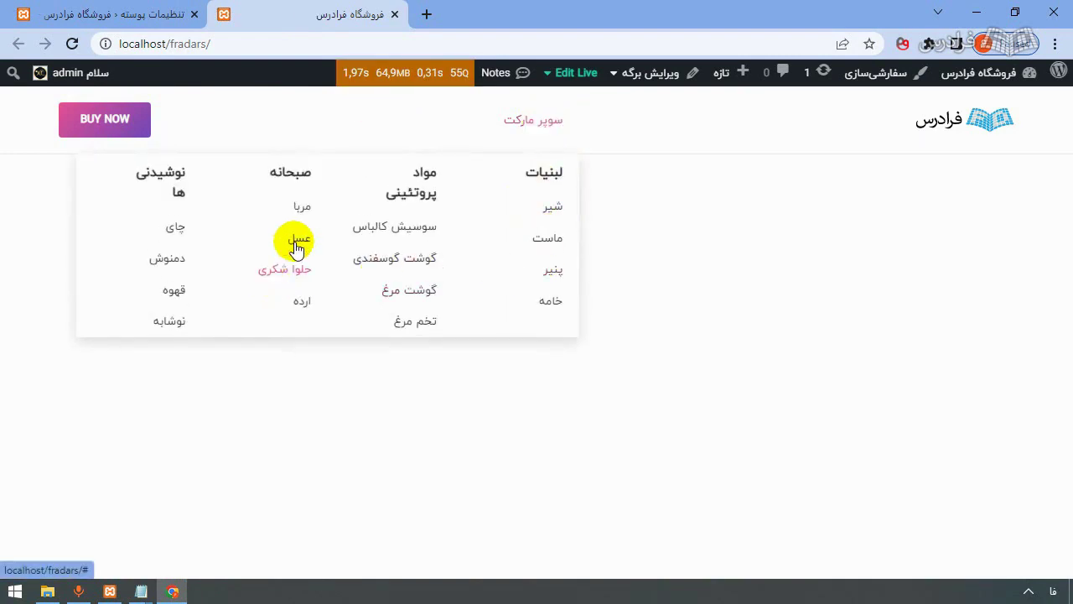
left_click(105, 12)
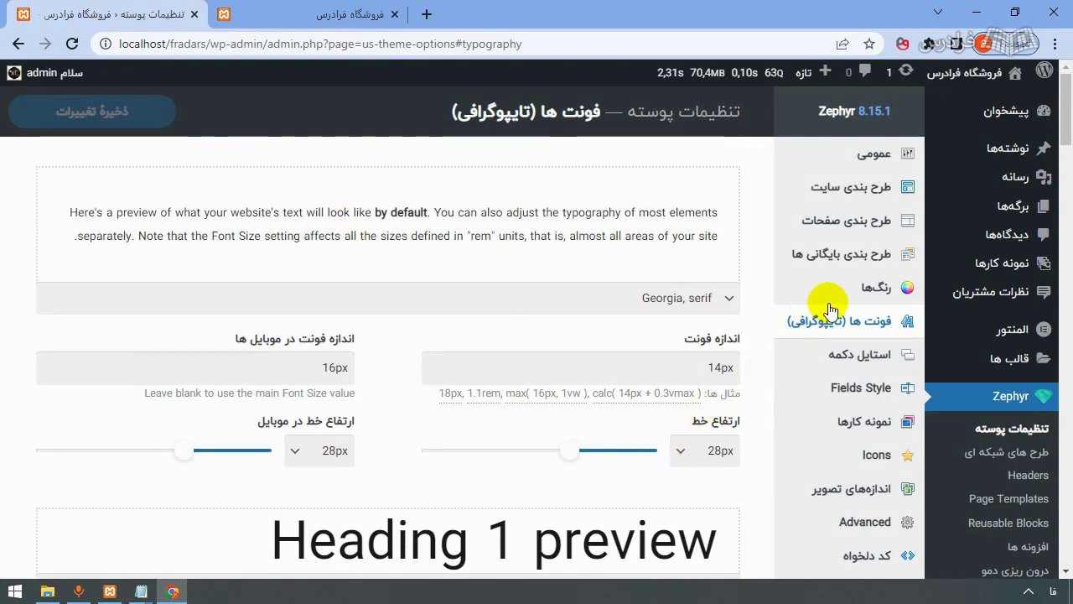
Open the theme's color options (رنگ‌ها) and copy the color code #50ace9 from the notes file in Notepad.
left_click(859, 291)
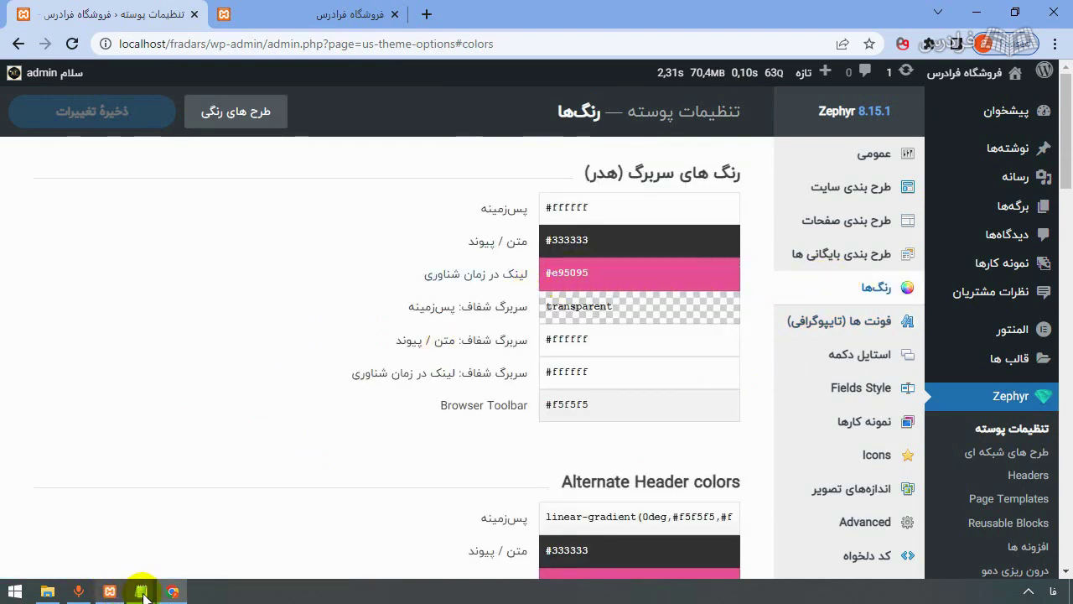
mouse_move(140, 590)
left_click(55, 554)
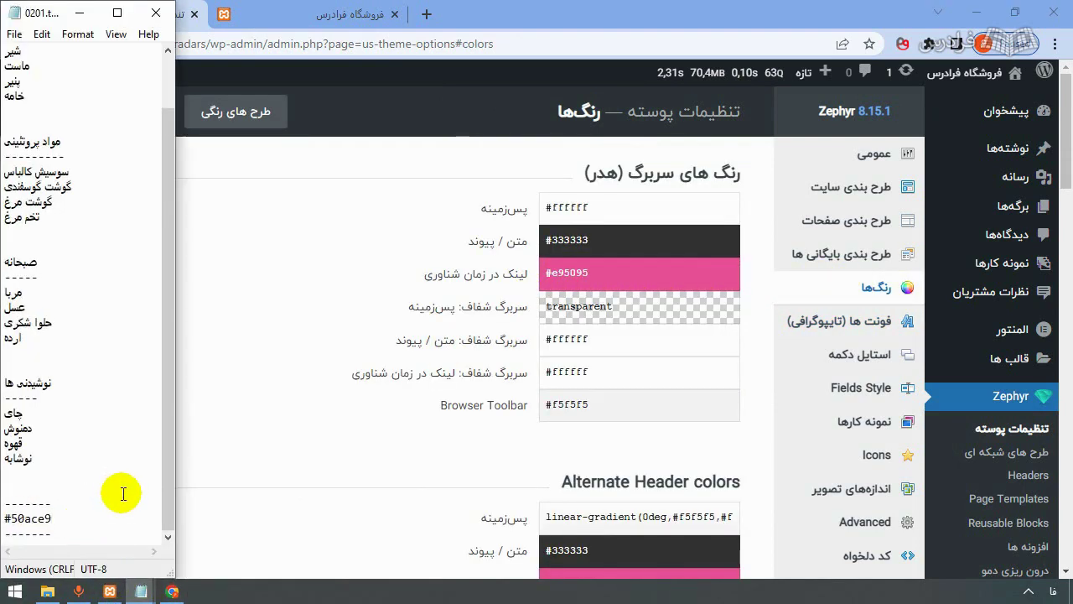
left_click_drag(63, 521, 3, 520)
key("ctrl+c")
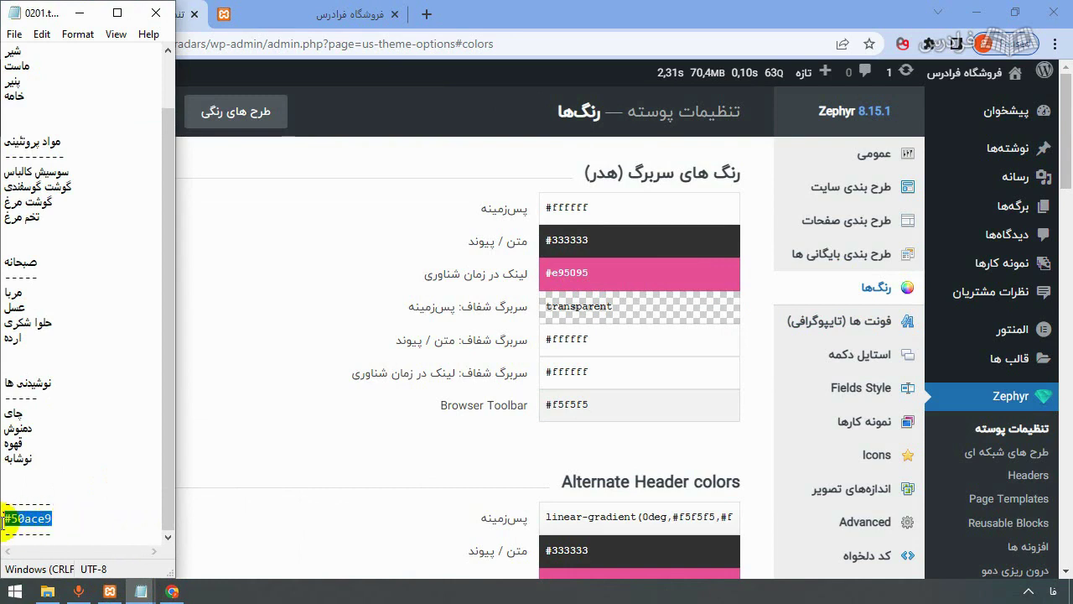
left_click(80, 12)
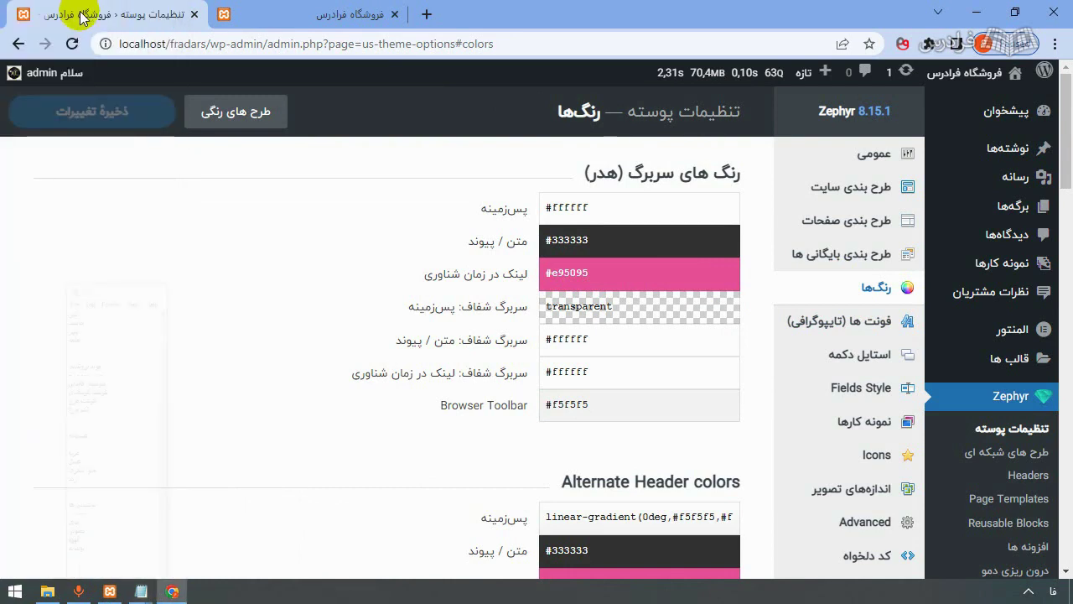
Set the header's link hover color (لینک در زمان شناوری) to #50ace9 and save the theme options.
left_click(607, 273)
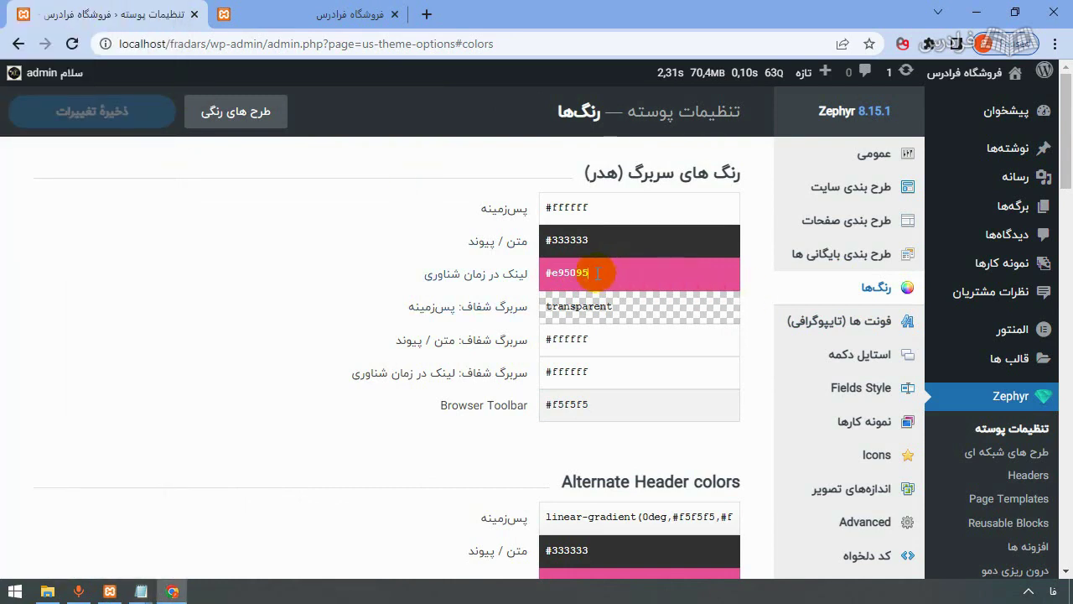
triple_click(597, 274)
key("ctrl+v")
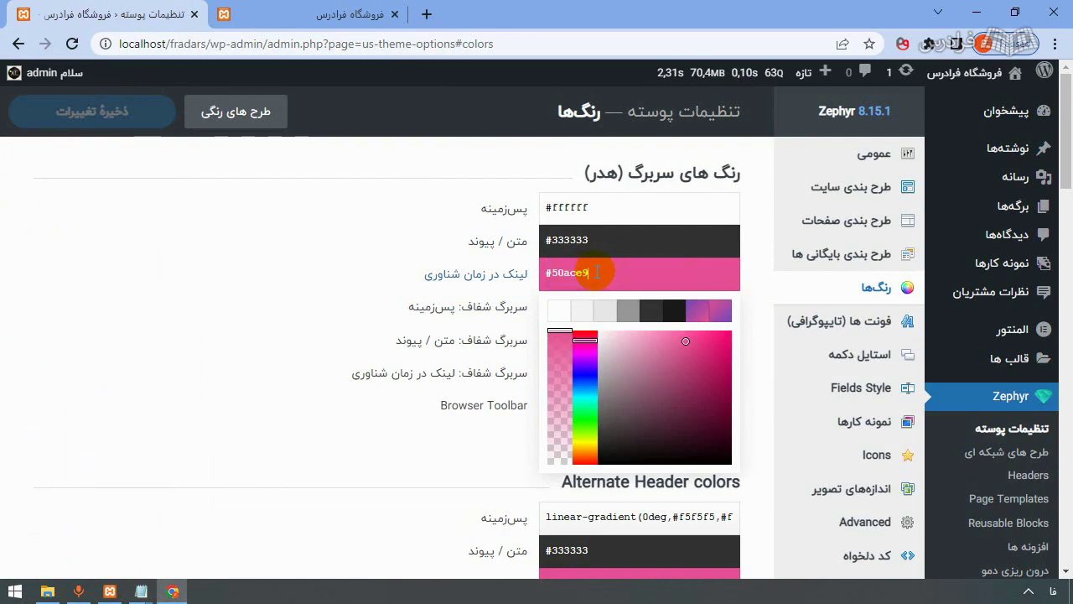
left_click(413, 277)
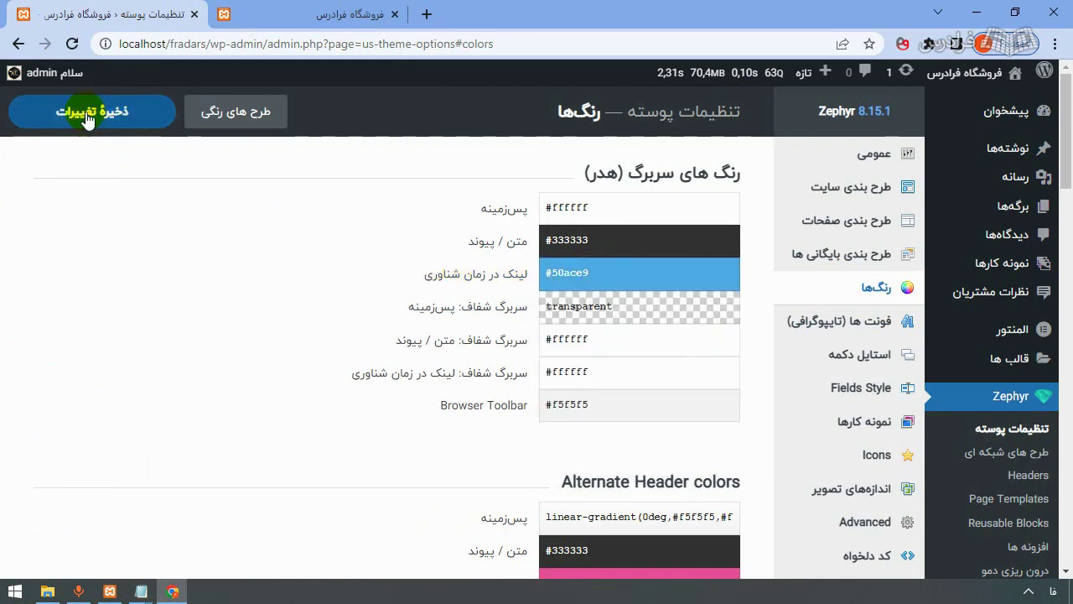
left_click(172, 116)
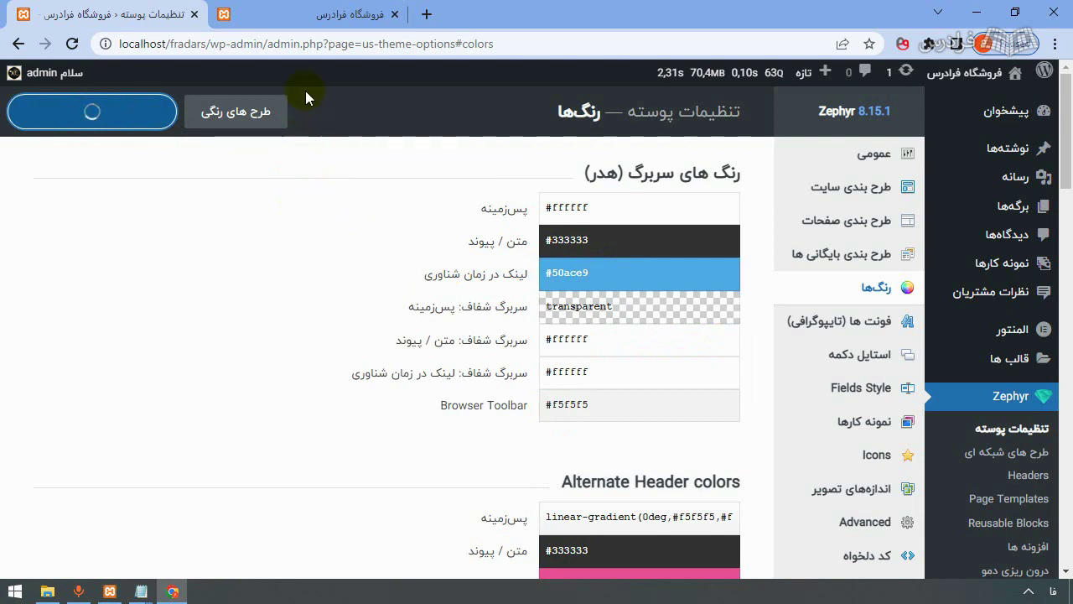
Reload the front page, check the header menu's hover color, and return to the theme options.
left_click(300, 12)
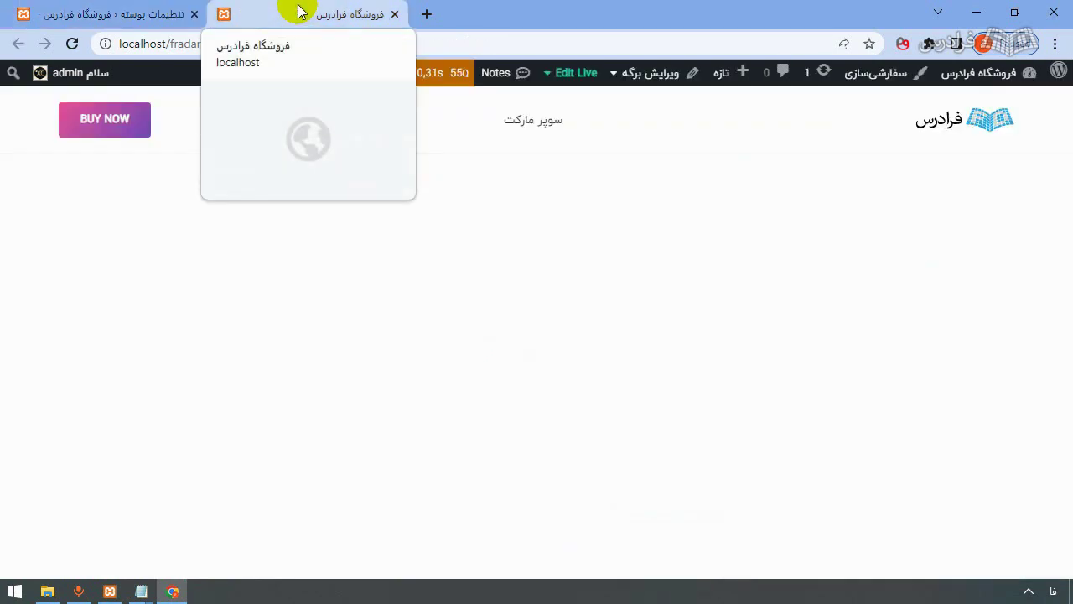
key("F5")
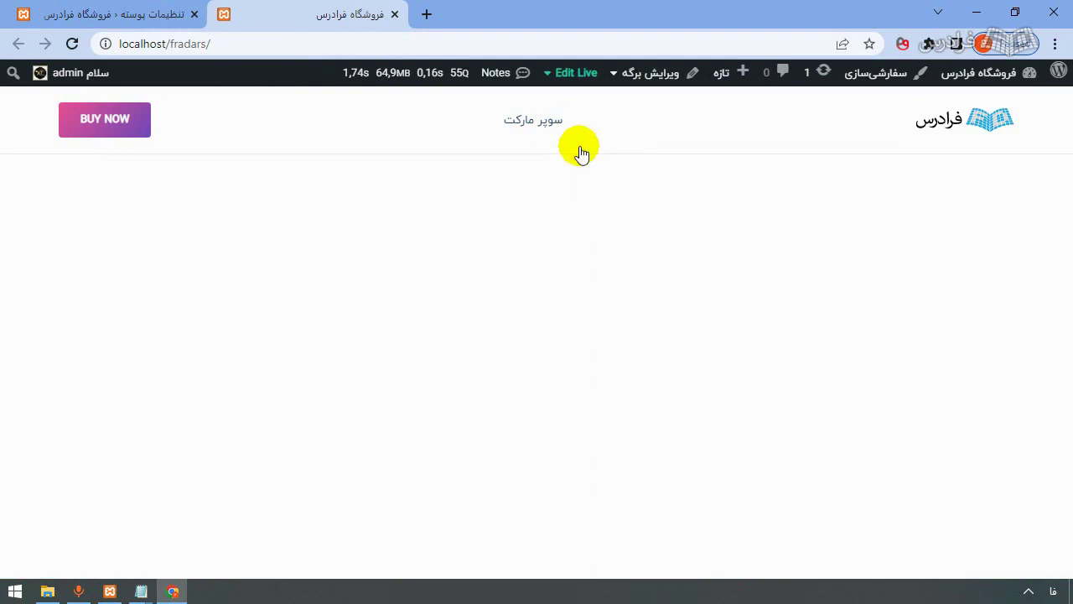
left_click(110, 8)
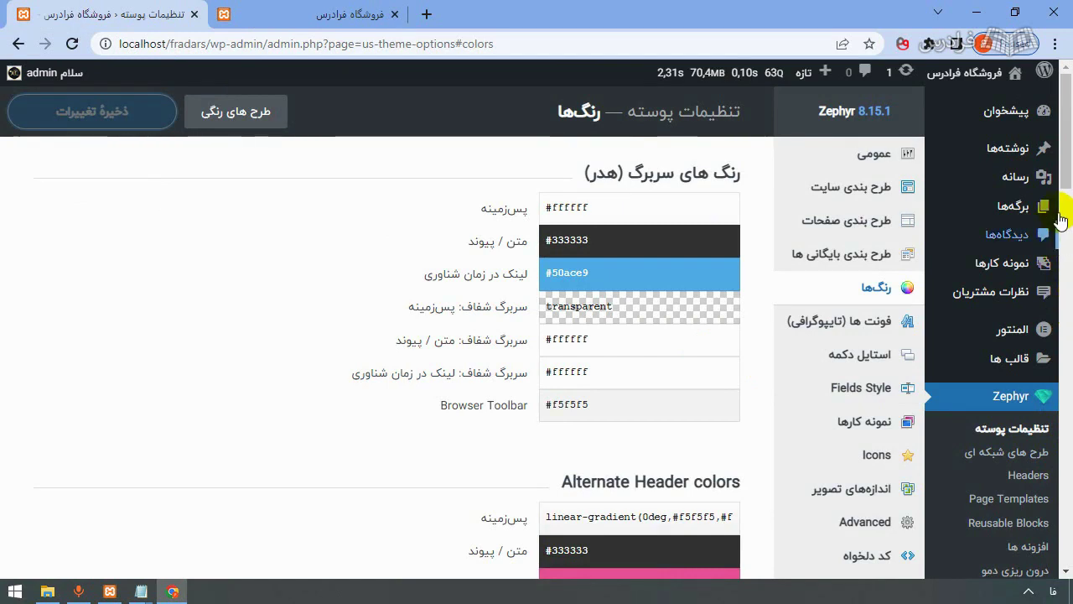
Open the menu editor for فهرست اصلی and add a custom link named درباره ما with the URL #.
scroll(1062, 220, "down", 3)
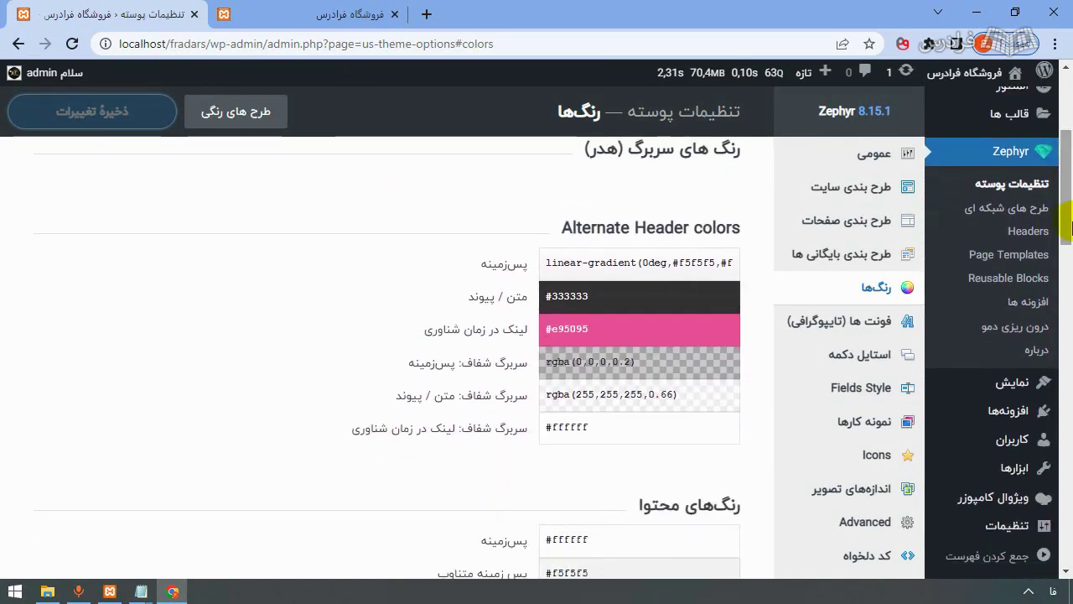
mouse_move(1014, 382)
left_click(864, 457)
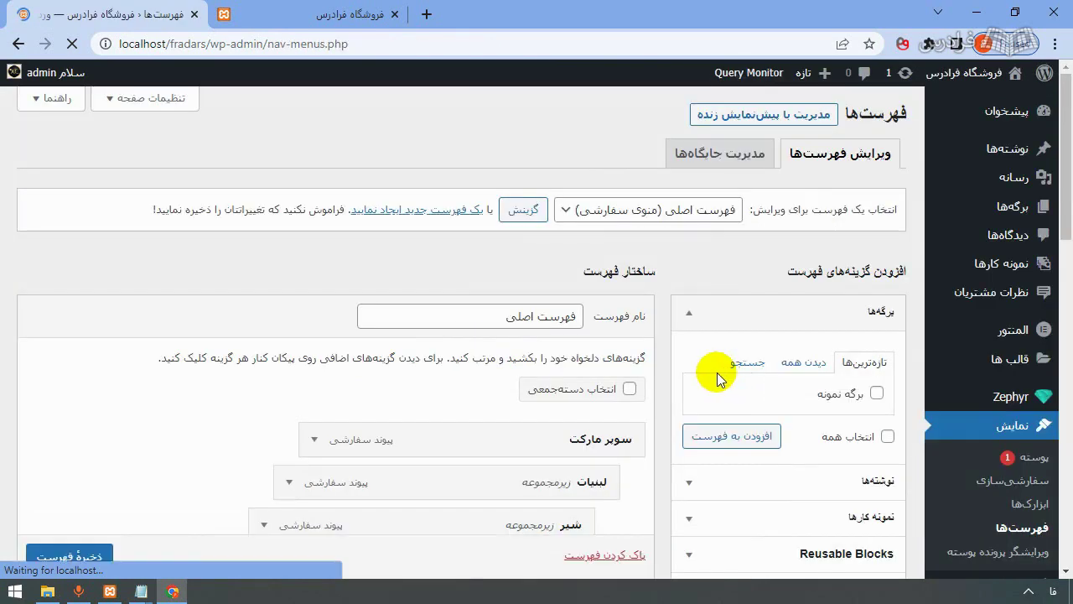
left_click_drag(1067, 210, 1067, 304)
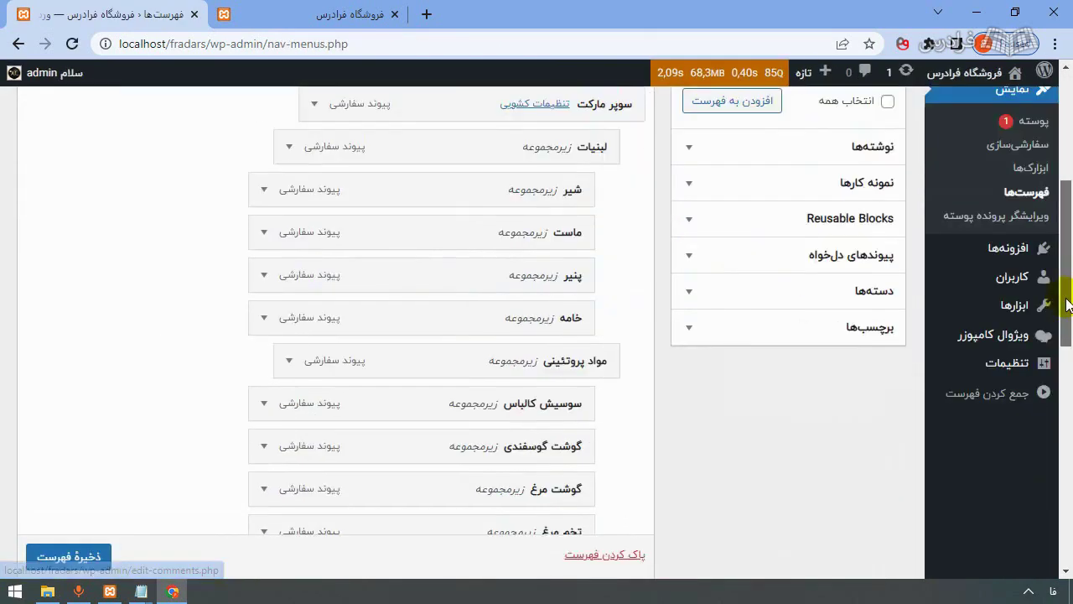
scroll(1068, 304, "up", 1)
left_click(849, 337)
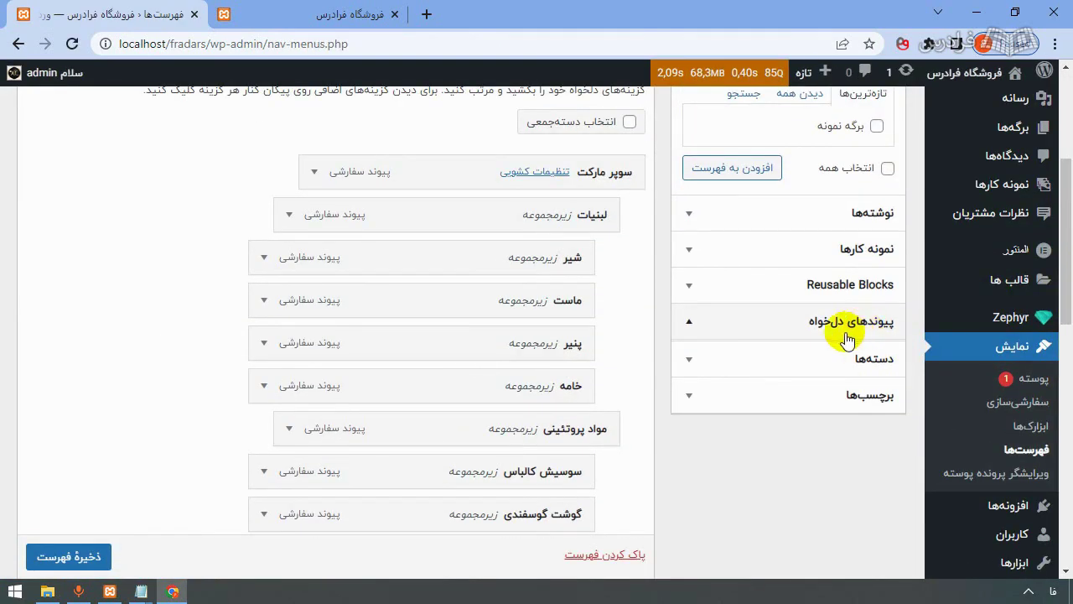
left_click(761, 302)
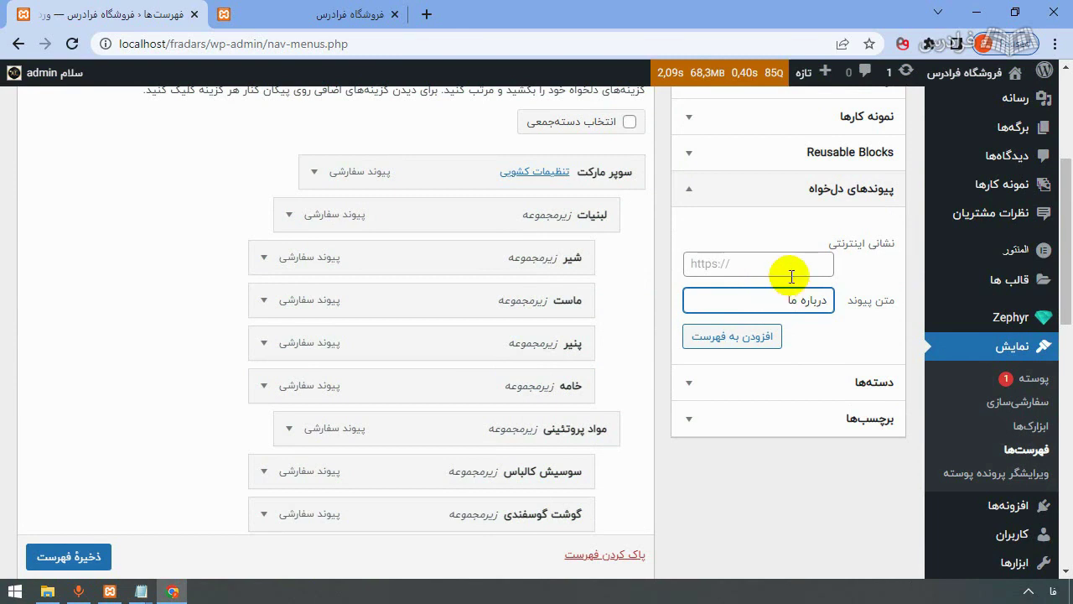
left_click(790, 269)
type("#")
left_click(729, 339)
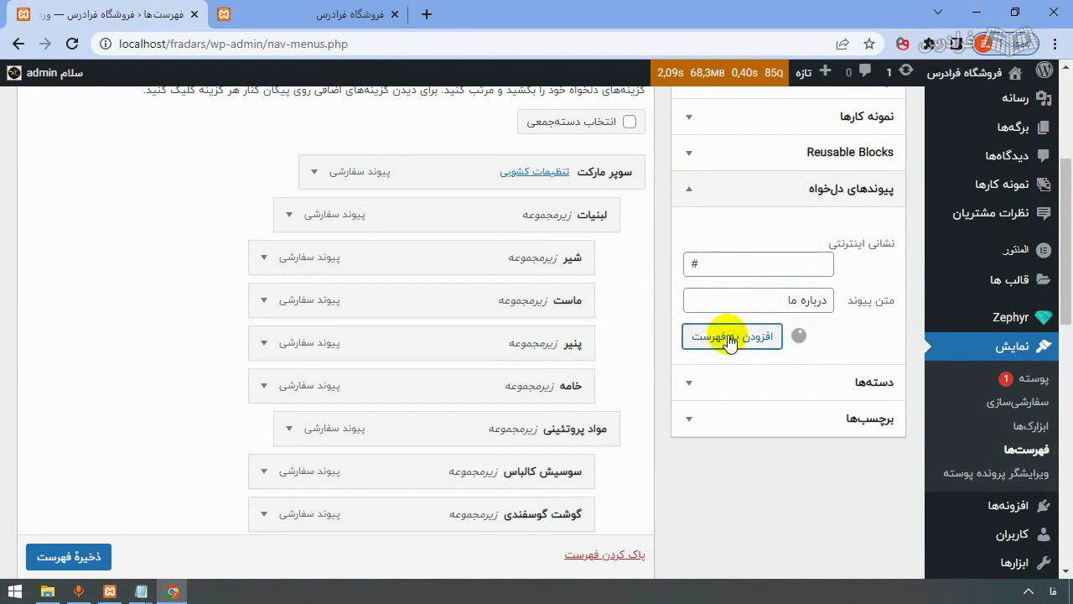
Add two more custom links, تماس باما and جدید ترین محصولات, each with the URL #.
left_click(788, 305)
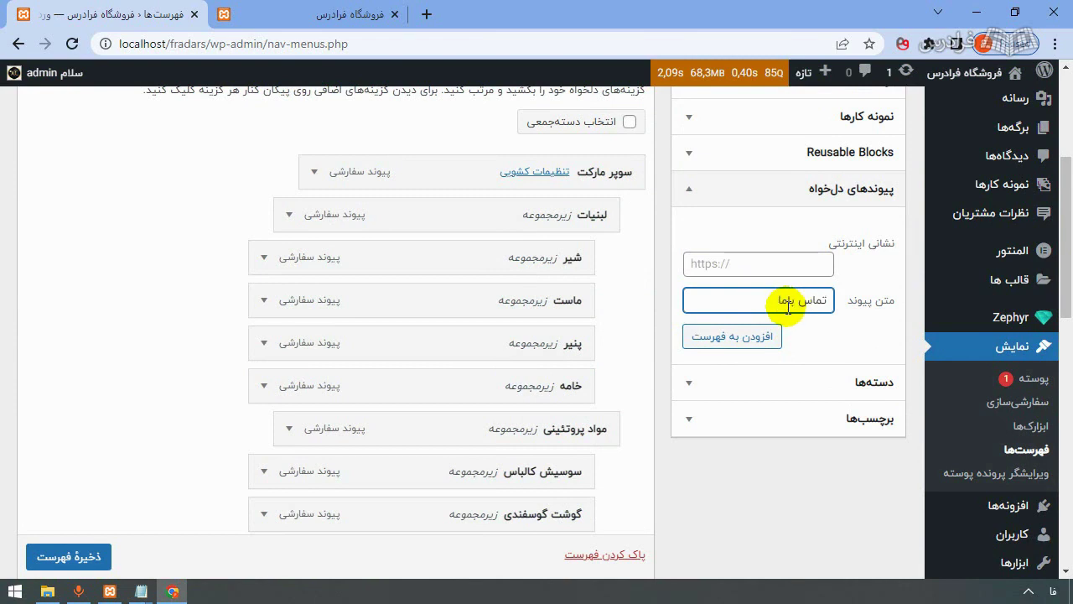
left_click(817, 267)
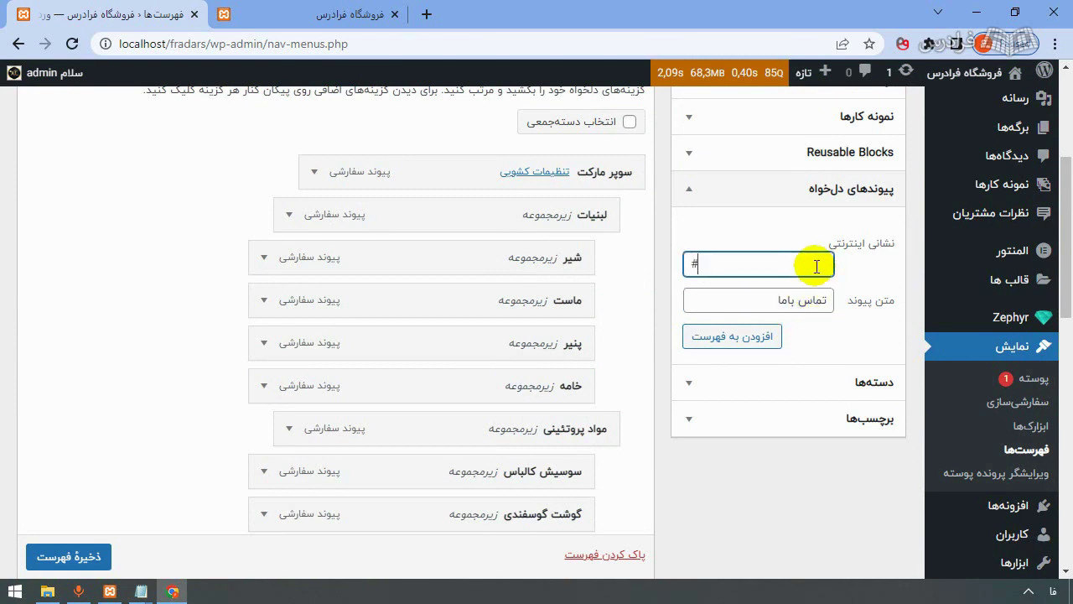
left_click(762, 335)
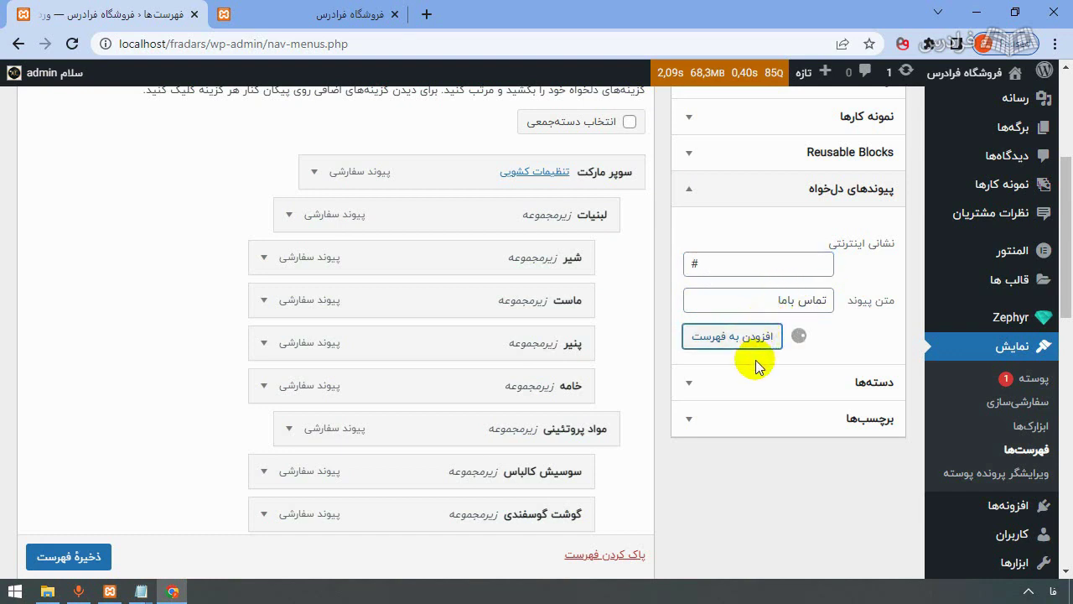
left_click(745, 295)
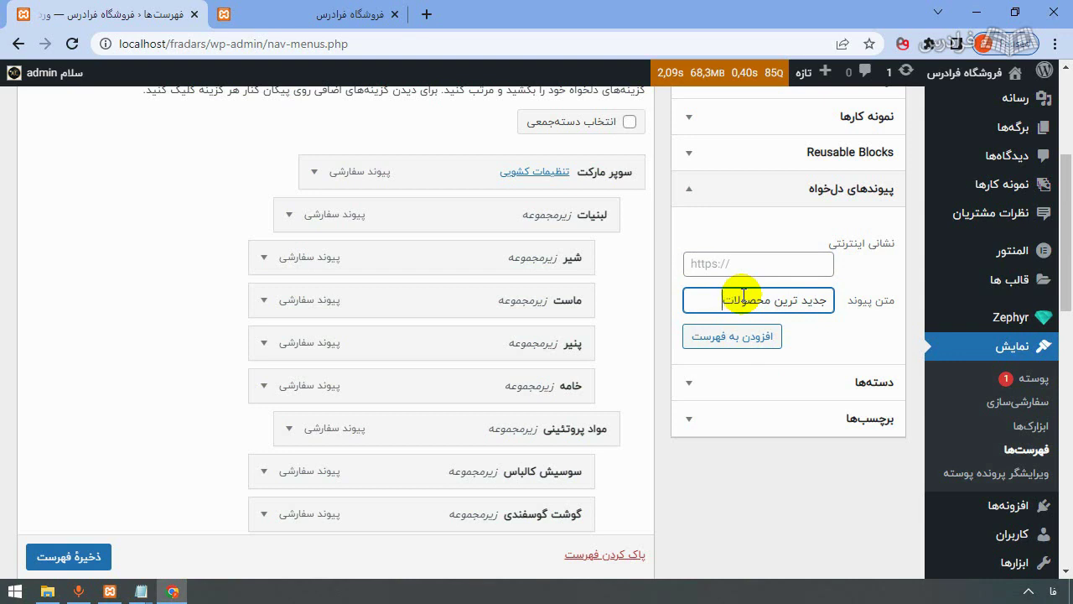
left_click(765, 261)
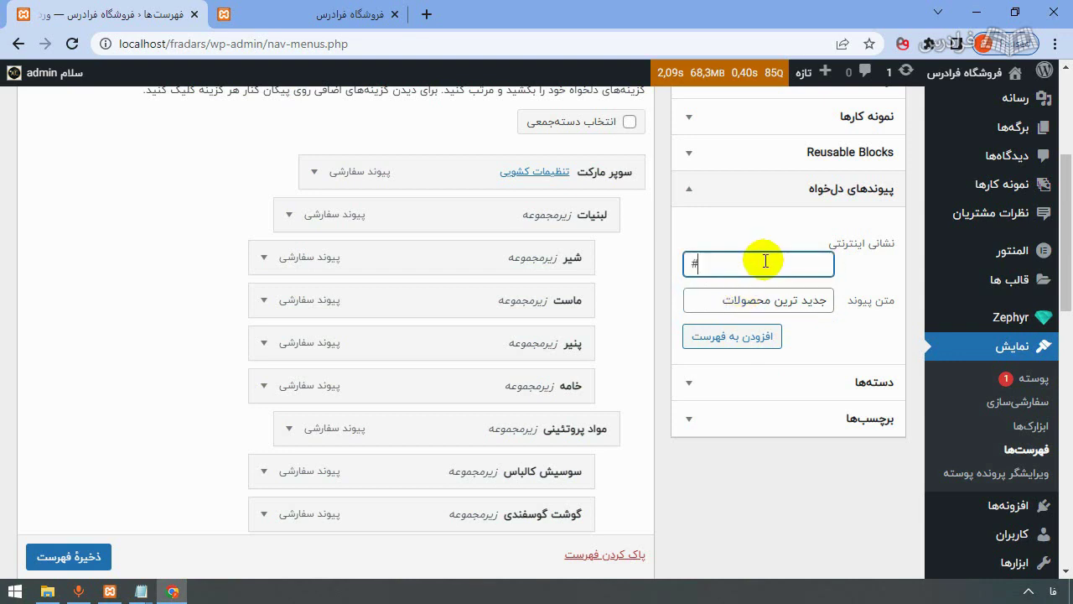
left_click(735, 337)
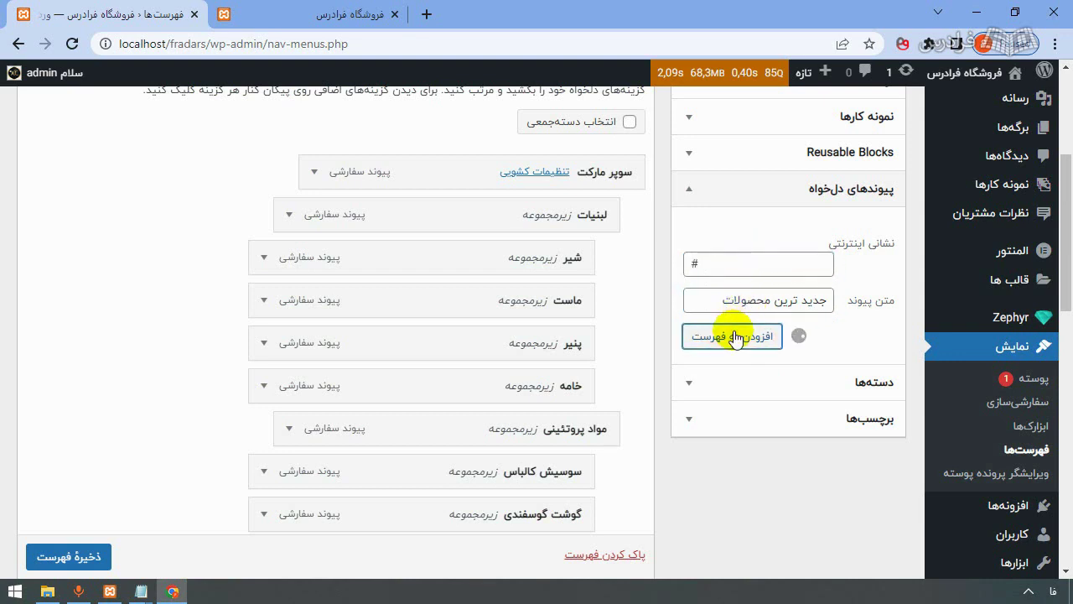
Save فهرست اصلی and view the header menu on the reloaded front page.
left_click(69, 556)
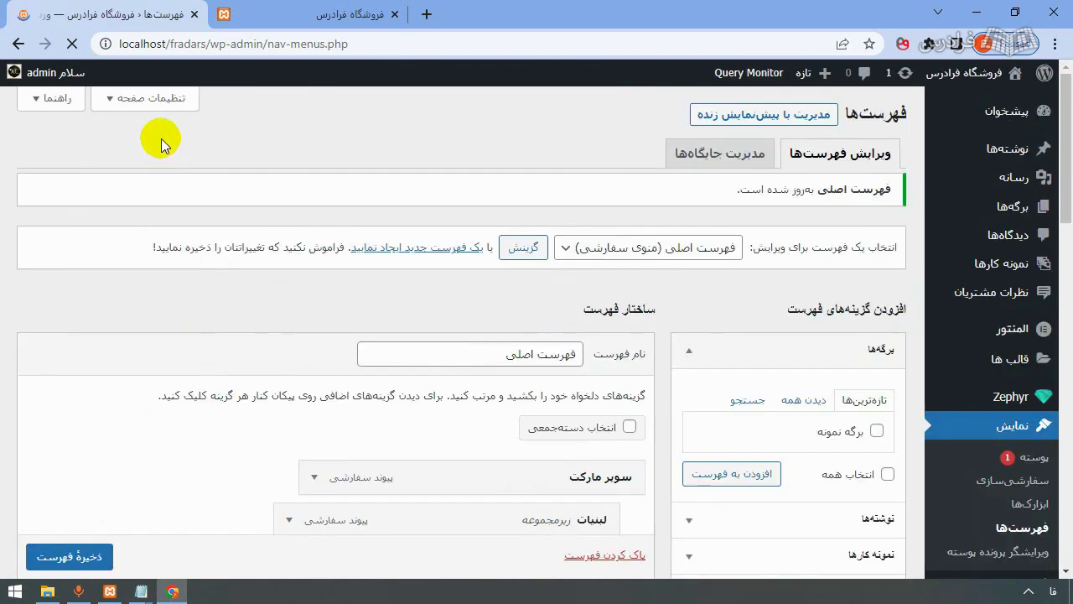
left_click(302, 12)
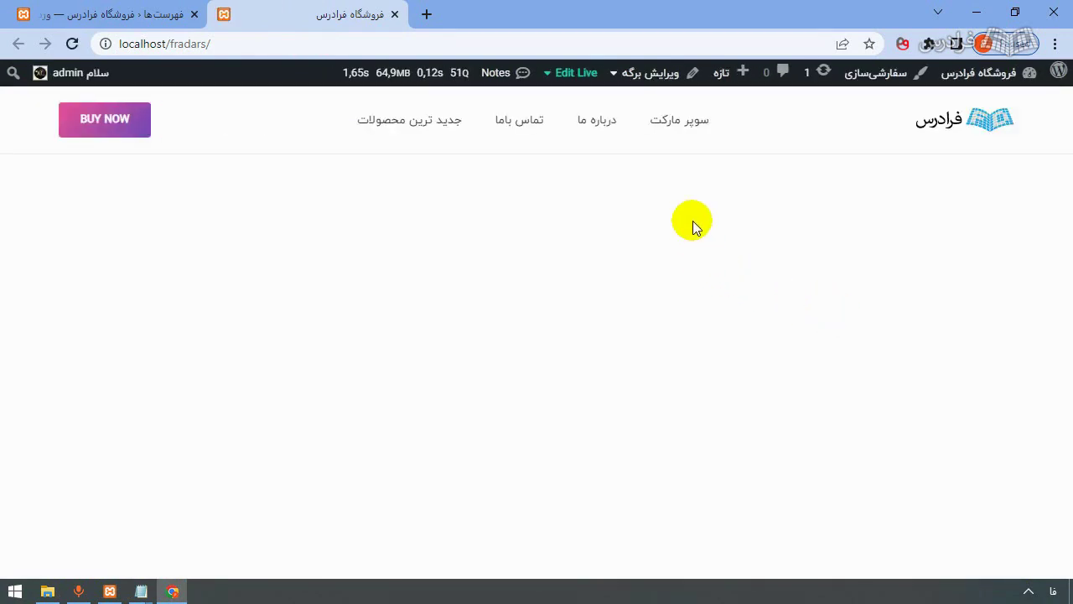
On the Flatsome site, publish a new UX Block titled مگامنو فرادرس and open it in UX Builder.
mouse_move(674, 137)
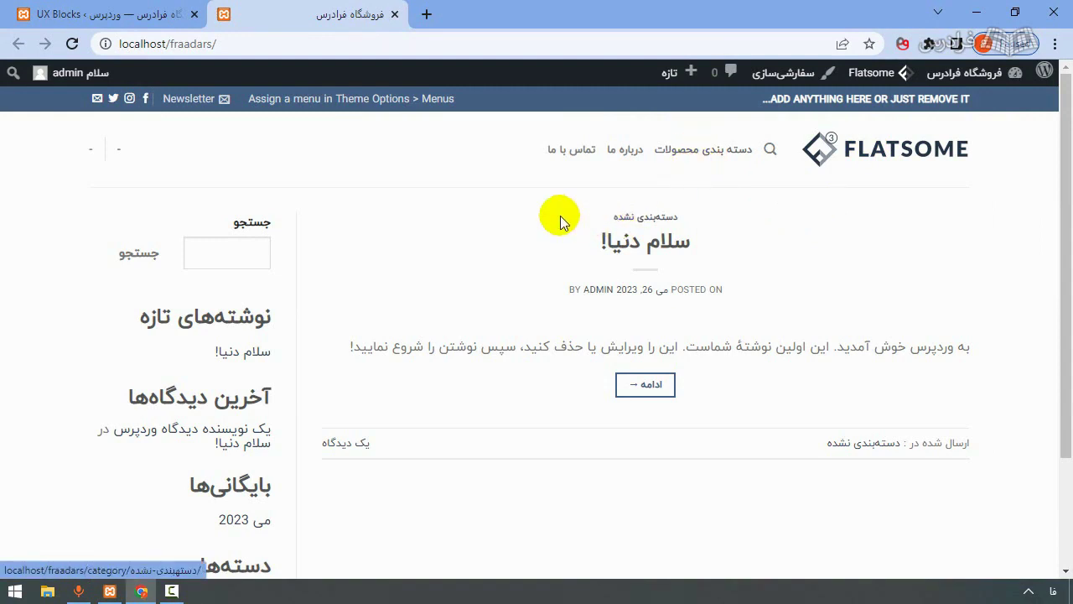
left_click(117, 10)
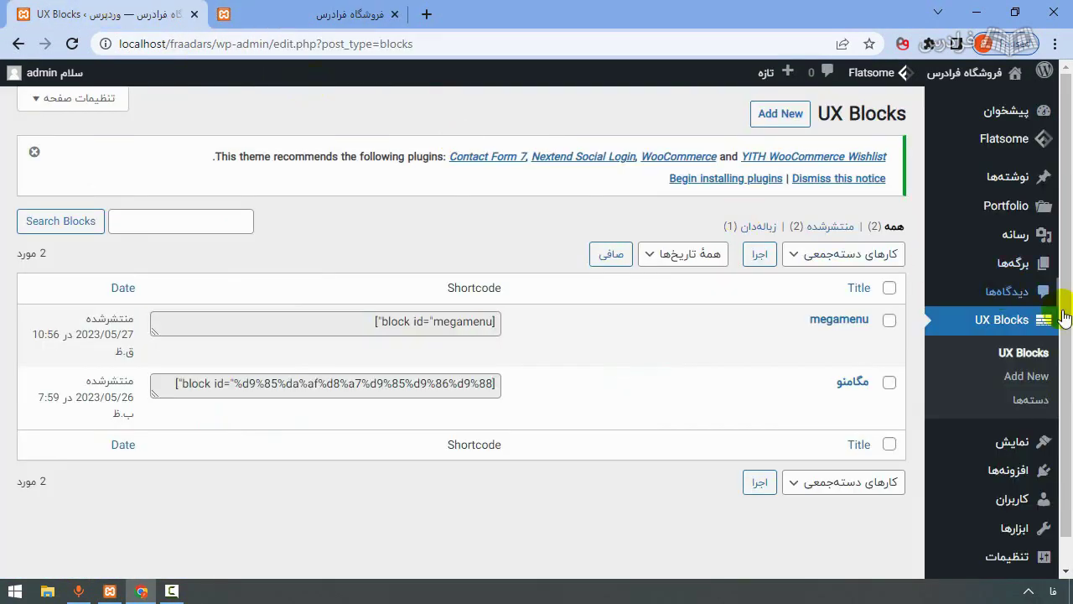
left_click(1004, 322)
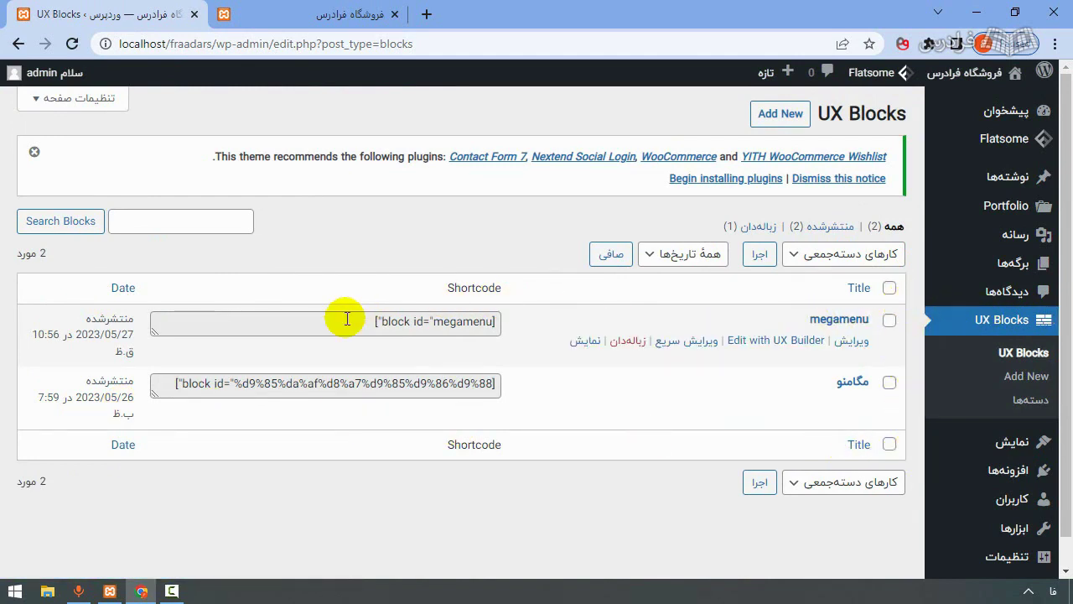
left_click(767, 114)
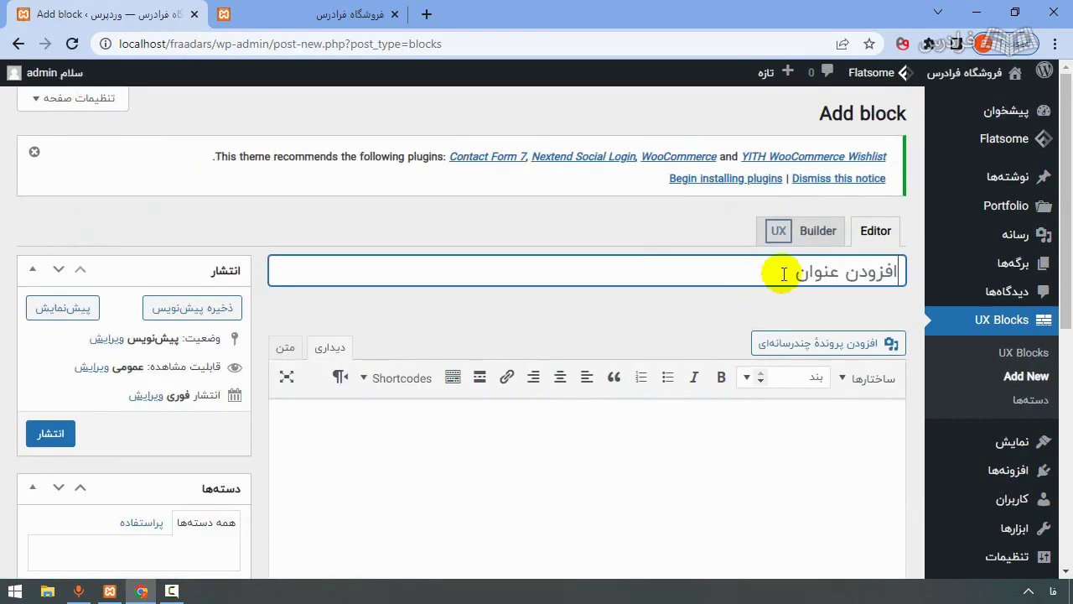
type("مگامنو فرادرس")
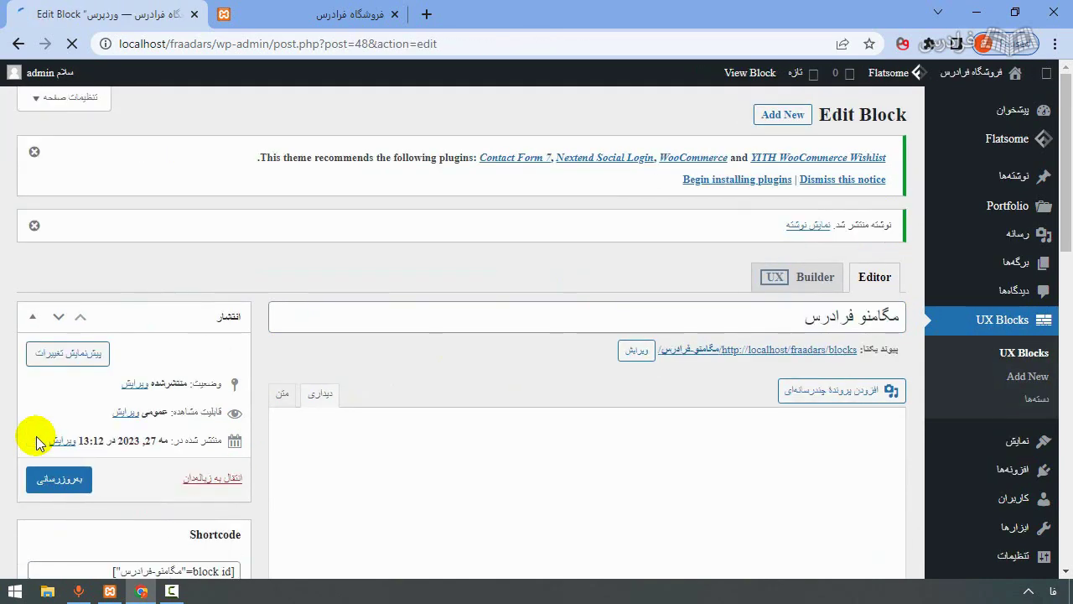
left_click(780, 277)
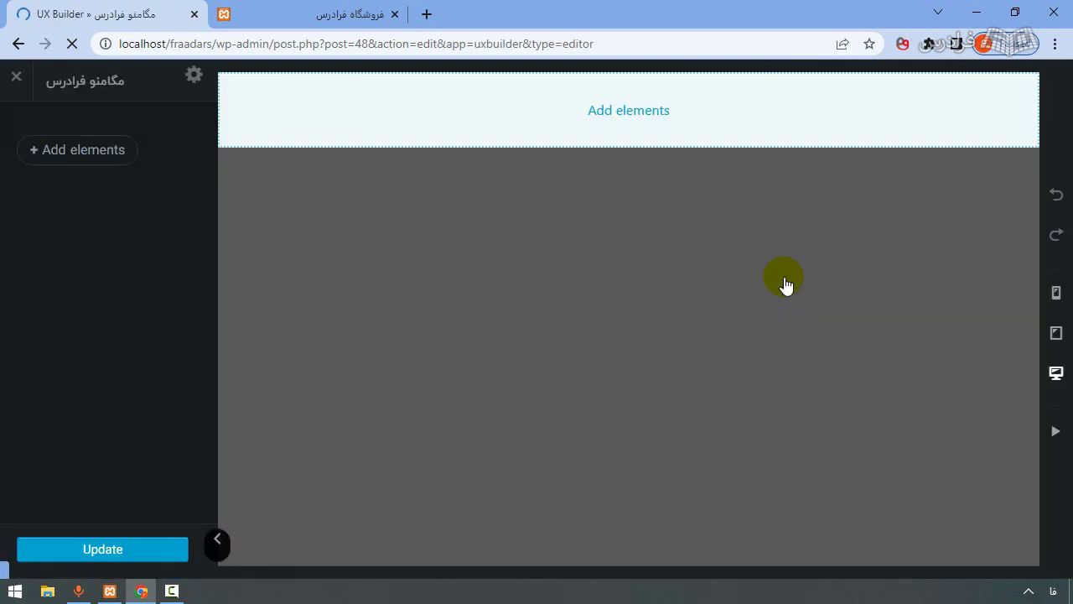
Examine the elements available for the block and the layout library in Flatsome Studio.
left_click(71, 152)
scroll(148, 268, "down", 3)
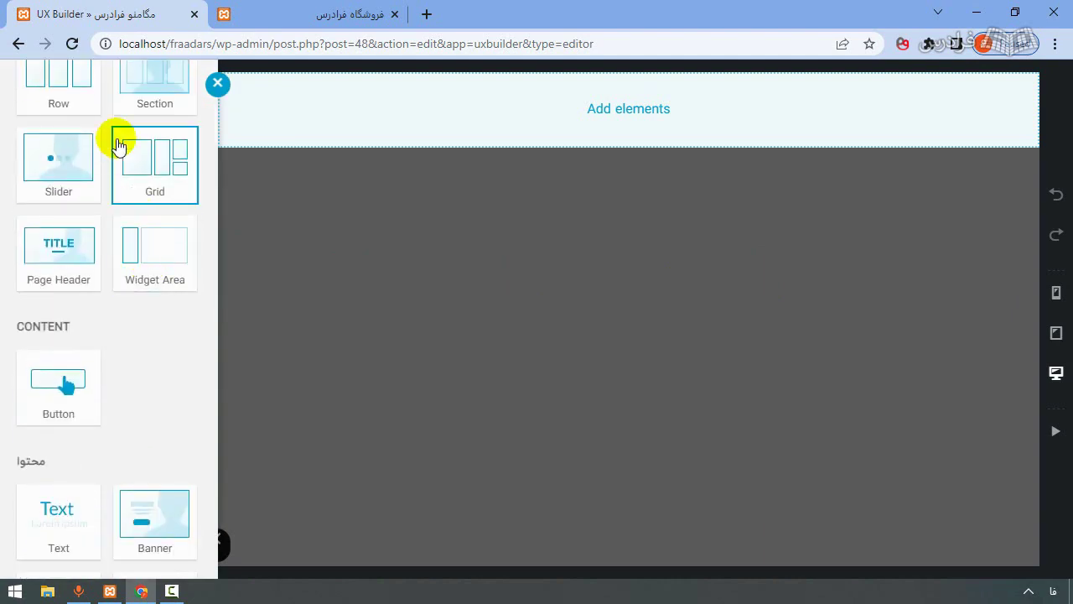
scroll(92, 226, "down", 10)
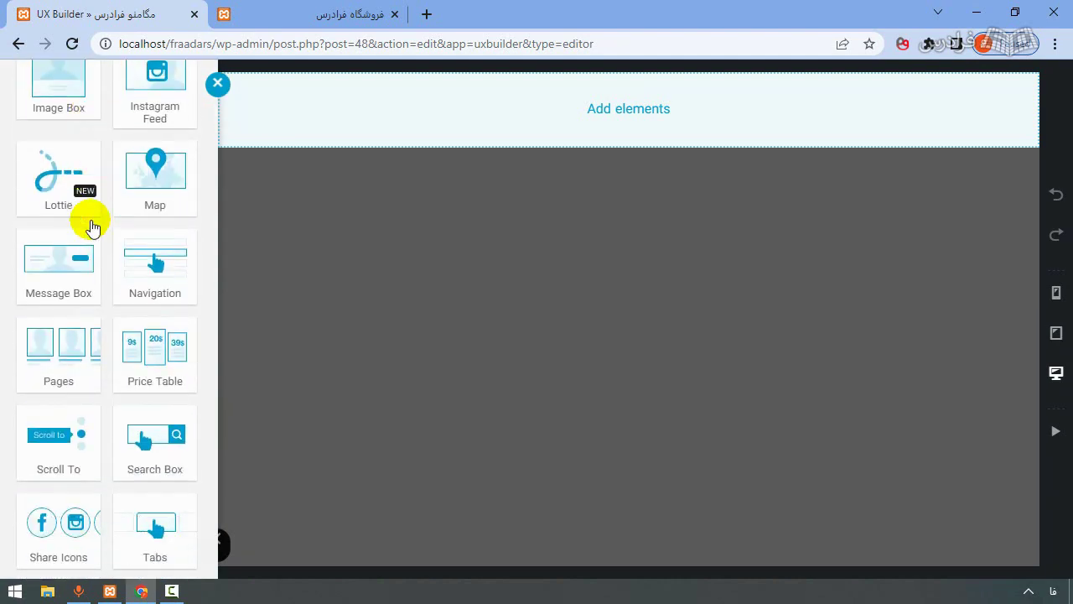
scroll(93, 226, "down", 7)
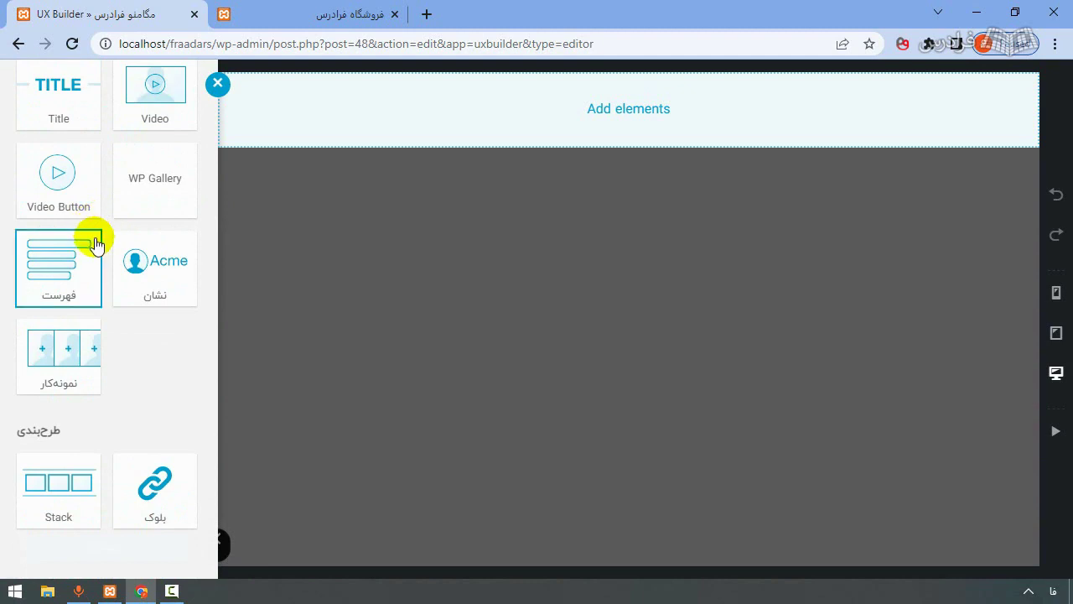
scroll(93, 231, "up", 12)
scroll(96, 243, "up", 5)
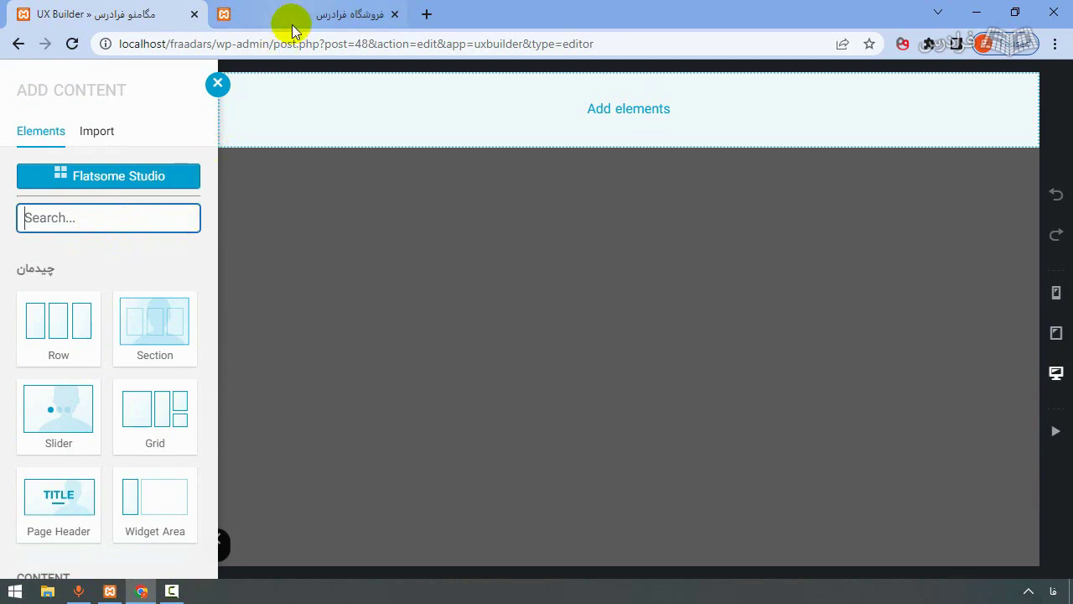
left_click(99, 175)
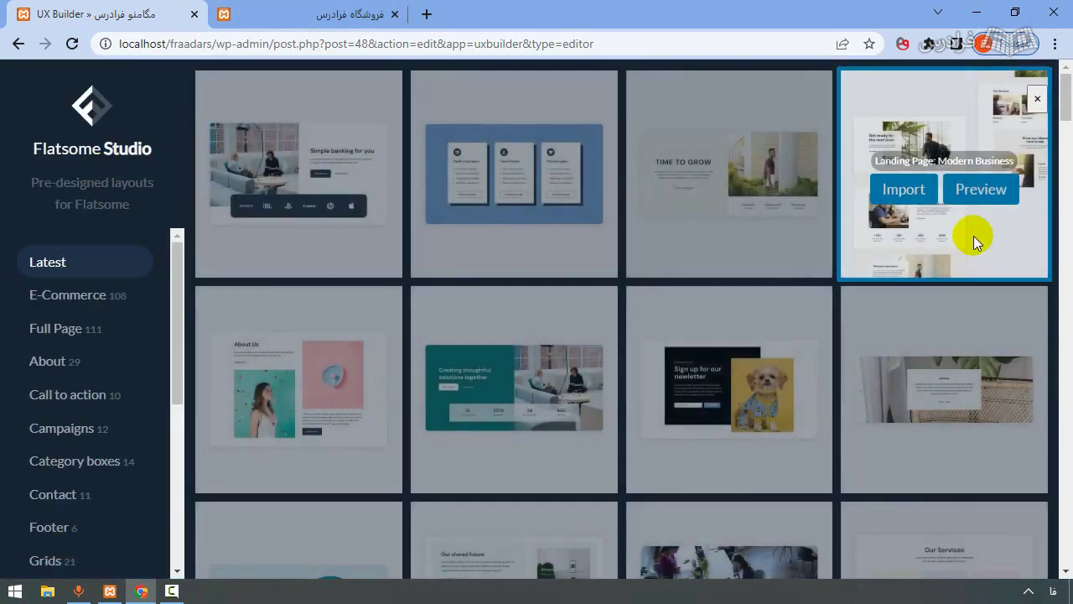
left_click(1040, 101)
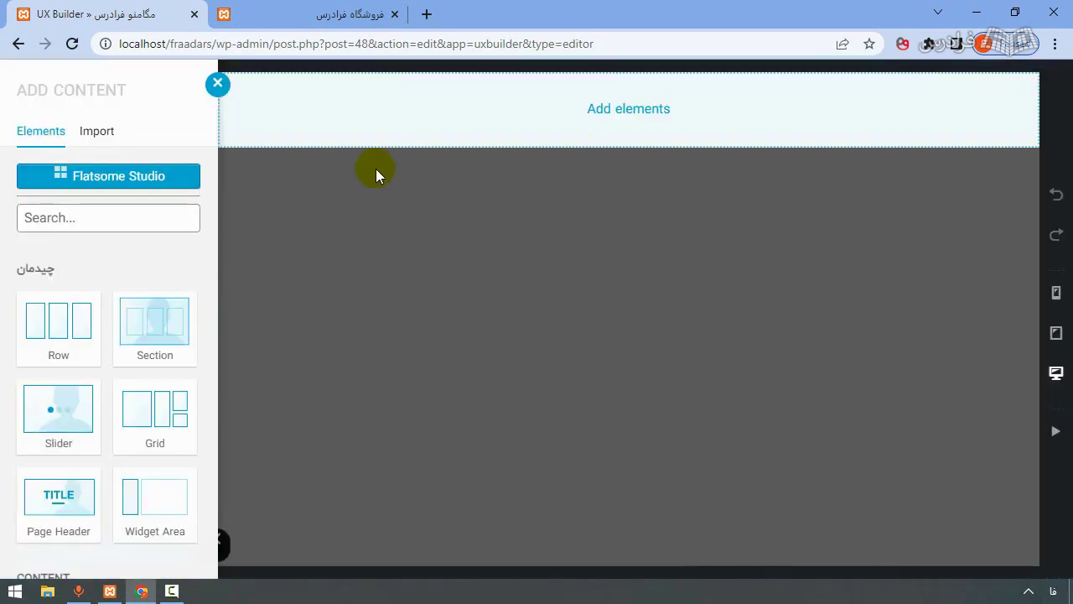
Check the Flatsome Studio access option under Integrations in Flatsome's advanced options in a separate tab, and return to UX Builder.
left_click(300, 12)
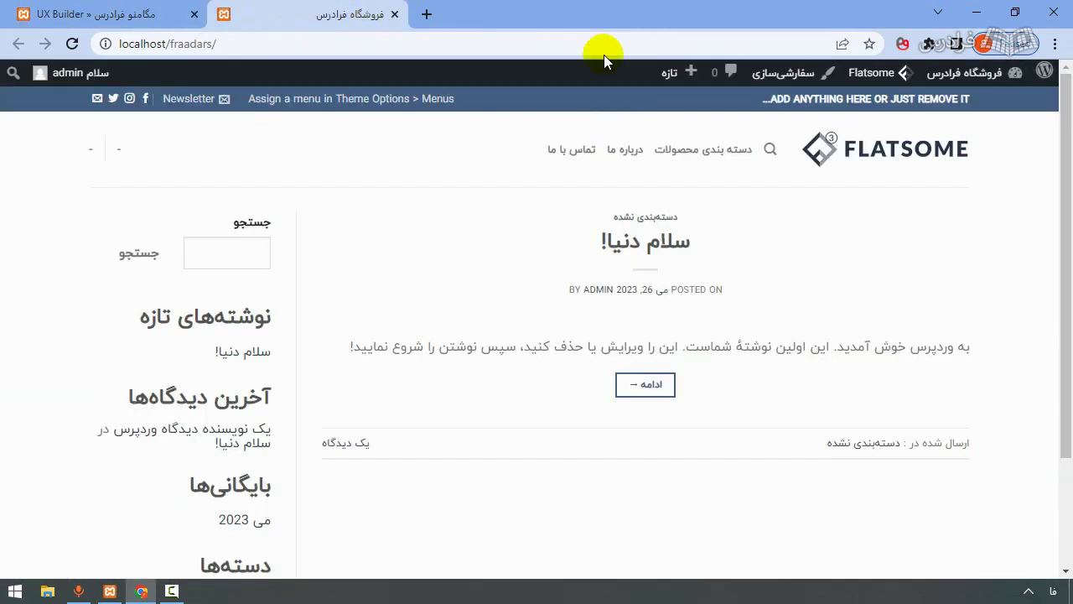
mouse_move(985, 72)
right_click(994, 98)
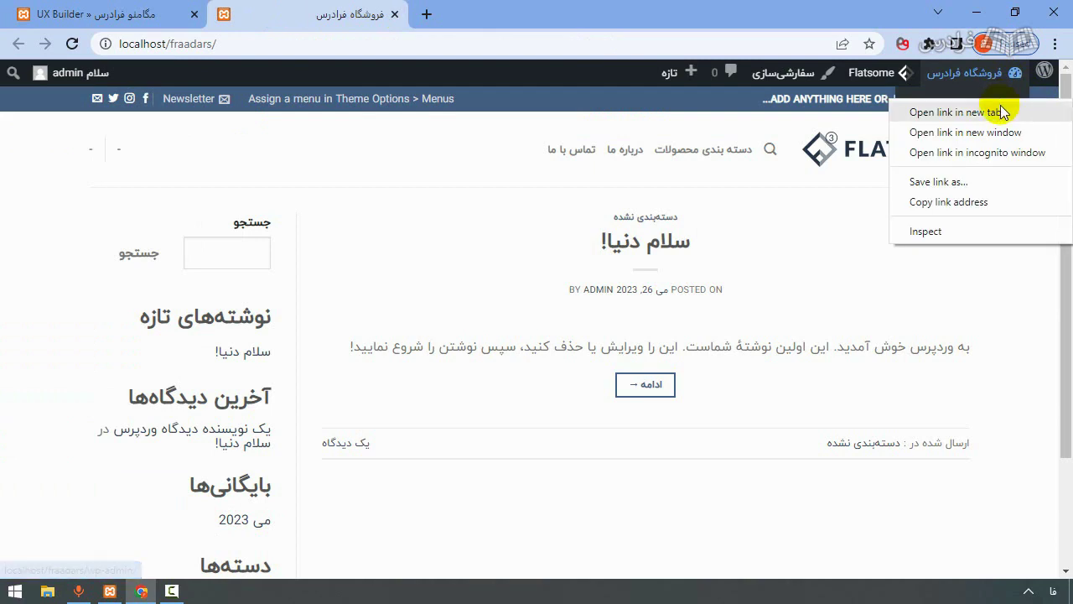
left_click(1001, 112)
left_click_drag(510, 6, 327, 7)
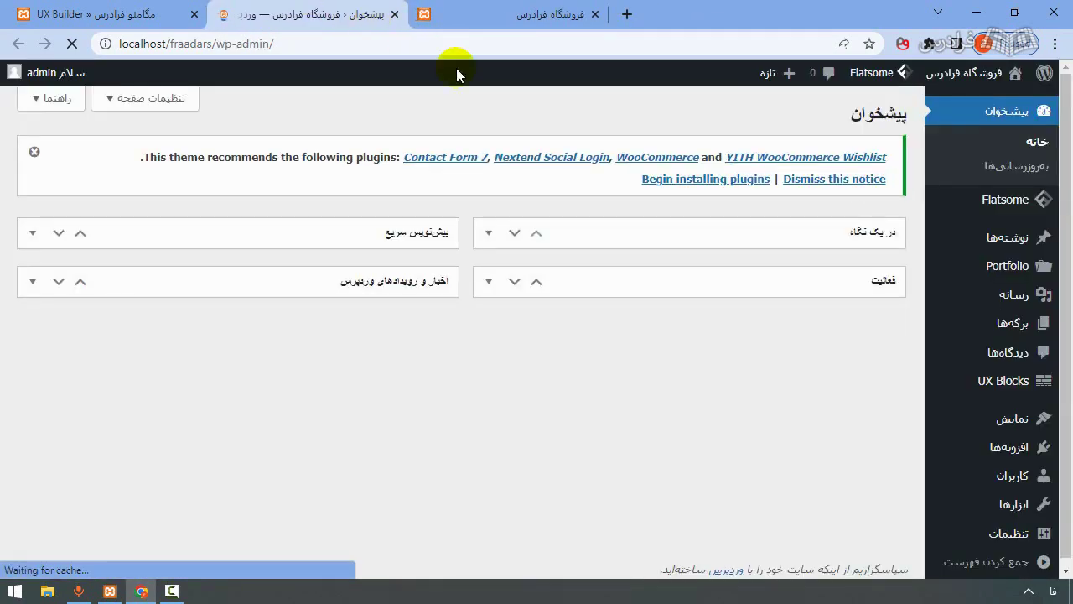
mouse_move(951, 205)
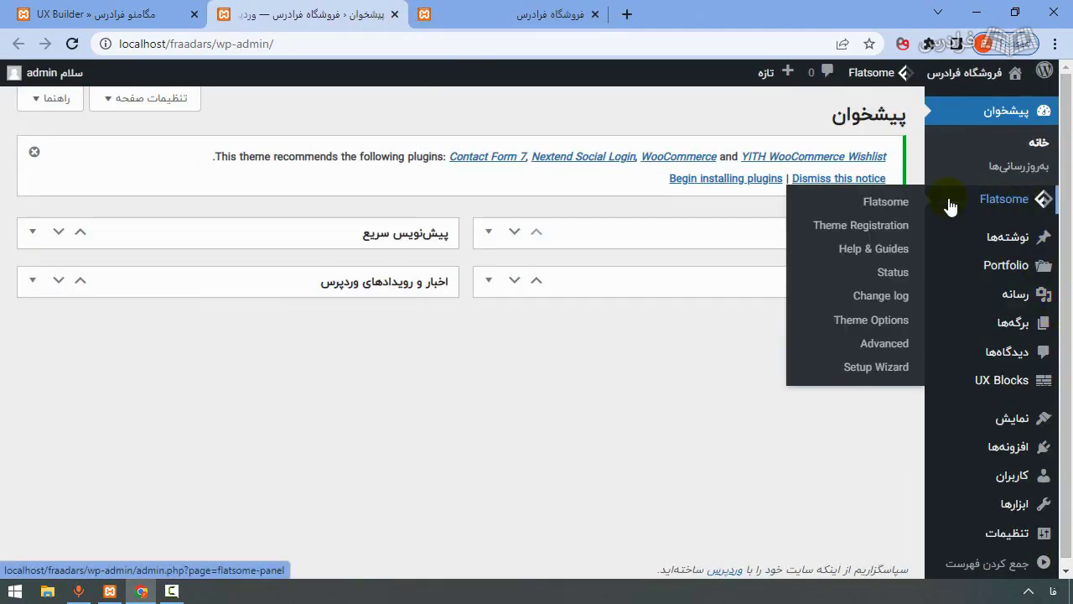
left_click(880, 351)
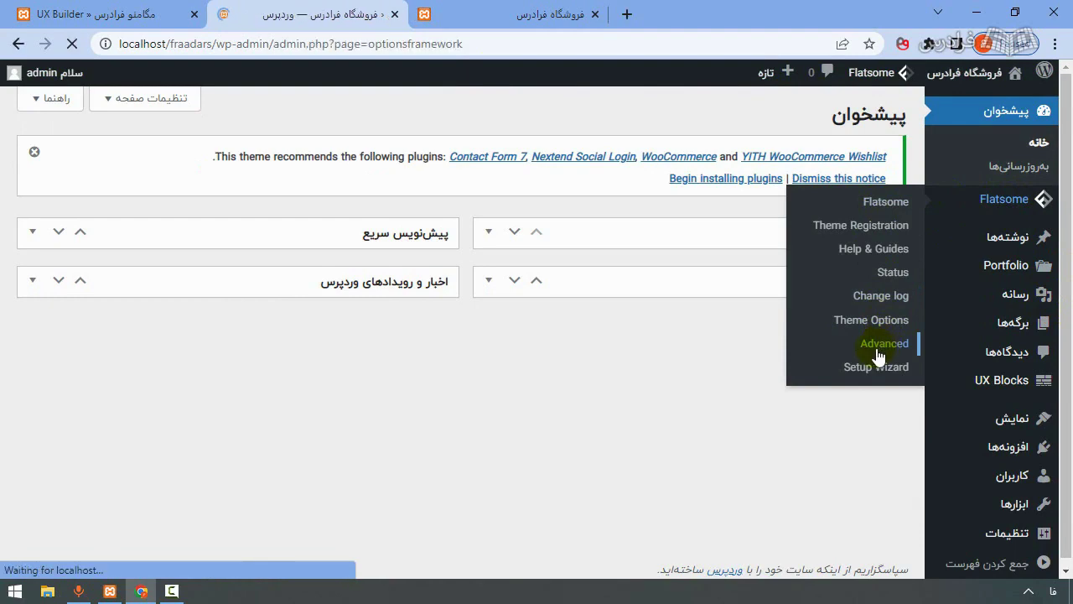
scroll(866, 398, "down", 2)
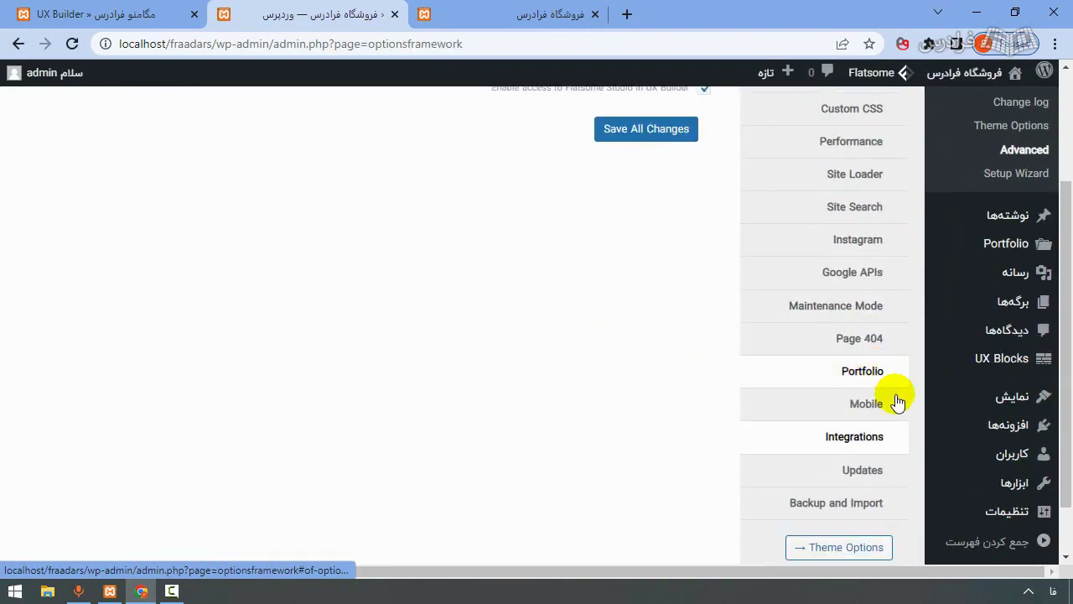
left_click(776, 440)
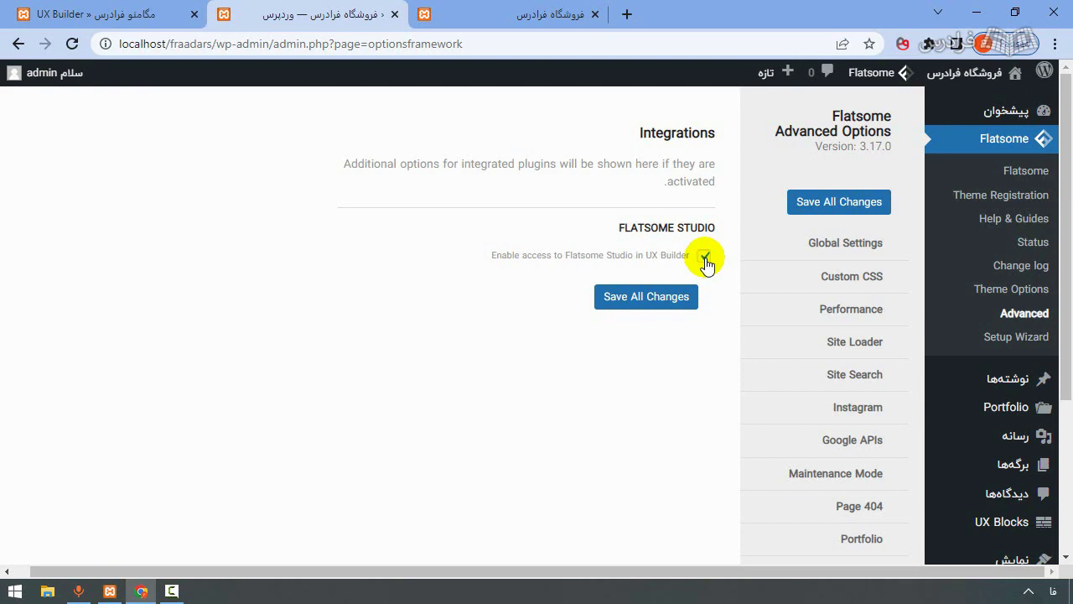
left_click(395, 14)
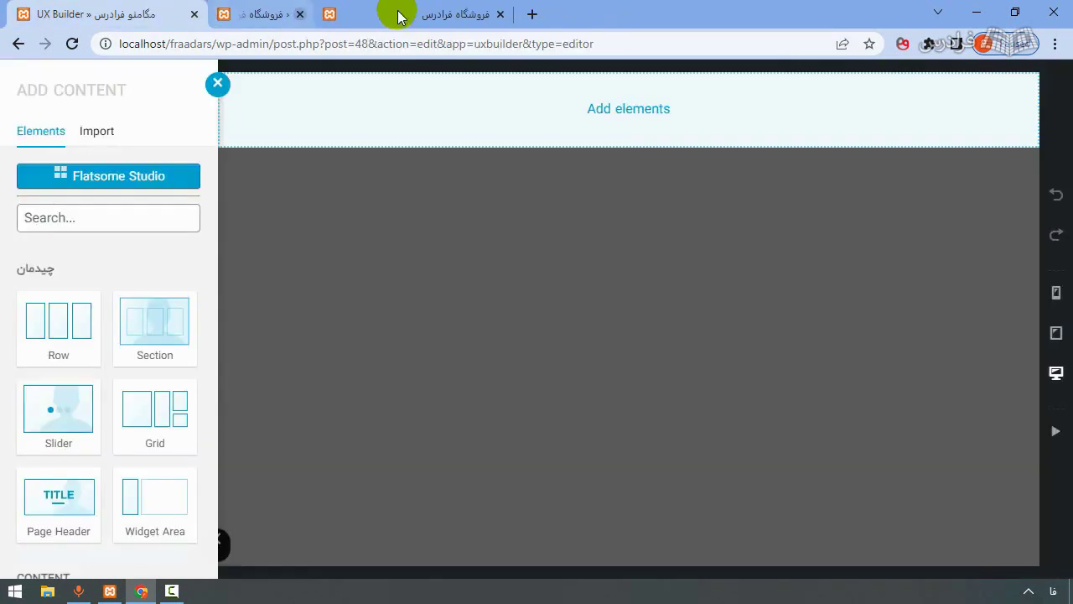
Preview the Custom Dropdown: Wiki layout from Flatsome Studio's Mega Menu category and import it with its image.
left_click(114, 179)
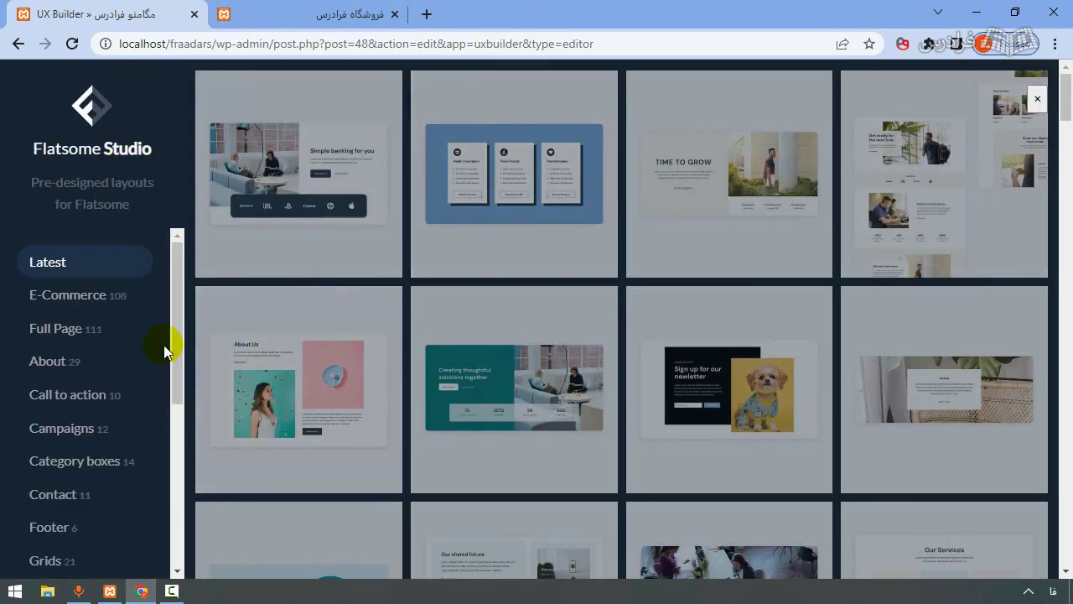
left_click_drag(174, 310, 174, 414)
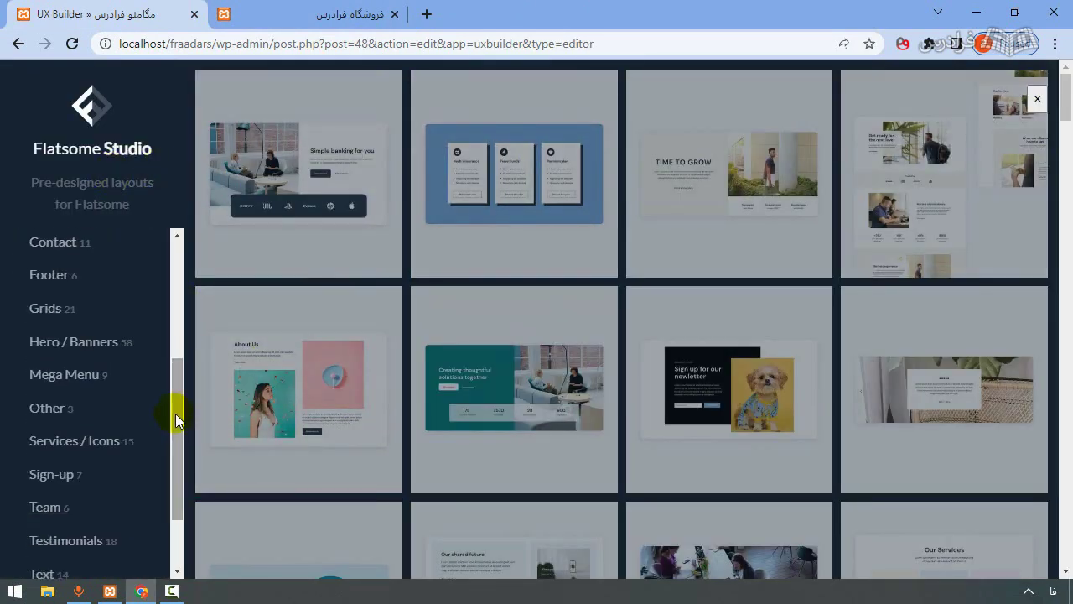
left_click(48, 379)
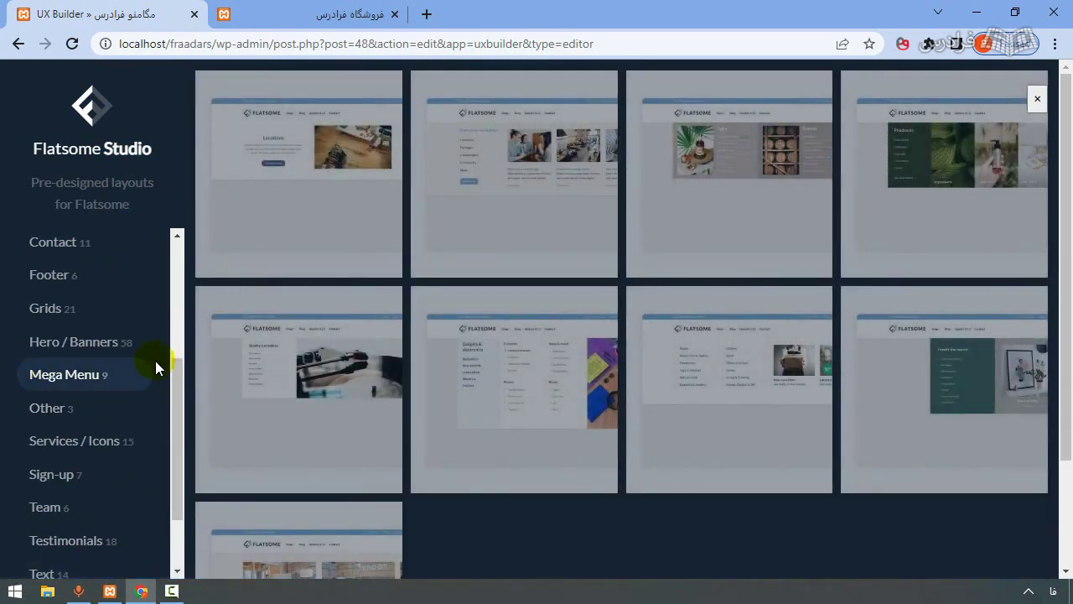
mouse_move(605, 403)
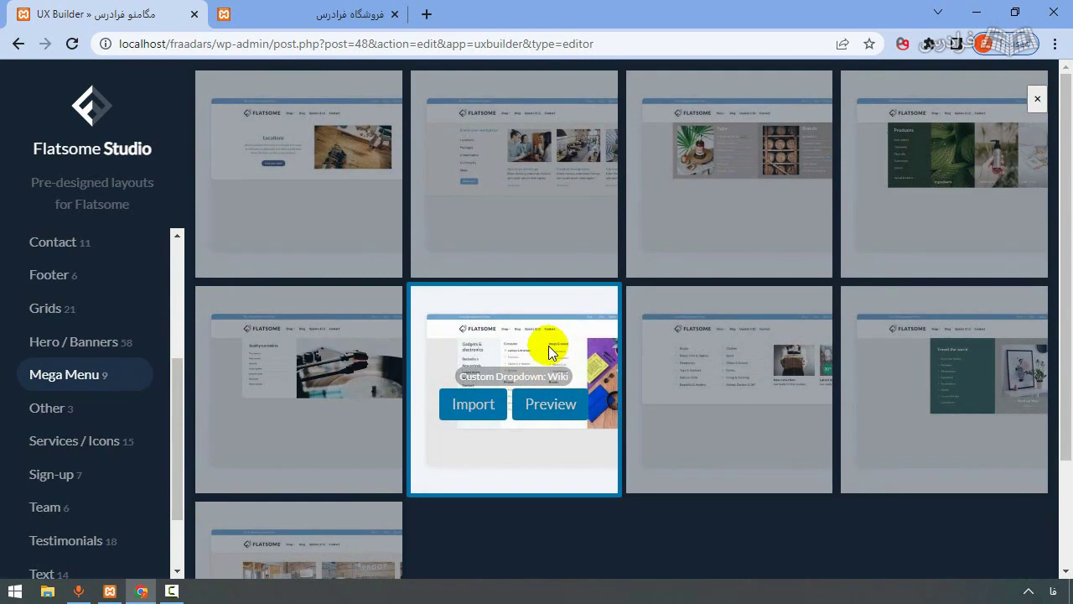
left_click(549, 404)
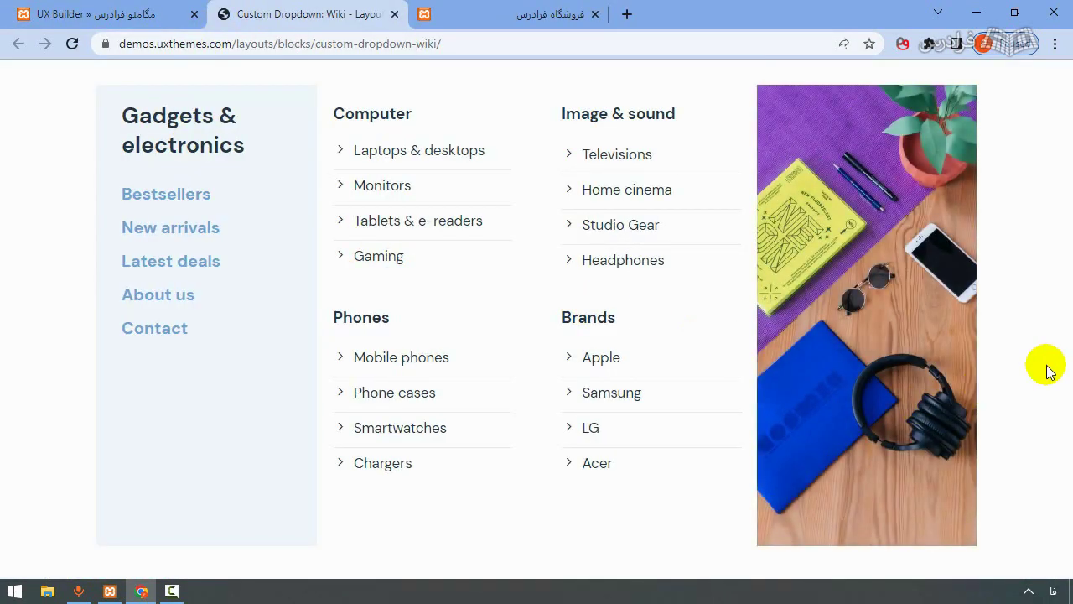
left_click(395, 14)
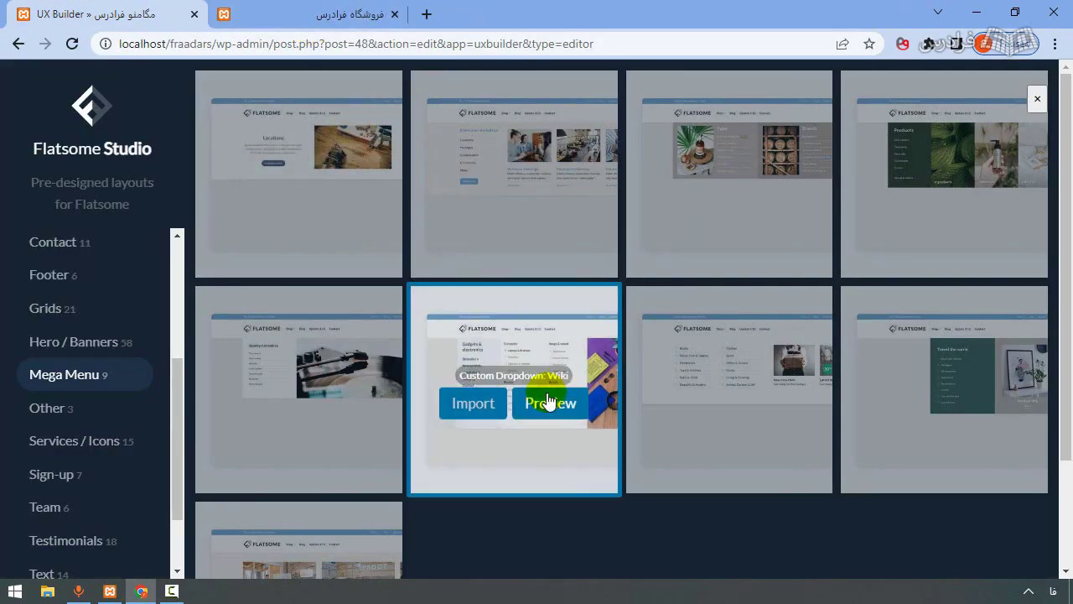
left_click(473, 403)
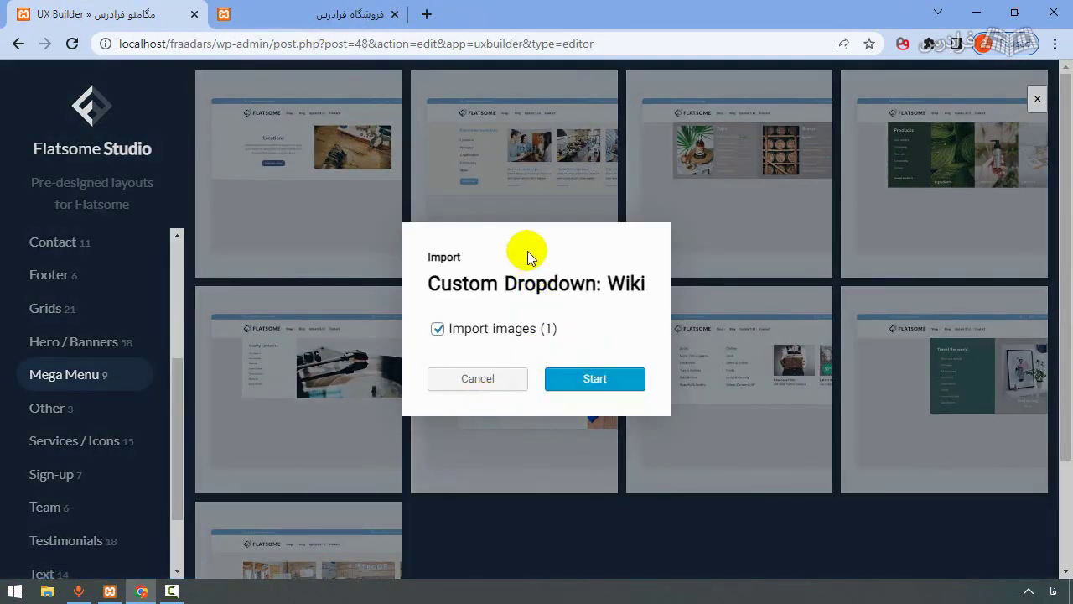
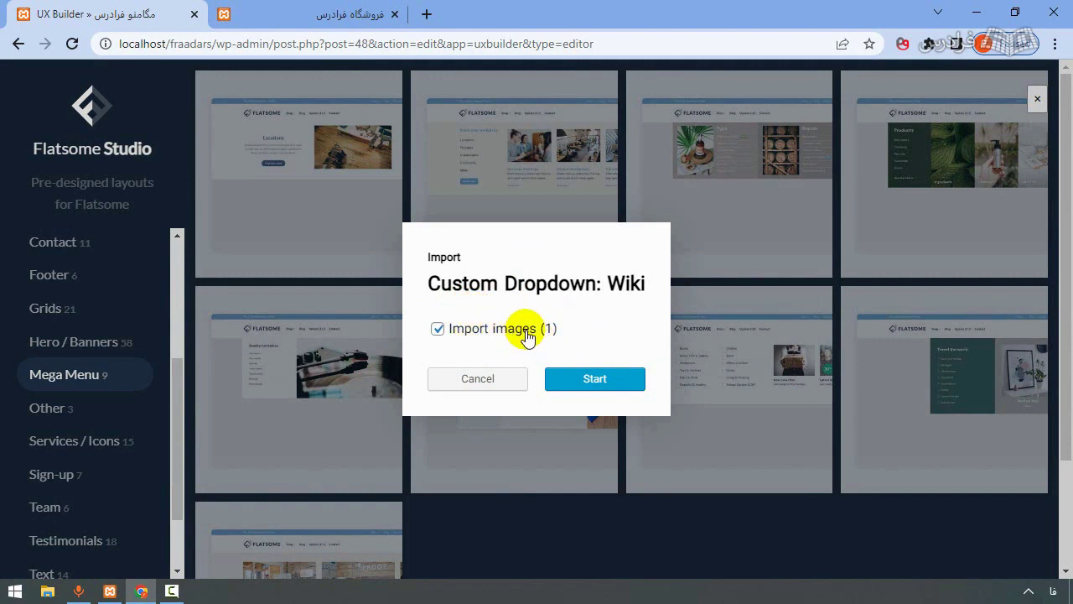
left_click(592, 377)
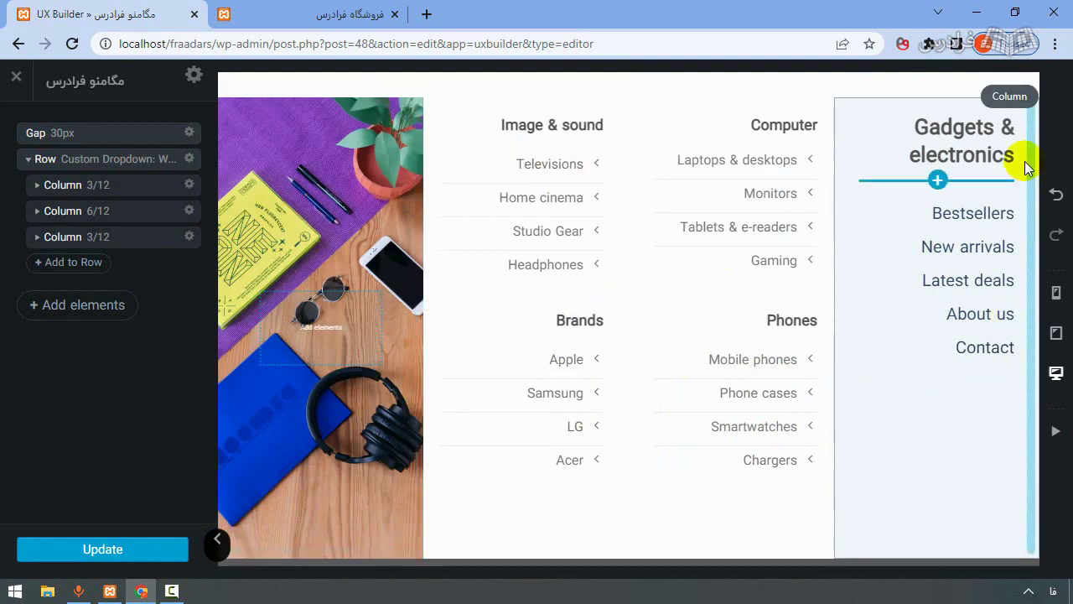
Replace the Gadgets & electronics heading text with ابزار های الکترونیکی and set its font size to 0.75 rem.
left_click(956, 149)
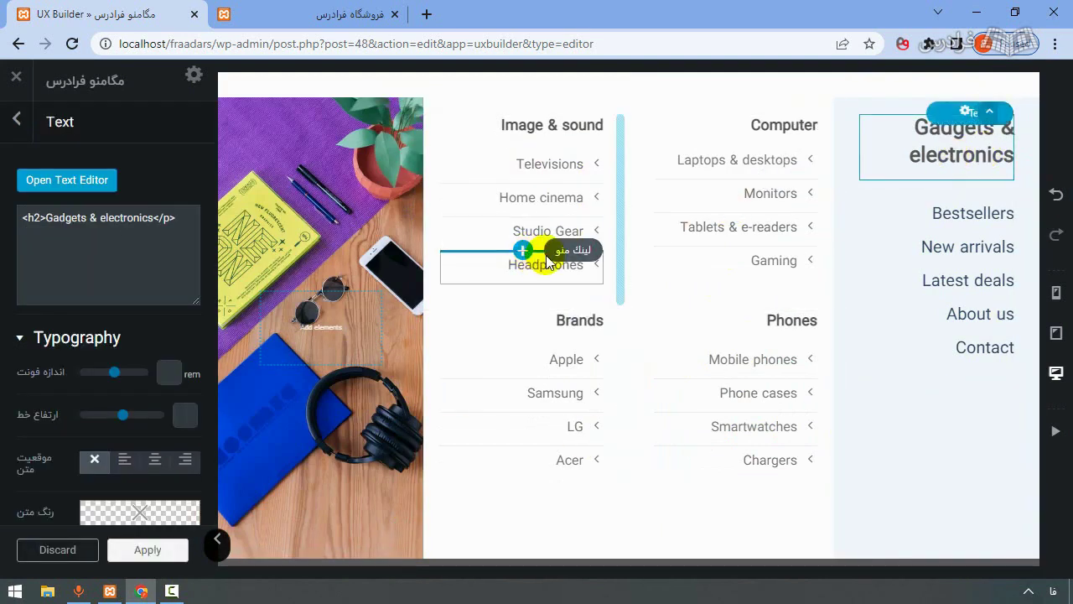
left_click_drag(154, 217, 49, 223)
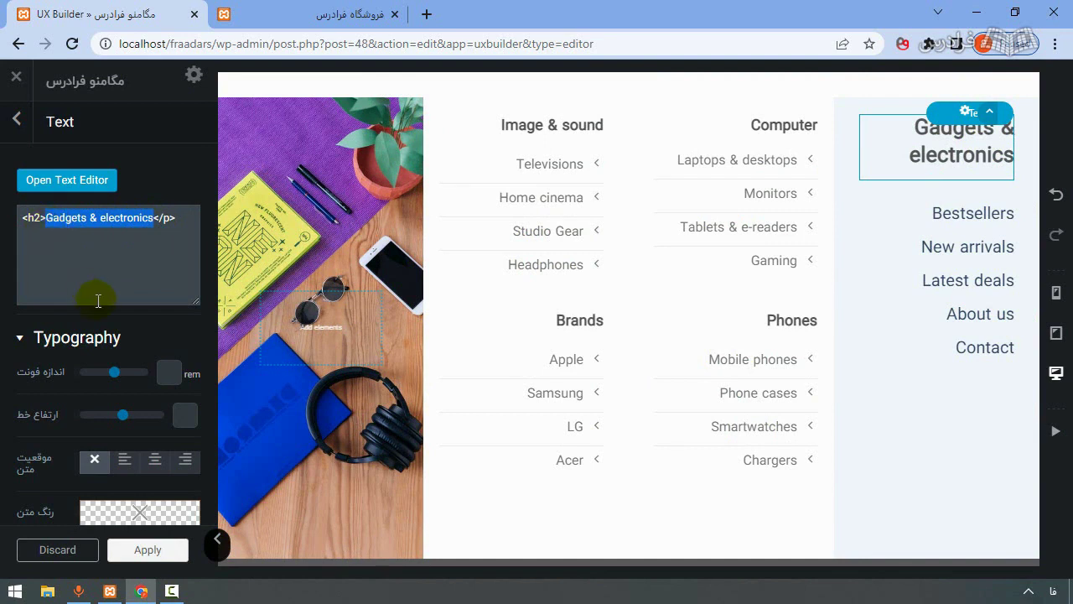
key("BackSpace")
type("ابزار های ")
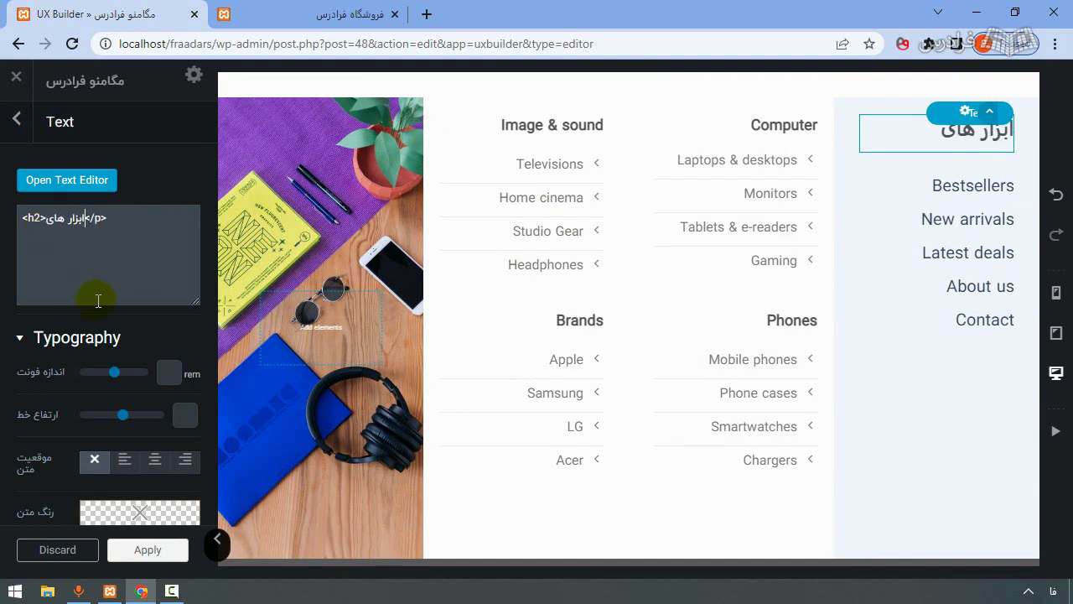
type("الک")
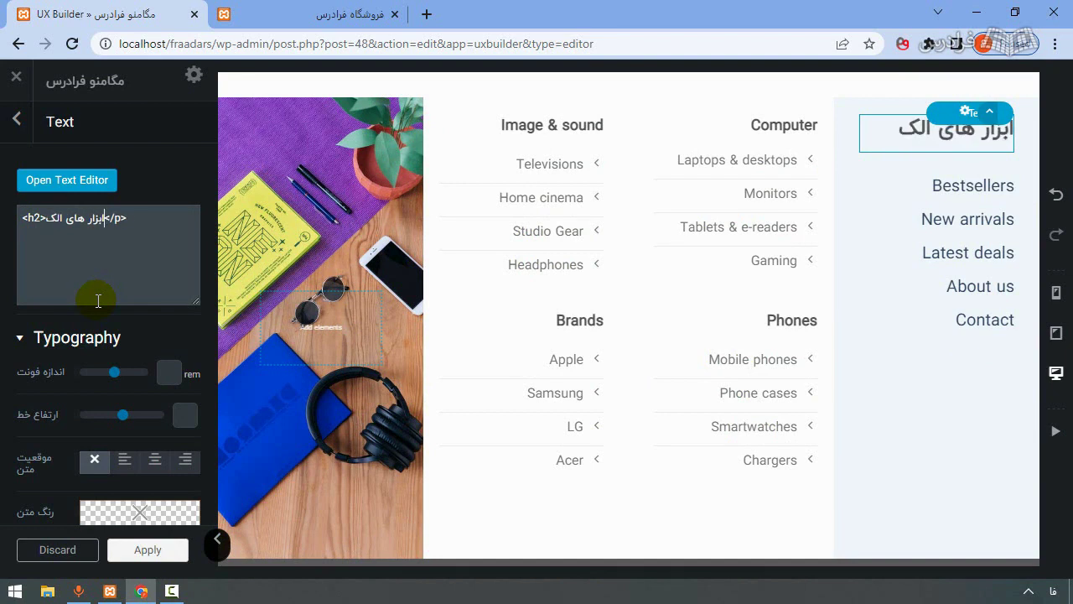
type("ترونیکی")
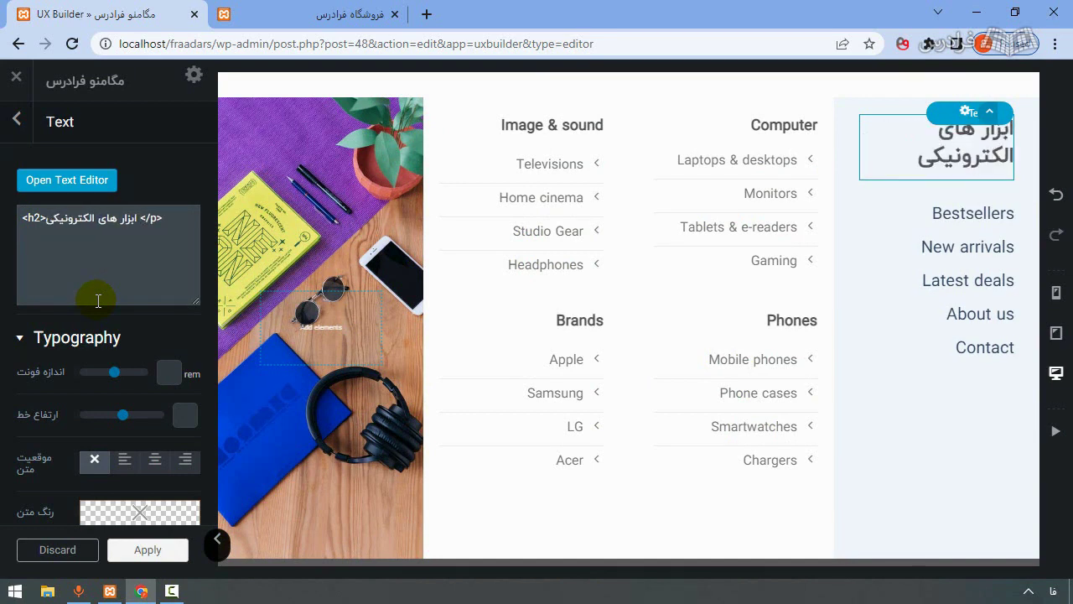
left_click_drag(114, 372, 65, 371)
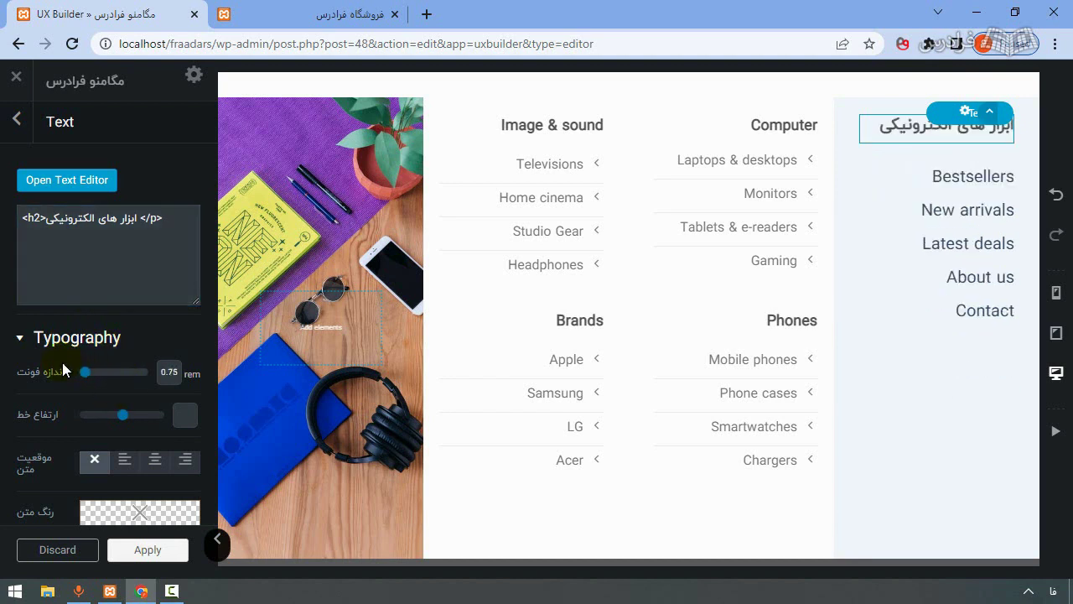
Change the Bestsellers link text in the list under the ابزار های الکترونیکی heading to بهترین فروشندگان.
left_click(948, 191)
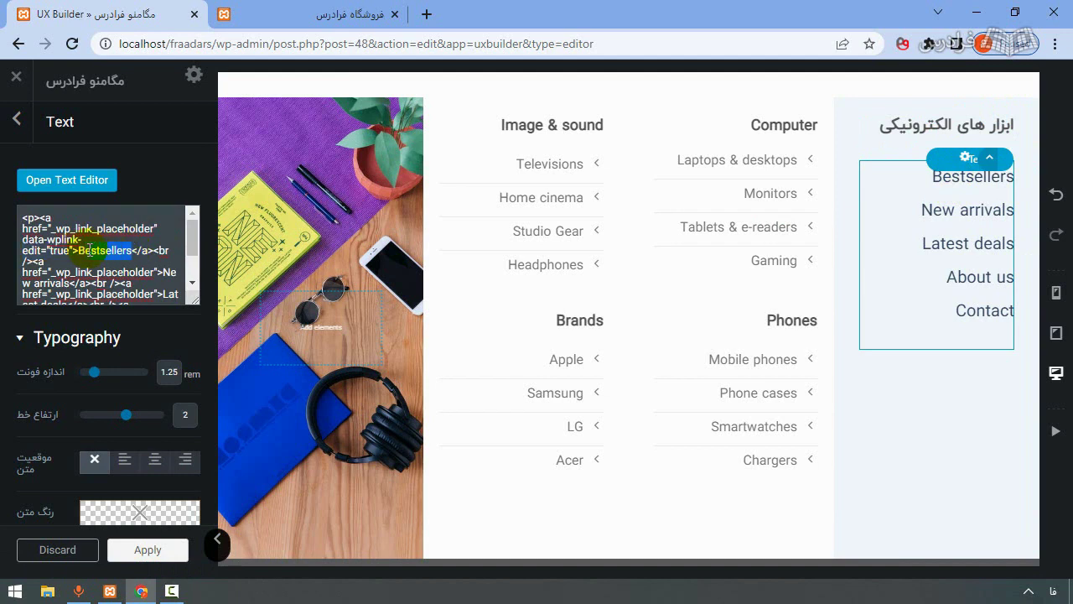
key("BackSpace")
key("BackSpace")
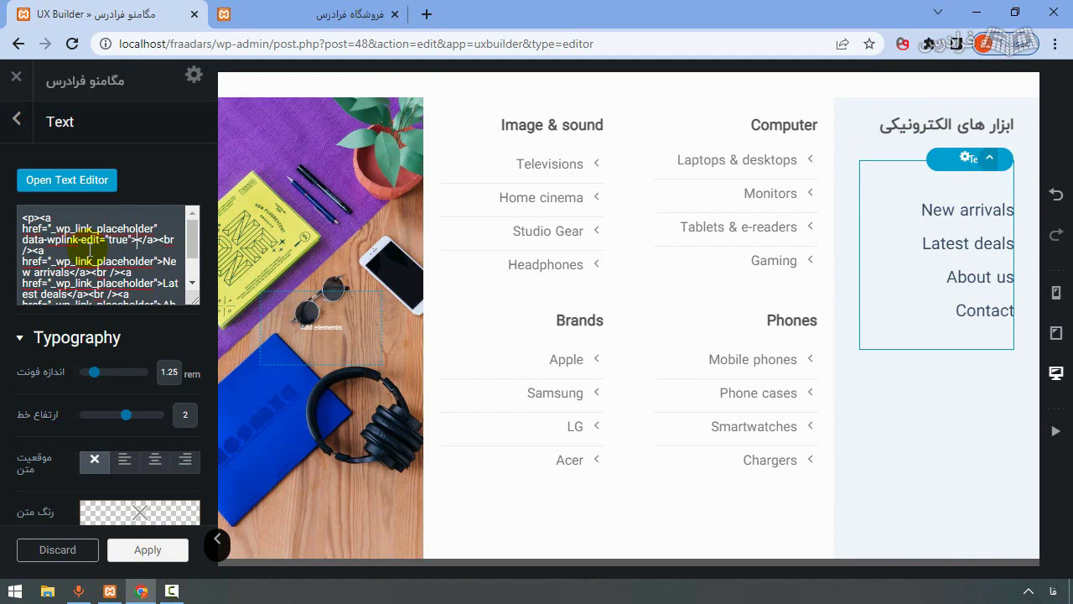
type("بهترین فروش")
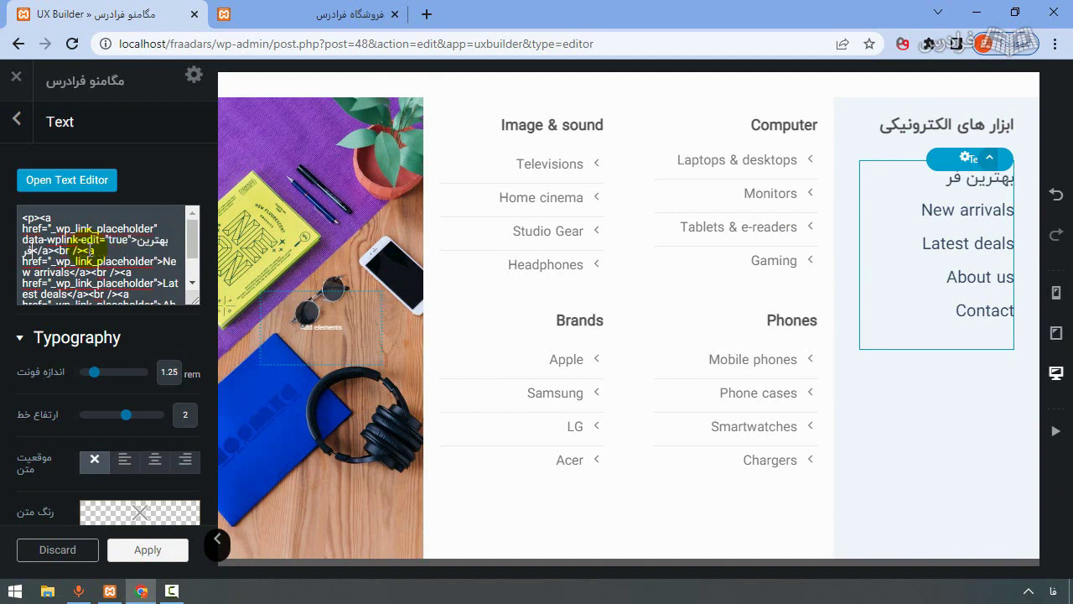
type("ندگان")
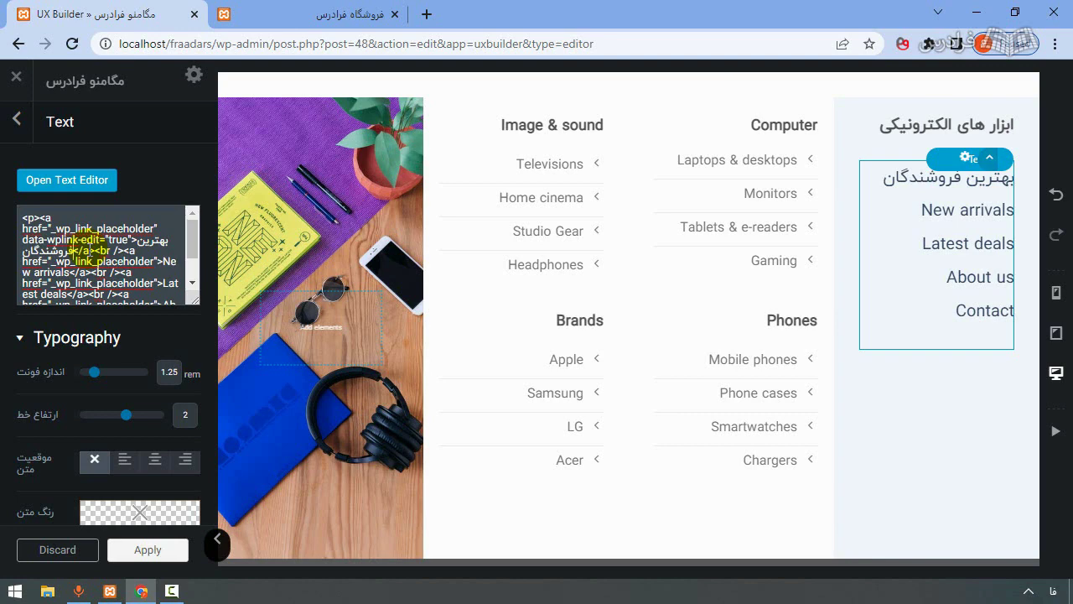
Replace the New arrivals link text in the same text element with تازه رسیده ها, keeping its HTML link tags.
double_click(957, 210)
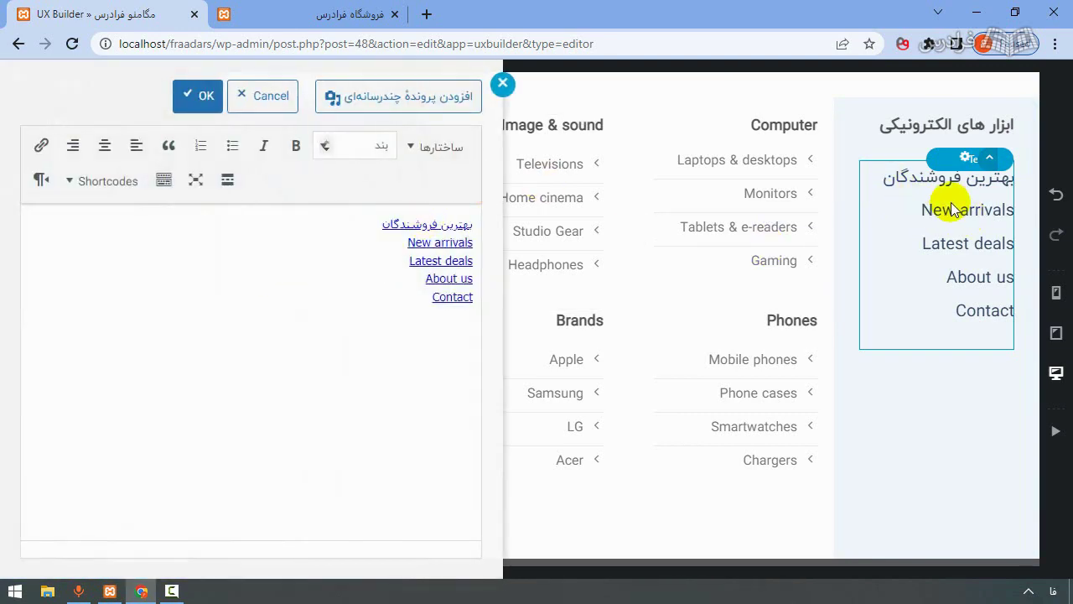
left_click(945, 209)
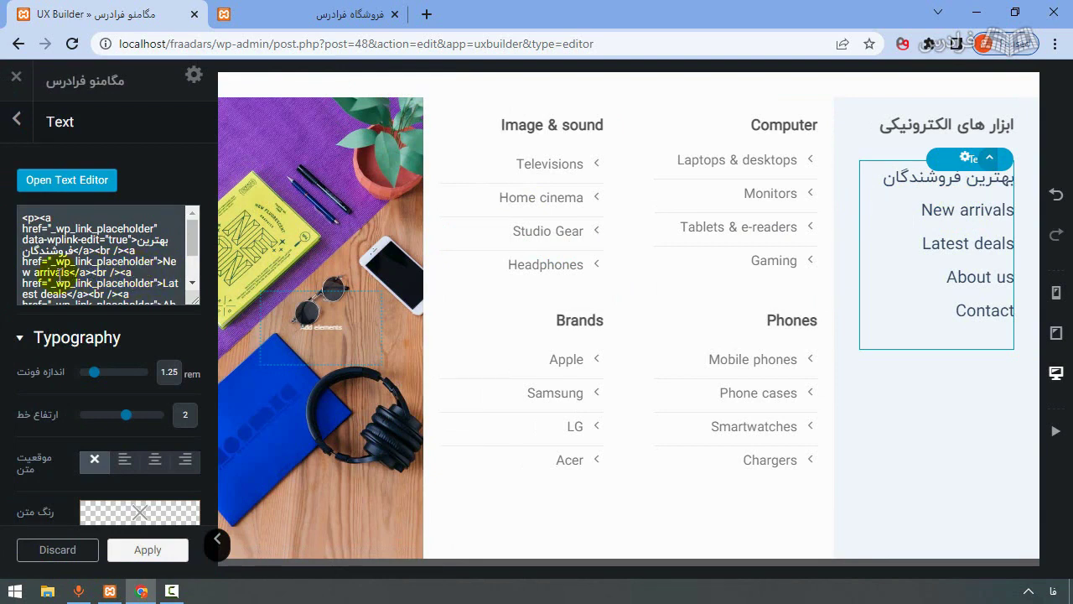
left_click_drag(68, 273, 164, 261)
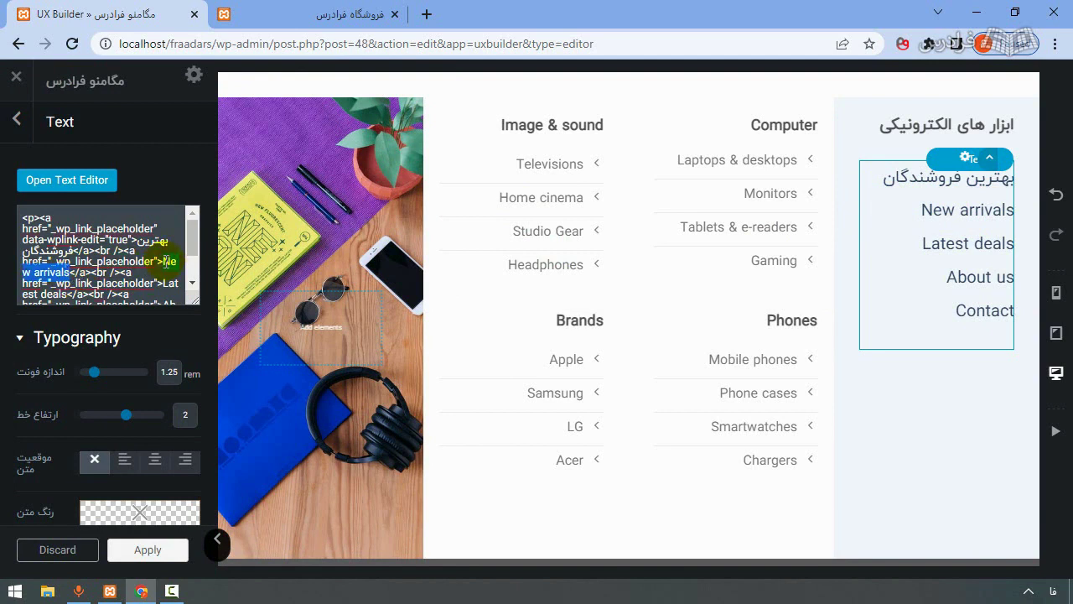
type("تازه")
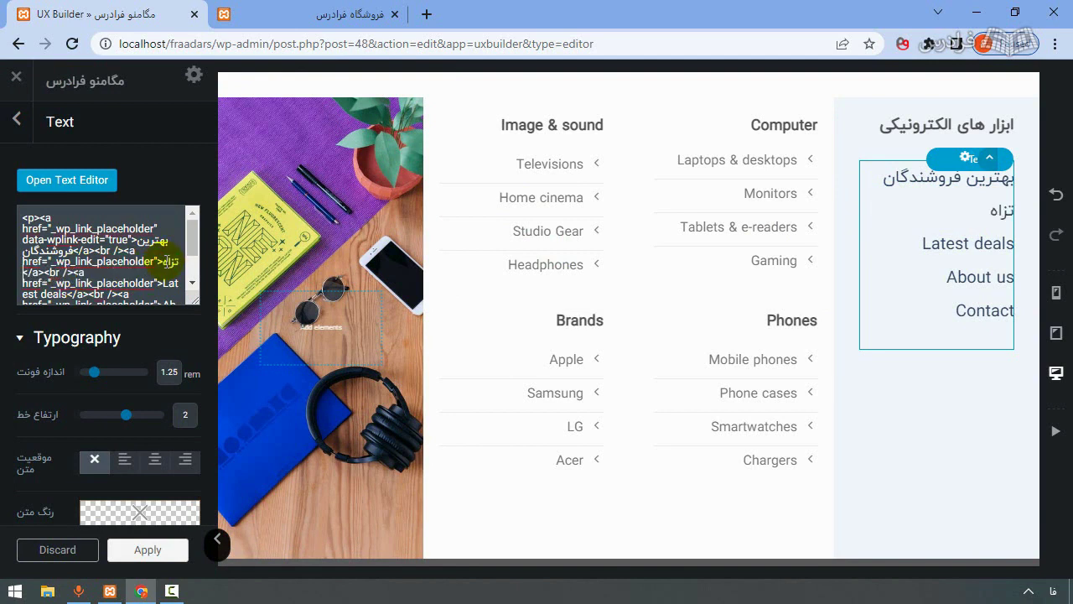
key("BackSpace")
key("BackSpace")
key("BackSpace")
key("BackSpace")
type("تز")
type("ازه رسیده")
type(" ها")
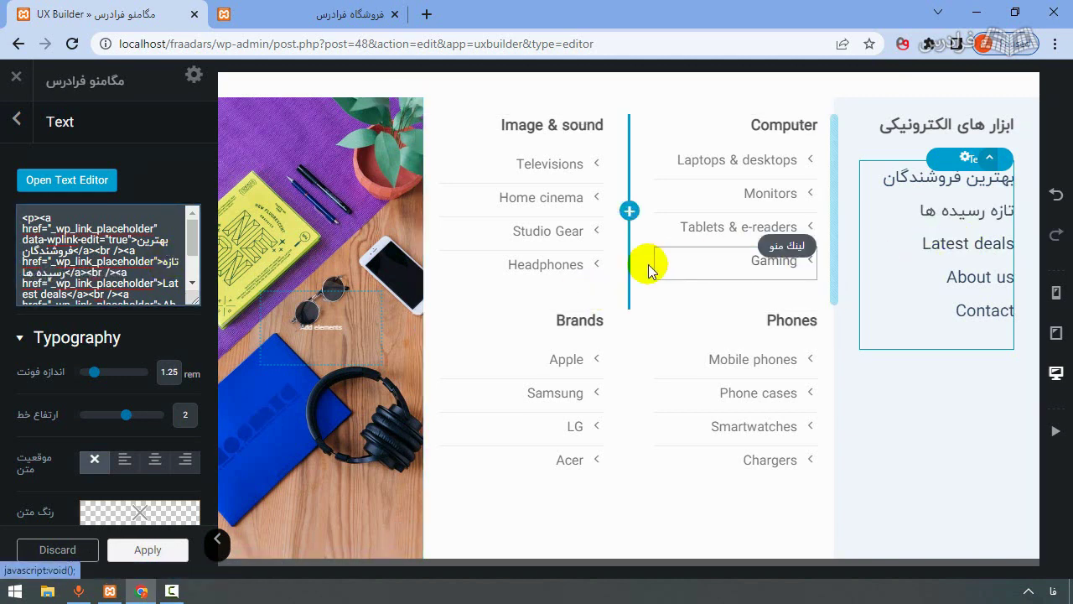
Replace the Latest deals link text in the text element's HTML with آخرین معاملات.
left_click(84, 264)
scroll(92, 262, "down", 1)
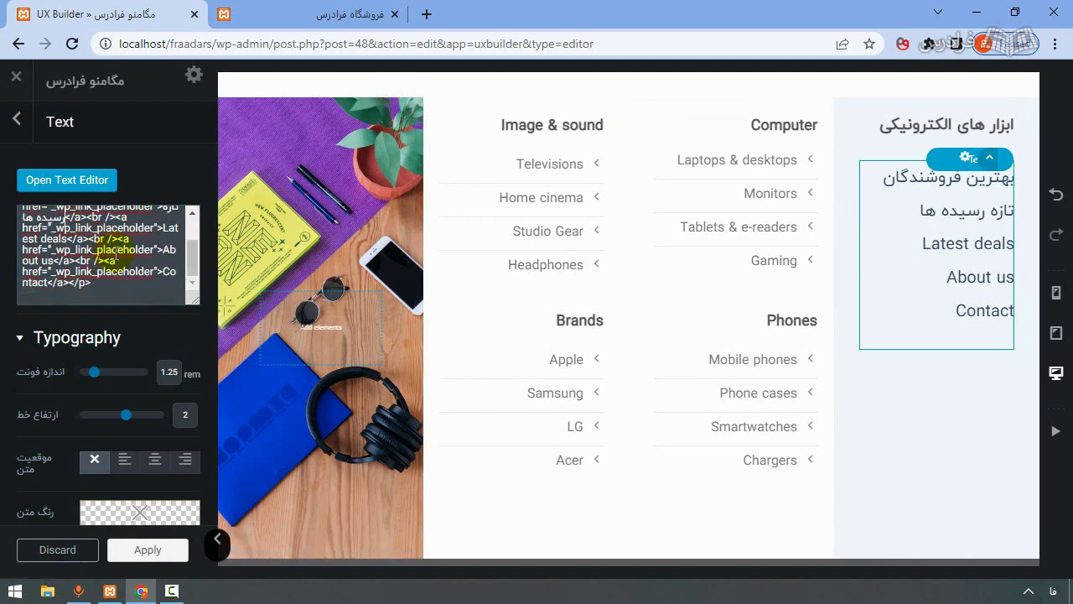
left_click(42, 249)
left_click_drag(67, 239, 178, 229)
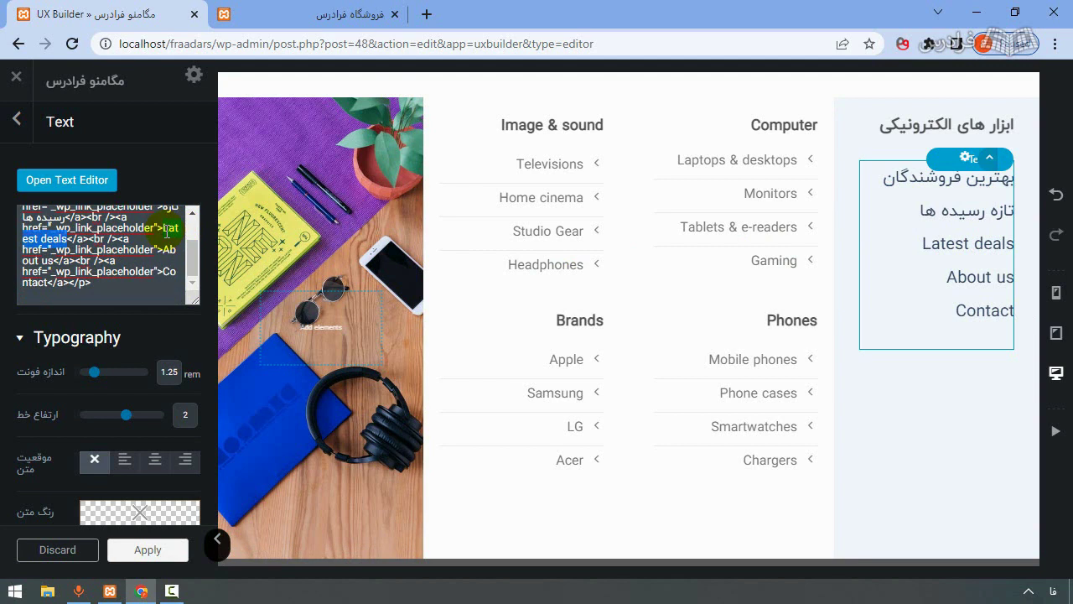
type("آخرین معا")
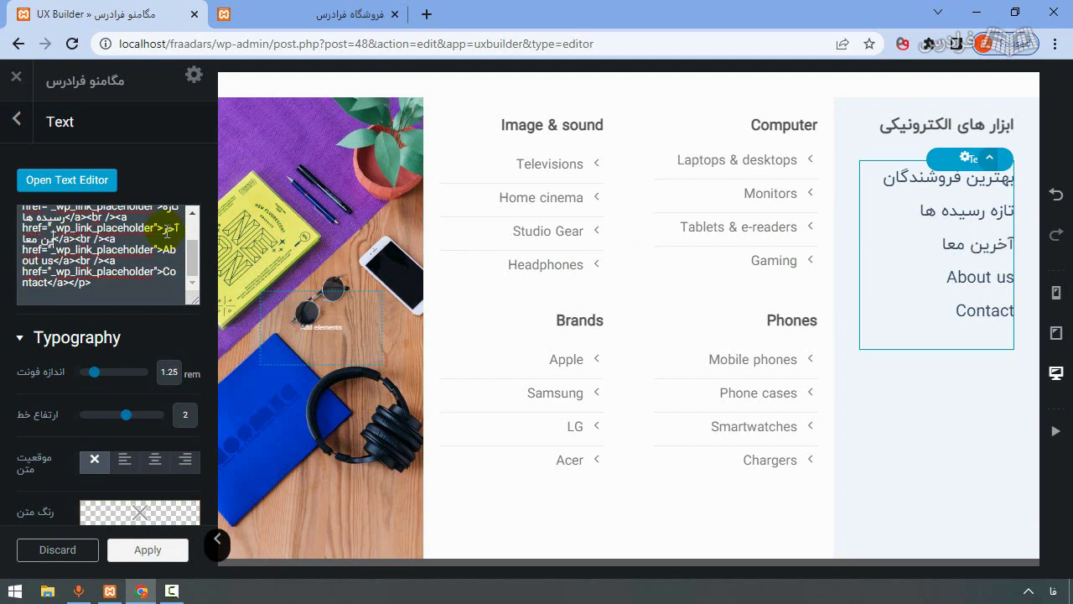
type("ملات")
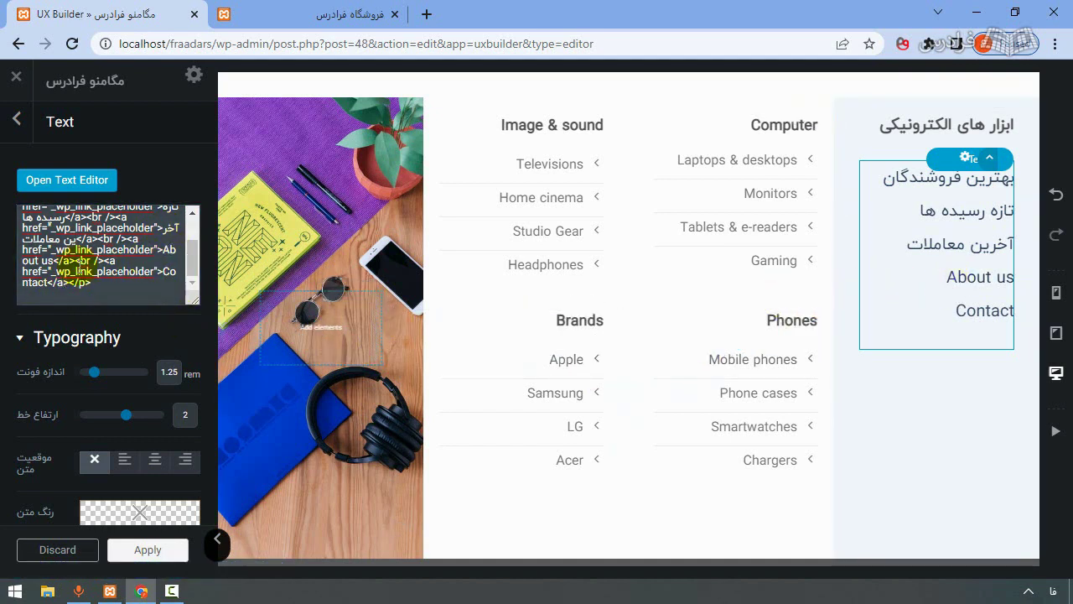
Replace the About us link text with درباره ما and the Contact link text with تماس با ما.
left_click(54, 260)
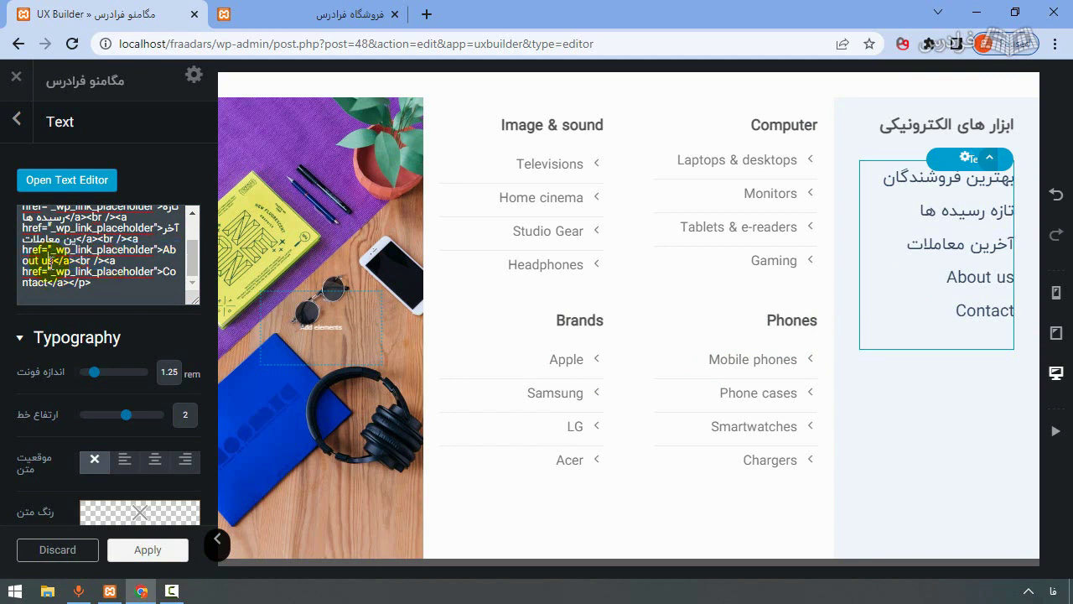
left_click_drag(53, 261, 166, 249)
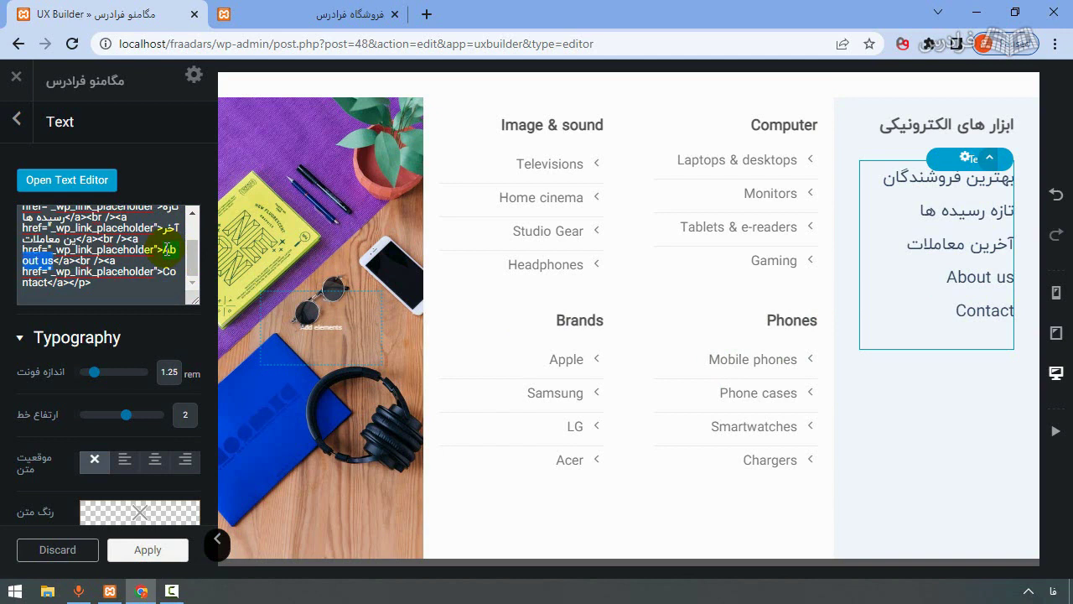
type("درباره ما")
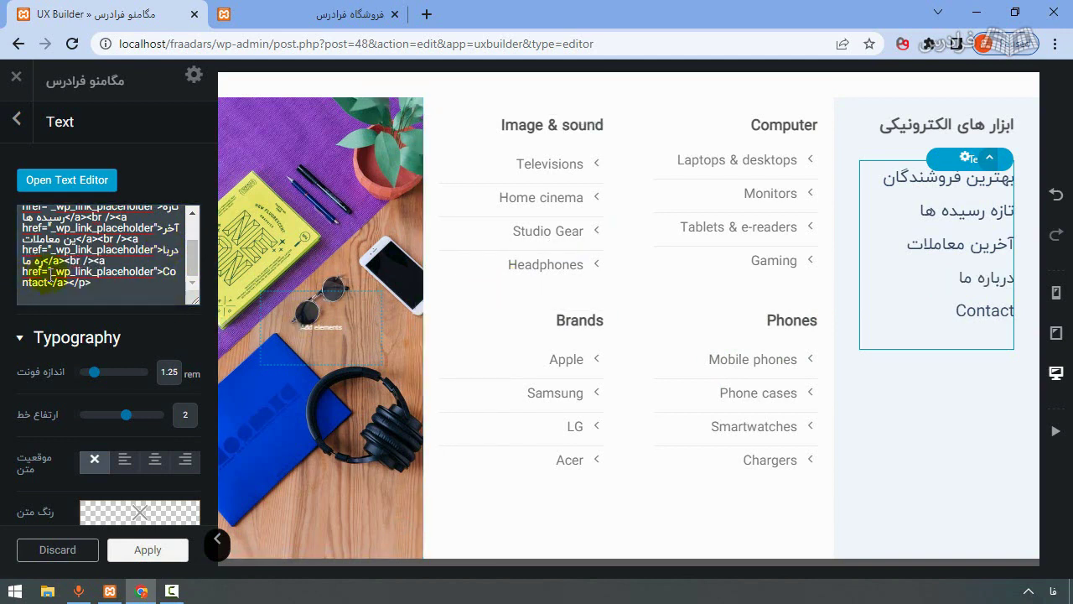
left_click_drag(47, 282, 169, 271)
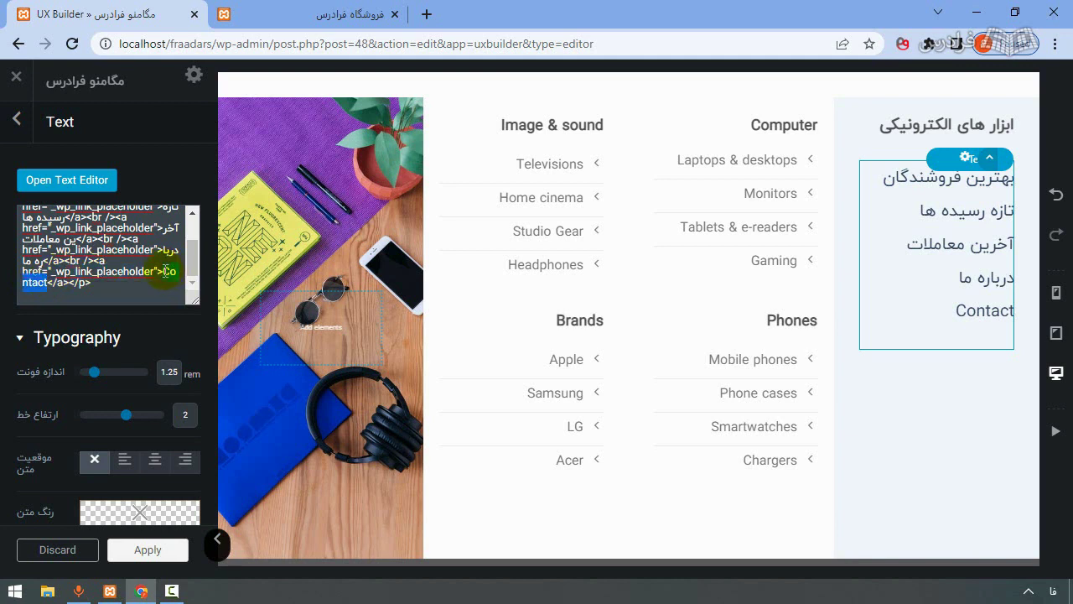
type("تماس با")
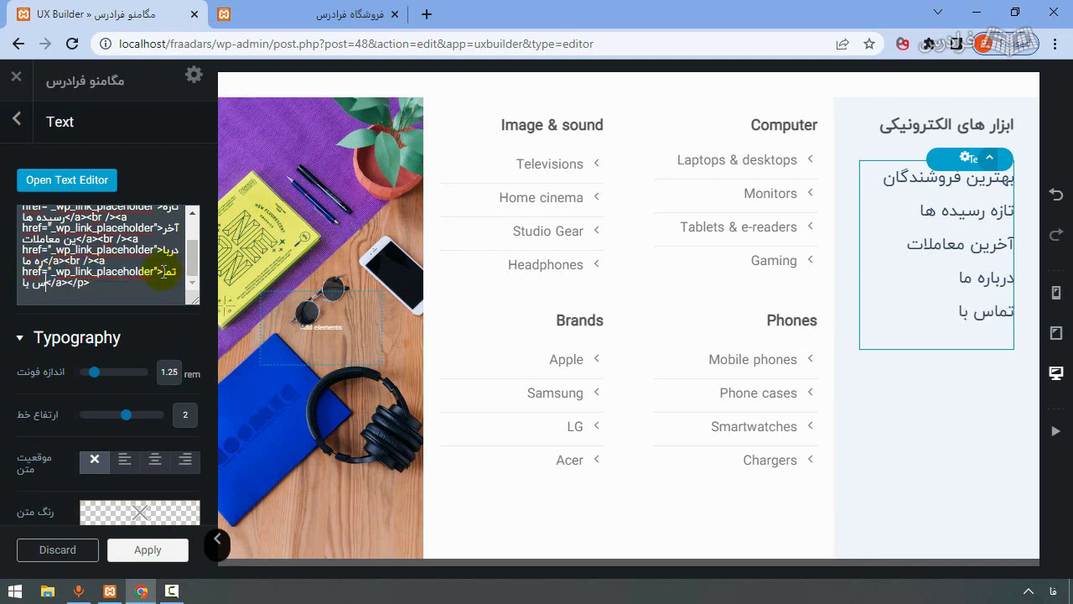
type(" ما")
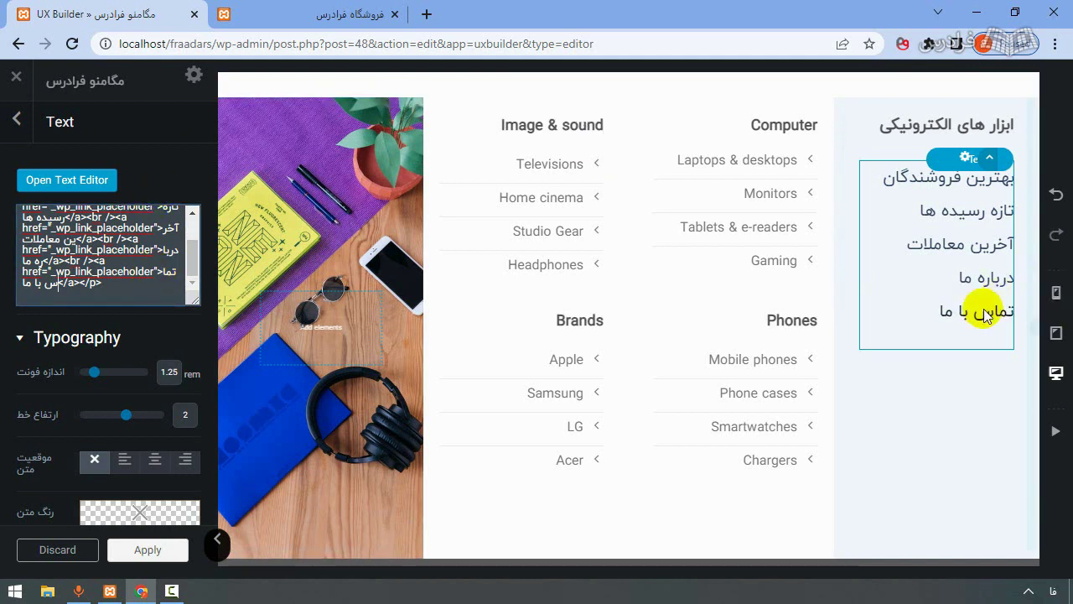
Change the Computer column heading to کامپیوتر, keeping its h4 tags.
left_click(779, 132)
left_click(45, 220)
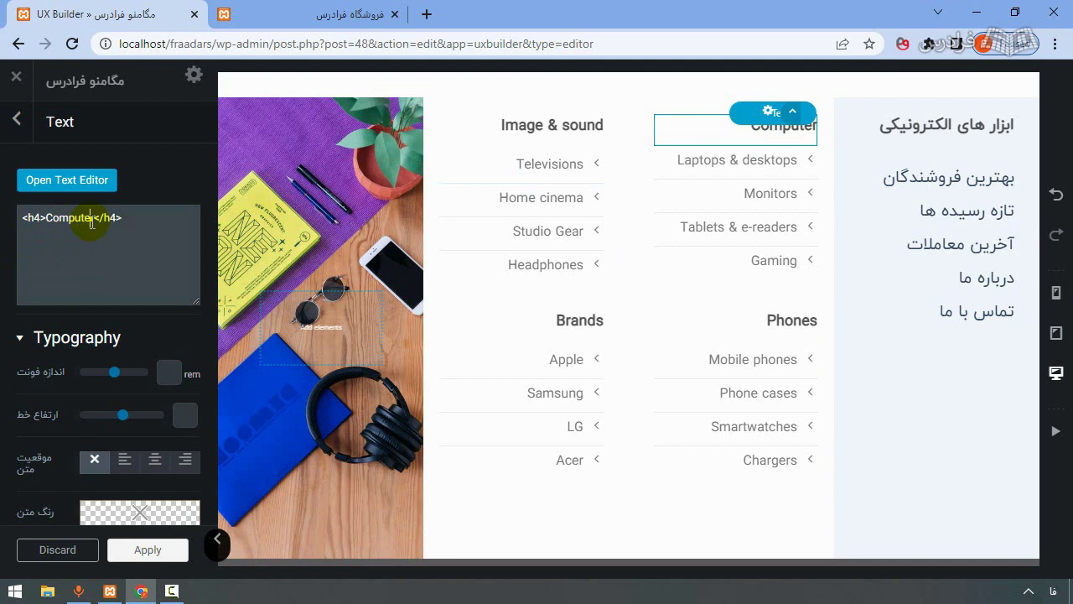
left_click_drag(96, 217, 42, 218)
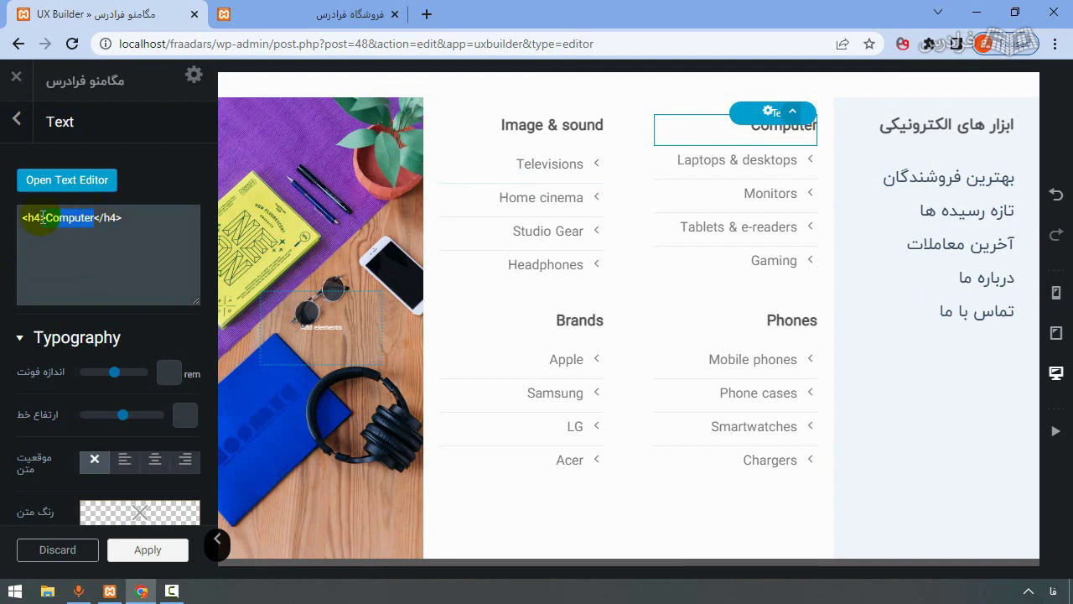
type("کام")
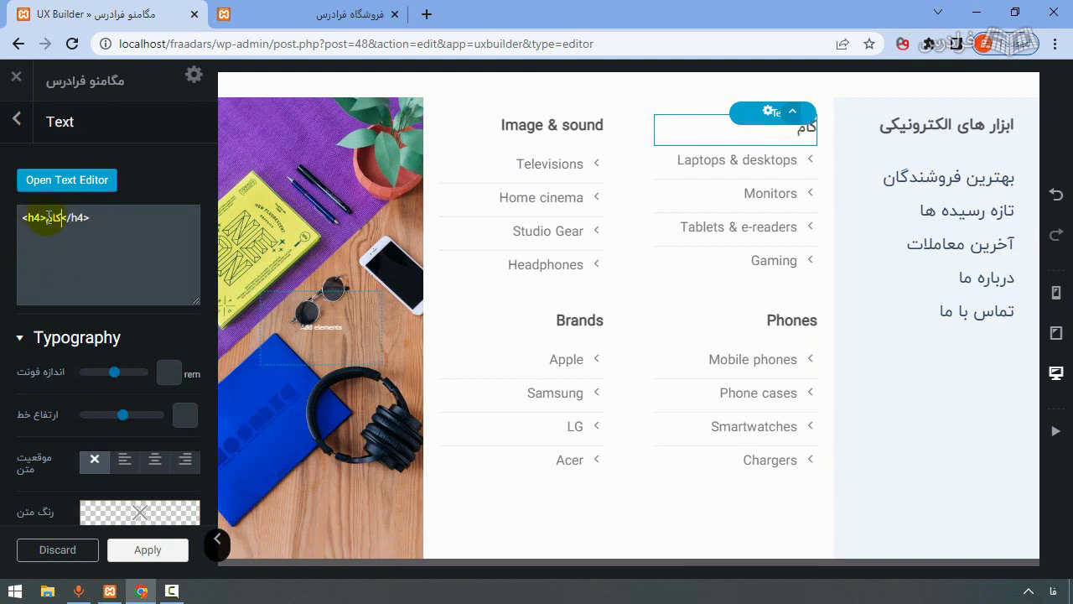
type("پیوتر")
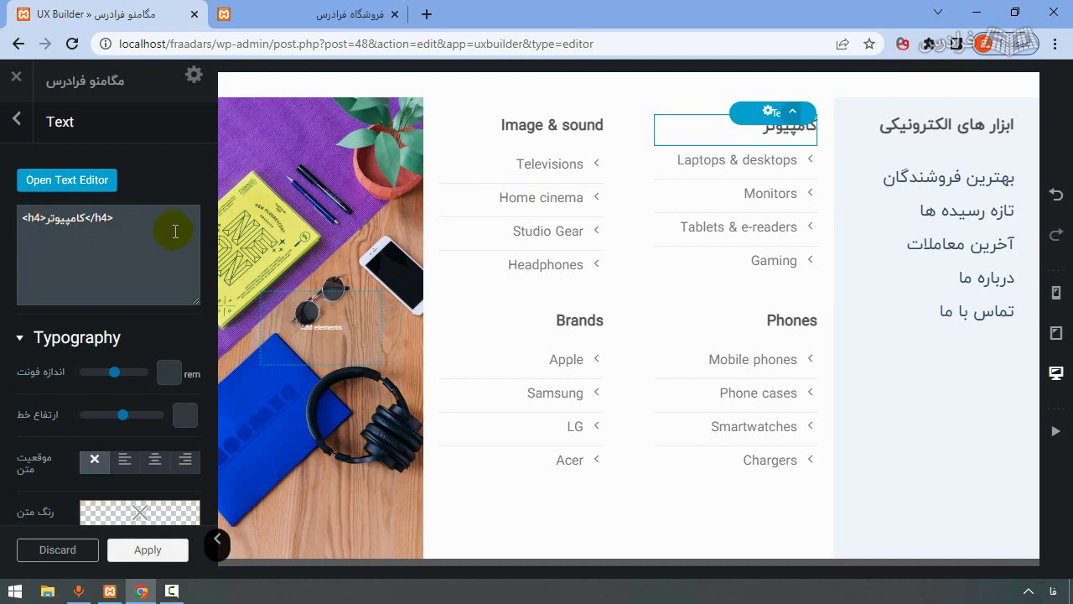
Rename the menu links Laptops & desktops, Monitors and Tablets & e-readers to لپتاپ, مانیتور and تبلت.
left_click(699, 161)
triple_click(173, 185)
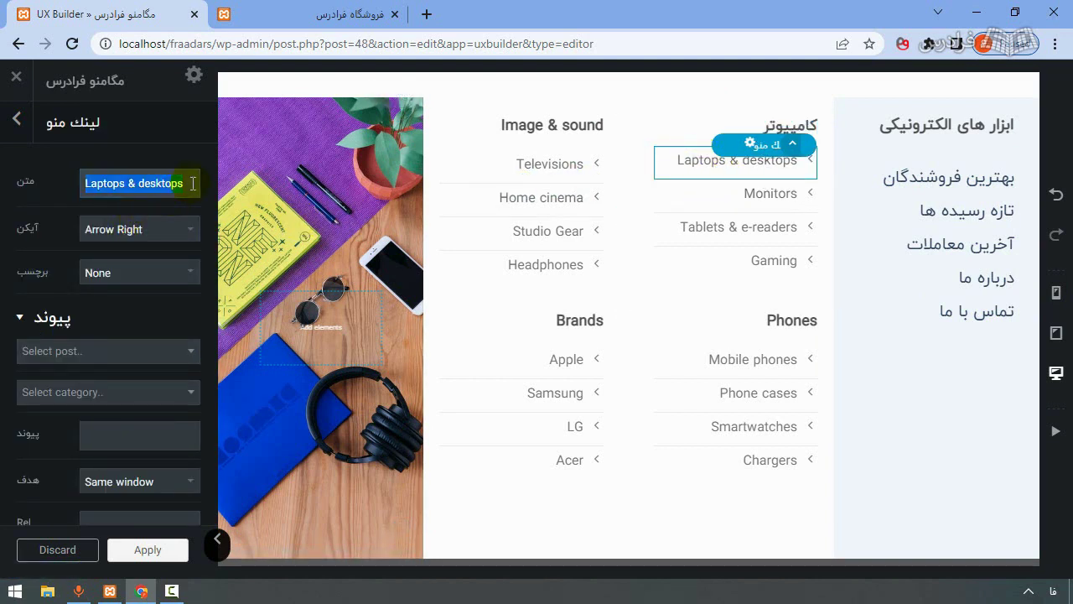
type("لپتاپ")
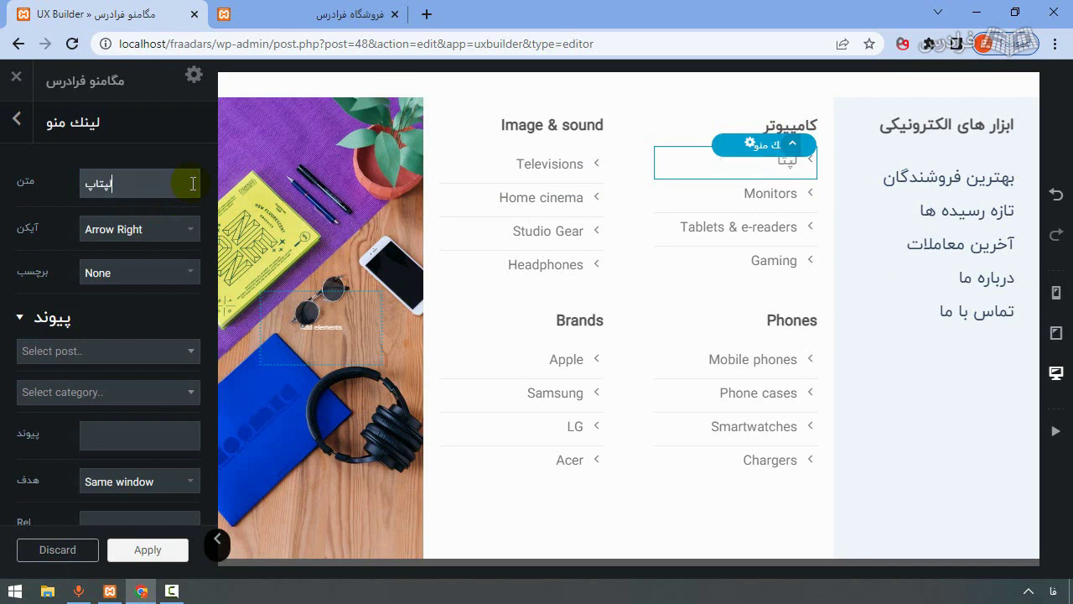
left_click(738, 199)
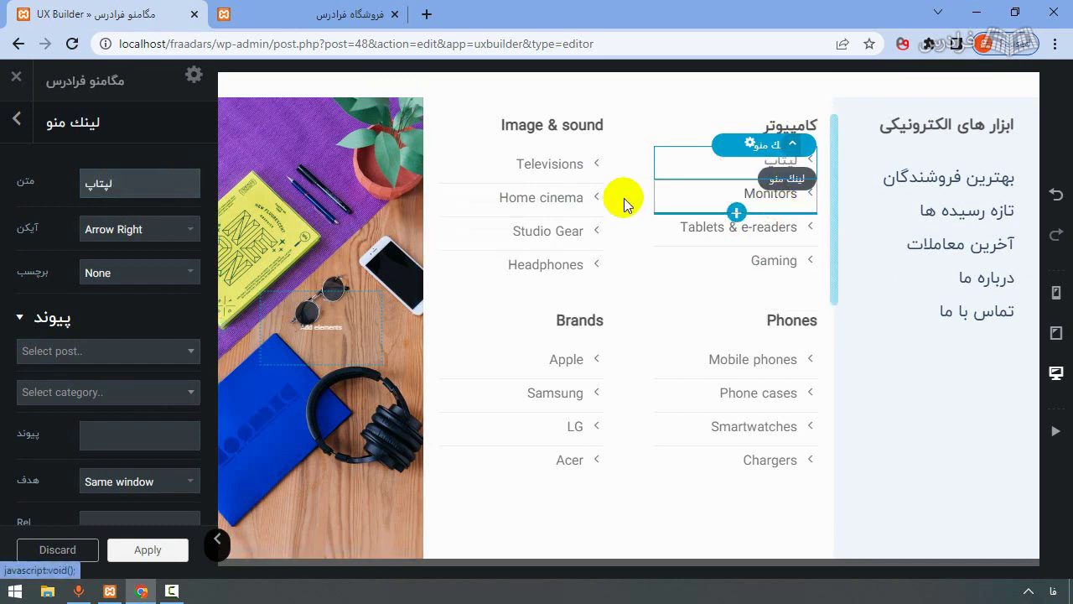
triple_click(156, 196)
type("مانیتور")
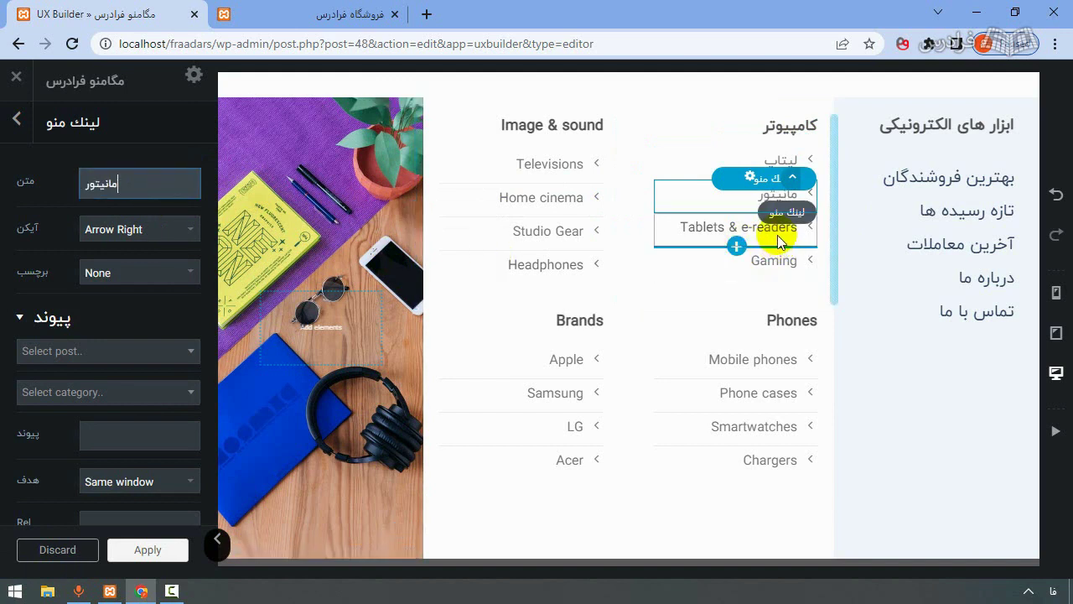
left_click(746, 227)
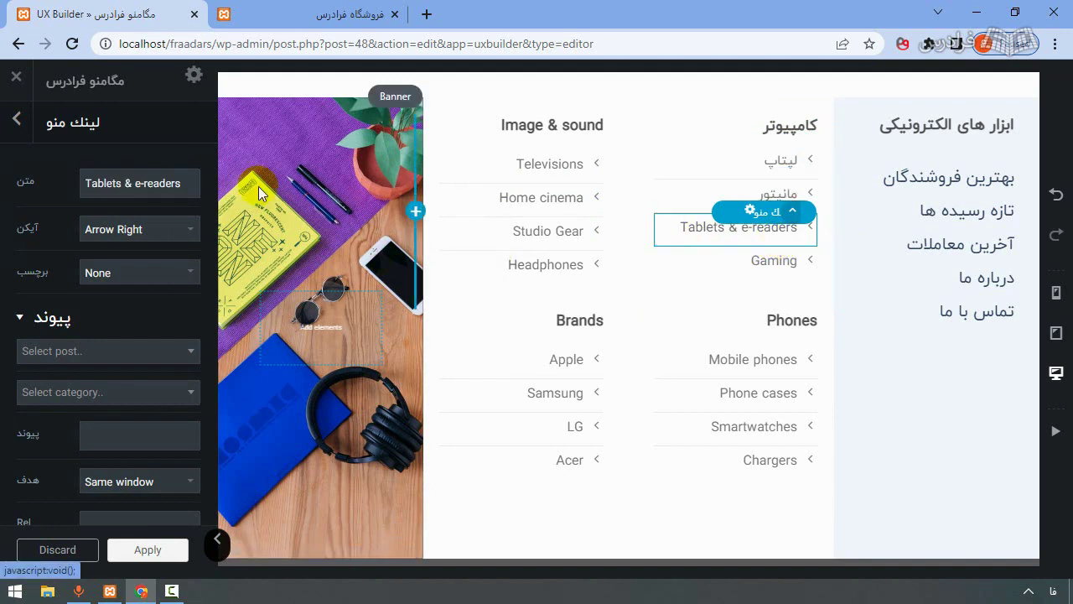
triple_click(146, 182)
type("تبلت")
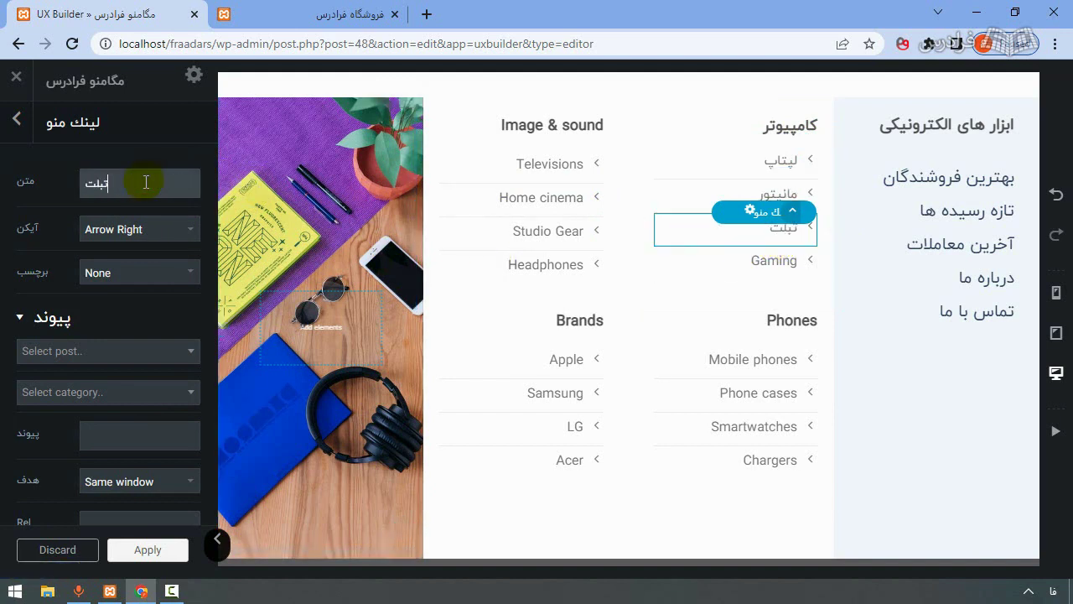
Rename the Gaming menu link to گیمینگ and change the Phones column heading to تلفن, keeping its h4 tags.
left_click(764, 259)
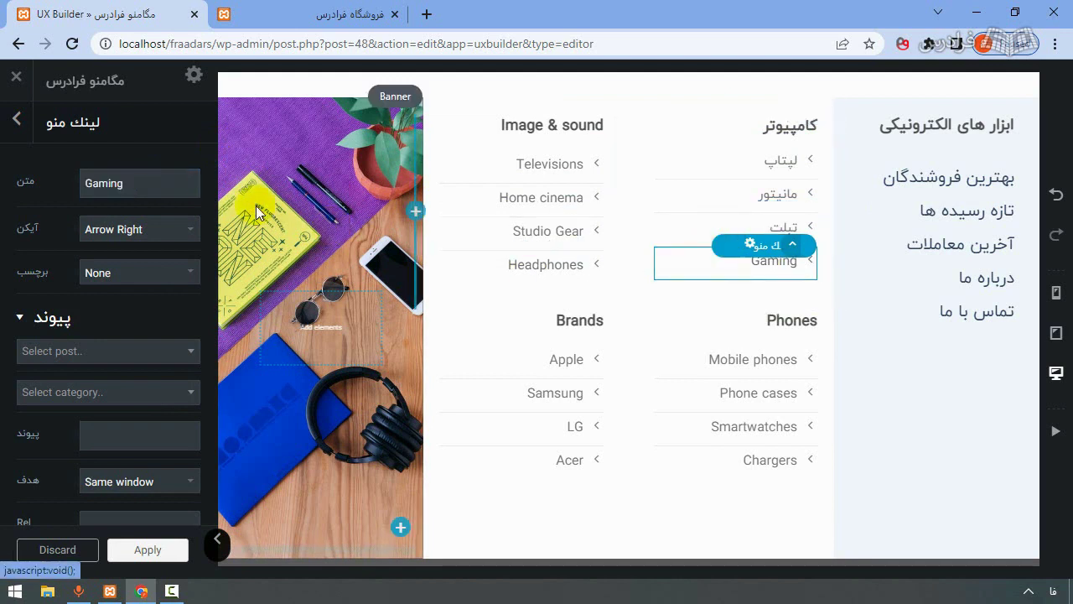
triple_click(144, 178)
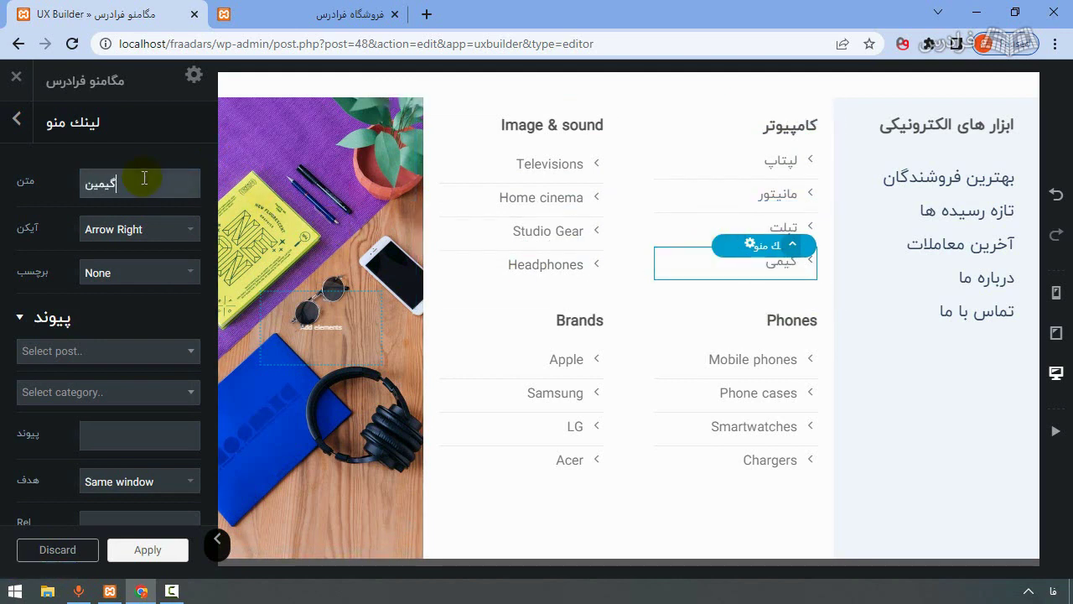
left_click(776, 314)
left_click(81, 218)
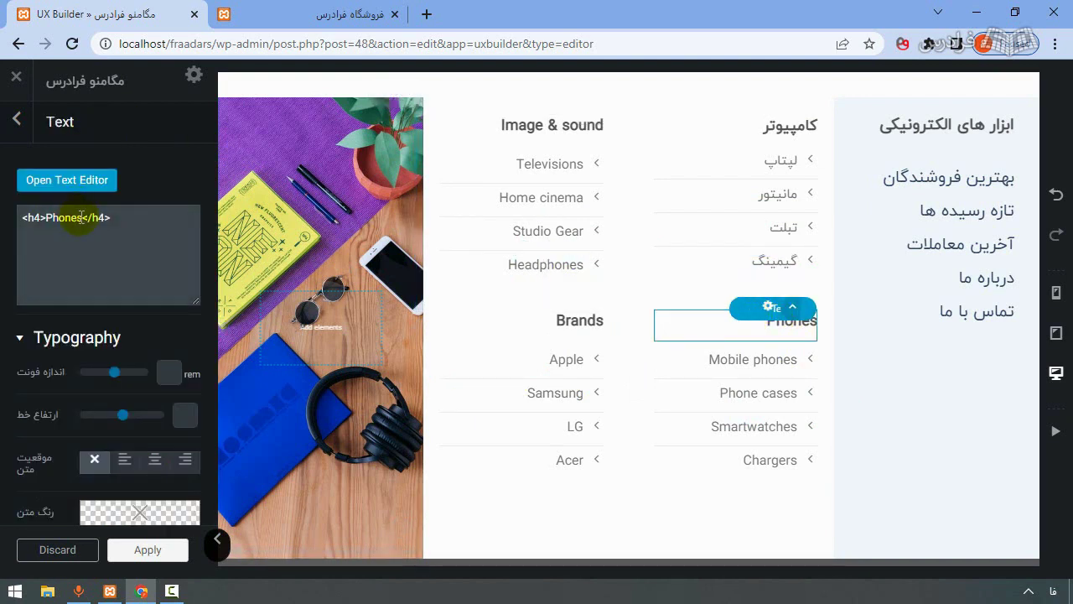
left_click_drag(83, 218, 56, 227)
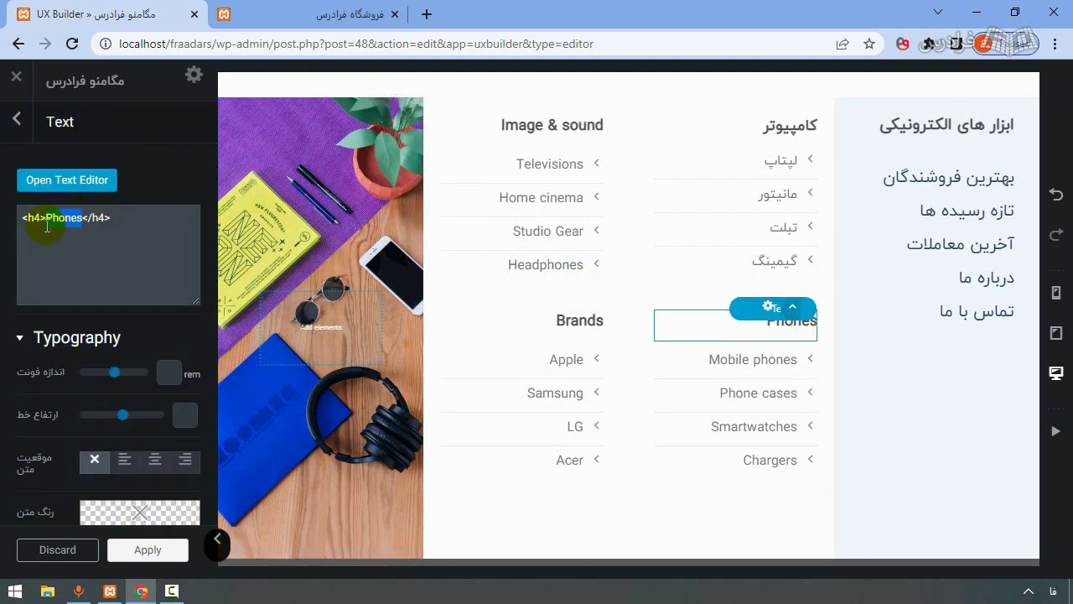
type("تلفن")
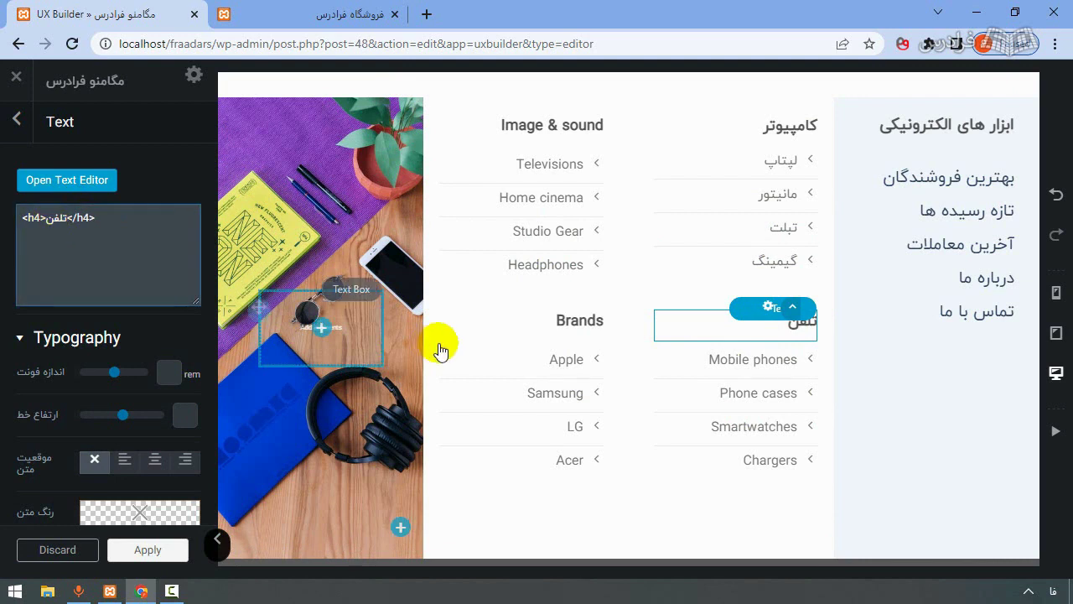
Open the Mobile phones menu link's settings and select its text for editing.
left_click(791, 362)
triple_click(161, 194)
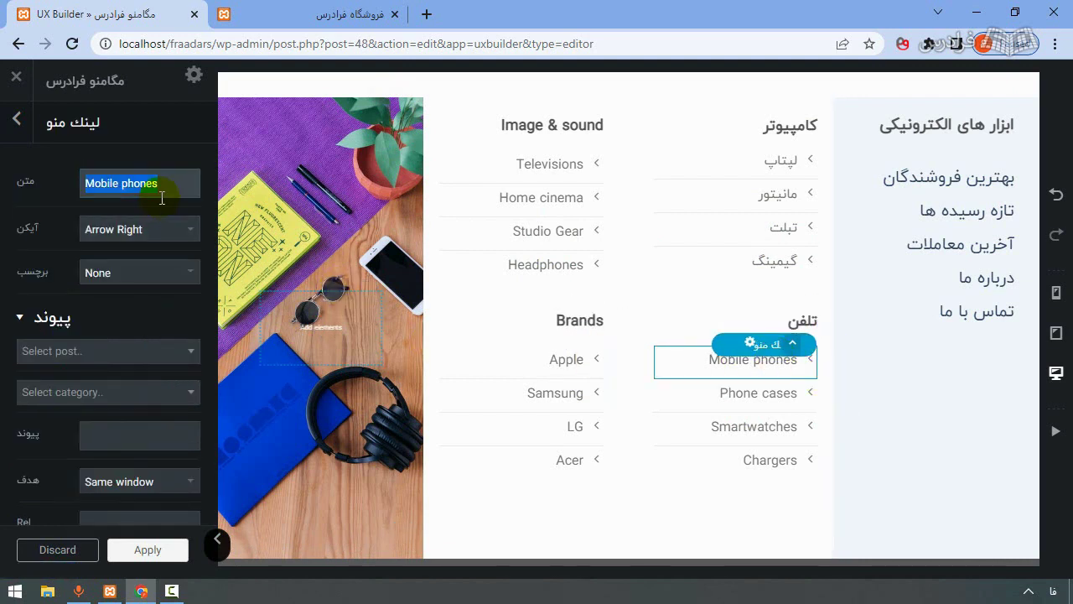
Change the first two links under the تلفن heading to "تلفن همراه" and "کاور گوشی".
type("تلفن همراه")
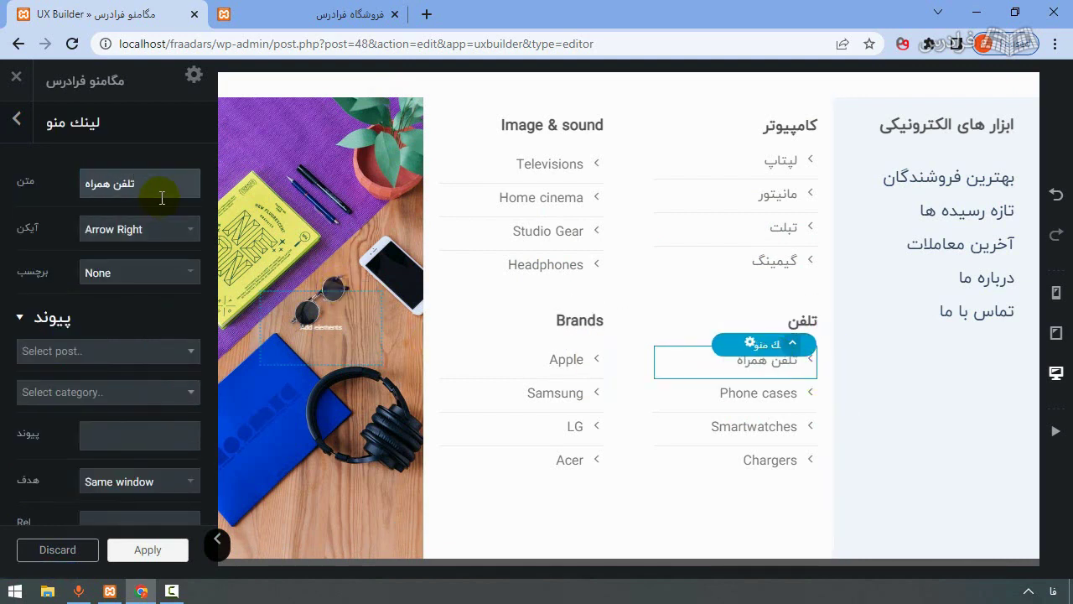
left_click(771, 394)
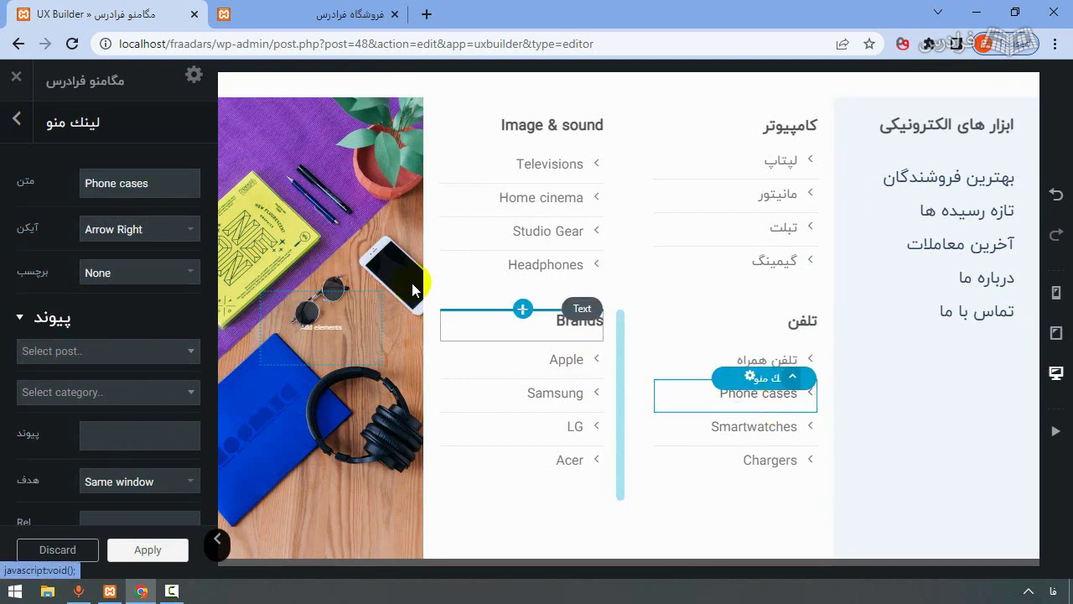
triple_click(148, 185)
type("ک")
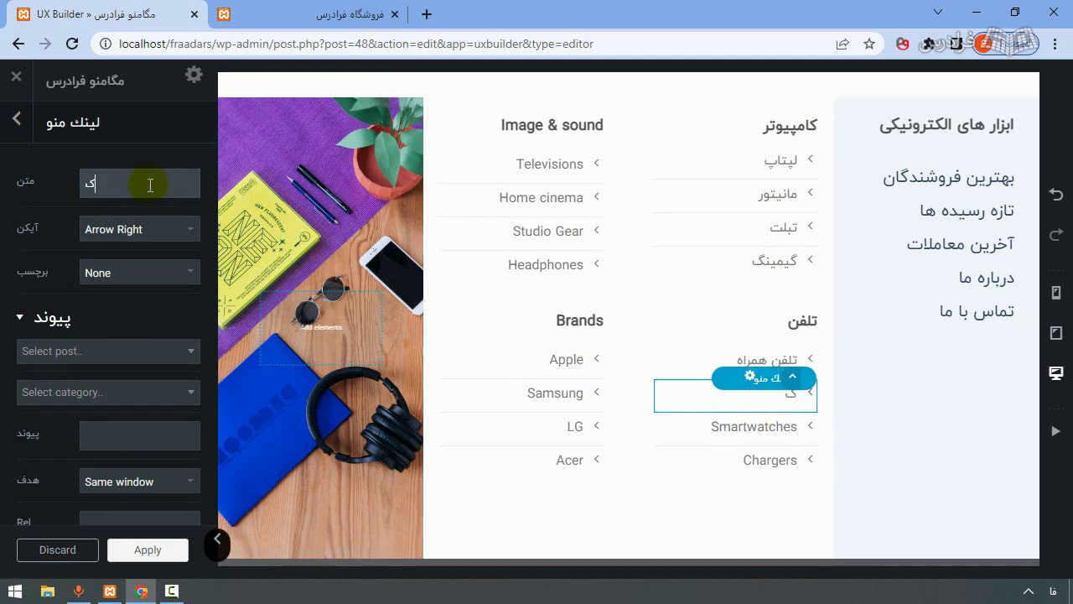
type("اور گوشی")
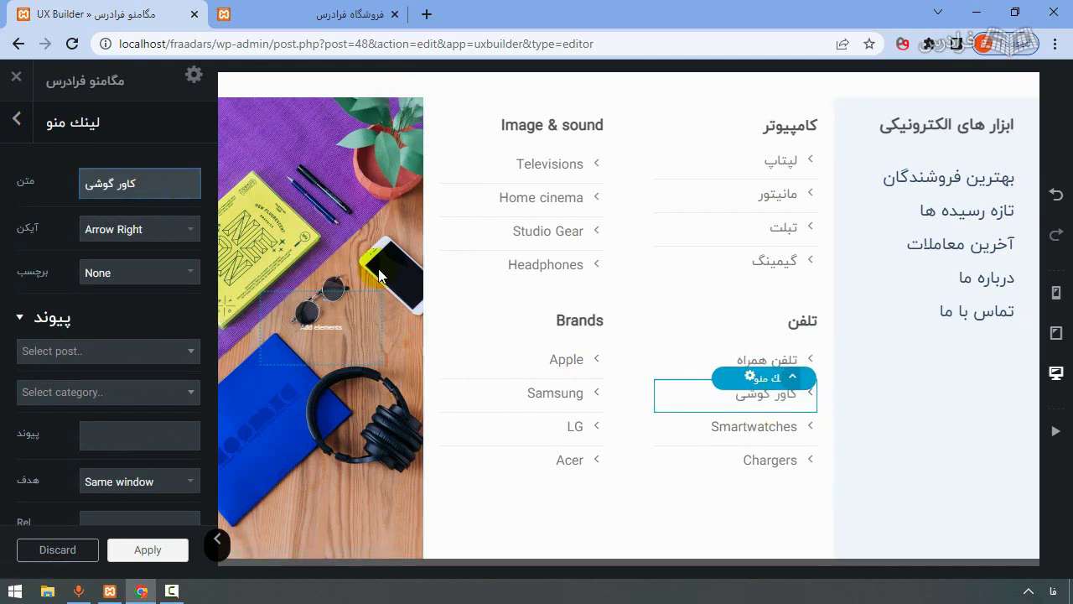
Change the Smartwatches link text to "ساعت هوشمند" and the Chargers link text to "شارژر".
left_click(528, 334)
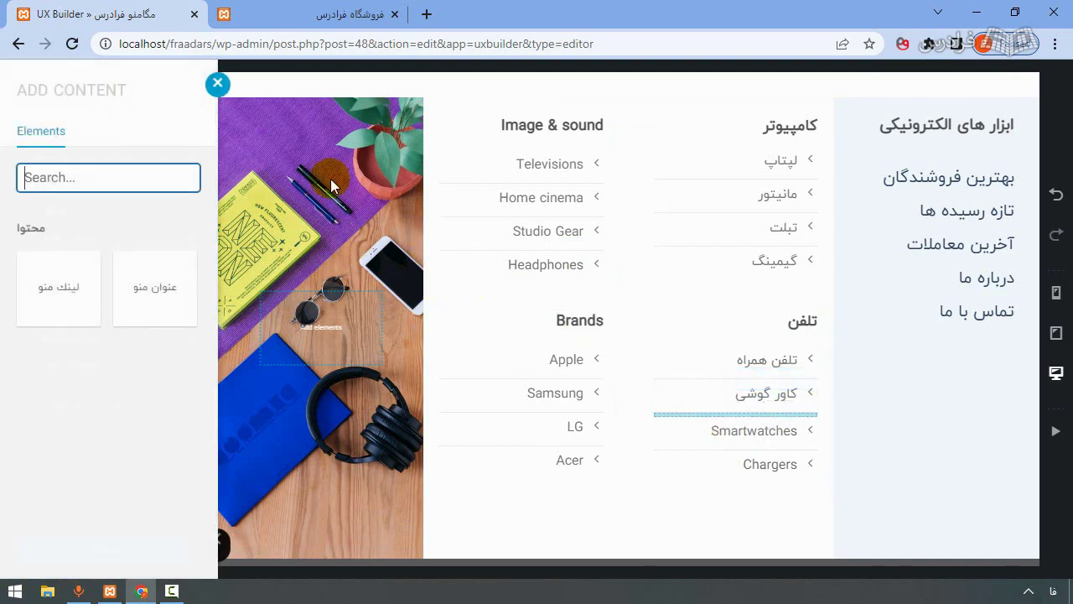
left_click(217, 84)
left_click(773, 440)
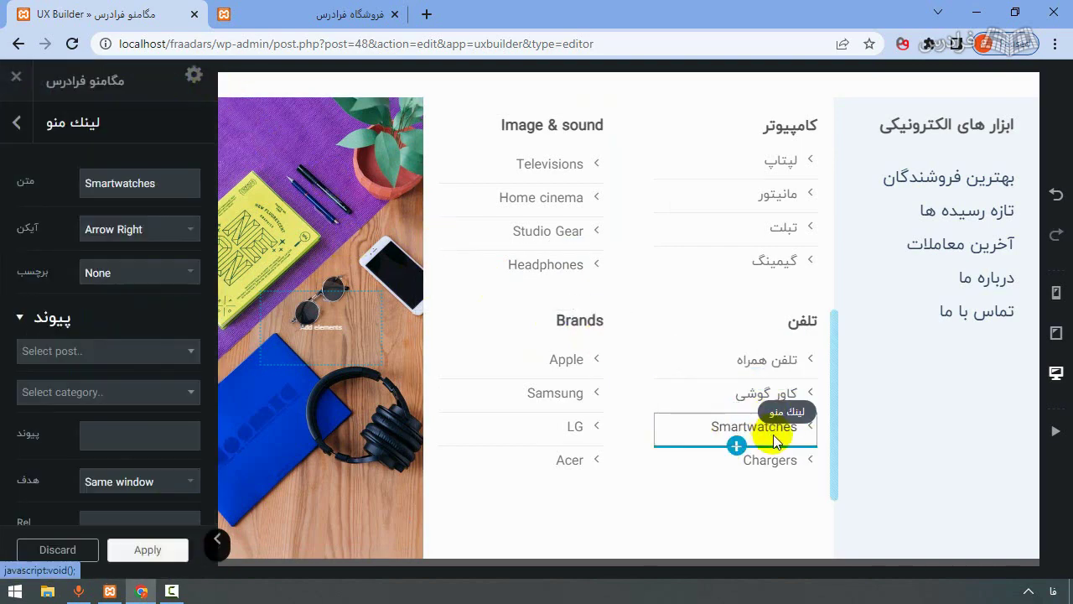
double_click(152, 183)
type("ساعت هوشمند")
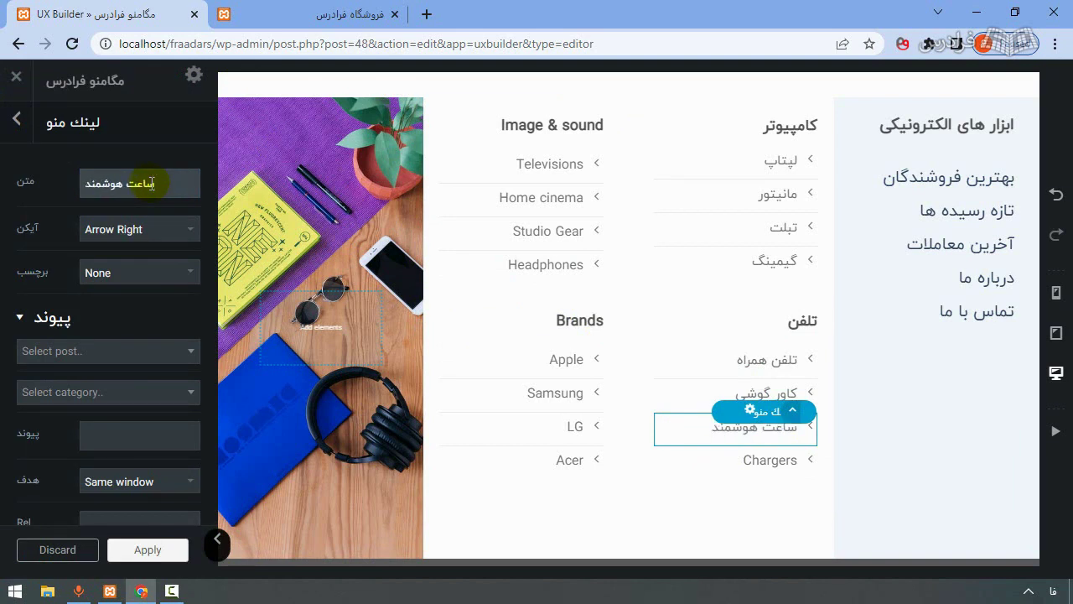
left_click(736, 474)
double_click(167, 187)
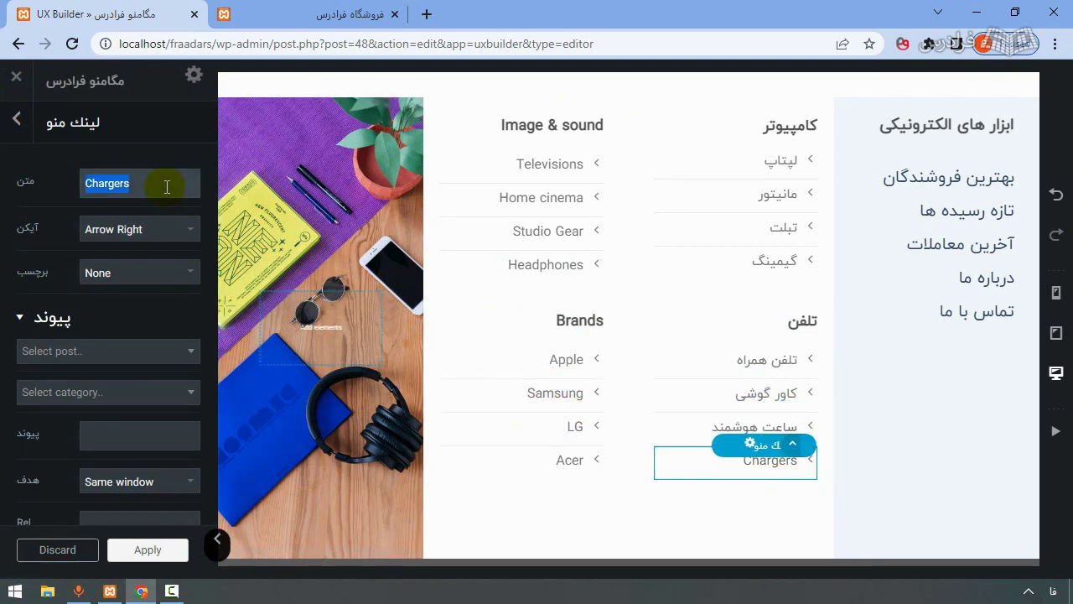
type("شارژر")
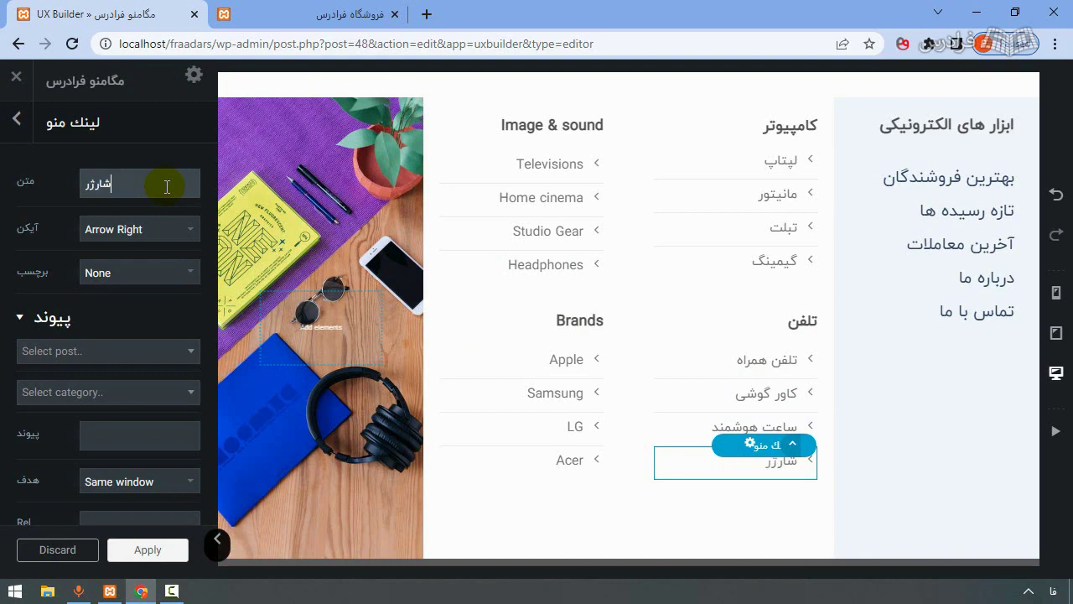
Replace the "Image & sound" heading text with "صوتی و تصویری", keeping its h4 tags.
left_click(575, 133)
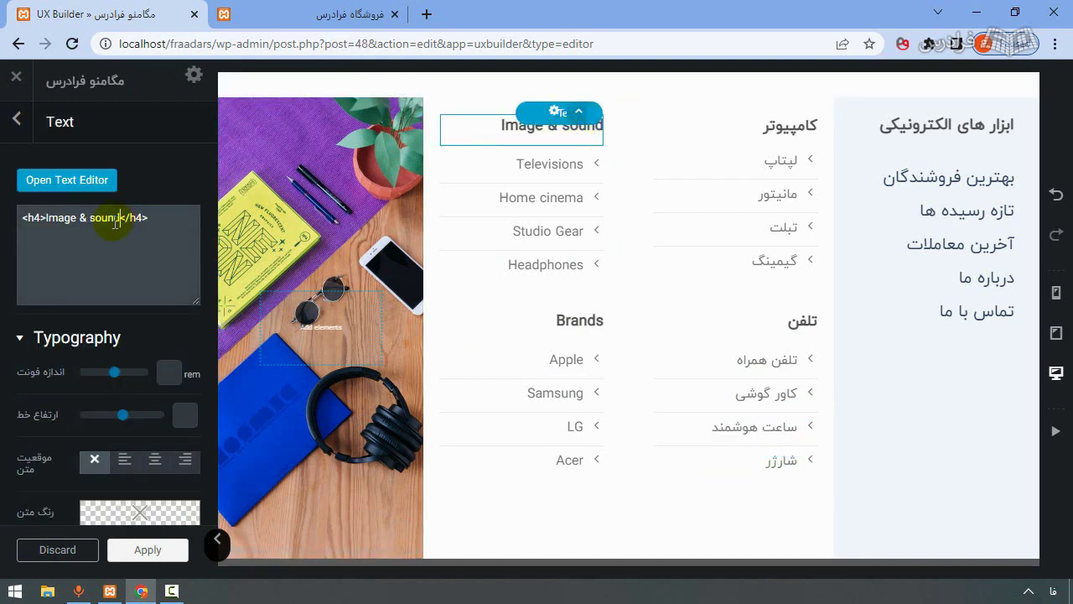
left_click_drag(117, 221, 50, 214)
type("صو")
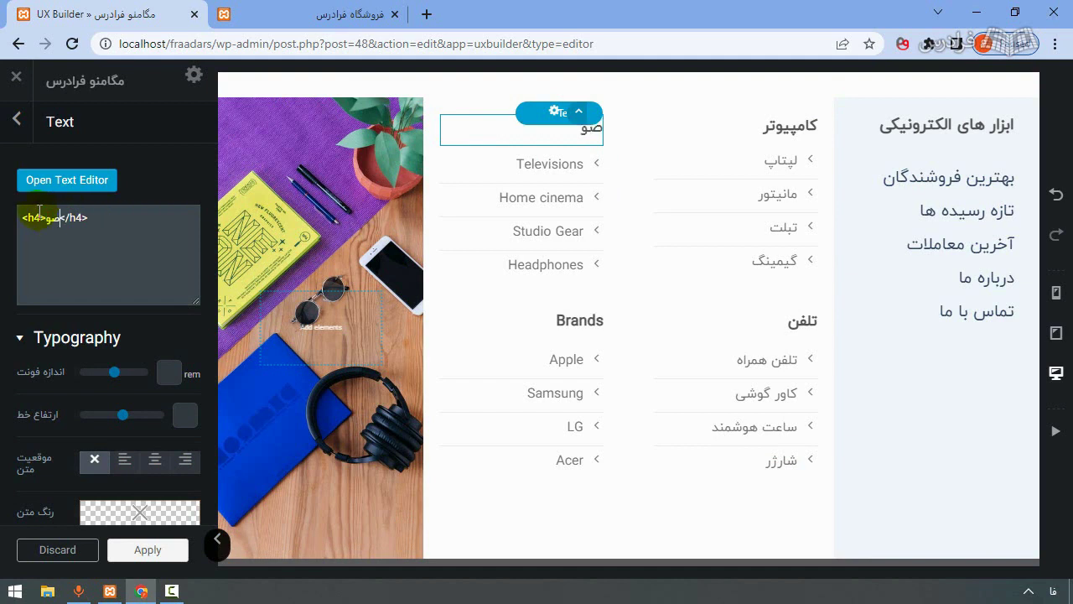
type("تی و تصویری")
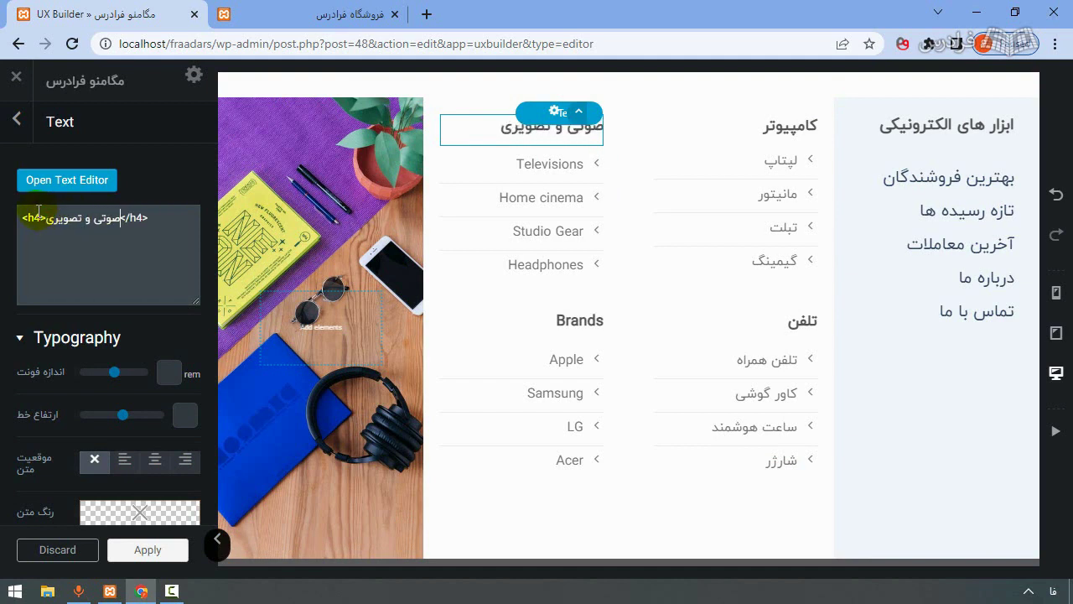
Change the Televisions link text to "تلویزیون" and the Home cinema link text to "سینما خانگی".
left_click(579, 172)
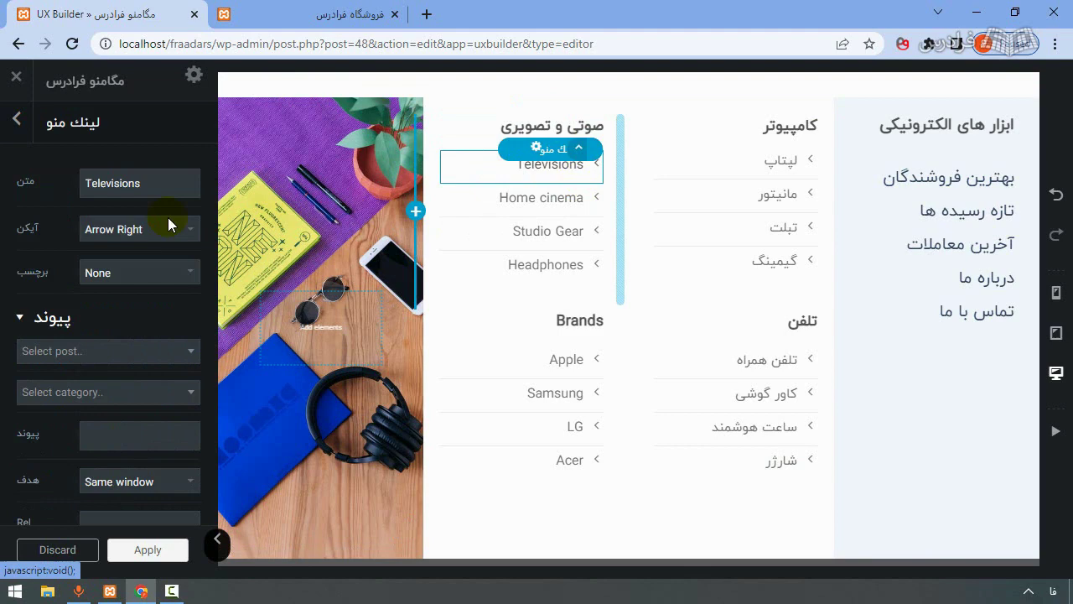
double_click(140, 183)
type("تلویزیون")
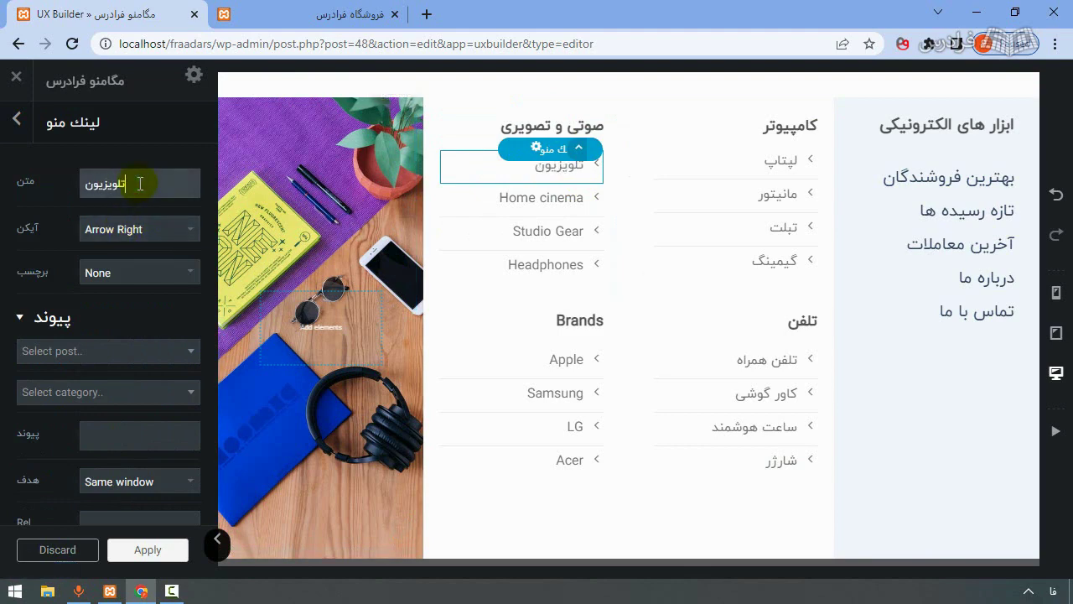
left_click(513, 206)
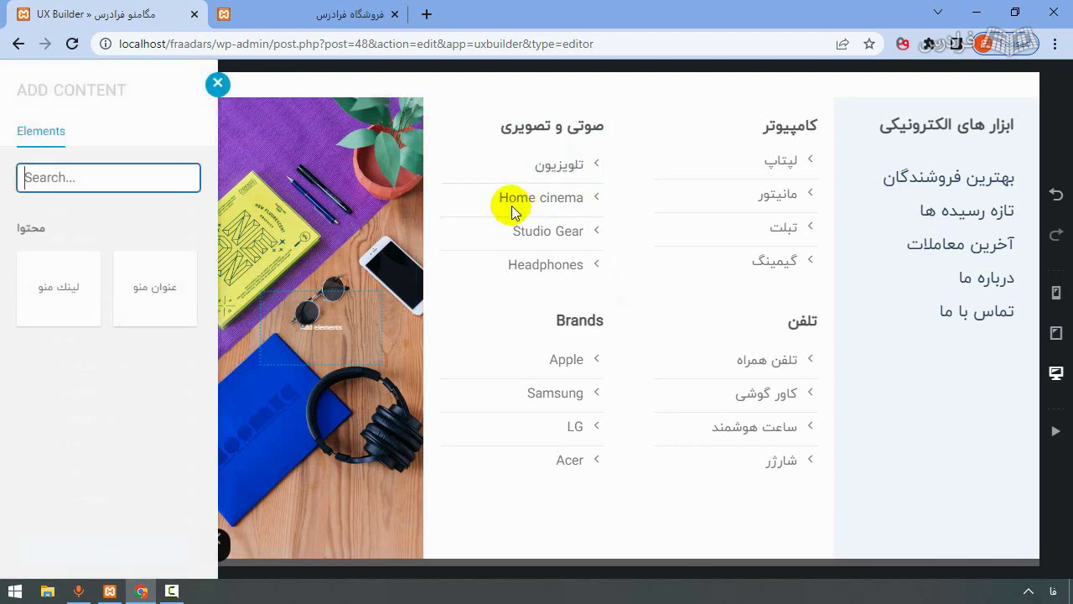
left_click(568, 202)
left_click(569, 202)
double_click(174, 173)
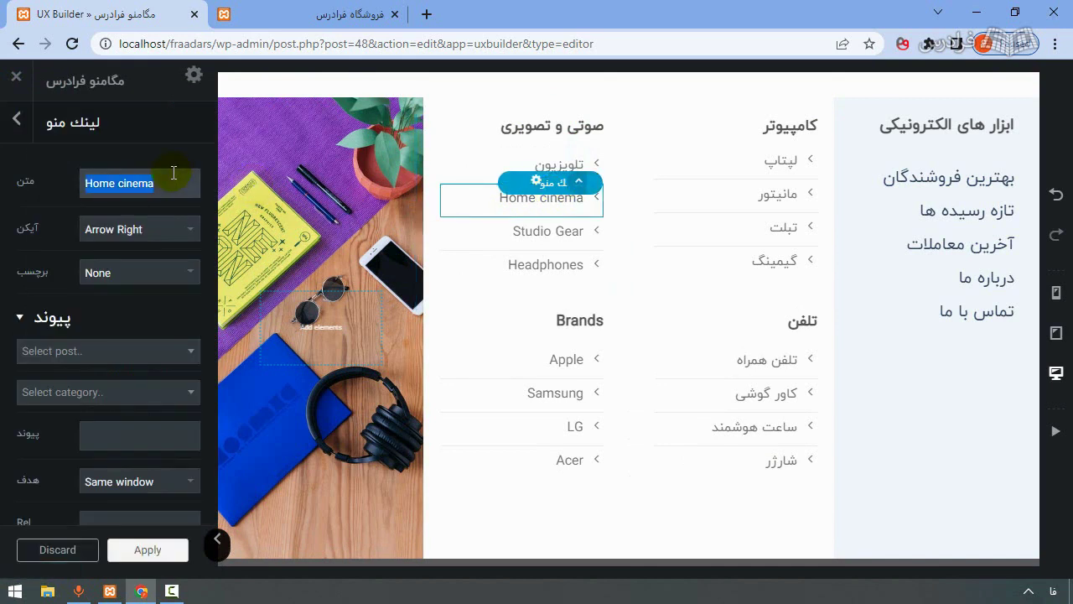
type("سینما خانگی")
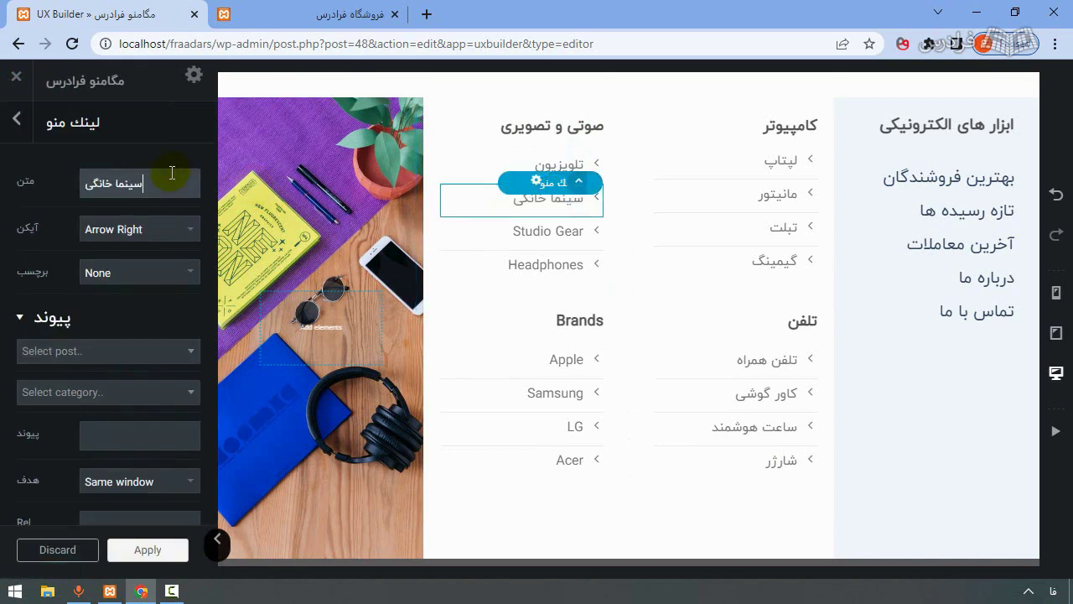
Change the Studio Gear link text to "استودیو" and the Headphones link text to "هدفون".
left_click(545, 230)
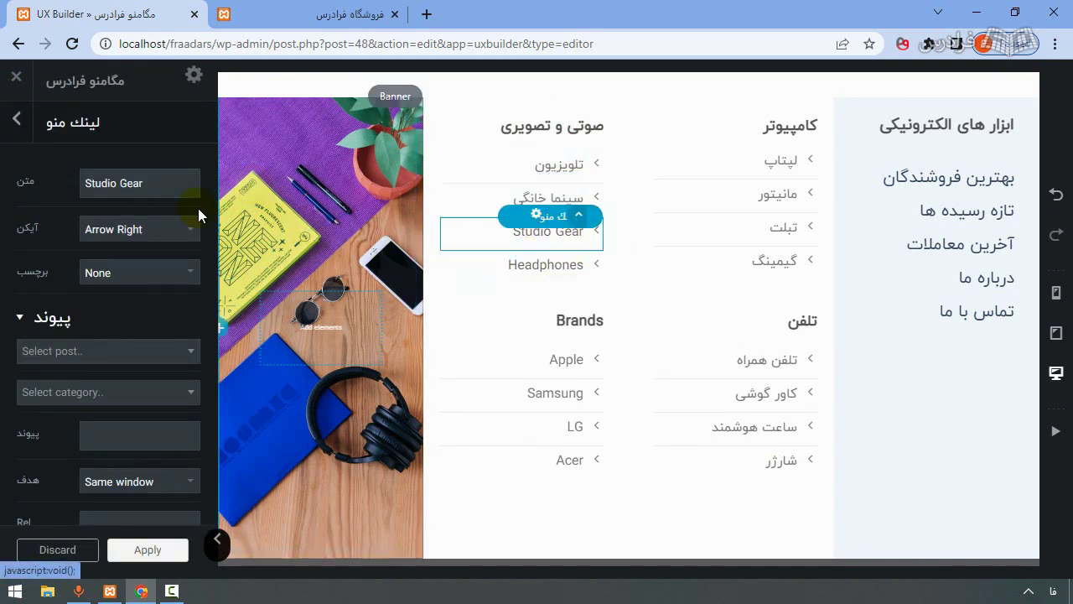
type("استودیو")
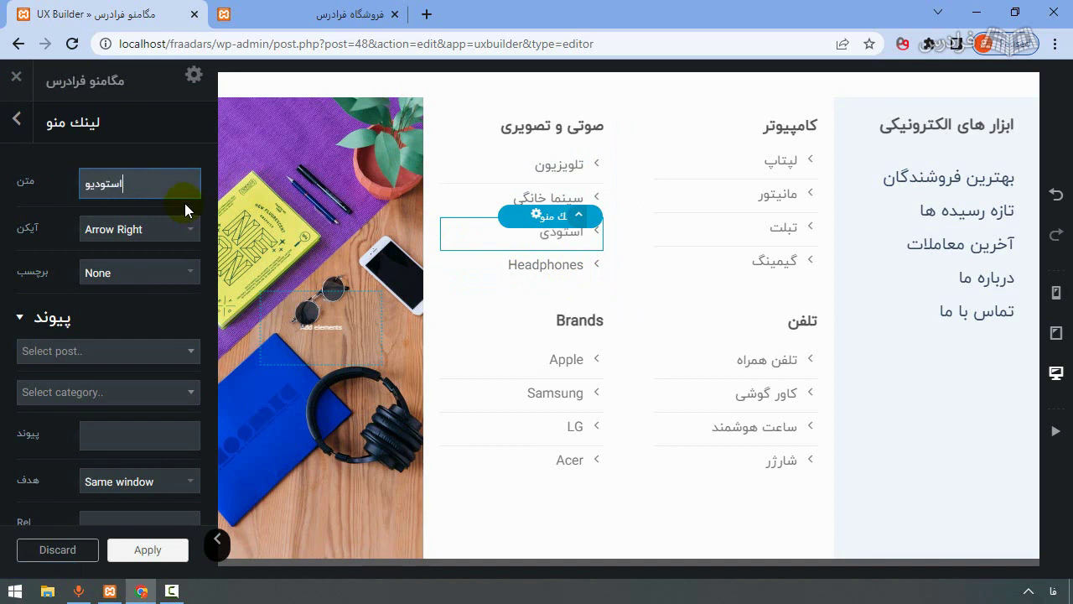
left_click(542, 266)
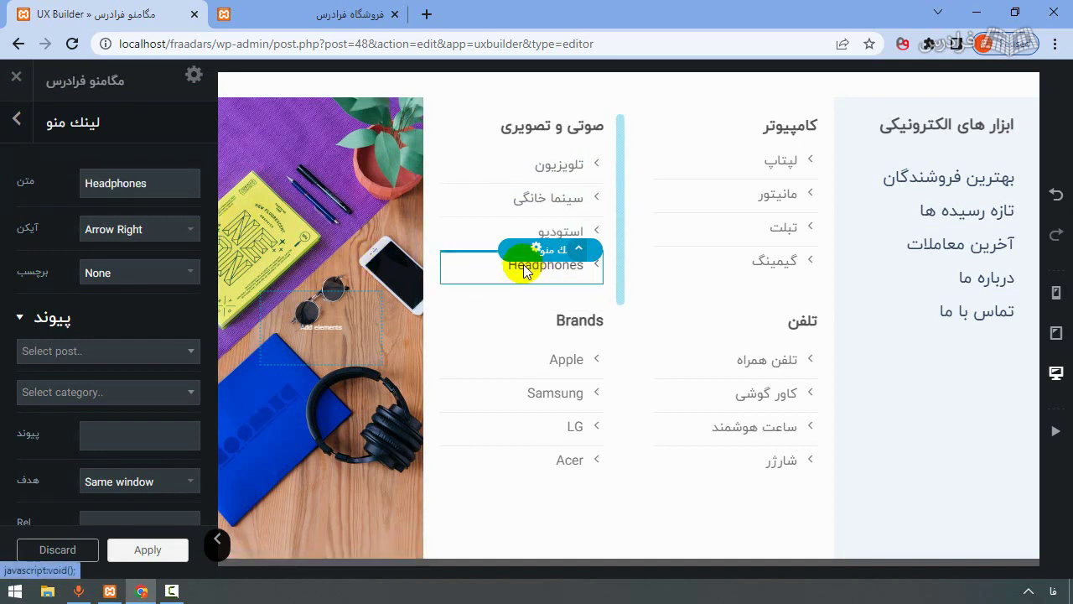
type("هدفون")
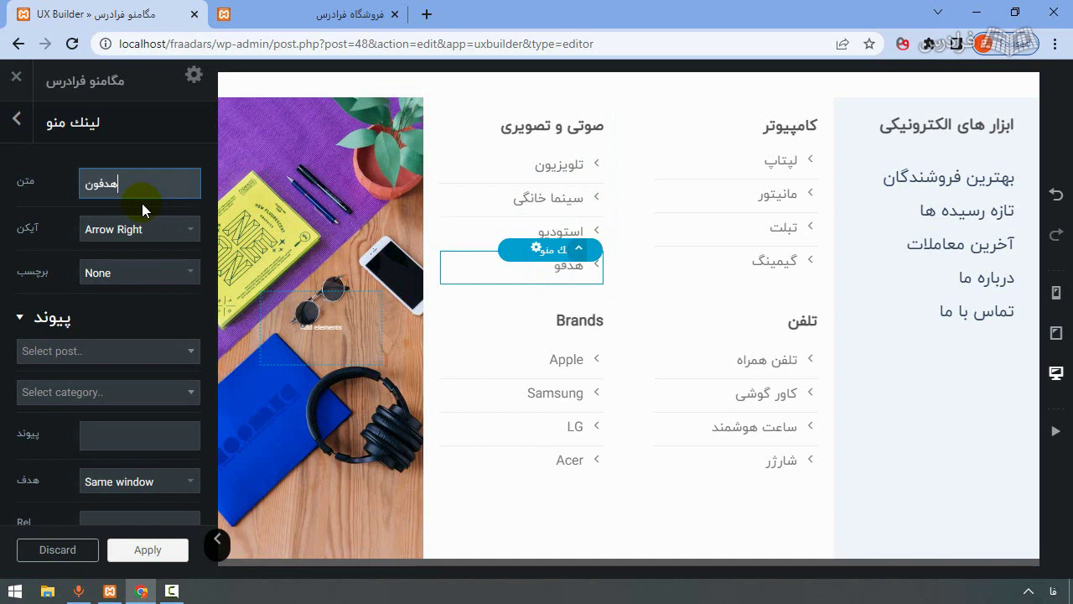
Replace the "Brands" heading text with "برند", keeping its h4 tags.
left_click(579, 320)
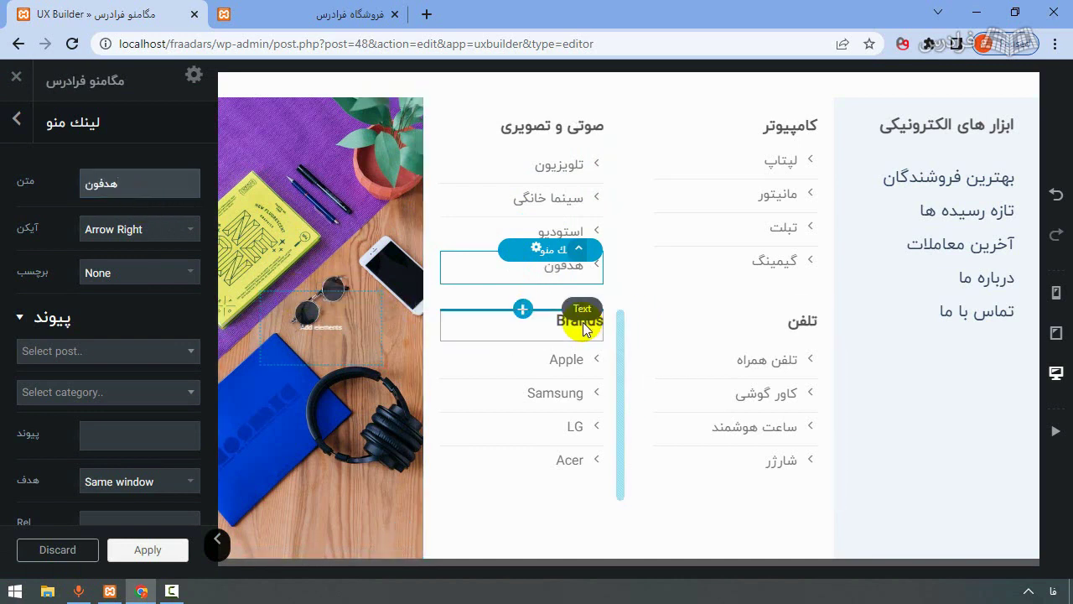
left_click(78, 219)
left_click_drag(78, 219, 45, 218)
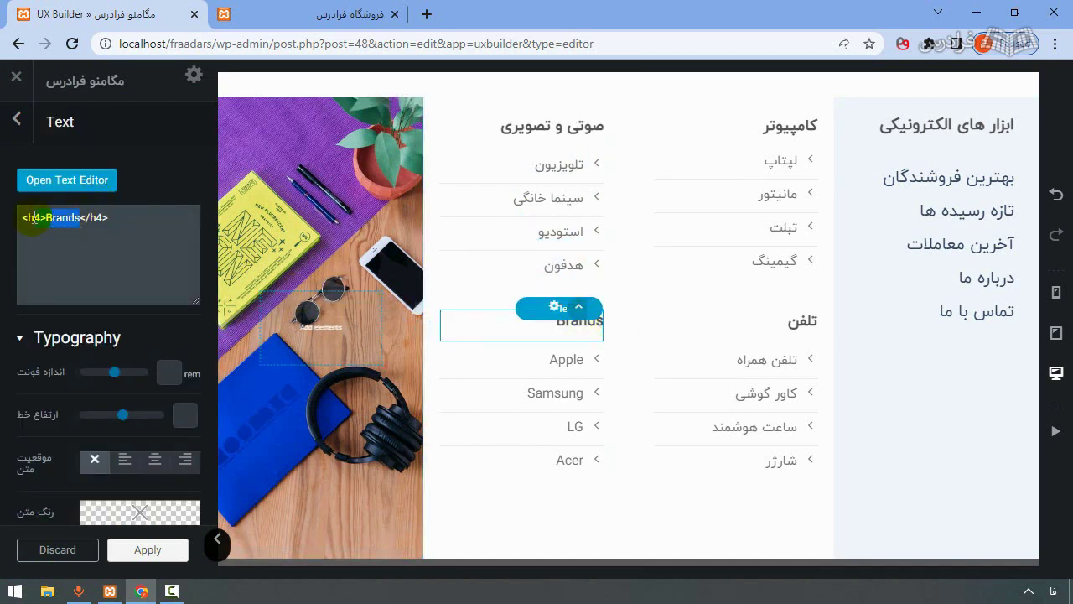
type("برند")
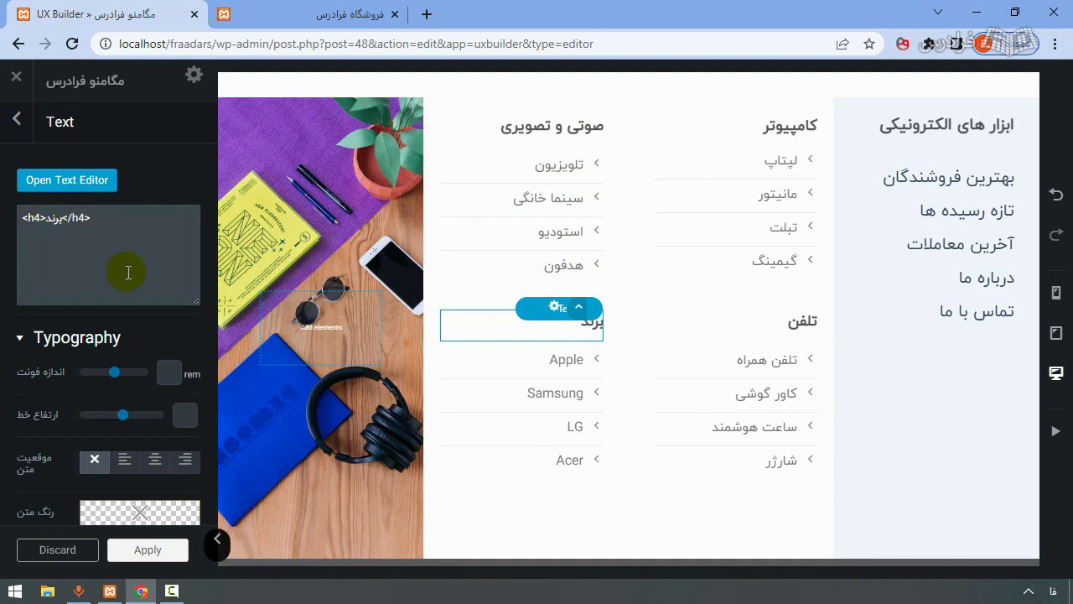
Change the Apple link text to "اپل" and the Samsung link text to "سامسونگ".
left_click(570, 364)
double_click(122, 177)
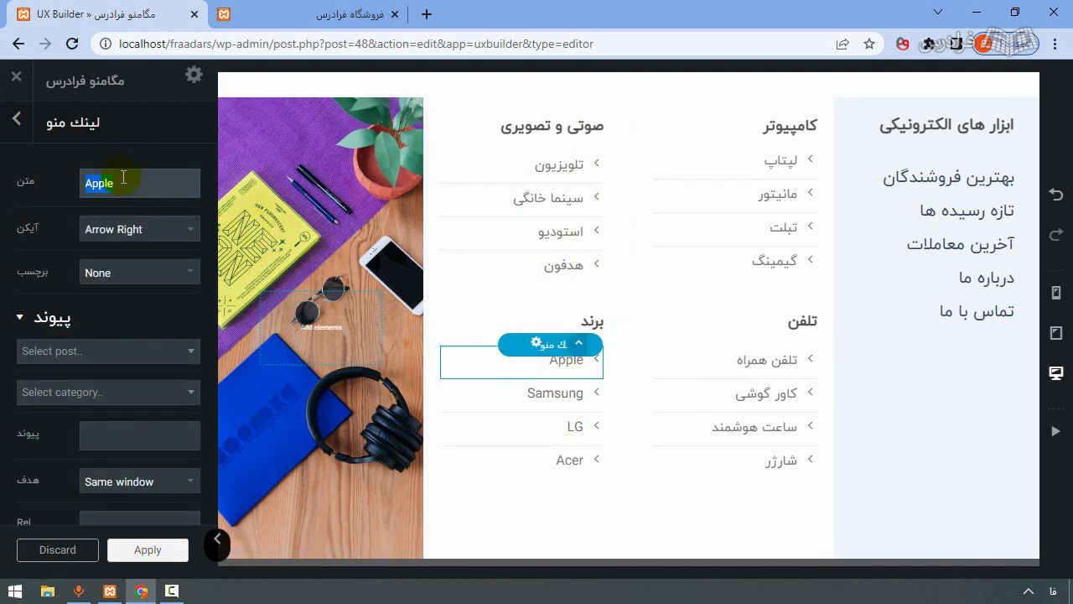
type("اپل")
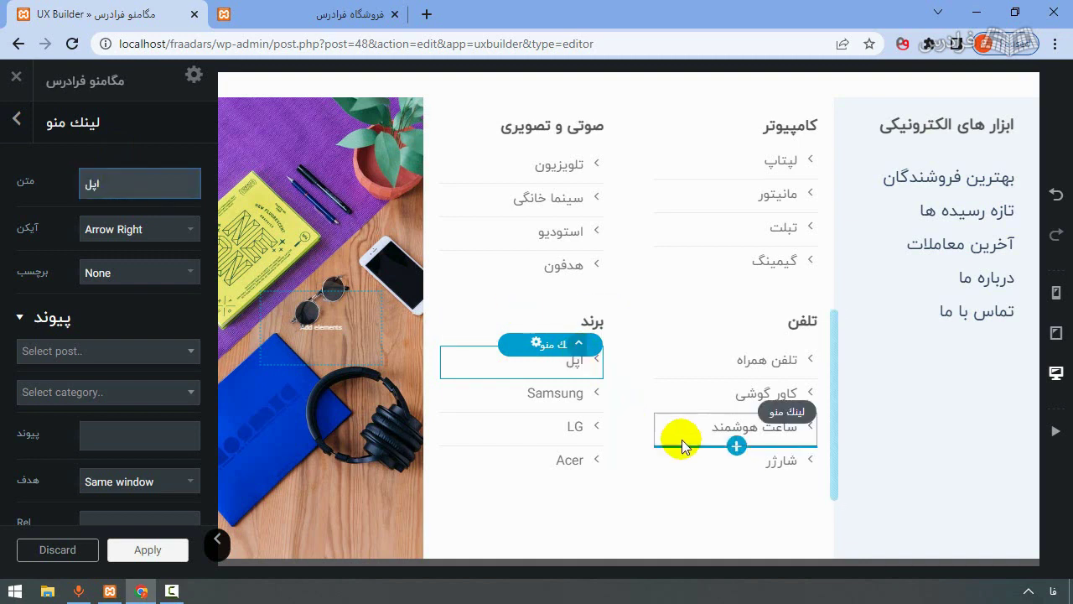
left_click(554, 392)
double_click(126, 182)
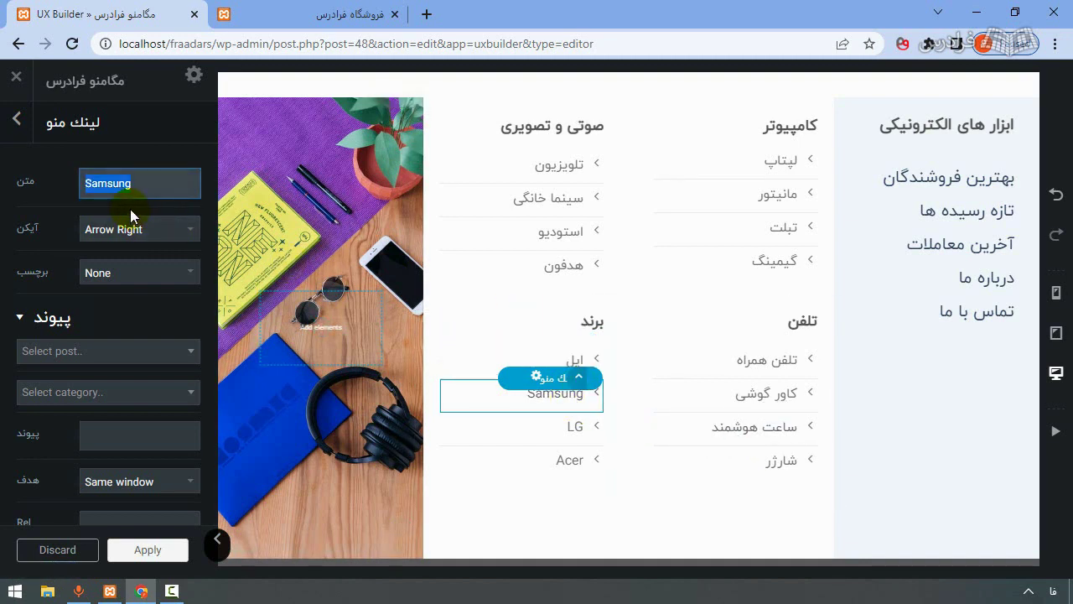
type("سامسونگ")
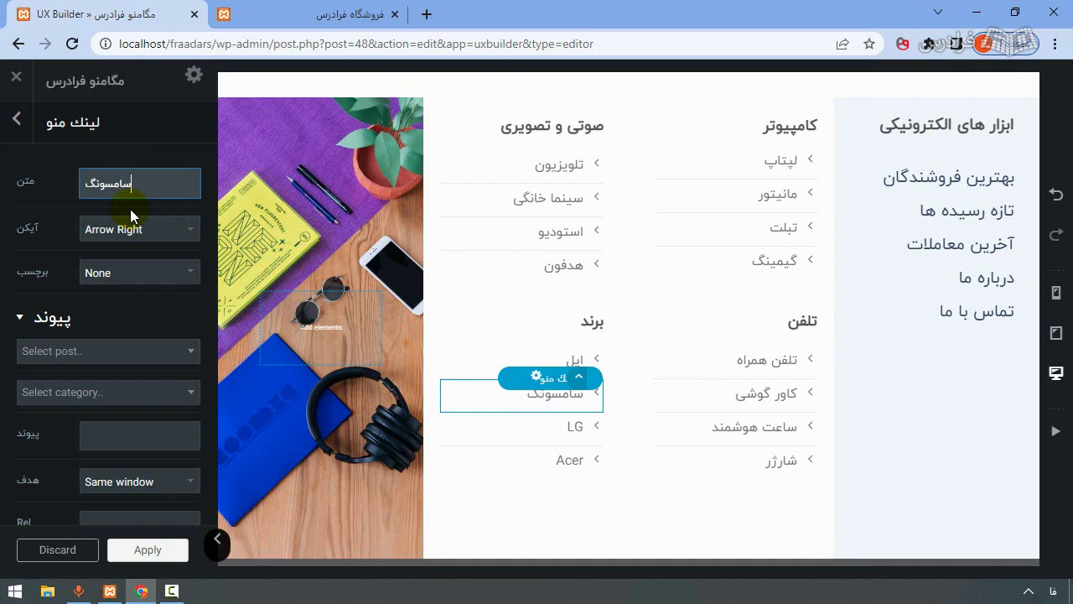
Change the LG link text to "ال جی" and the Acer link text to "ایسر".
left_click(518, 424)
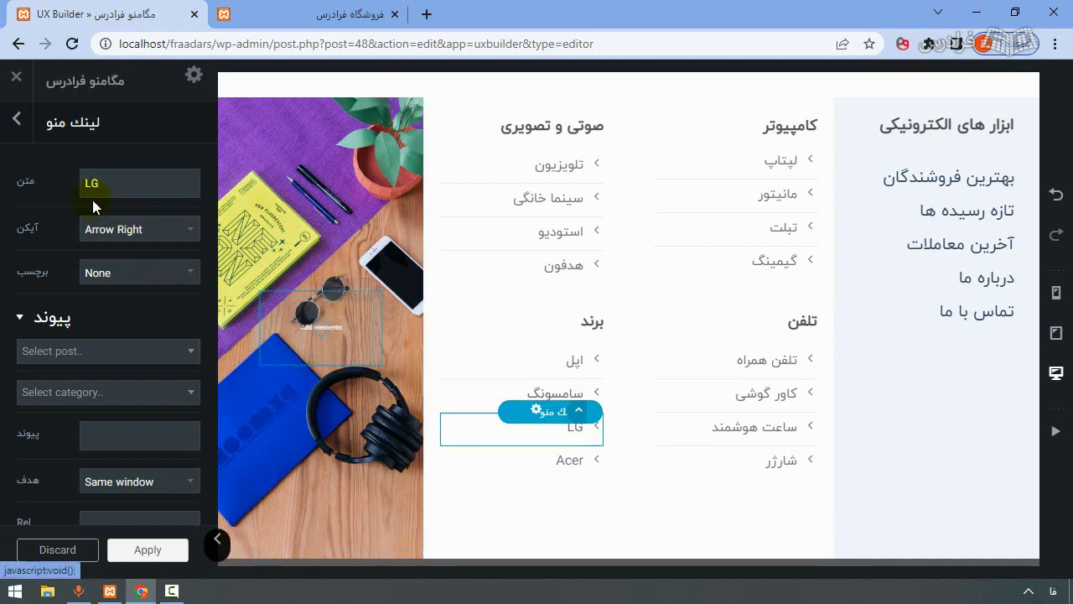
left_click(92, 183)
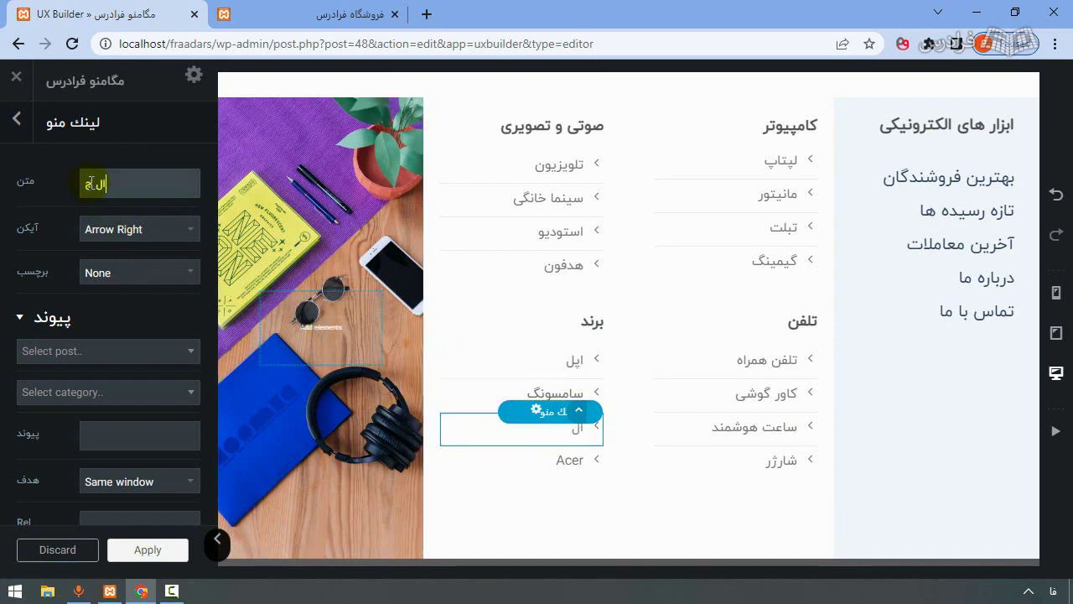
left_click(541, 461)
double_click(112, 186)
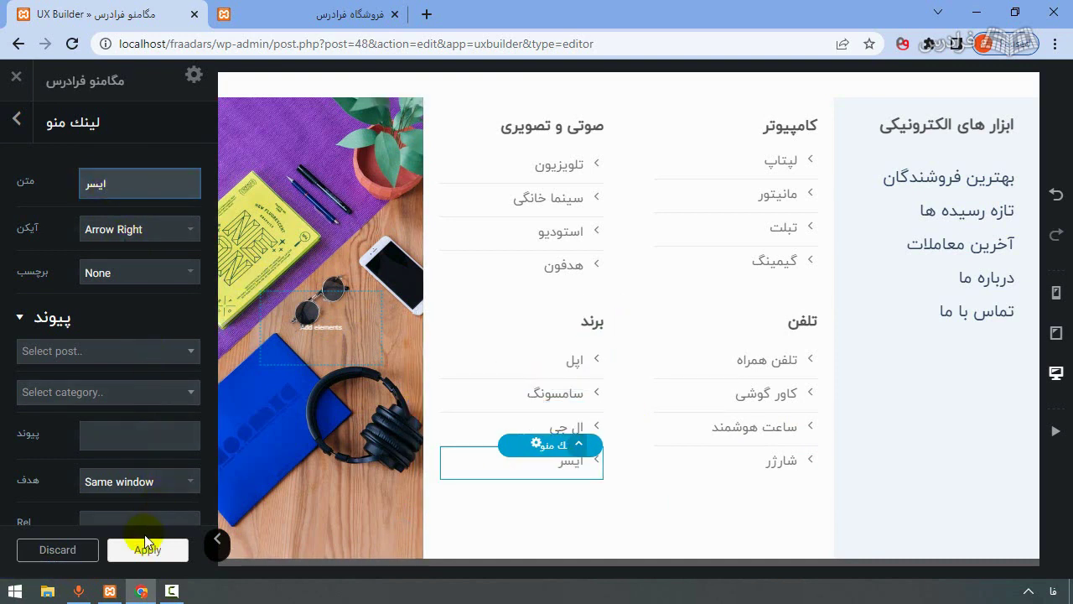
Apply the link edits and update the mega menu block to save all translated texts.
left_click(146, 545)
left_click(74, 550)
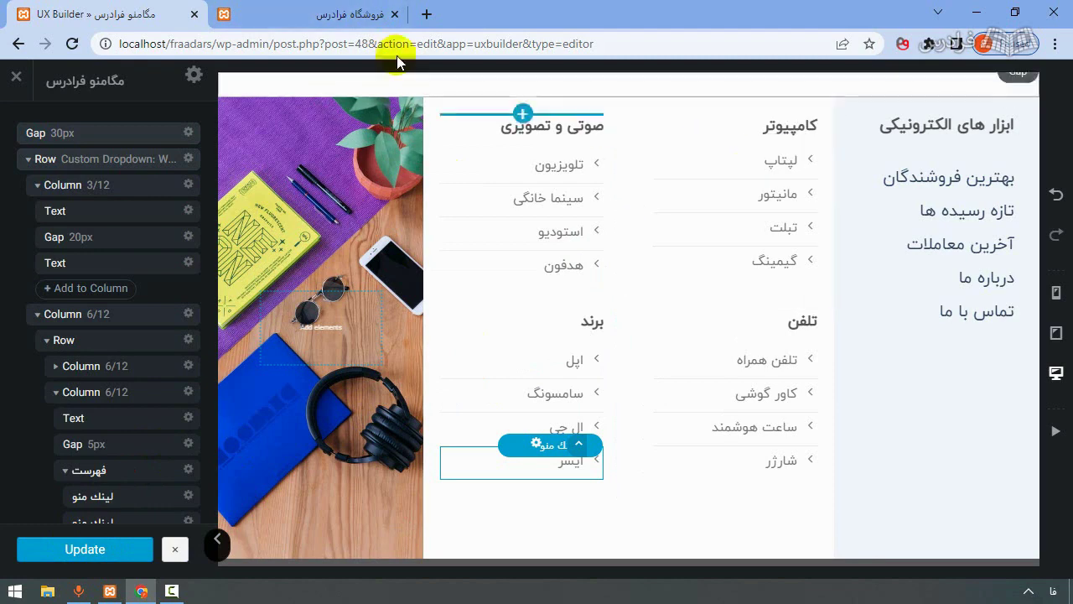
Switch to the store's browser tab and open the menu management page (فهرست‌ها) in the WordPress dashboard.
left_click(318, 14)
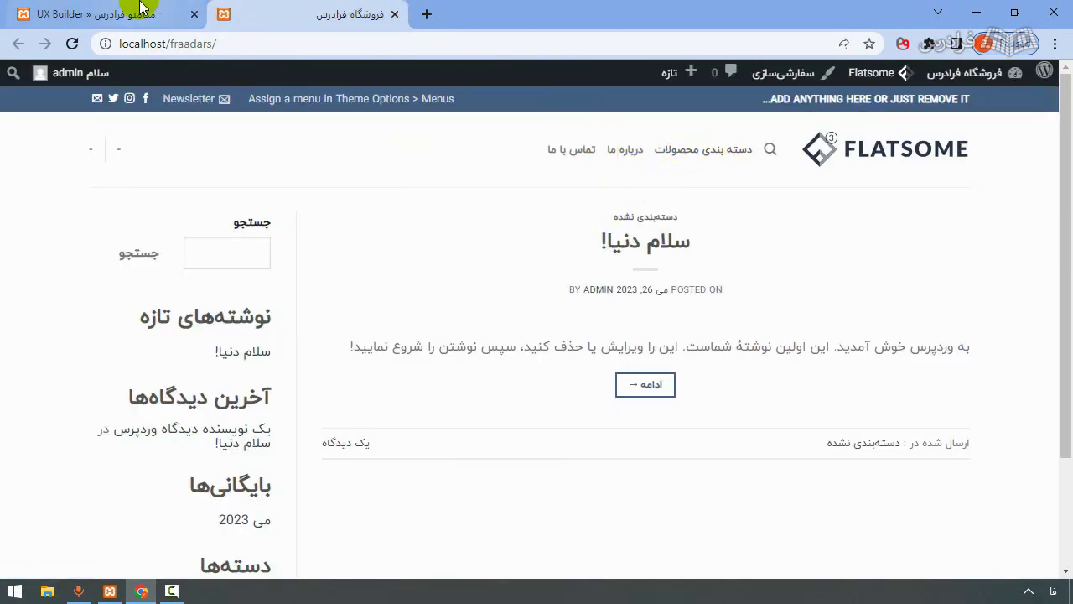
mouse_move(989, 84)
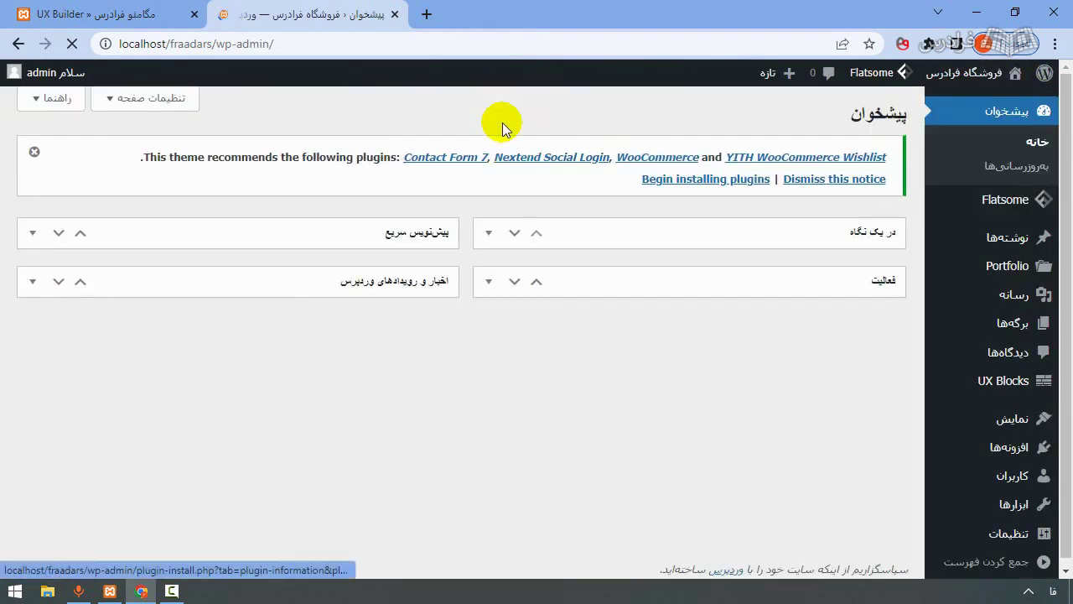
mouse_move(1014, 421)
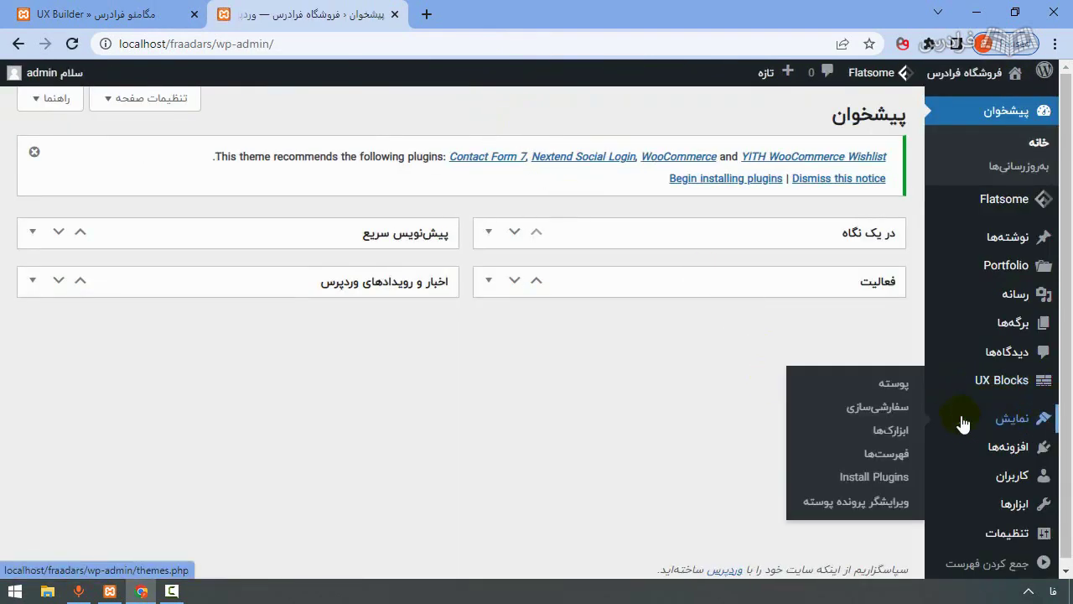
left_click(882, 453)
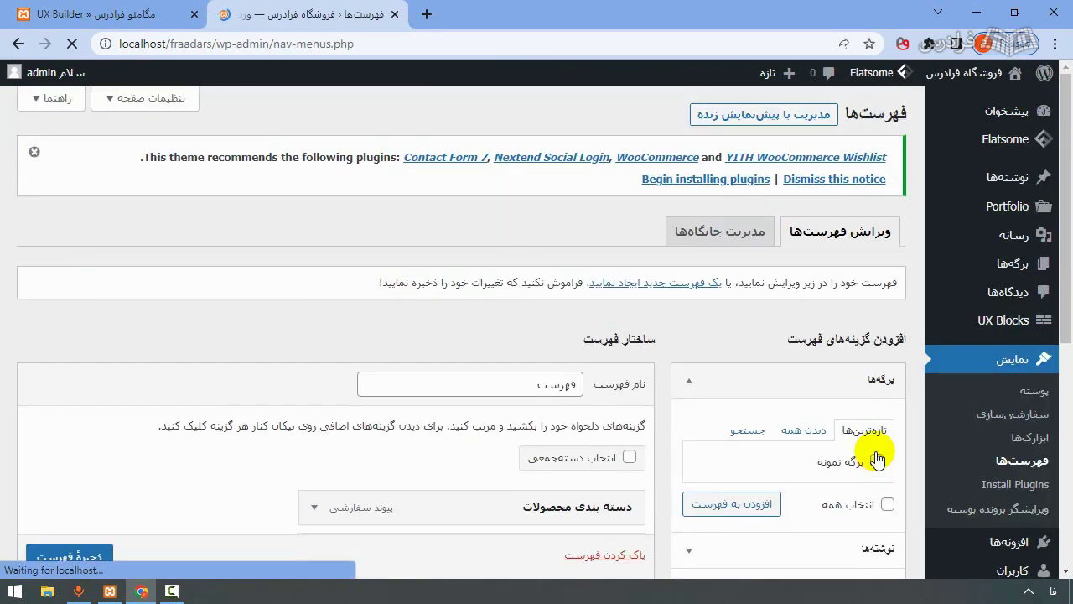
Assign the UX Block "مگامنو فرادرس" to the "دسته بندی محصولات" menu item and save the menu.
scroll(714, 276, "down", 5)
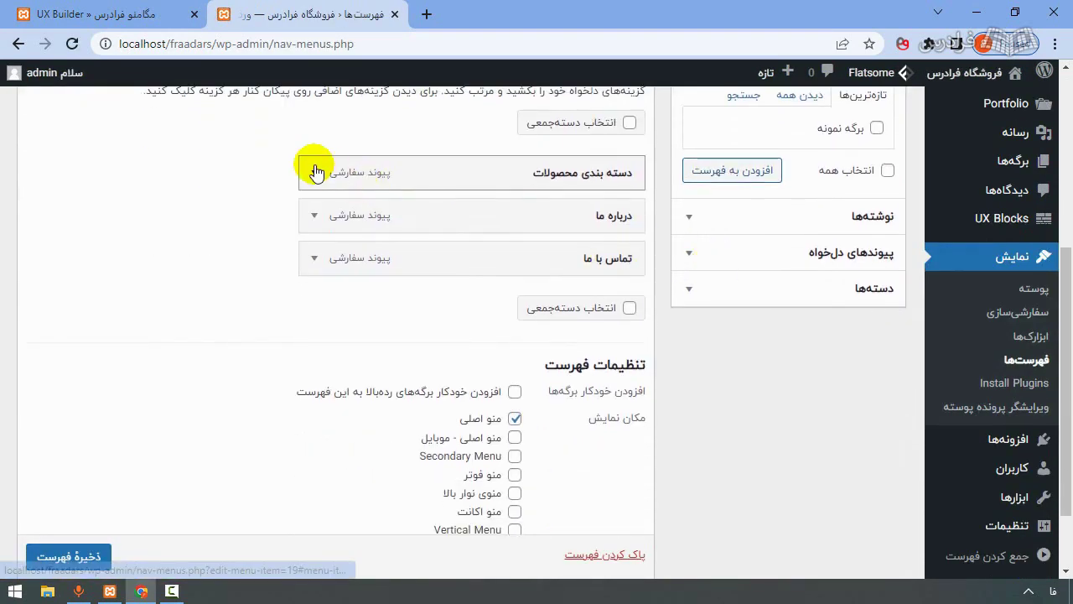
left_click(316, 172)
scroll(311, 163, "down", 3)
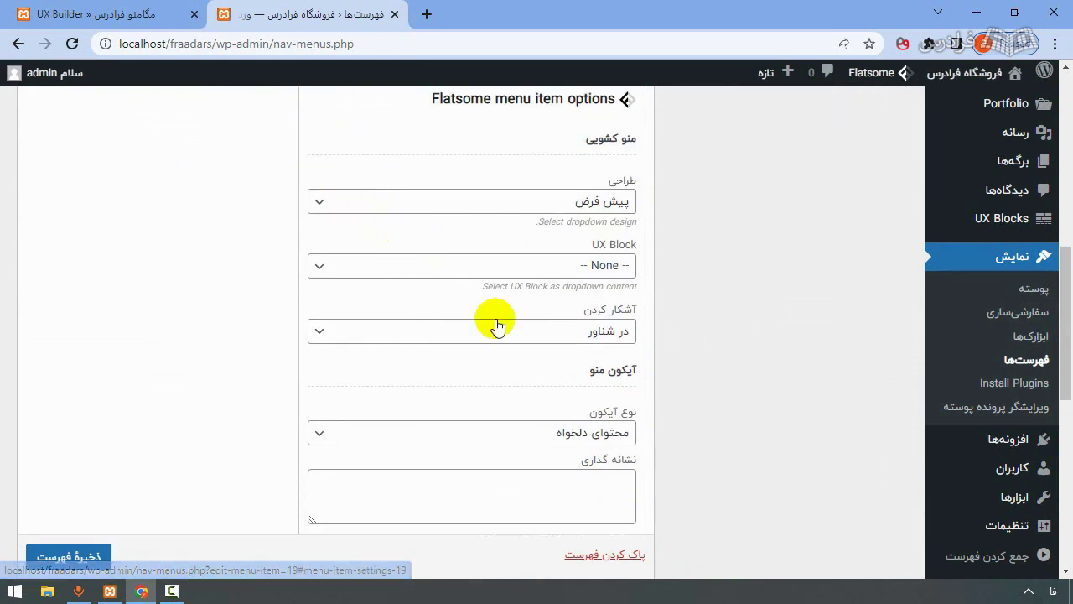
left_click(591, 265)
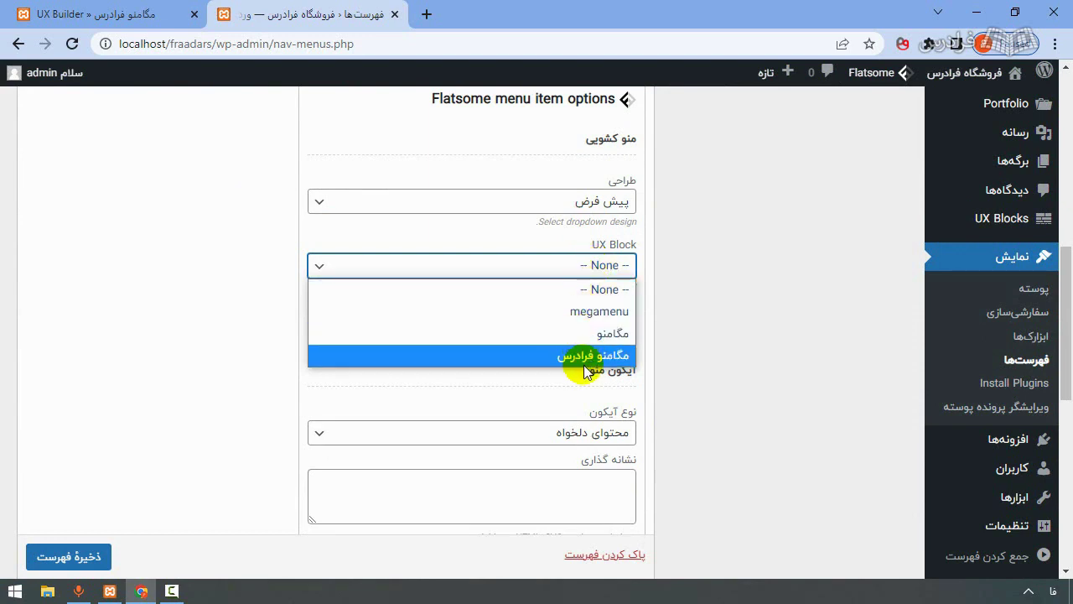
left_click(610, 358)
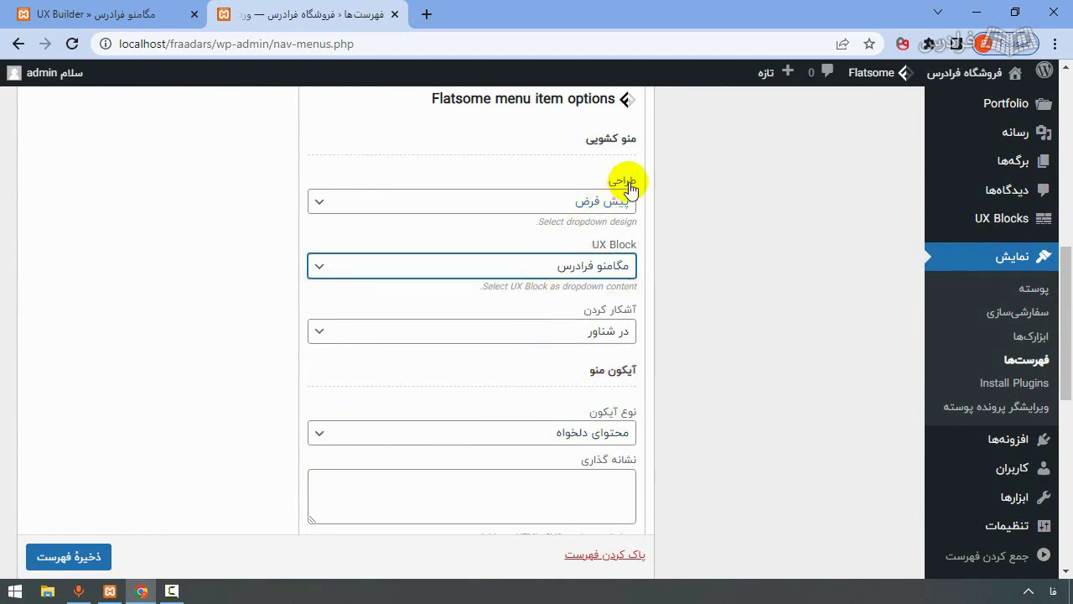
left_click(576, 206)
left_click(555, 267)
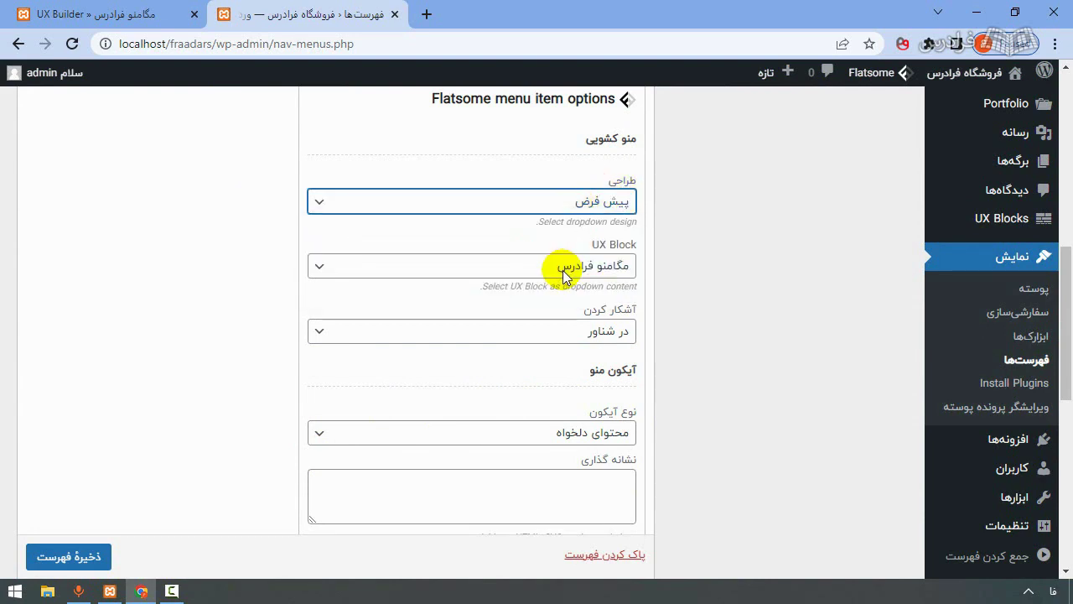
left_click(74, 555)
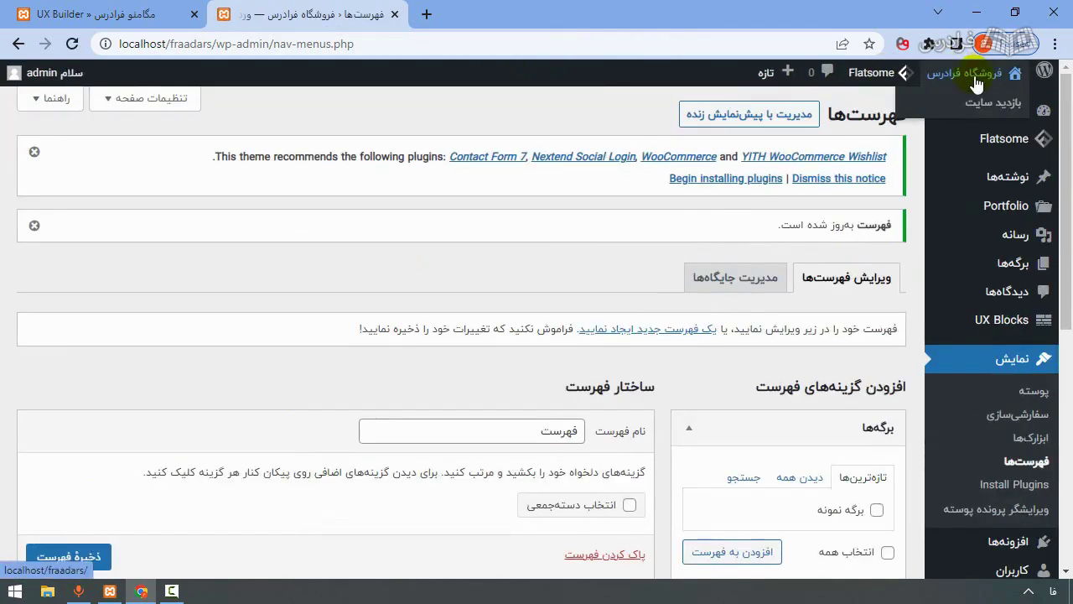
Open the store's front end in a new tab and examine the mega menu under "دسته بندی محصولات".
right_click(976, 96)
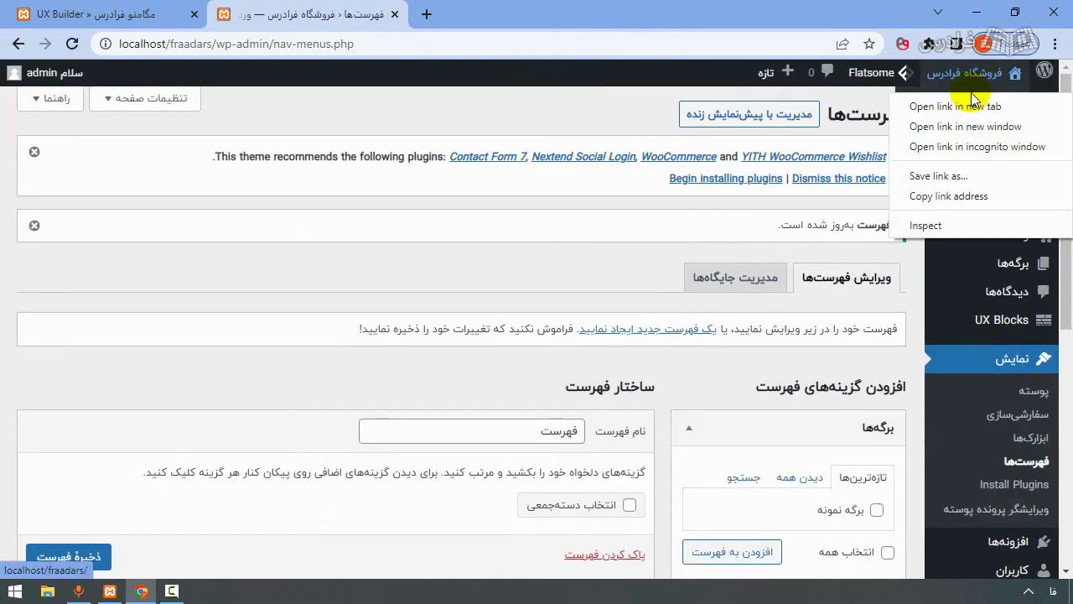
left_click(943, 106)
left_click(545, 10)
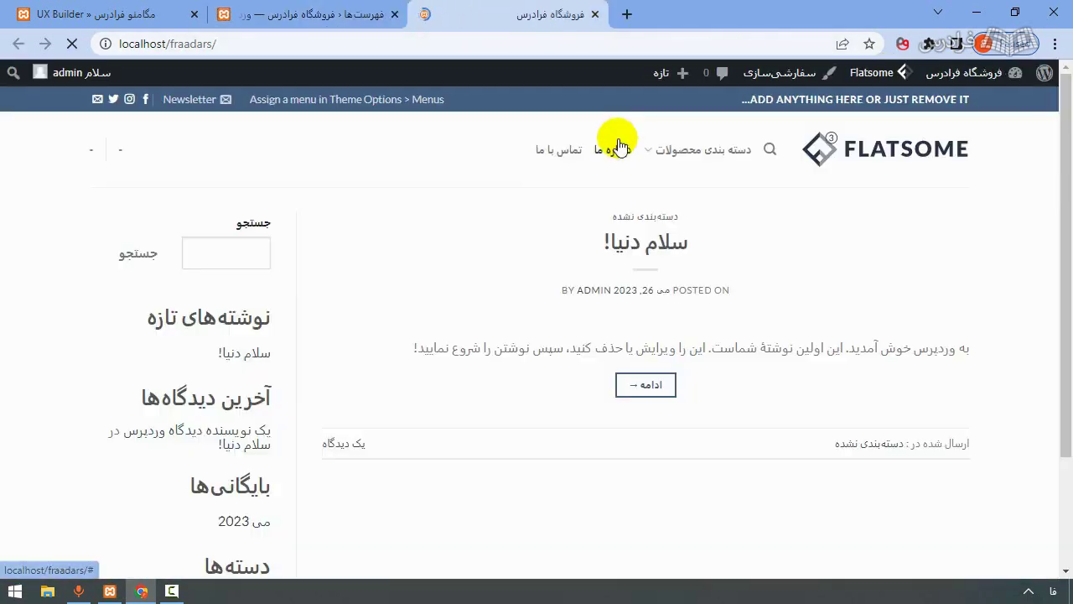
mouse_move(705, 151)
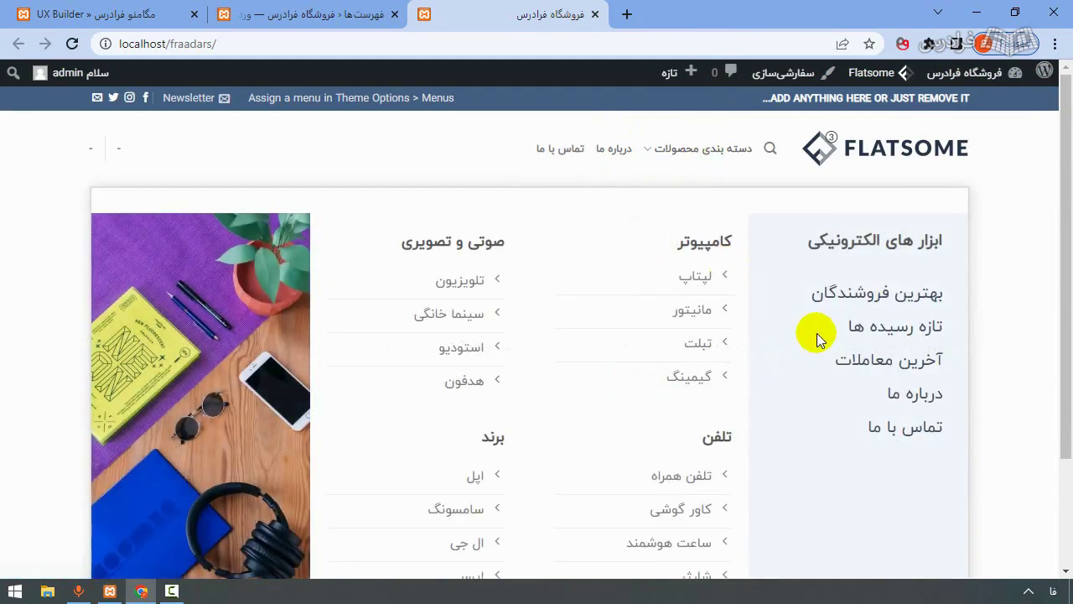
scroll(814, 311, "down", 2)
scroll(808, 305, "up", 2)
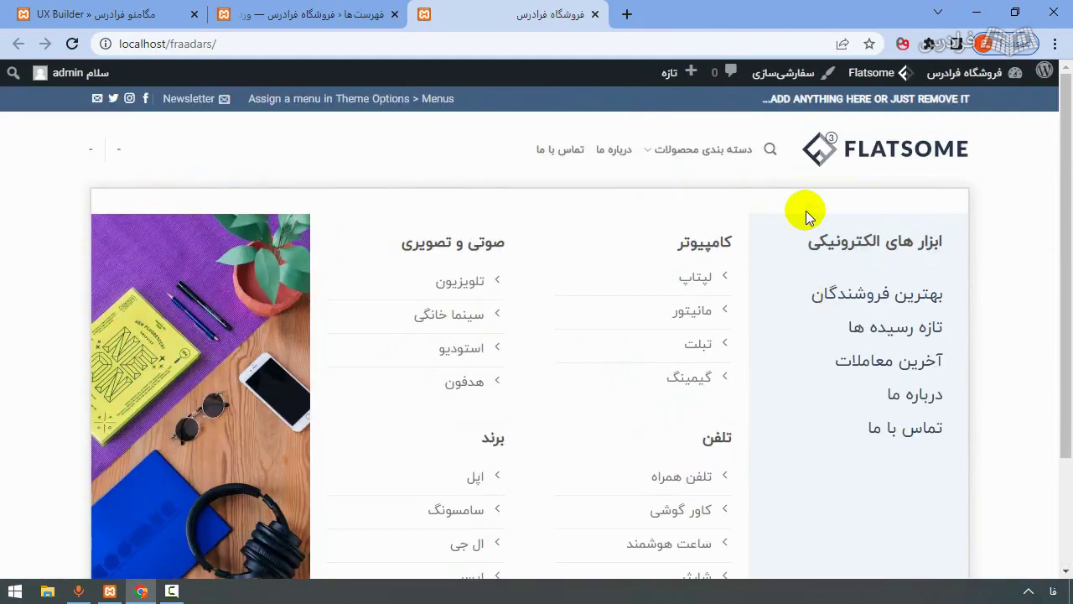
mouse_move(806, 210)
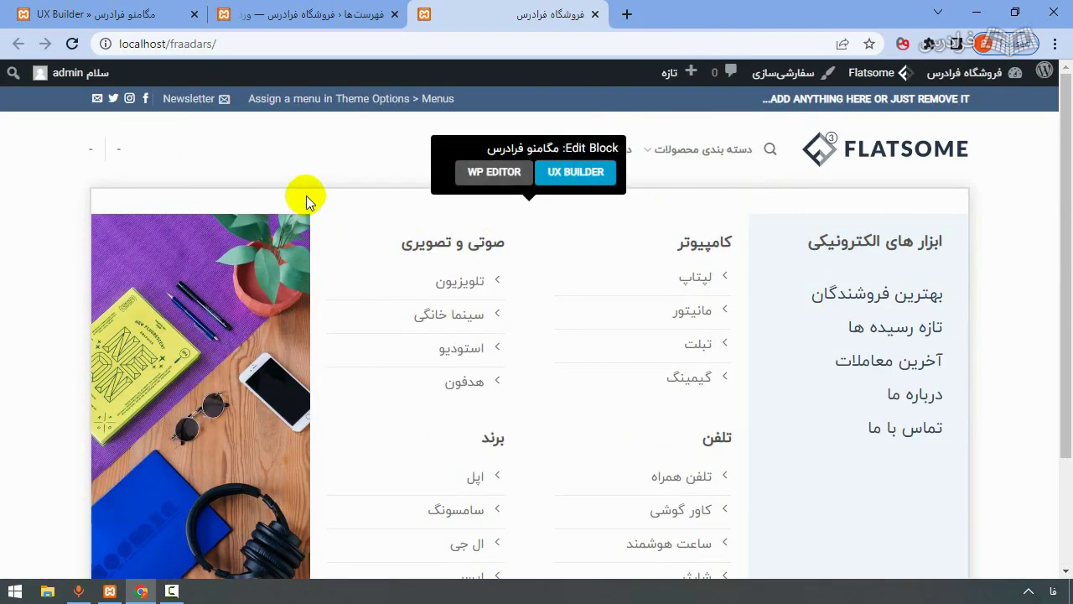
Set the height of the Gap above the mega menu's row to 0 px in UX Builder and update the block.
left_click(162, 17)
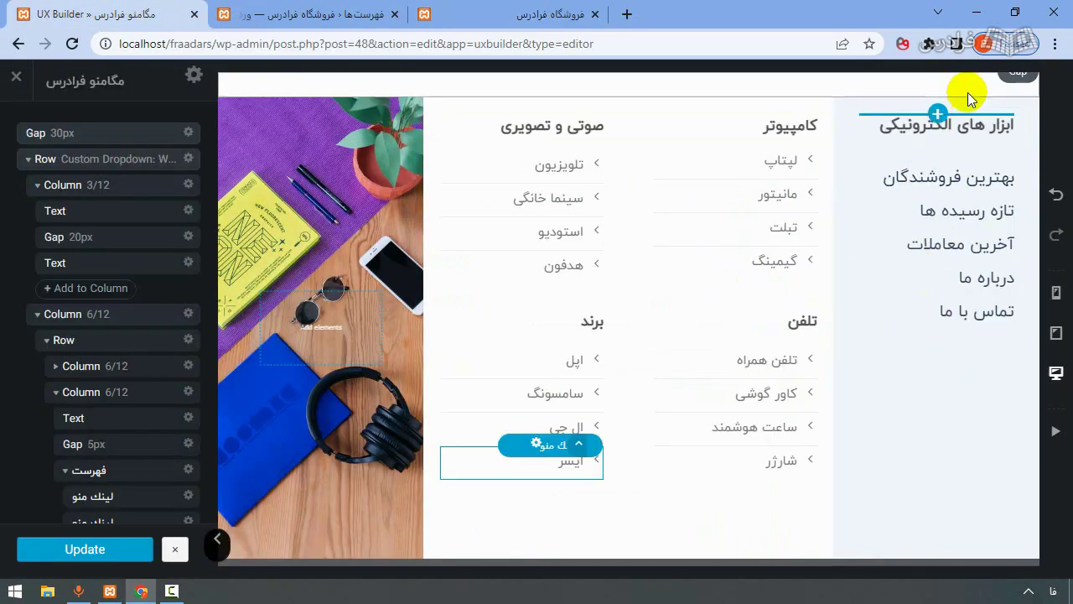
left_click(1017, 87)
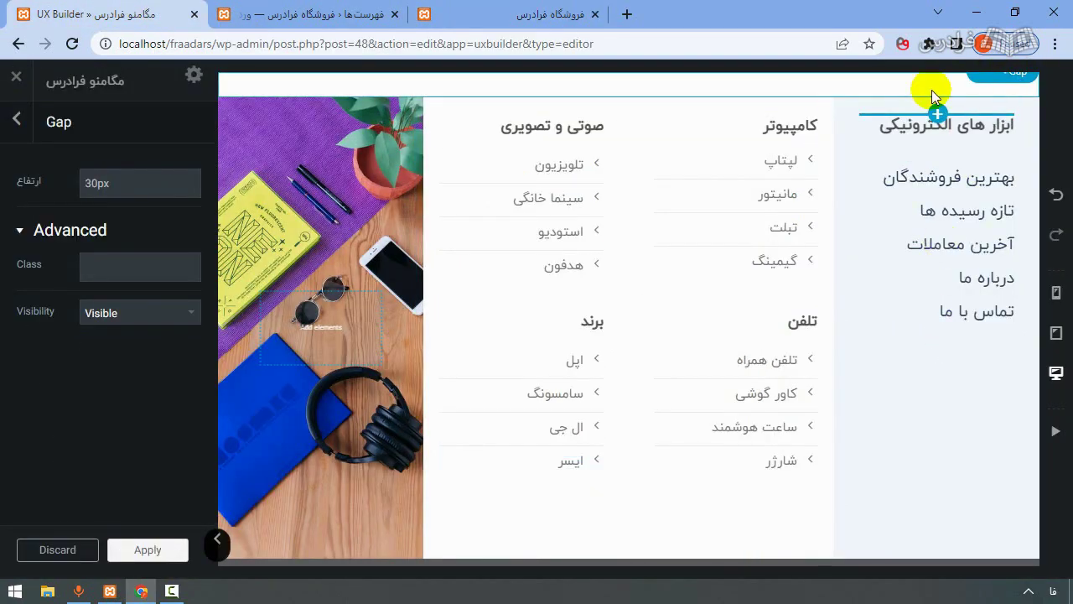
left_click(82, 188)
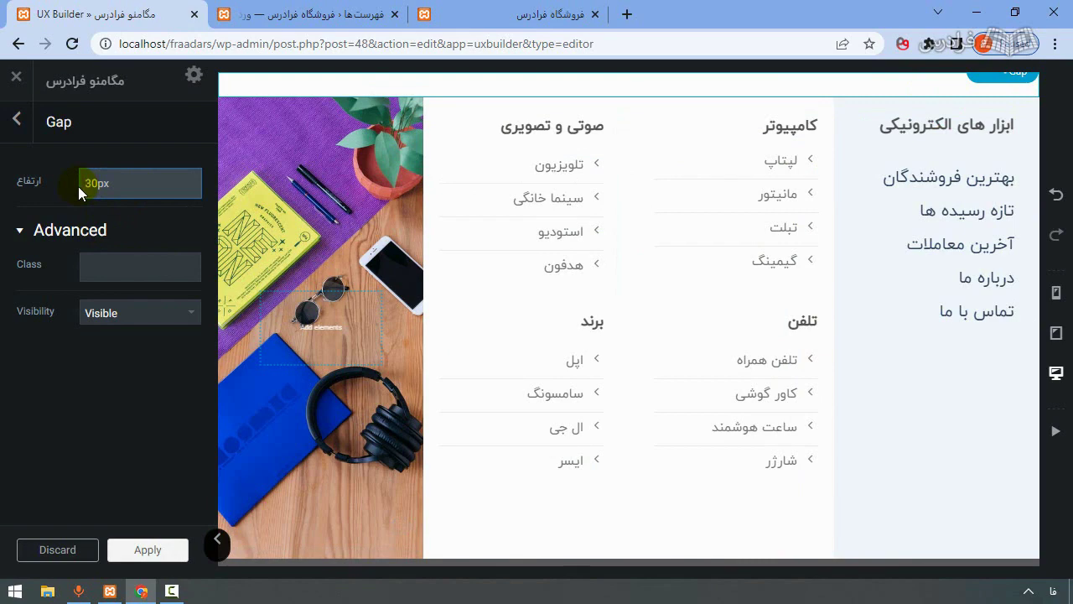
type("0")
left_click(132, 549)
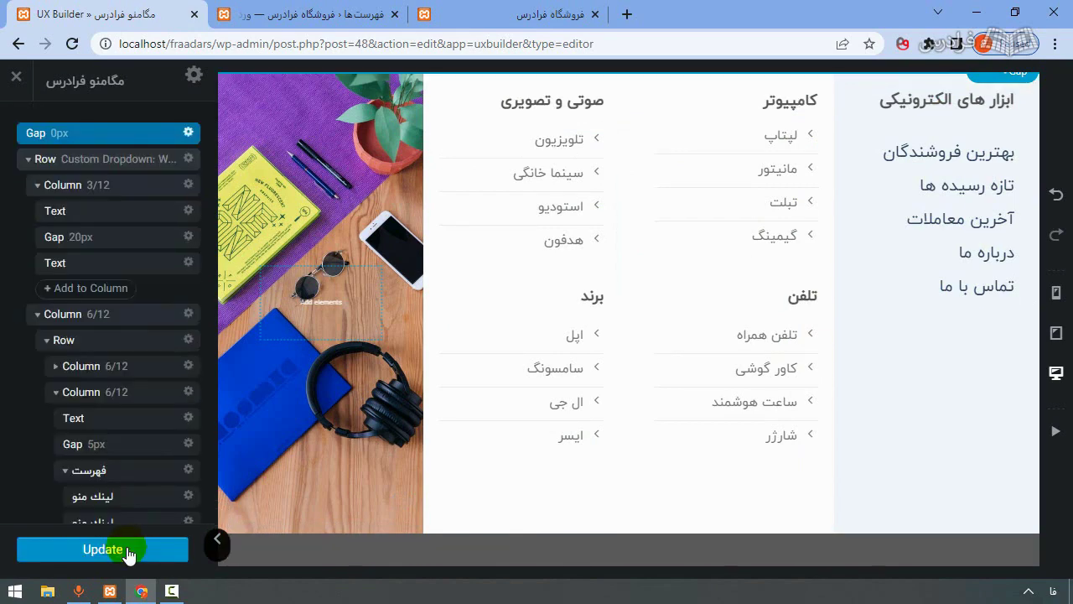
left_click(124, 550)
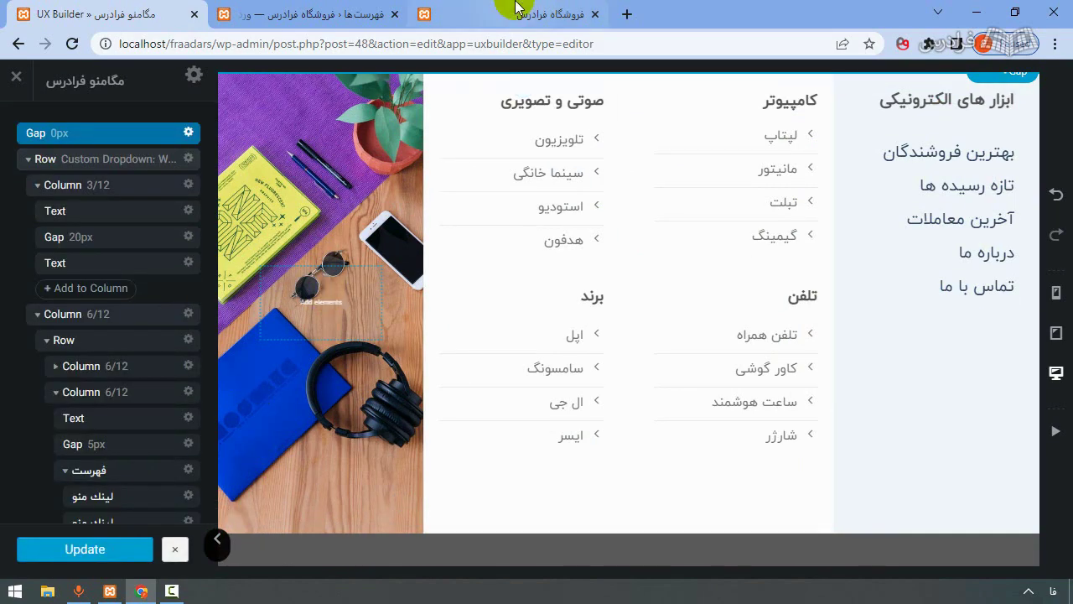
Check the spacing above the mega menu's columns on the store's front end.
left_click(511, 15)
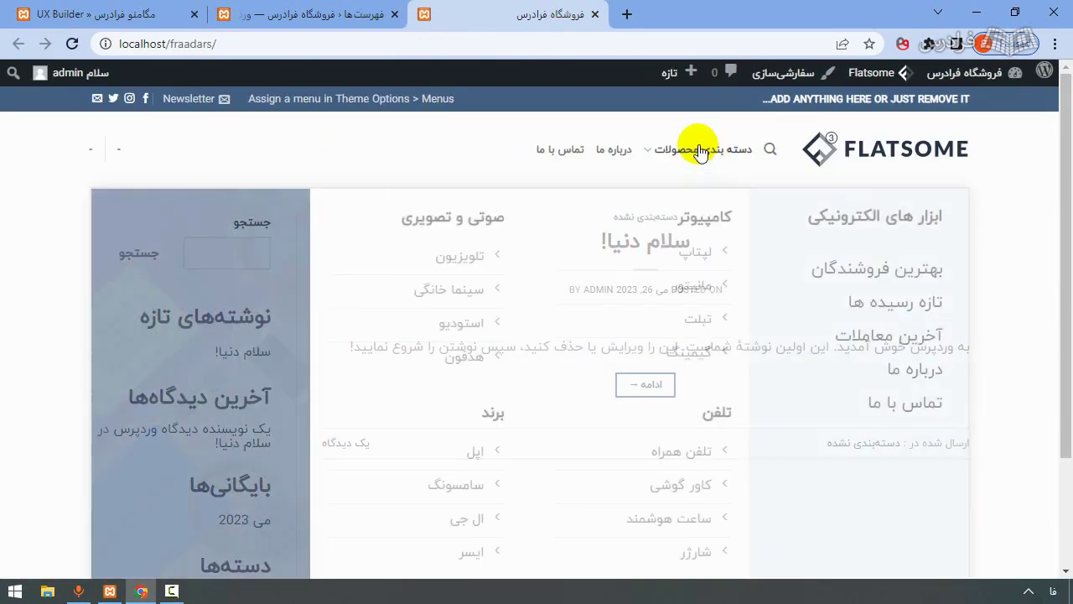
scroll(741, 286, "down", 3)
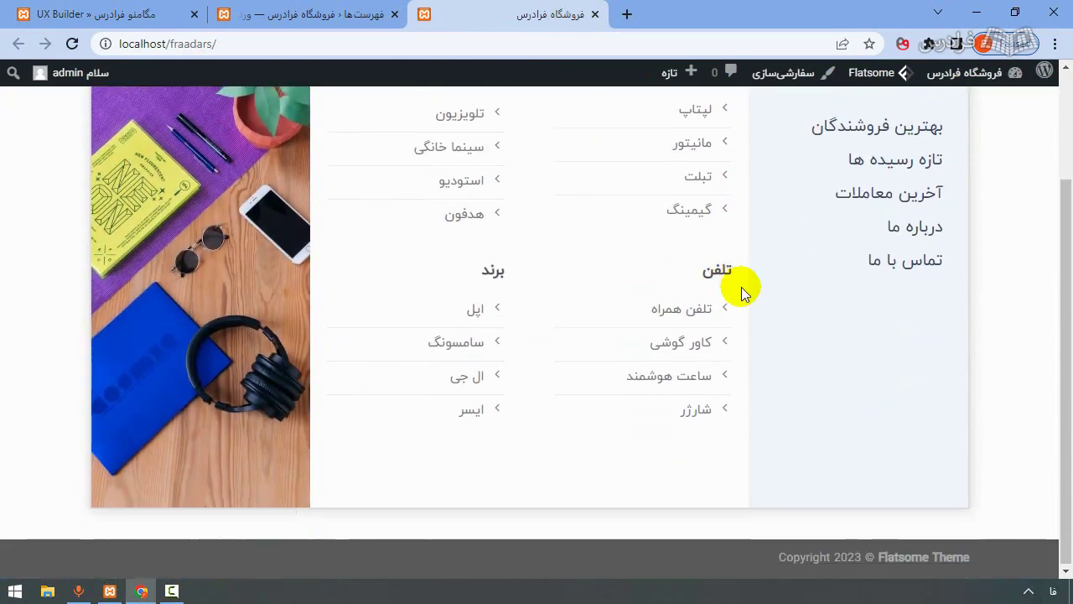
scroll(741, 287, "up", 3)
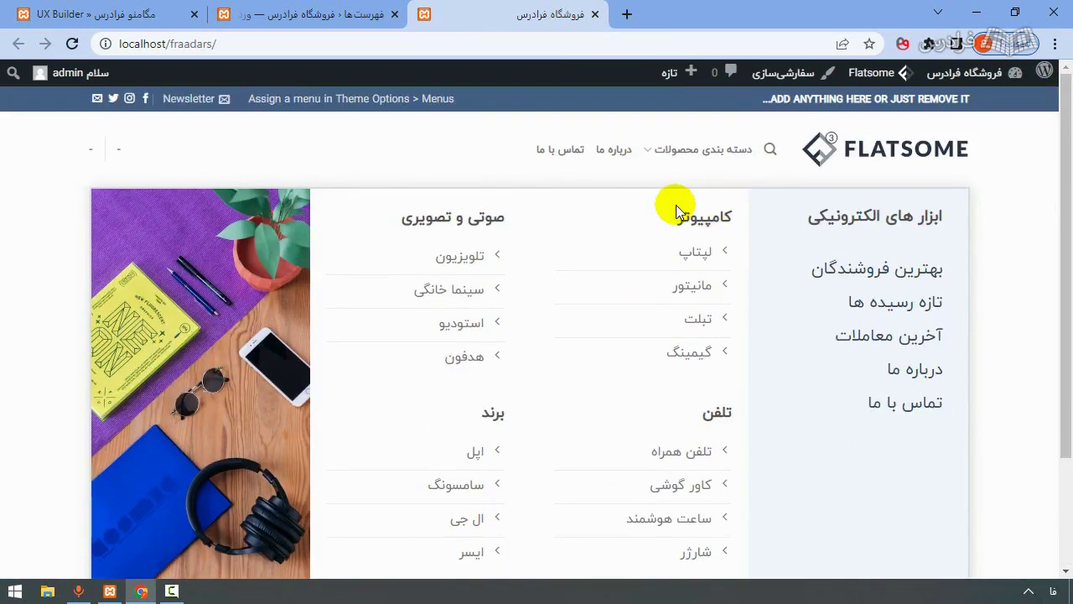
scroll(916, 456, "down", 1)
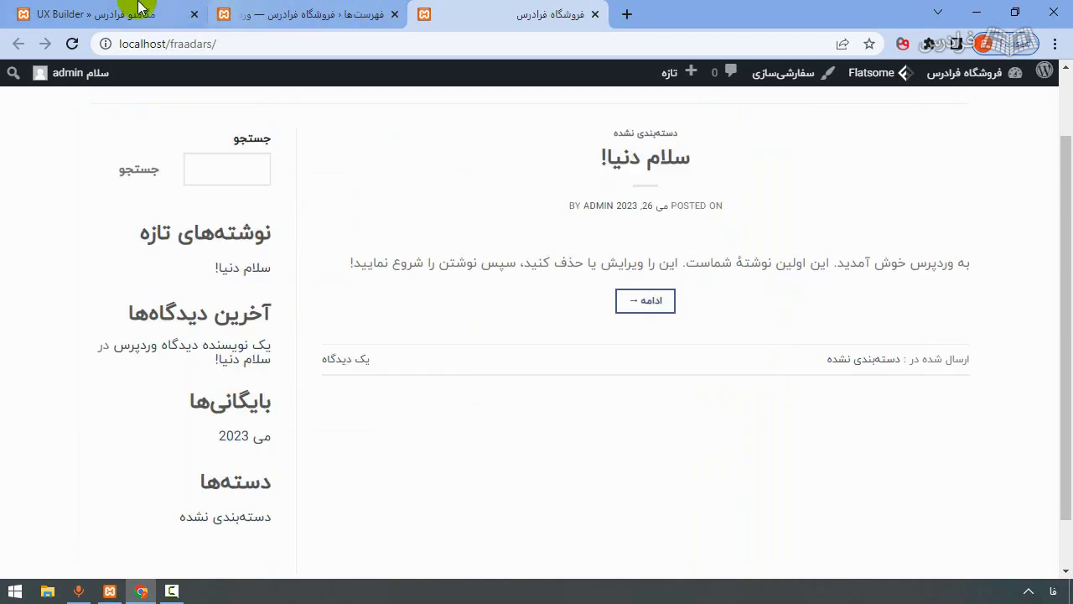
Insert an empty column beside the "تلفن" column in UX Builder and return to the element list.
left_click(117, 15)
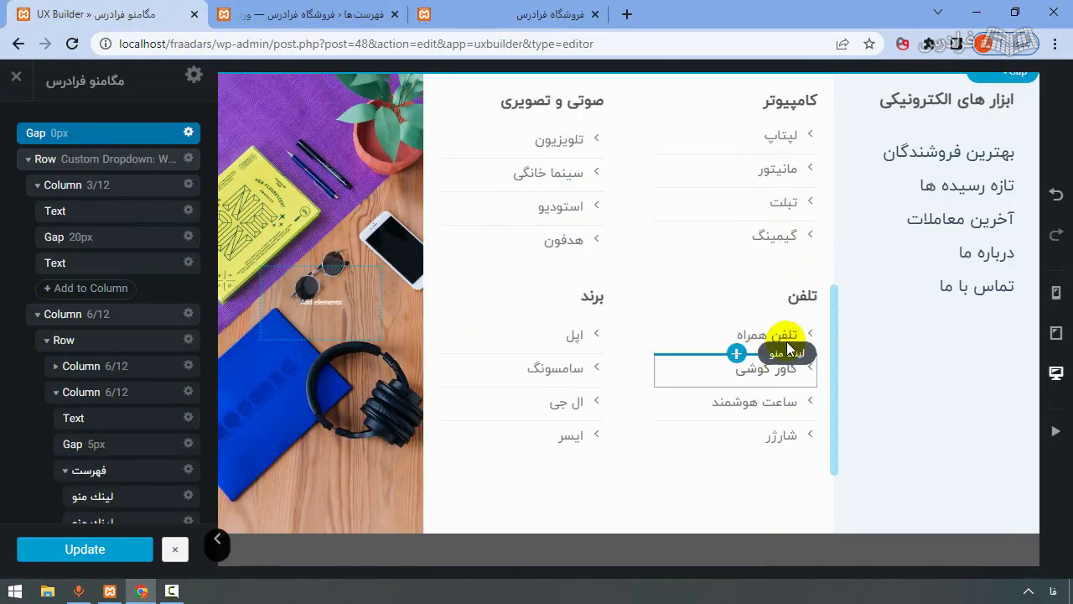
left_click(629, 381)
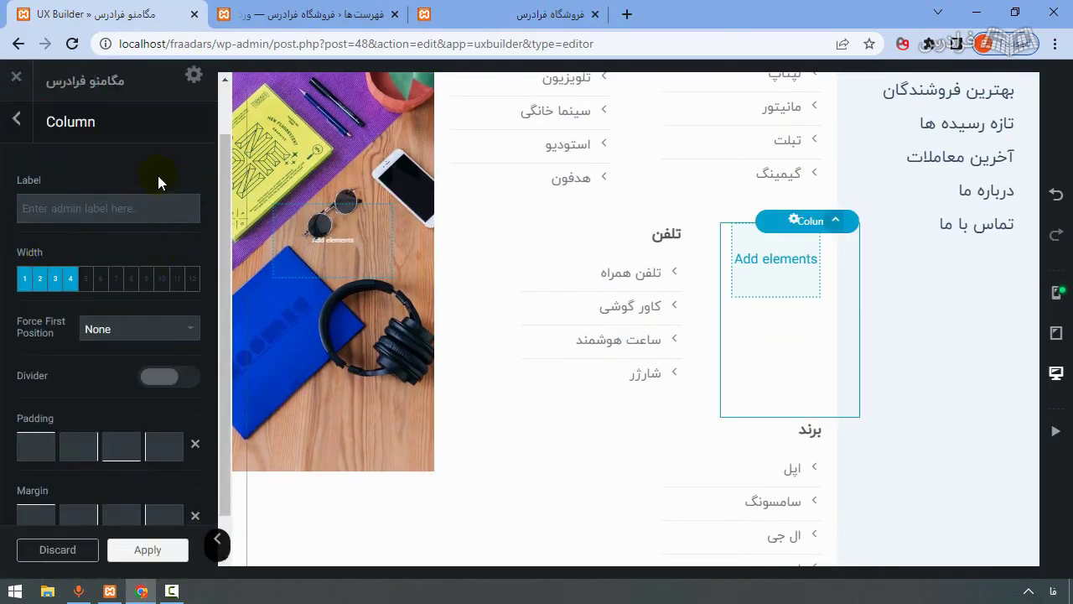
left_click(17, 120)
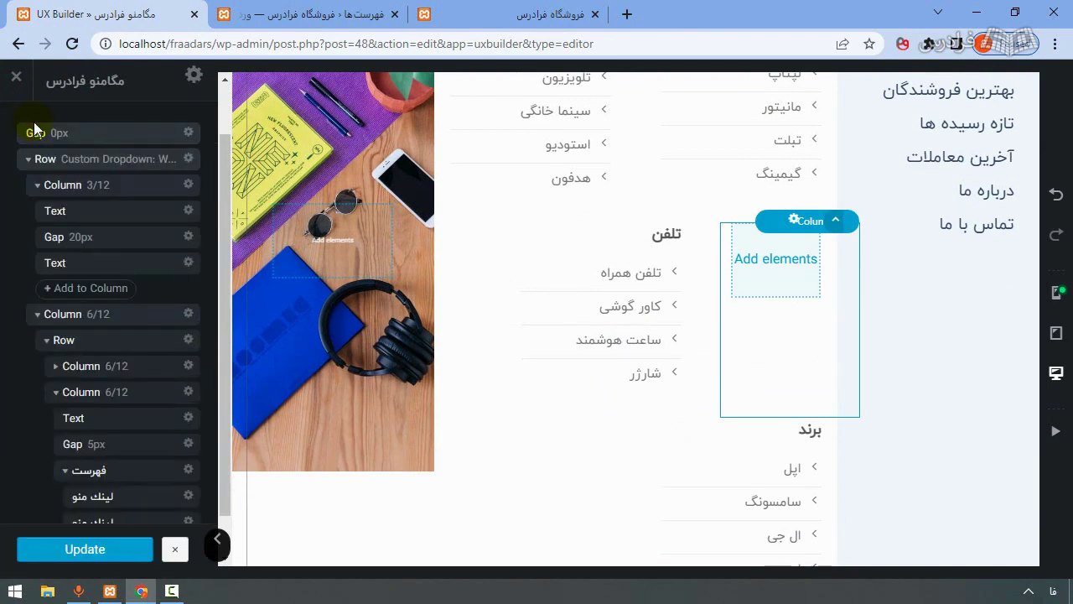
scroll(826, 342, "down", 1)
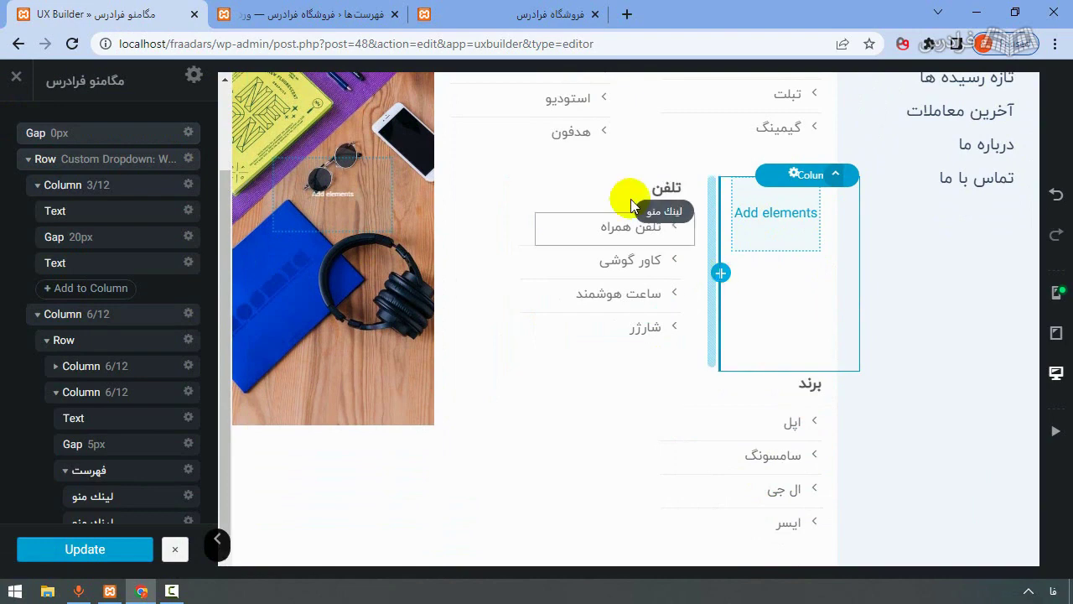
Review the complete mega menu layout on the store's front end once more.
left_click(475, 10)
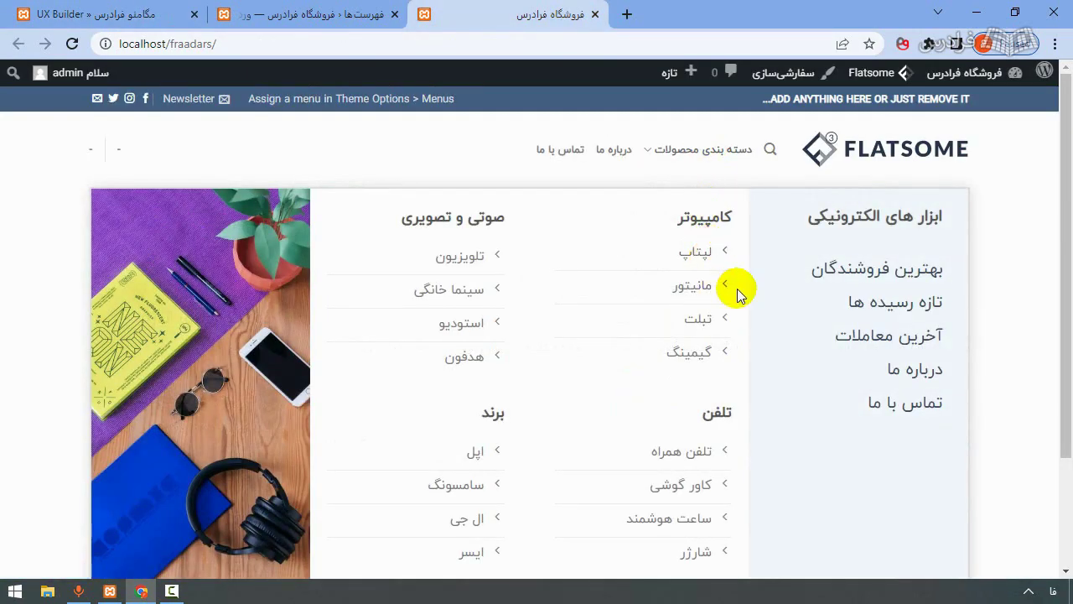
scroll(730, 307, "down", 2)
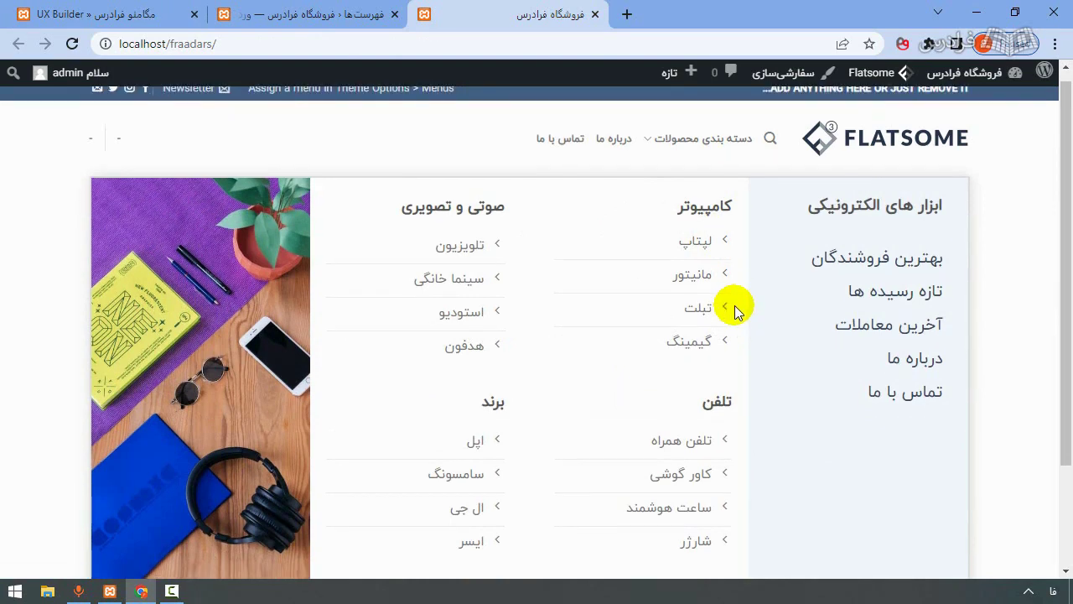
scroll(730, 318, "up", 2)
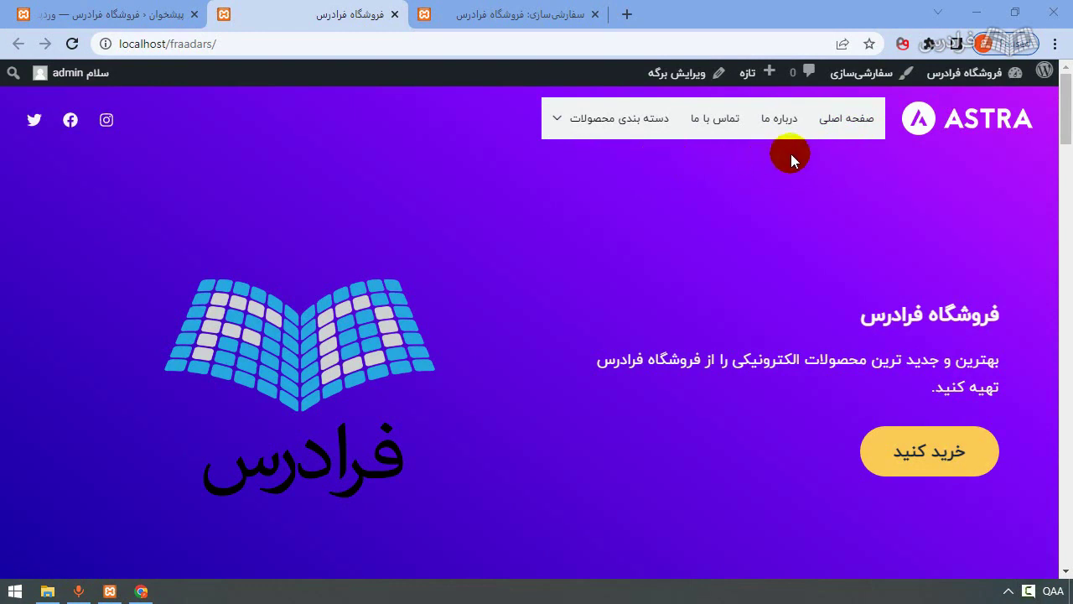
Open the primary menu settings (فهرست اصلی) of the Astra header in the theme customizer.
mouse_move(616, 132)
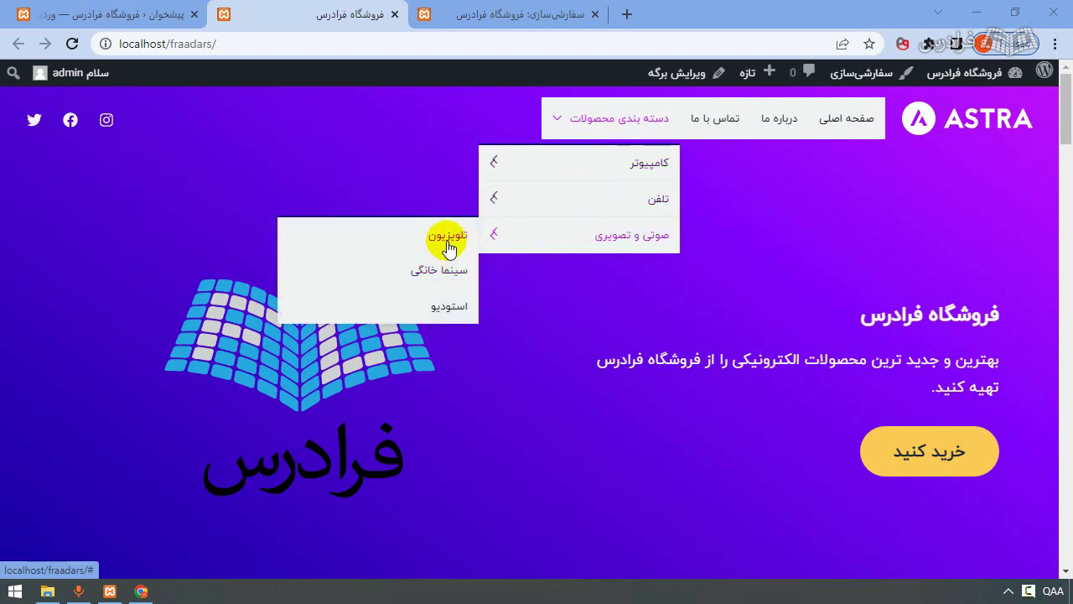
mouse_move(514, 214)
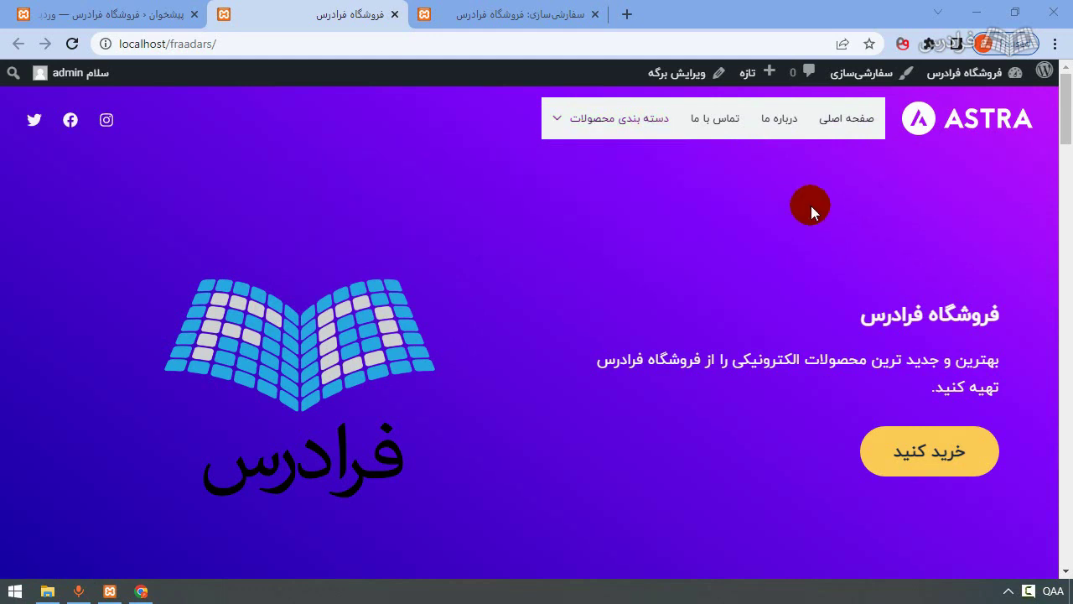
left_click(515, 9)
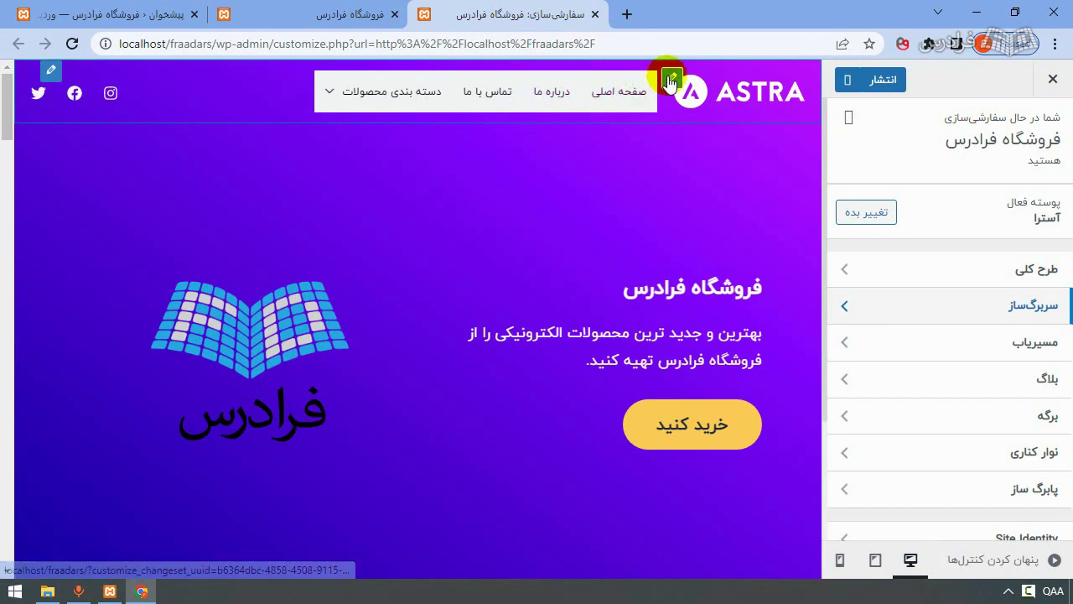
left_click(672, 80)
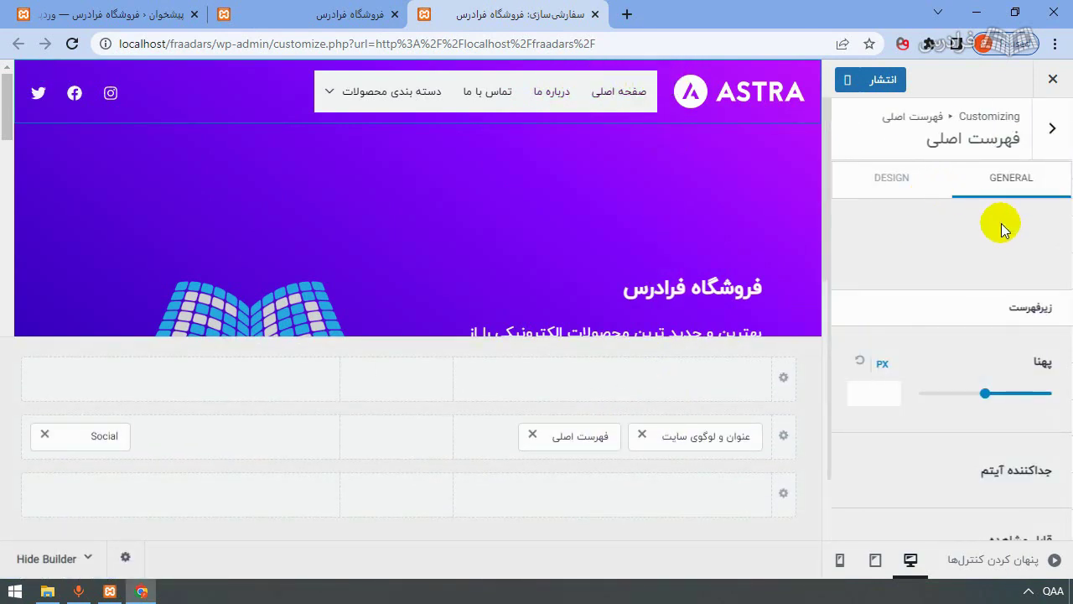
Review the primary menu's design settings, from hover style and submenu container through borders, colours, fonts and spacing.
left_click(880, 181)
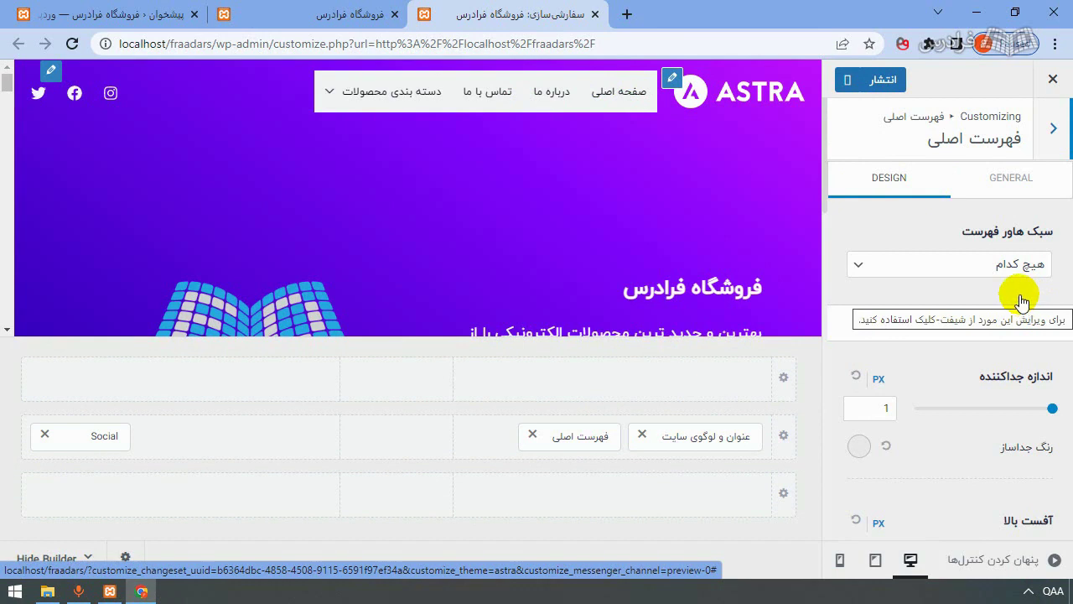
scroll(945, 362, "down", 1)
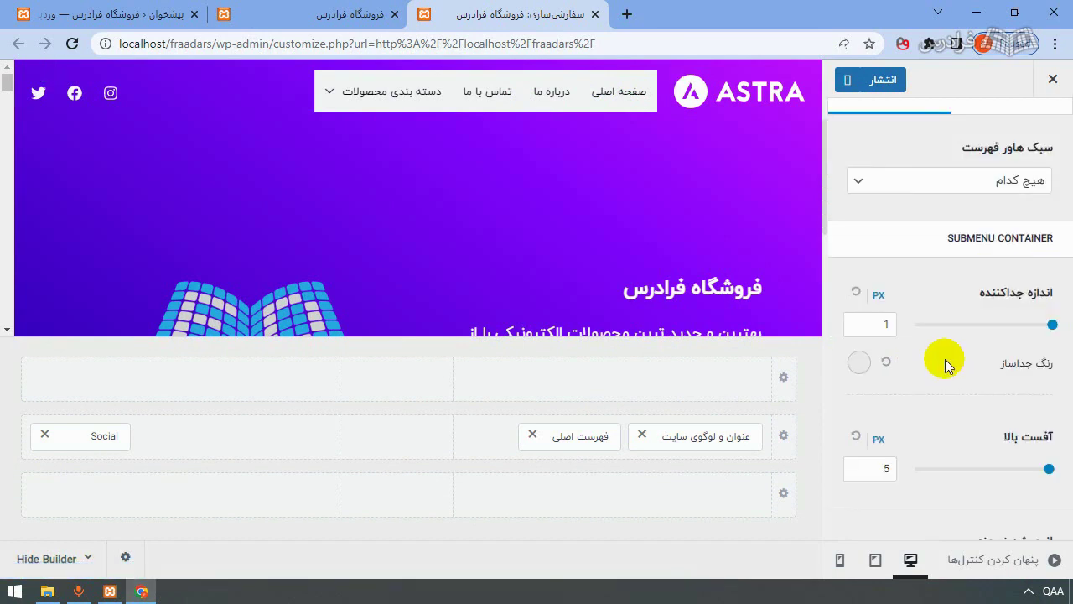
scroll(944, 359, "down", 2)
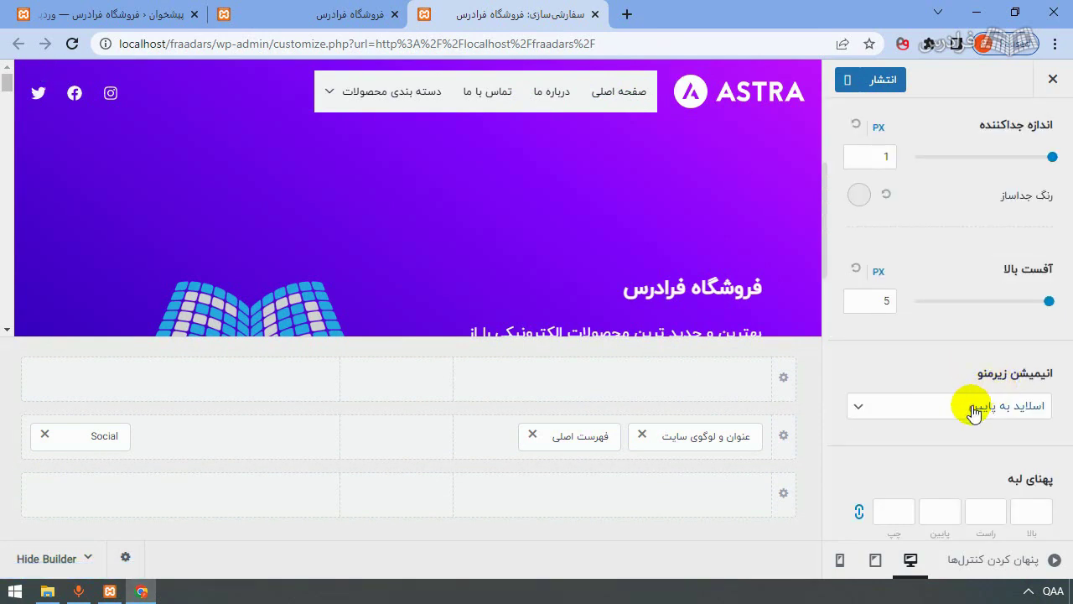
scroll(931, 361, "down", 5)
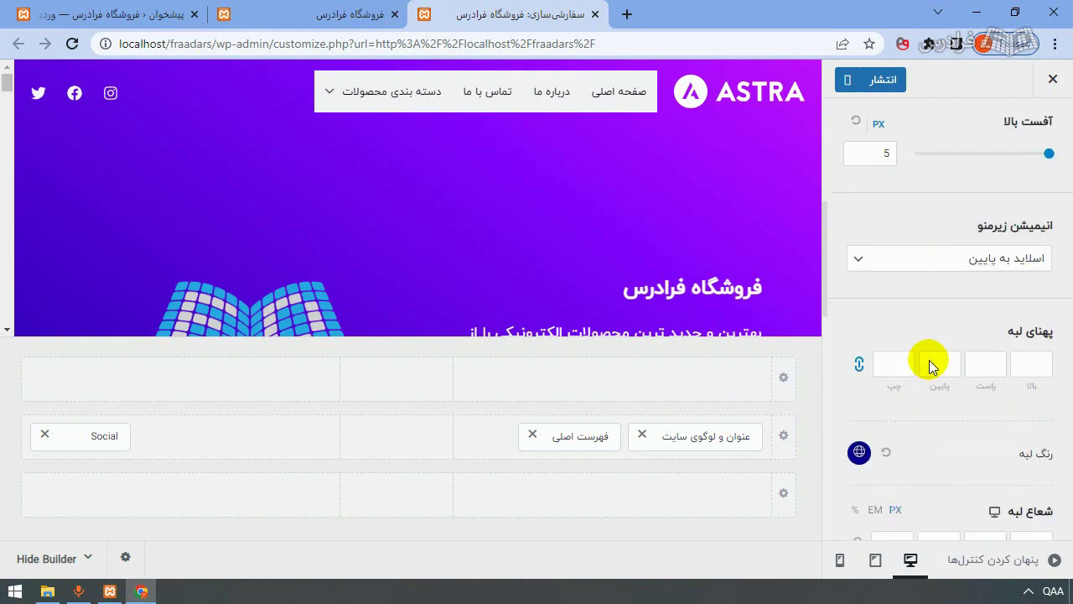
scroll(932, 356, "down", 1)
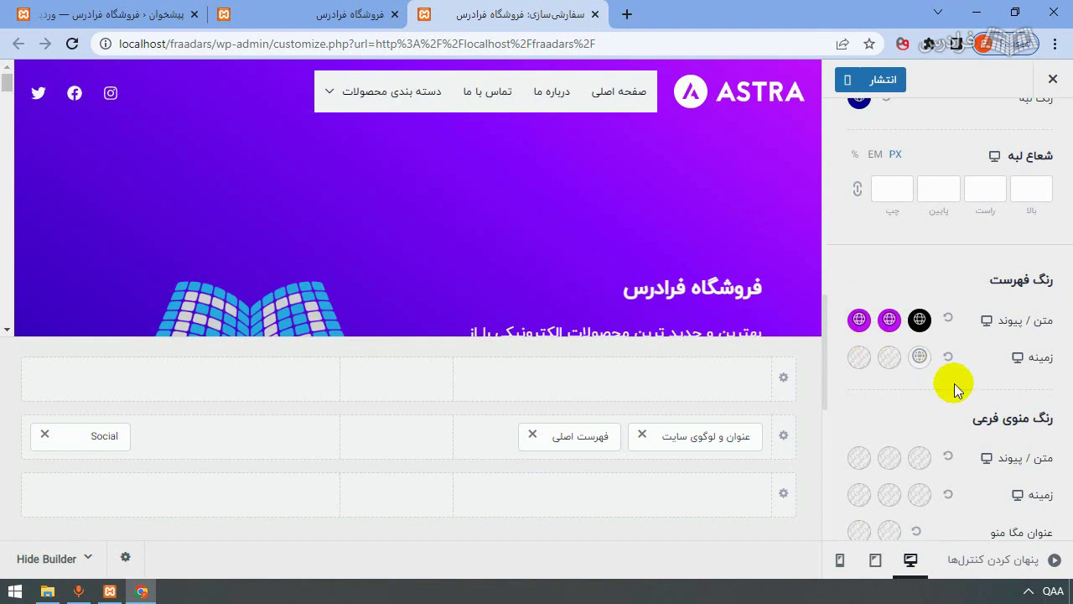
scroll(954, 388, "down", 4)
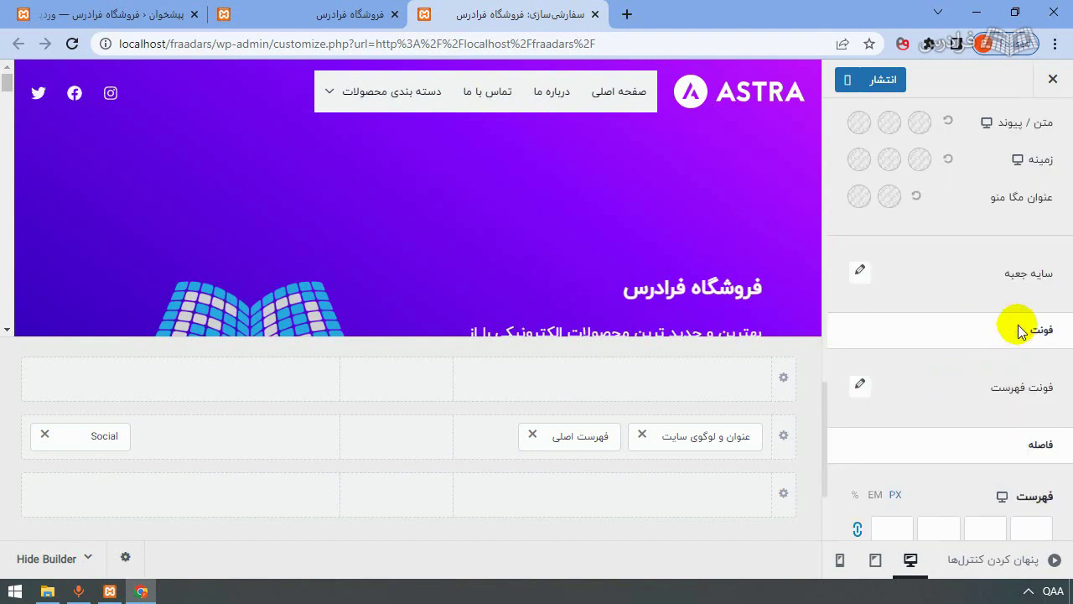
scroll(872, 369, "down", 2)
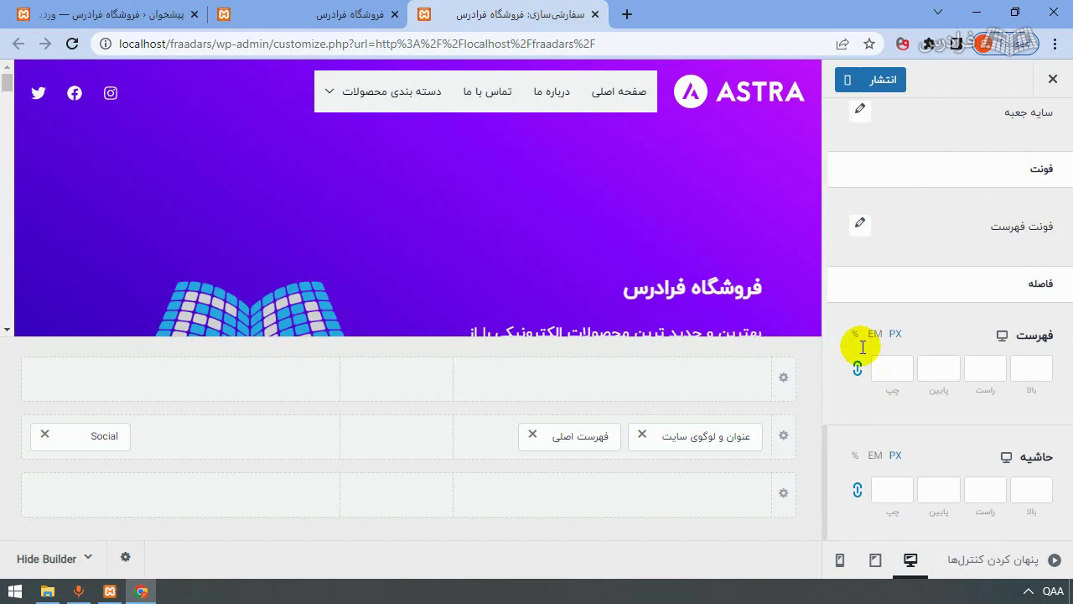
Inspect the menu font options (فونت فهرست), including family, weight and size, and compare them with the header menu in the preview.
left_click(860, 227)
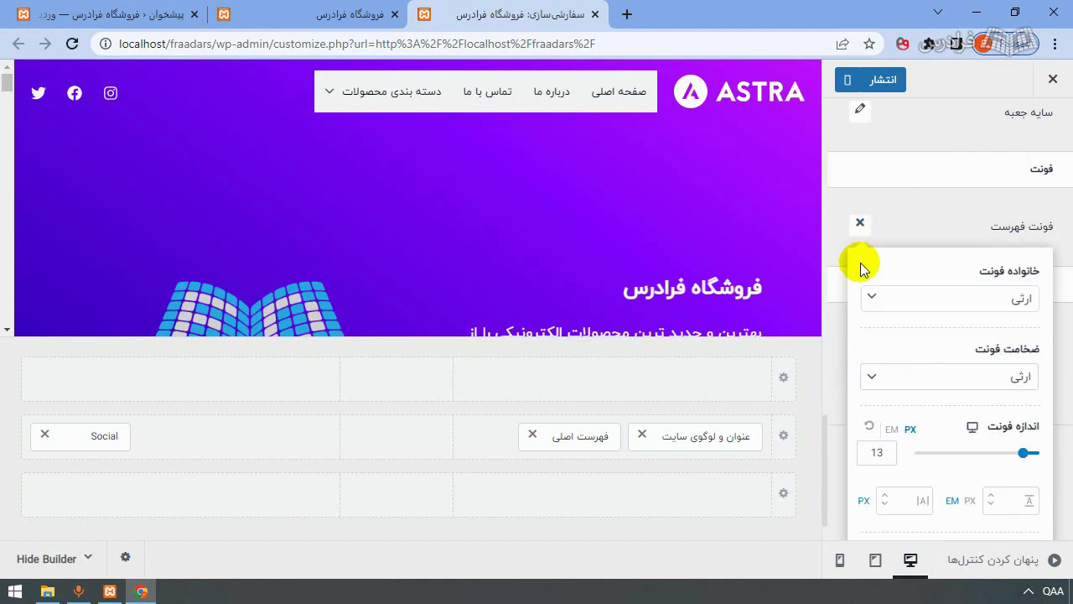
left_click(878, 449)
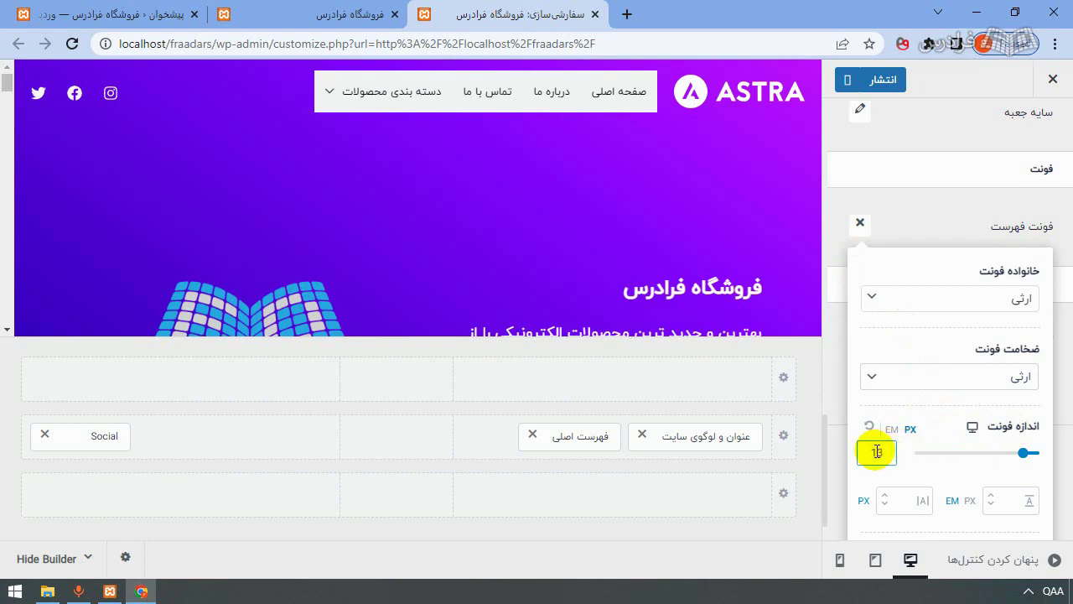
left_click(927, 222)
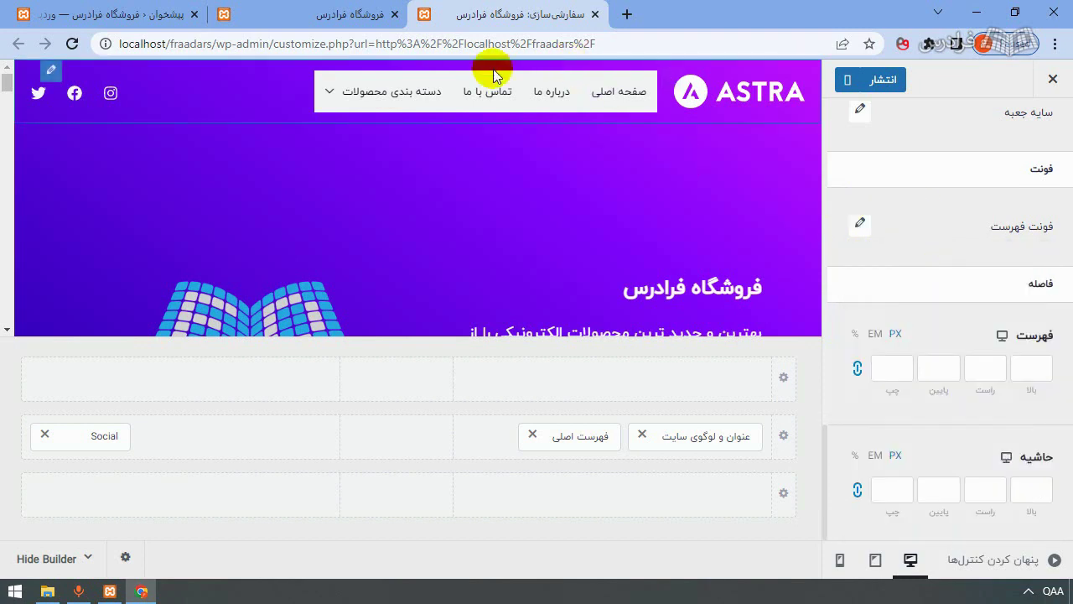
left_click(633, 116)
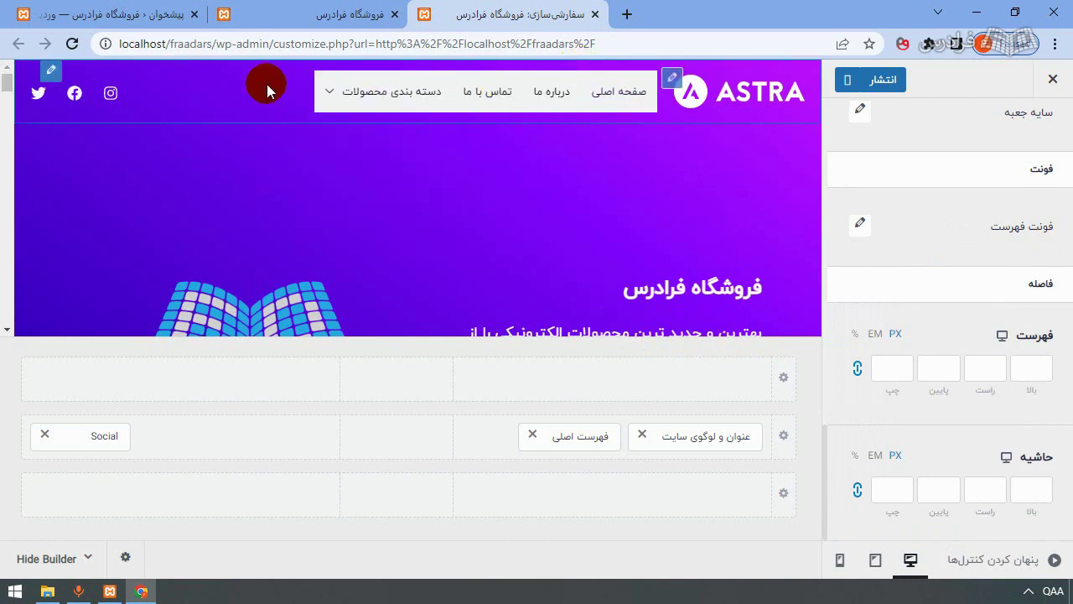
left_click(622, 89)
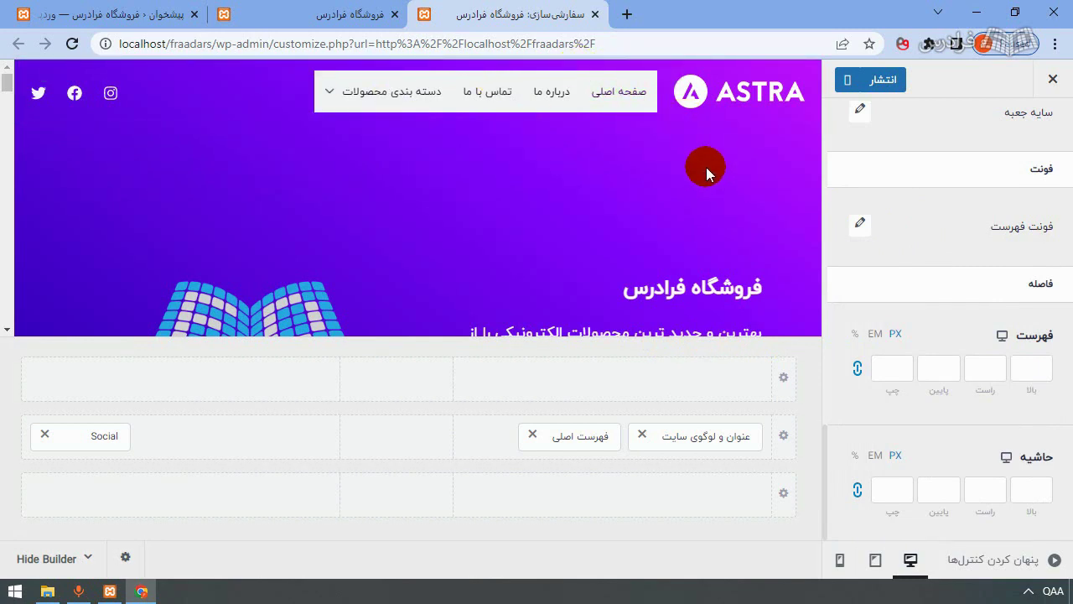
View the "دسته بندی محصولات" dropdown and its "کامپیوتر" submenu on the store's front end.
left_click(366, 10)
mouse_move(575, 124)
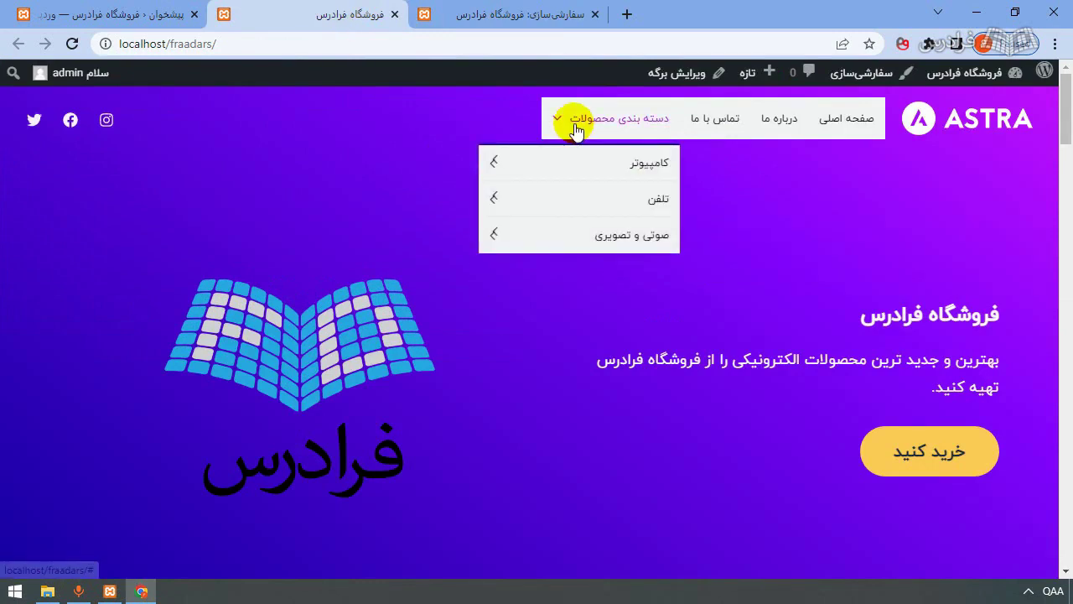
mouse_move(565, 215)
mouse_move(567, 180)
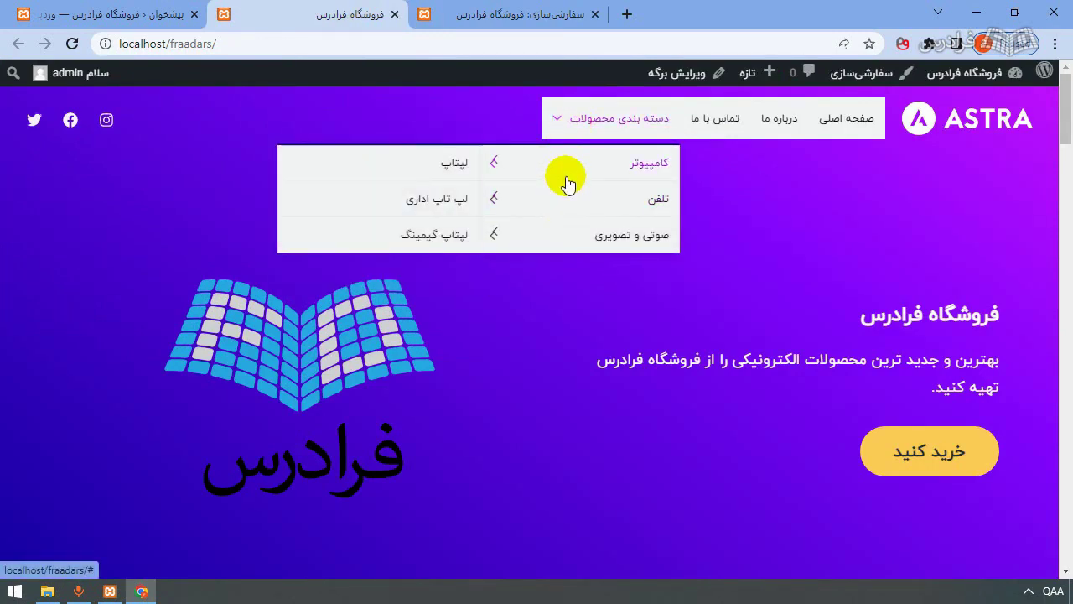
In the WordPress menu editor, expand the "دسته بندی محصولات" item, examine its Astra menu options and close them.
left_click(102, 10)
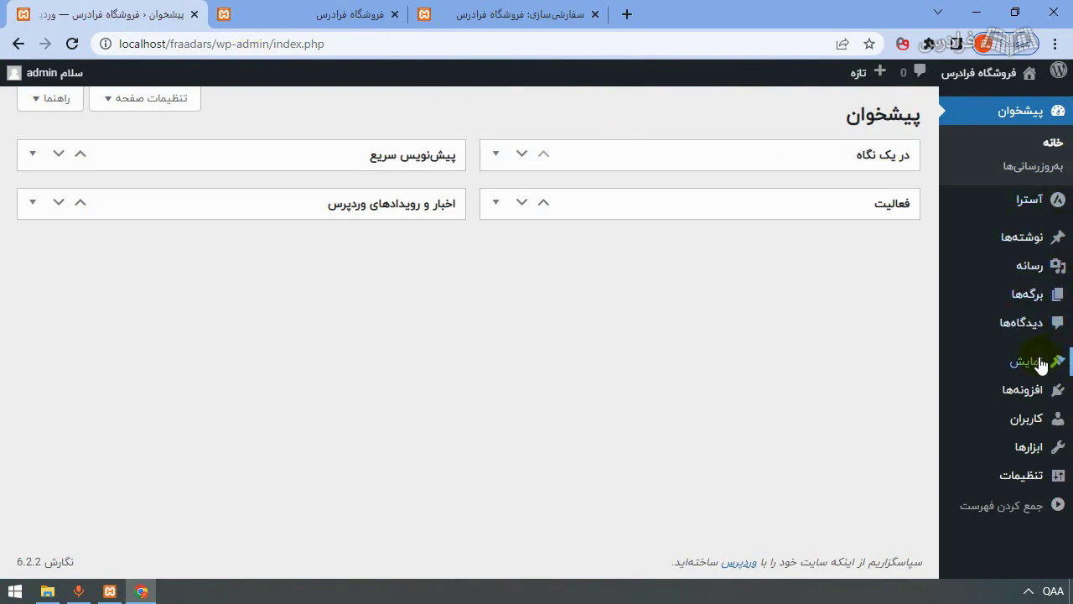
mouse_move(1040, 365)
left_click(902, 436)
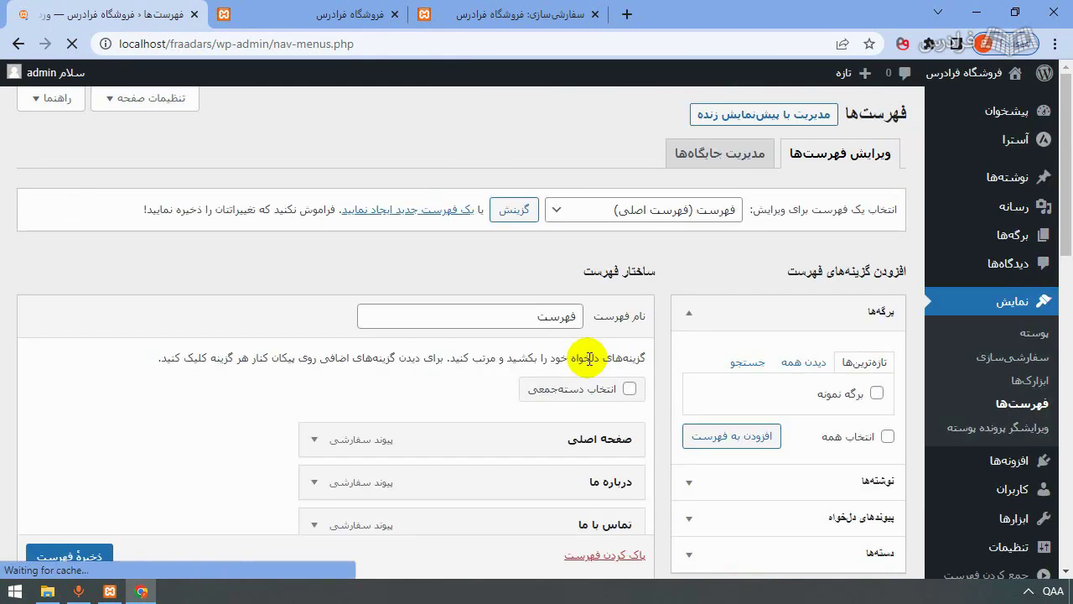
scroll(530, 285, "down", 3)
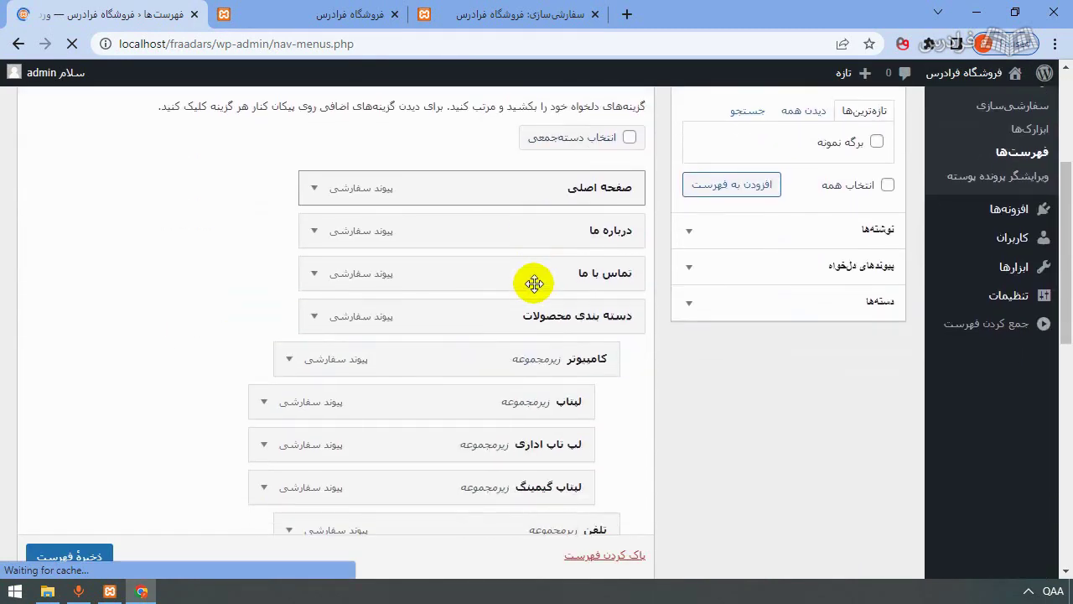
left_click(314, 319)
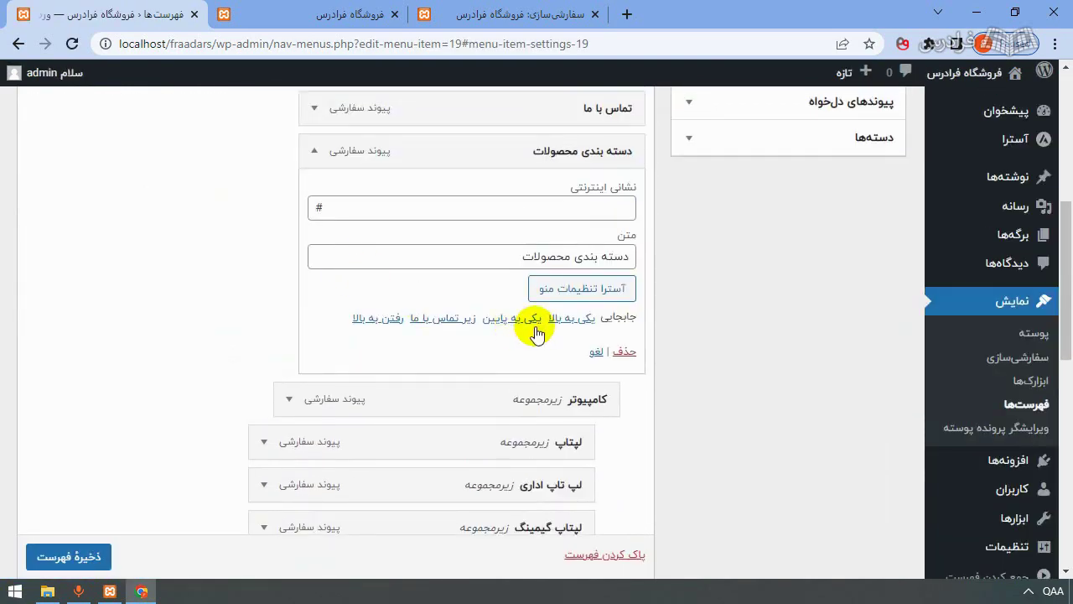
left_click(584, 290)
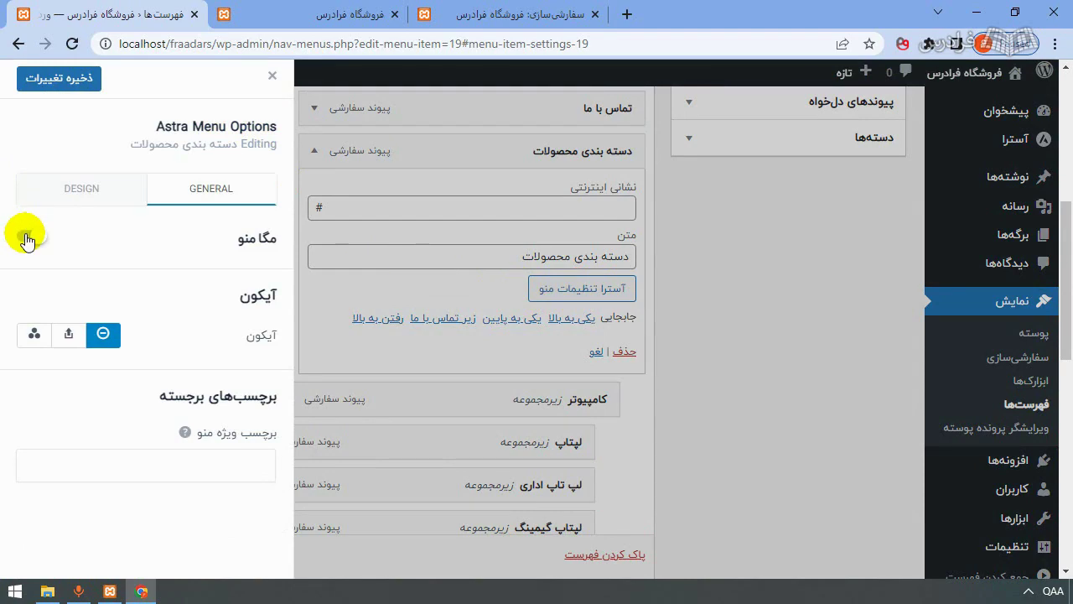
left_click(270, 77)
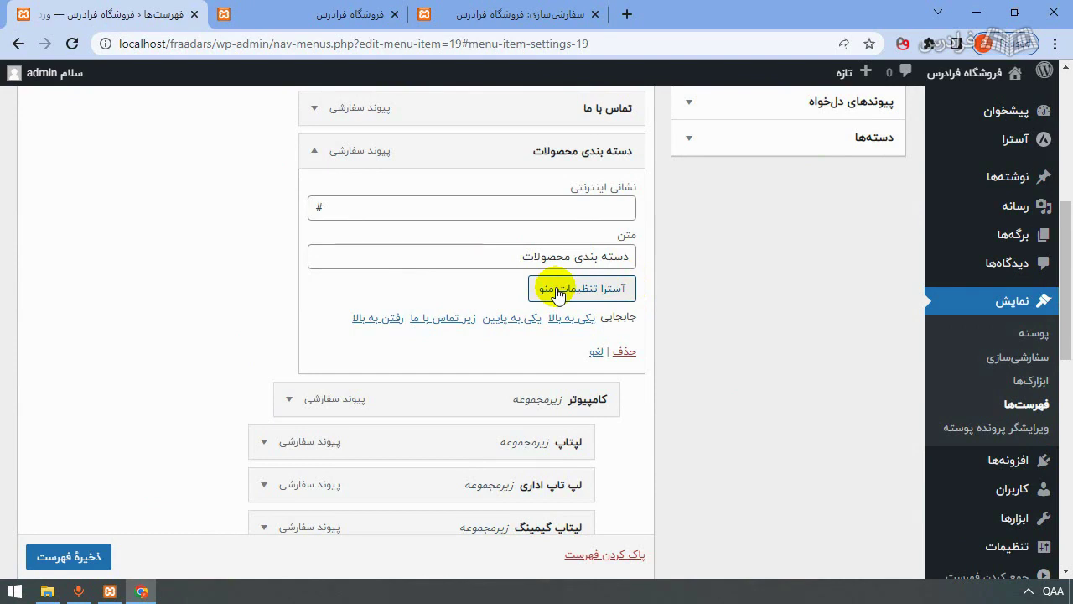
Turn off the "فهرست ناوبری" module in the Astra dashboard, opened in a new tab, and reload the menu editor.
mouse_move(1016, 142)
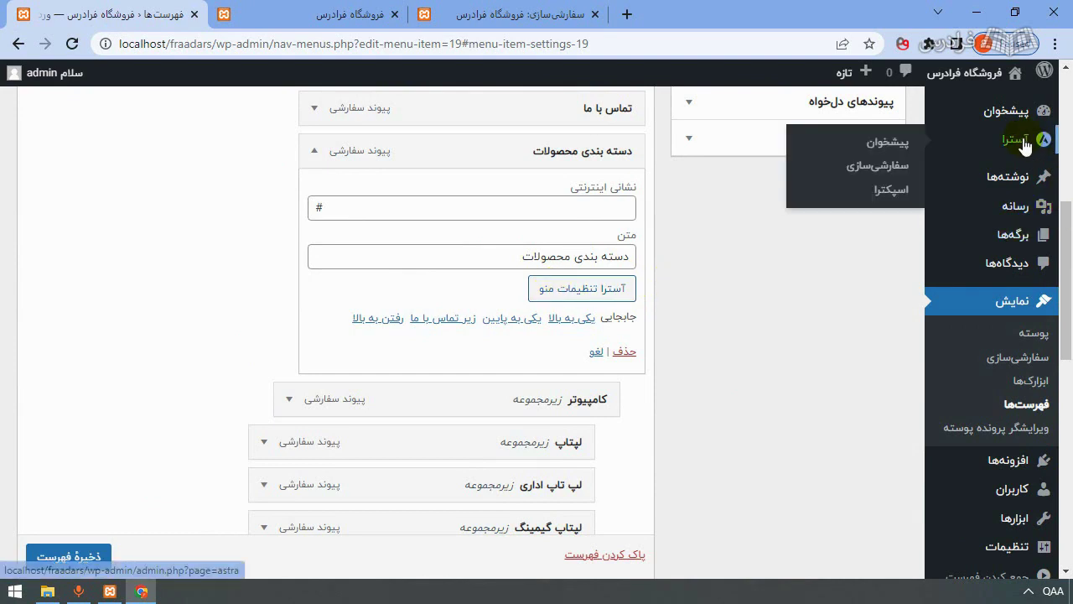
right_click(902, 147)
left_click(930, 151)
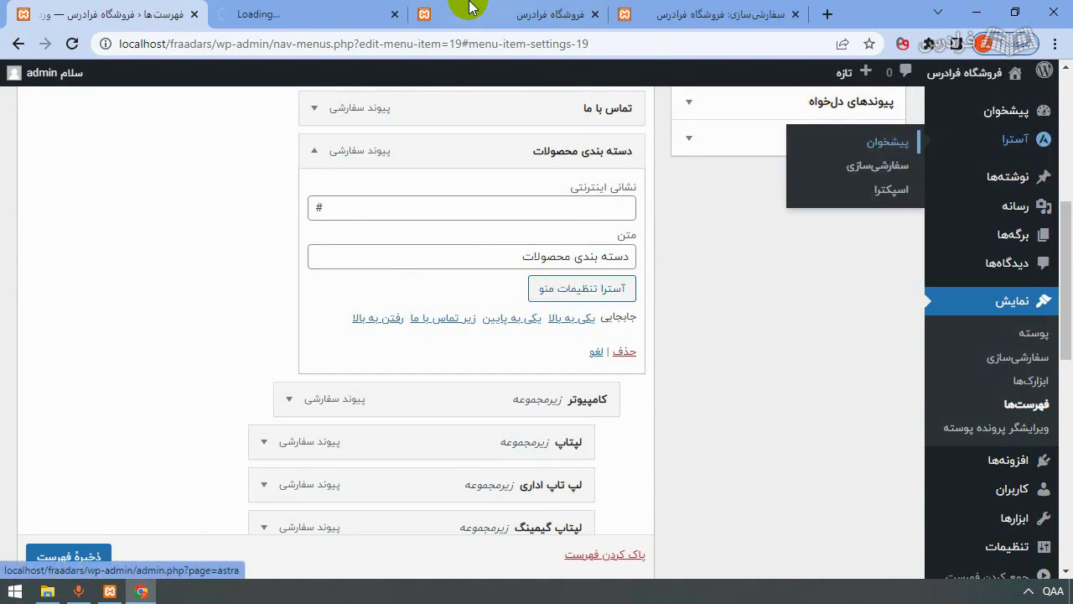
left_click(302, 14)
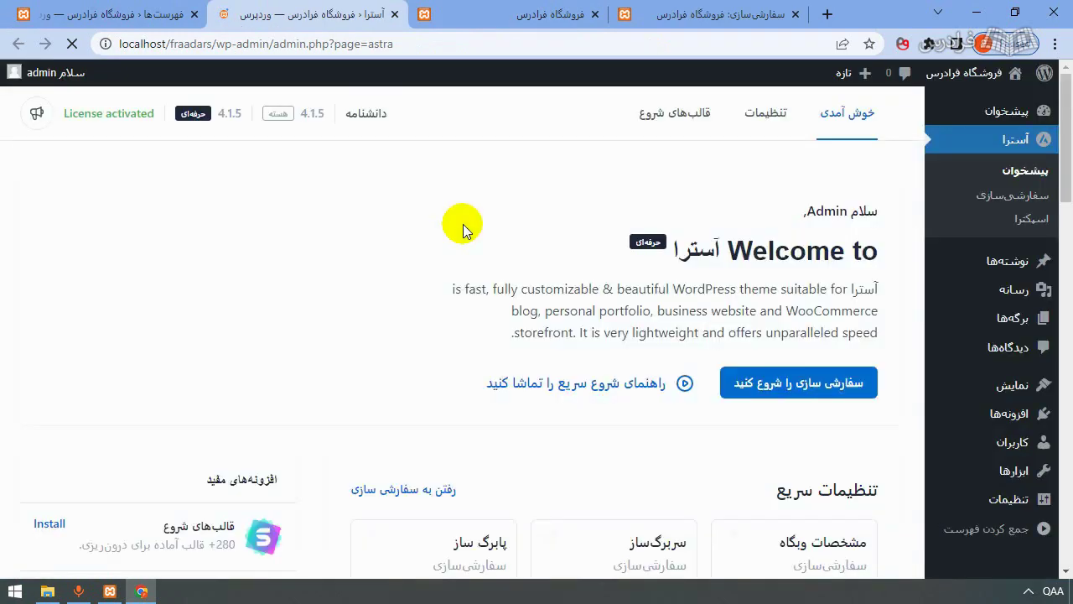
scroll(606, 309, "down", 2)
scroll(616, 300, "down", 6)
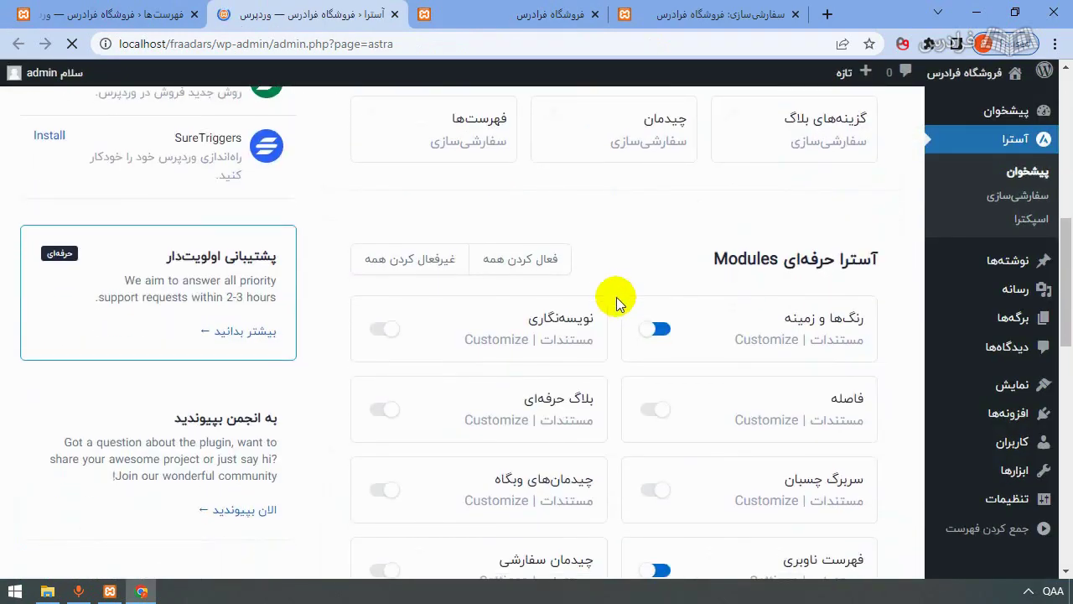
scroll(618, 300, "down", 3)
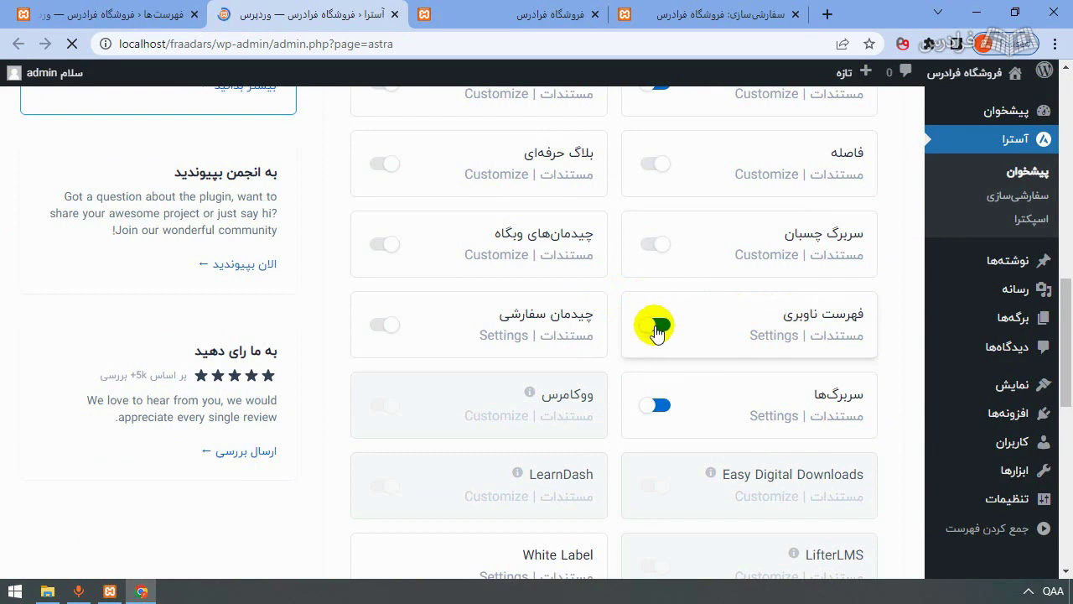
left_click(51, 14)
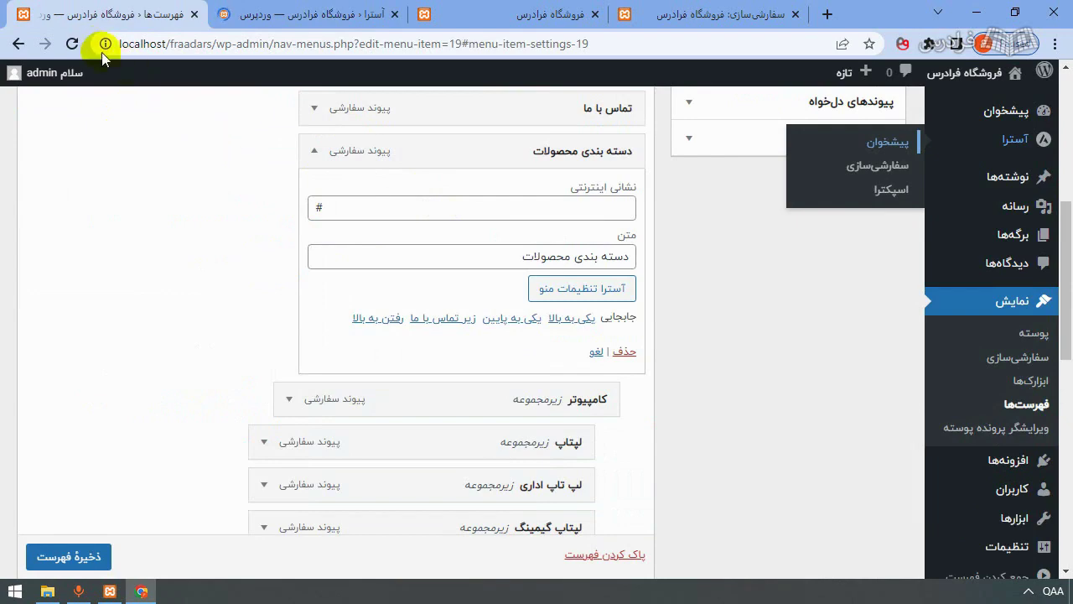
left_click(72, 43)
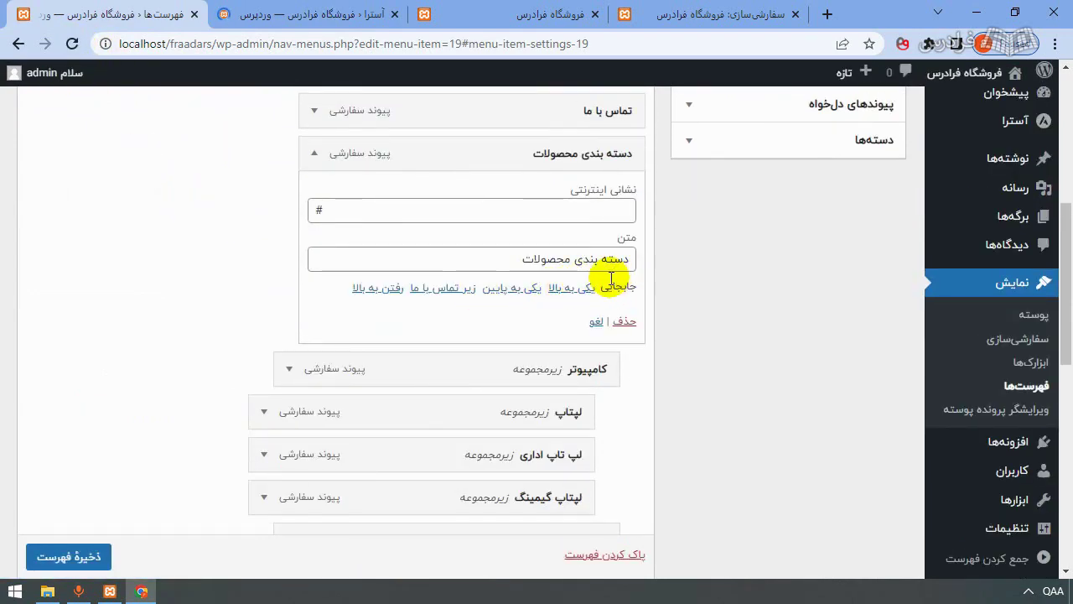
Turn the "فهرست ناوبری" module back on, return to the menu editor and close the Astra dashboard.
key("ctrl+Tab")
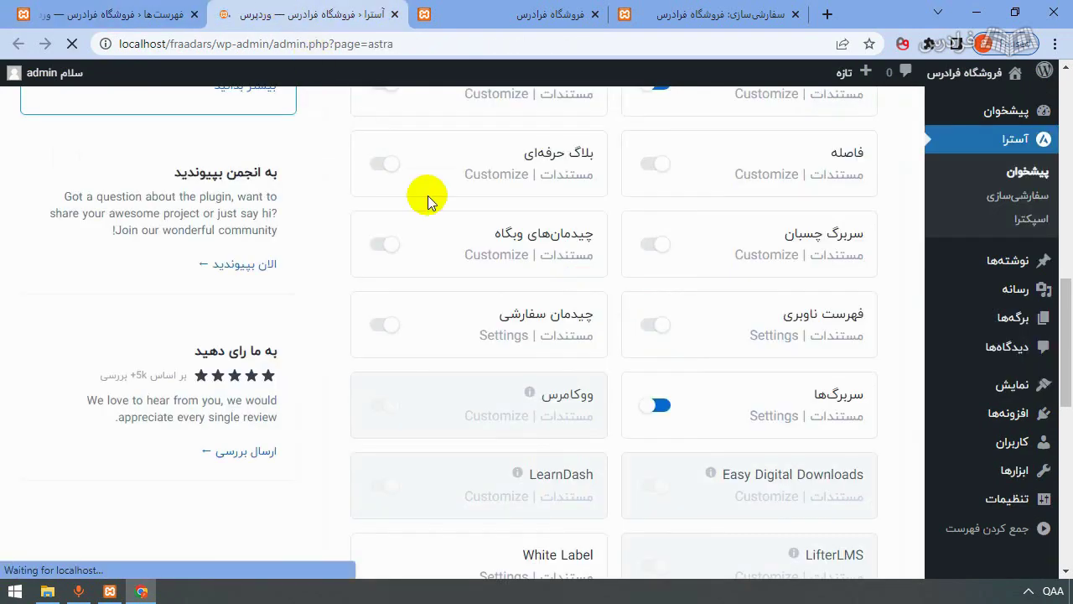
left_click(652, 327)
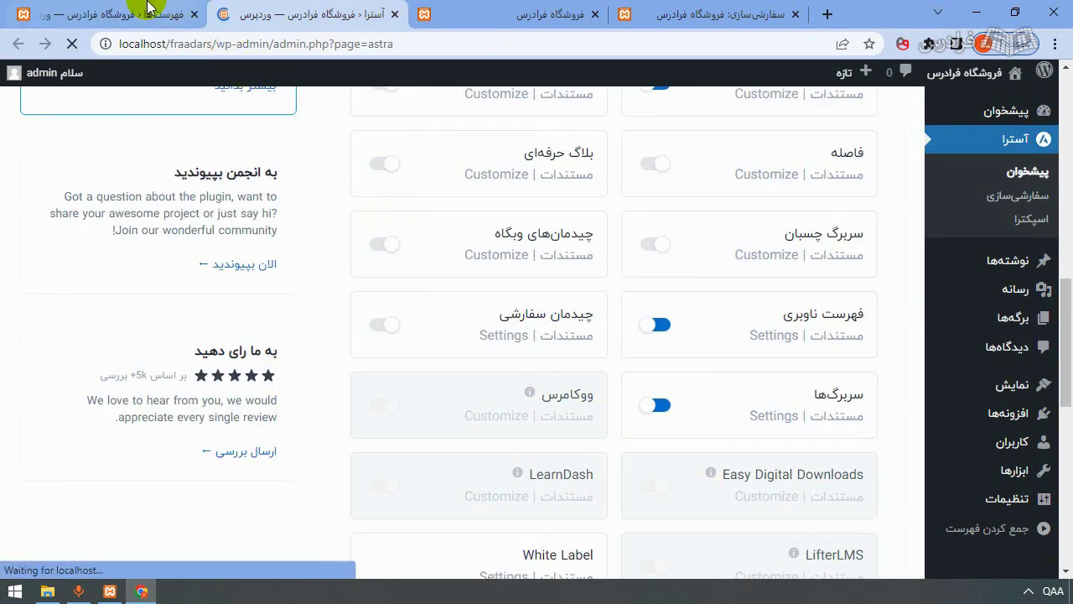
key("ctrl+shift+Tab")
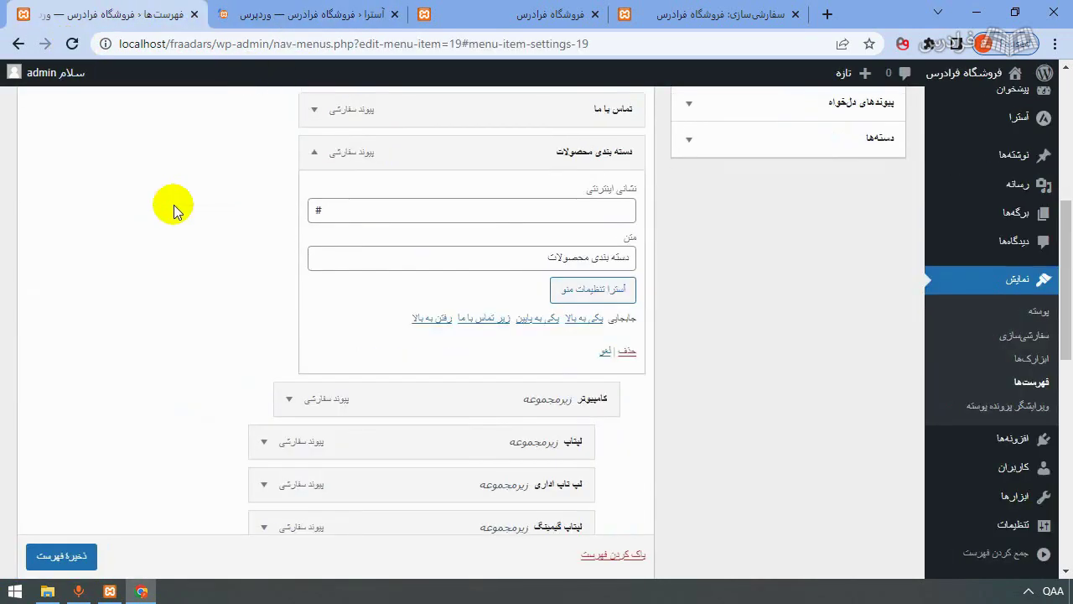
left_click(395, 15)
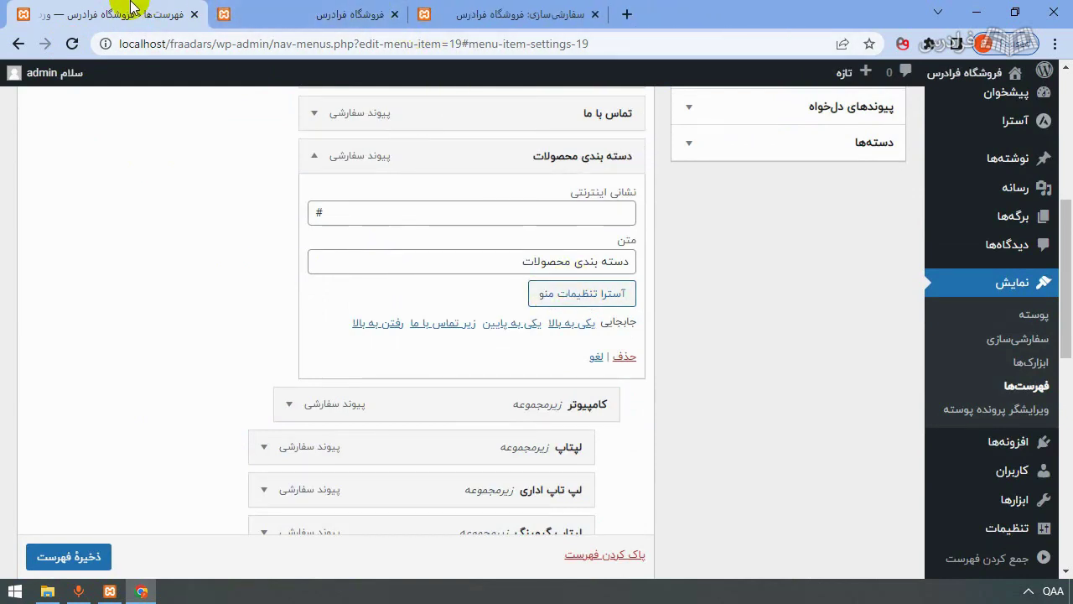
Enable the mega menu for the "دسته بندی محصولات" item with its width kept at "محتوا", and save the Astra menu options.
left_click(594, 293)
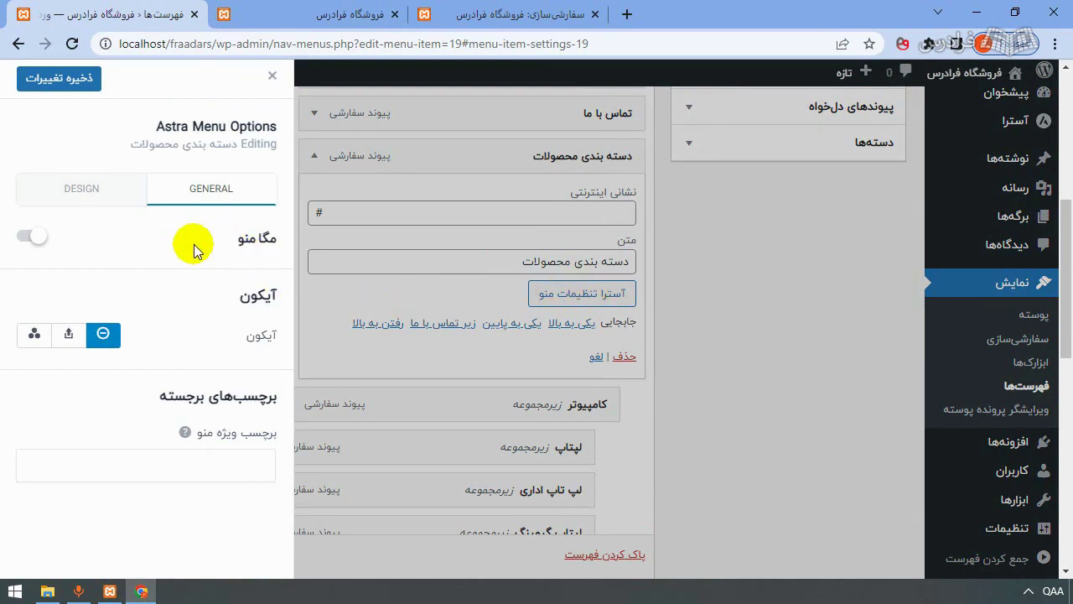
left_click(32, 239)
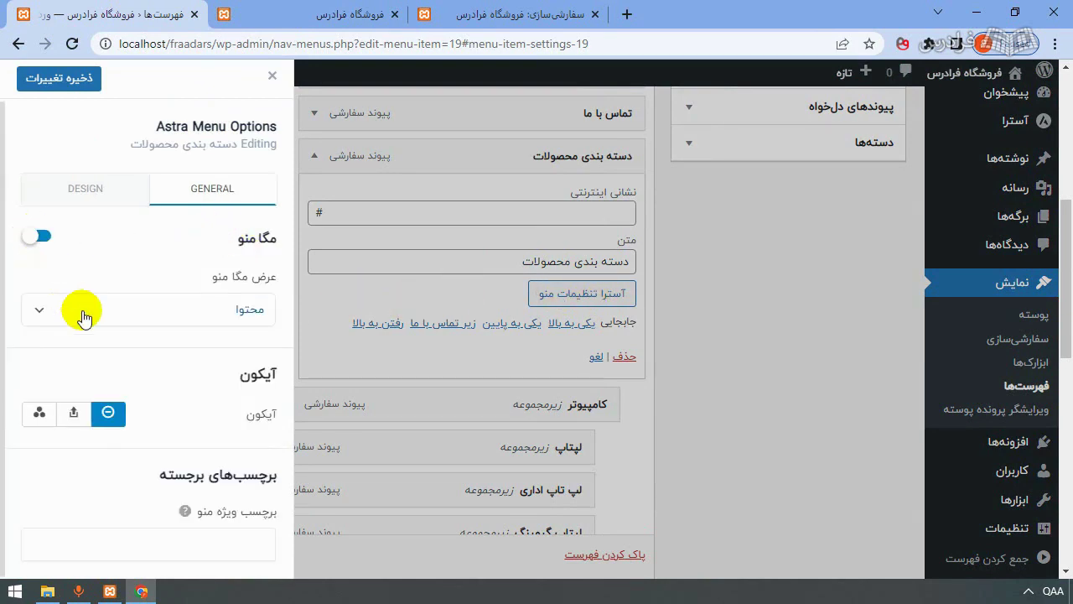
left_click(223, 310)
left_click(222, 301)
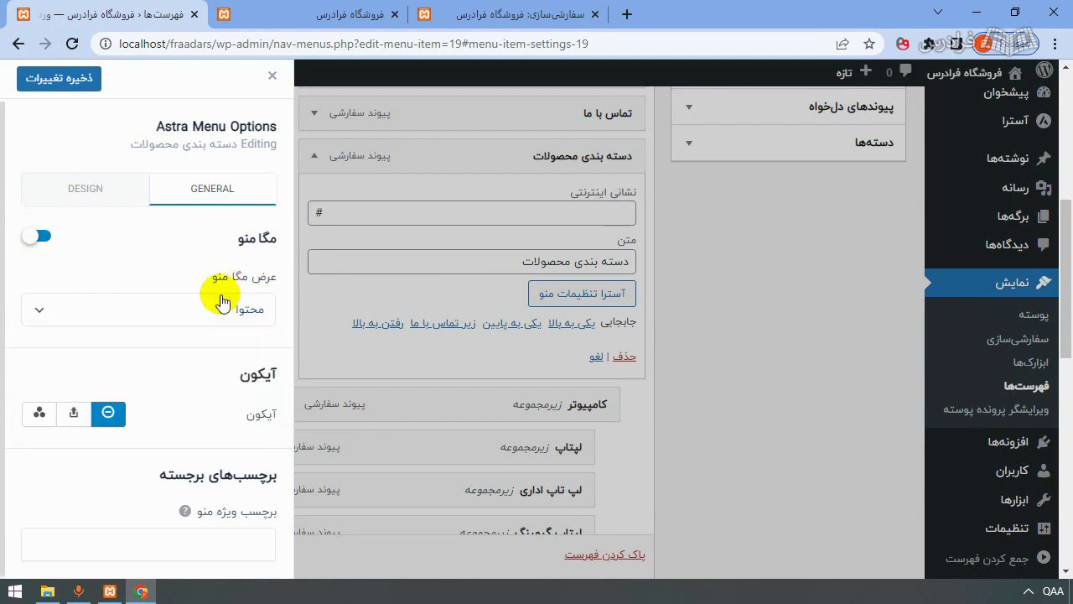
left_click(58, 78)
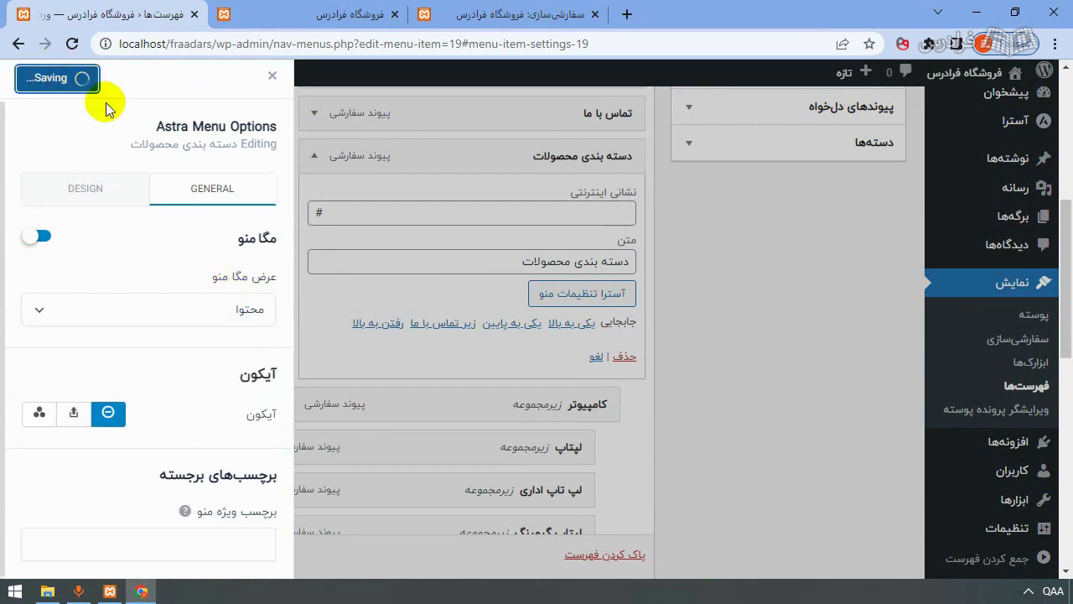
Reload the storefront page and check the mega menu under "دسته بندی محصولات".
left_click(505, 10)
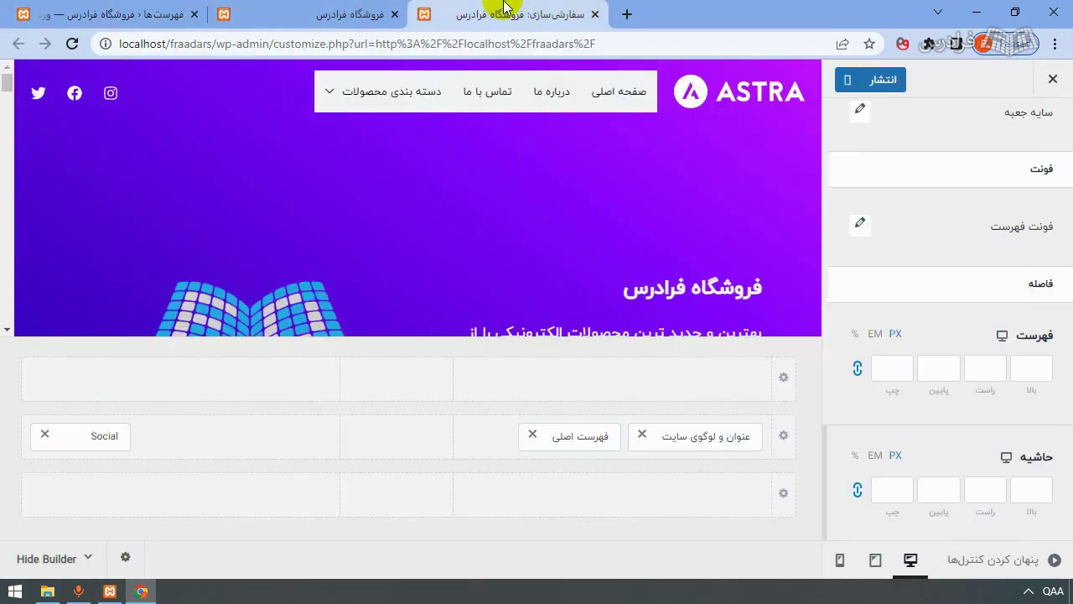
left_click(348, 14)
key("F5")
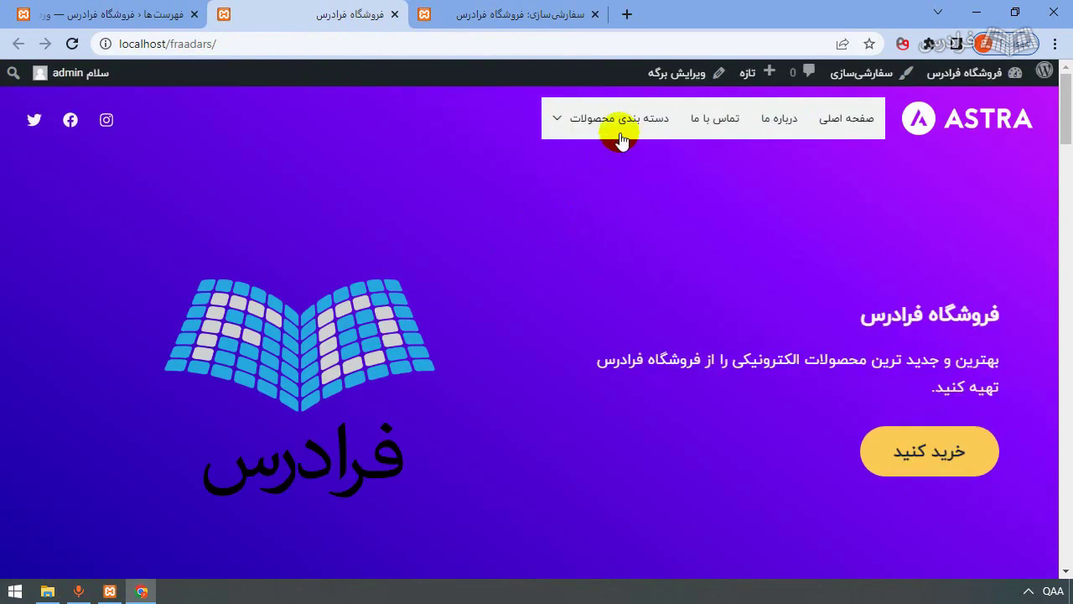
mouse_move(608, 123)
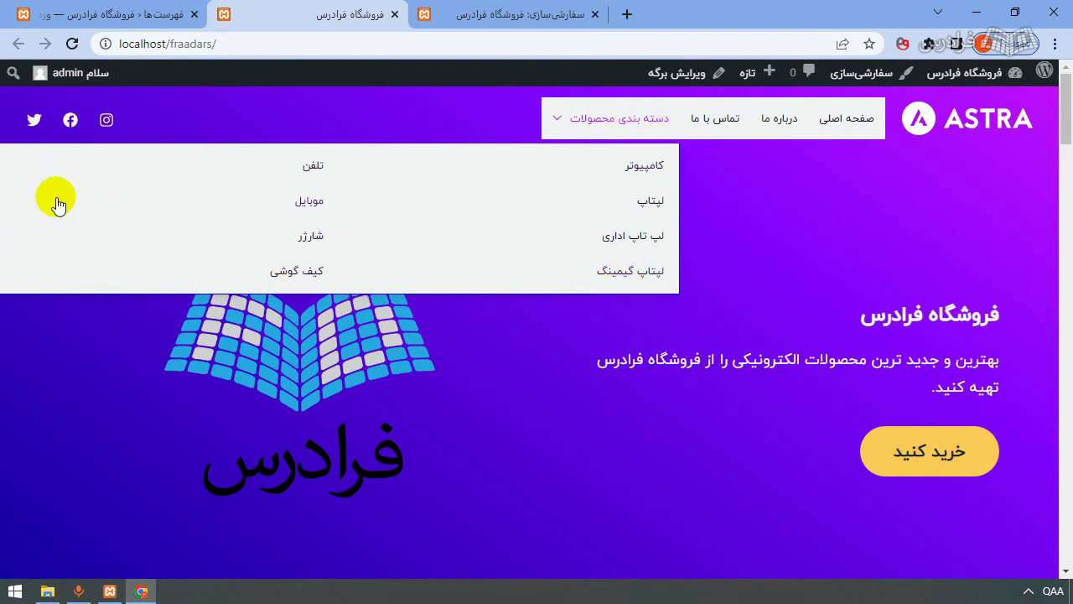
Set the mega menu width to "عرض نگهدارنده منو", save the changes and reload the storefront to check the menu.
left_click(67, 8)
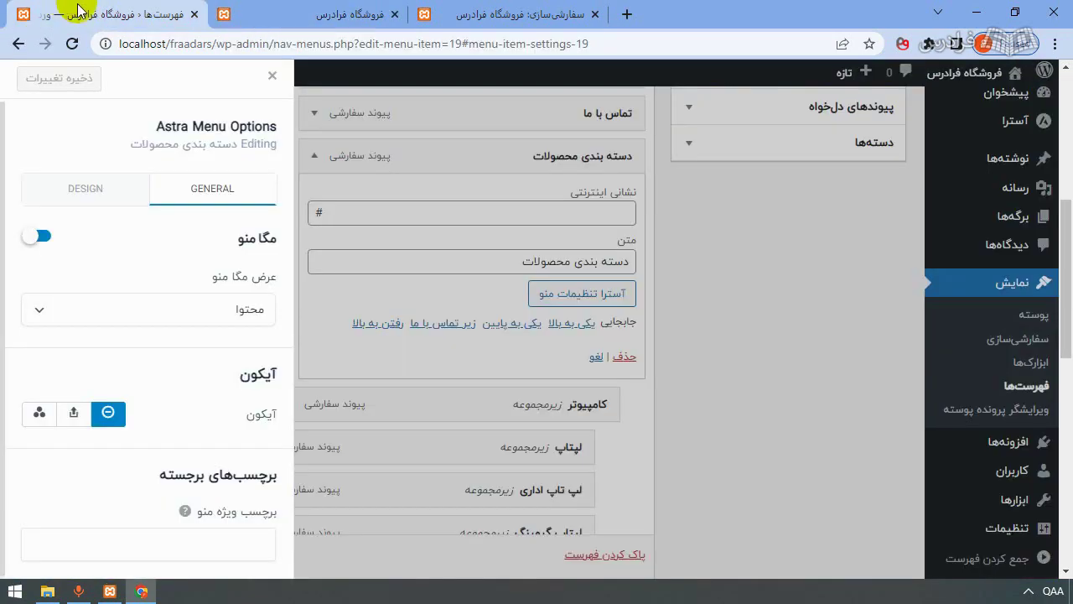
left_click(156, 308)
left_click(179, 360)
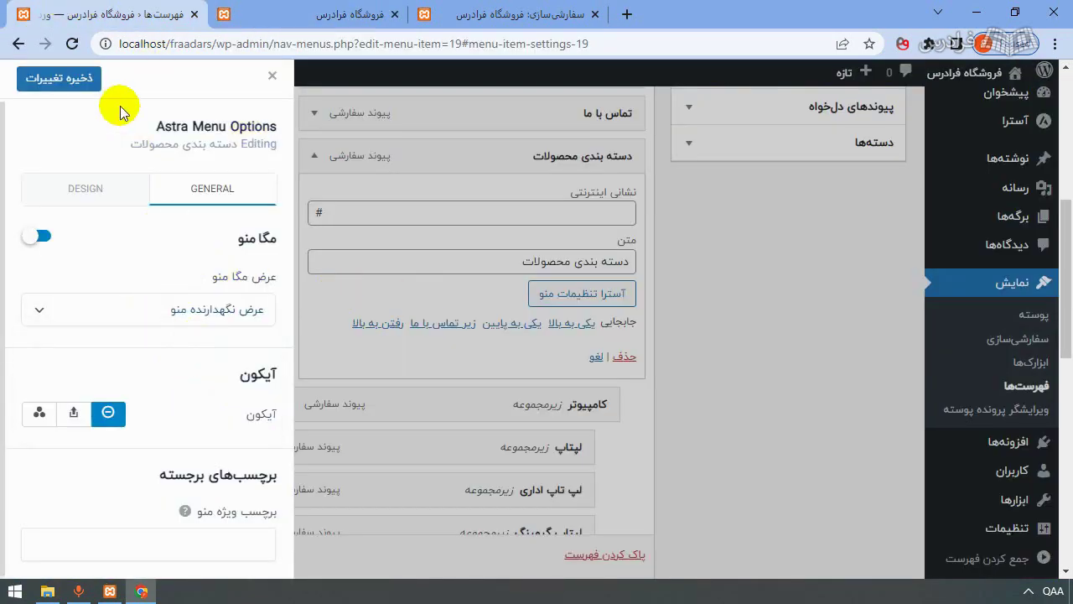
left_click(74, 87)
left_click(341, 8)
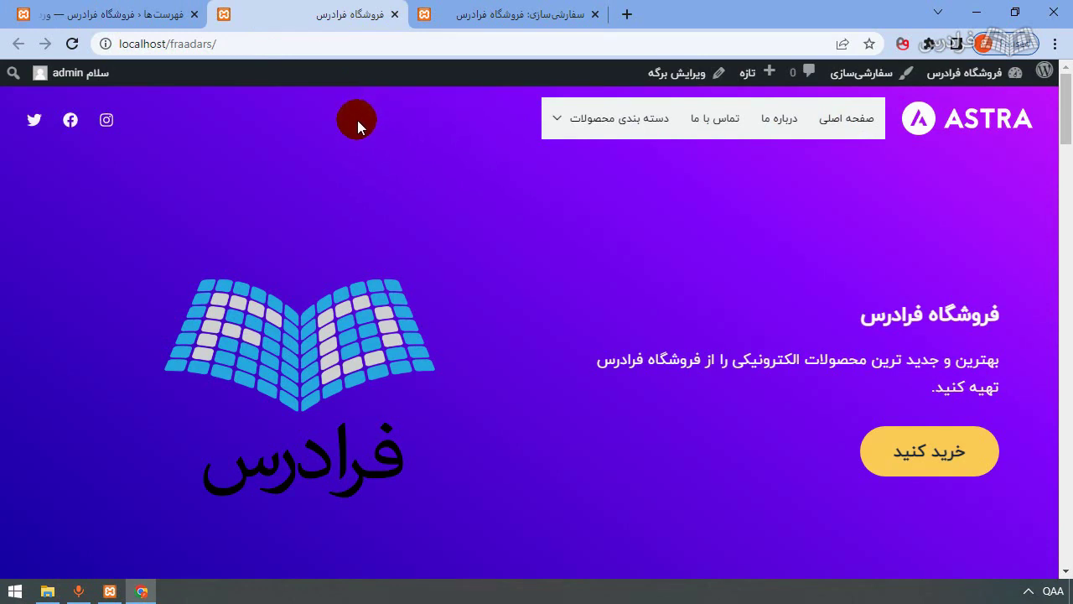
key("F5")
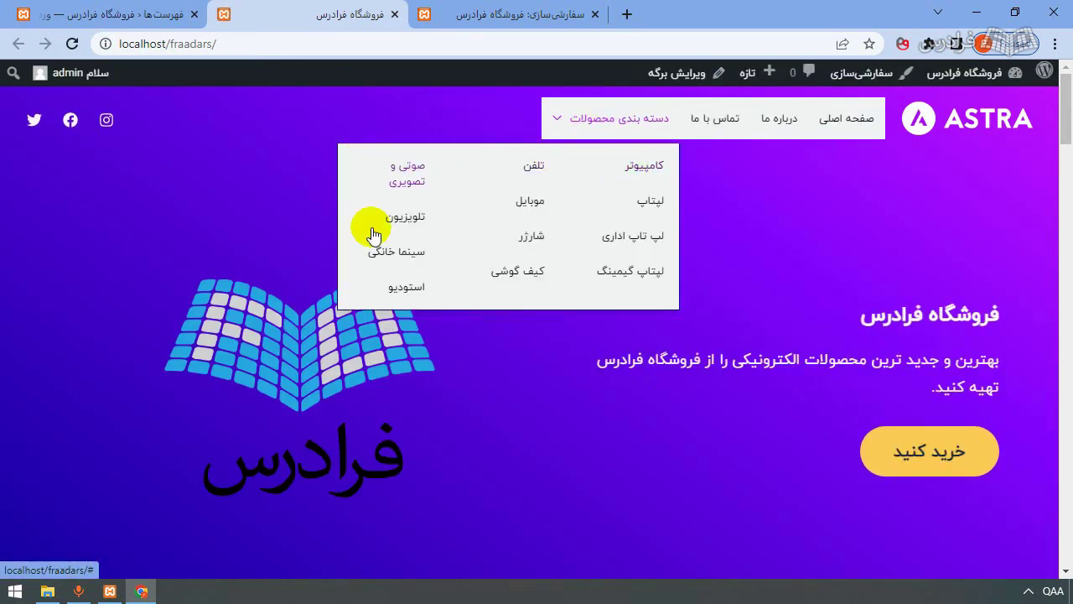
Change the mega menu width to "تمام پهنا", save it and check the result on the reloaded storefront.
left_click(126, 15)
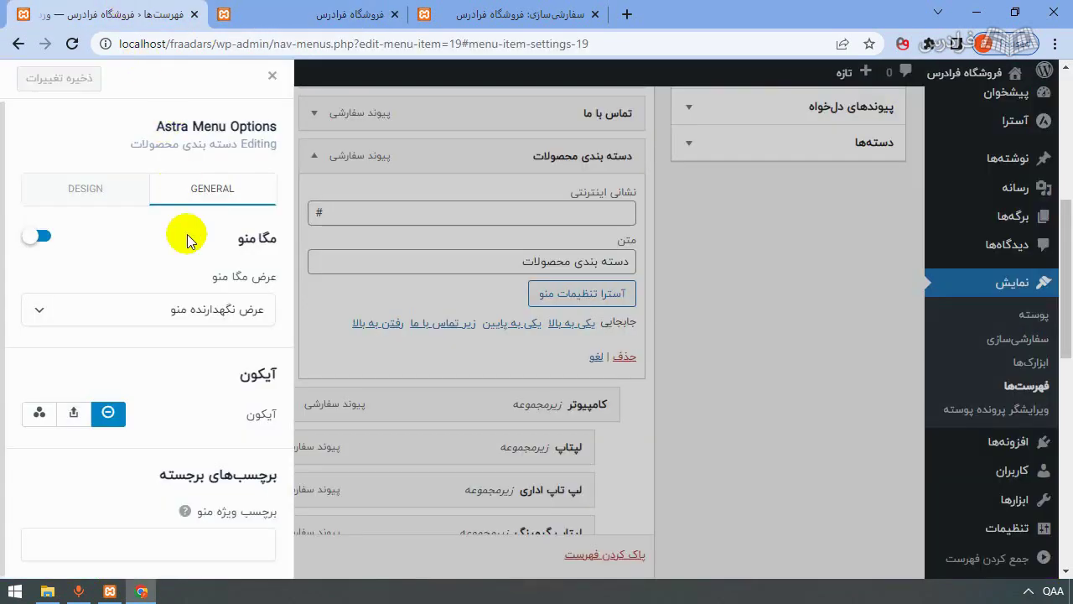
left_click(201, 308)
left_click(205, 390)
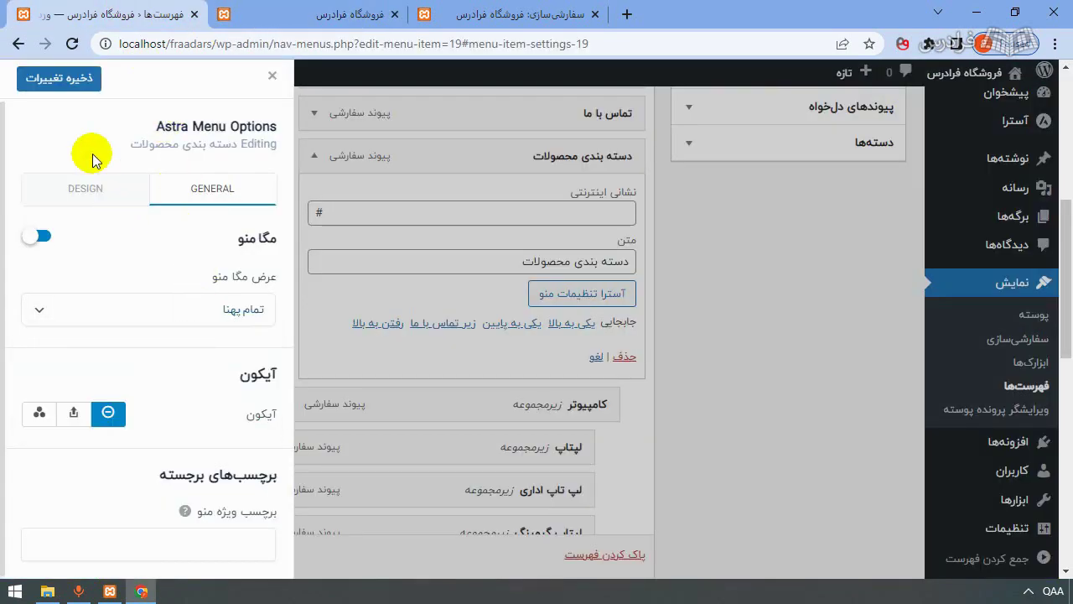
left_click(59, 78)
left_click(301, 8)
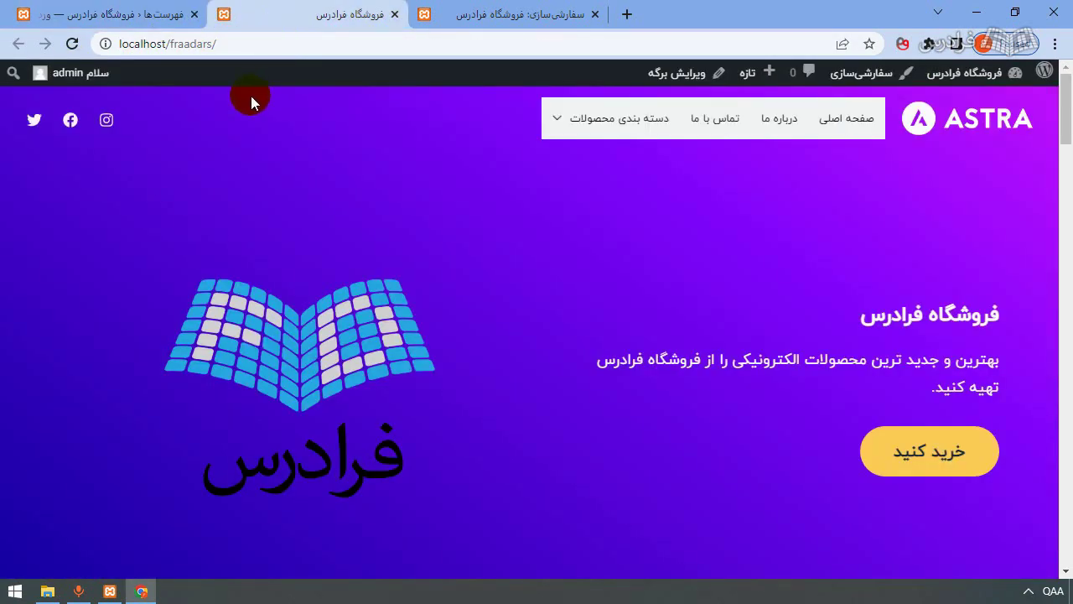
key("F5")
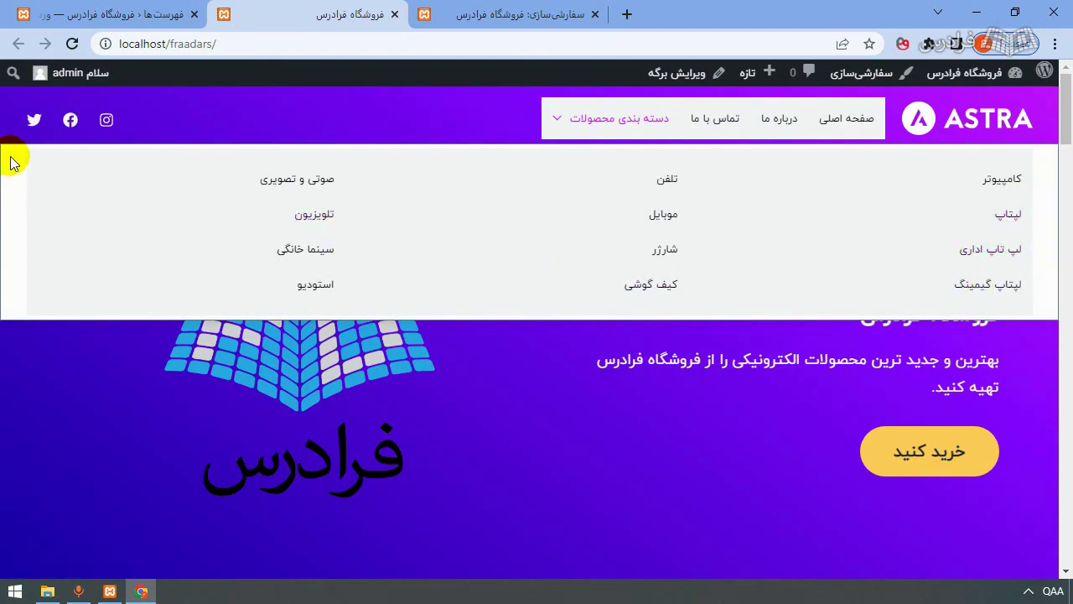
Try the mega menu width "تمام عرض کشیده شده", saving it and checking the opened menu on the storefront.
left_click(93, 13)
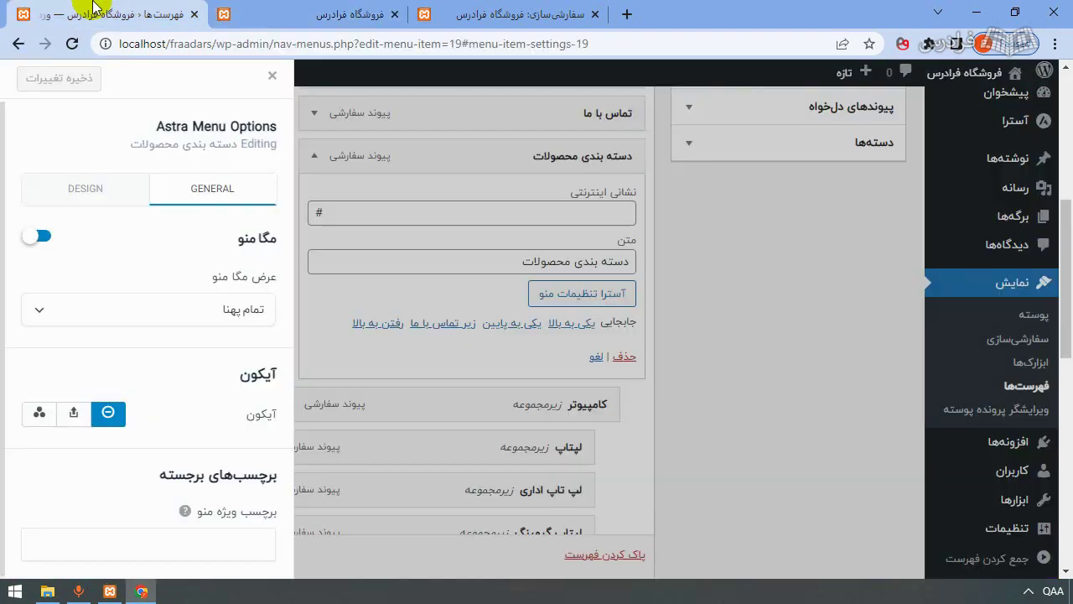
left_click(194, 315)
left_click(201, 402)
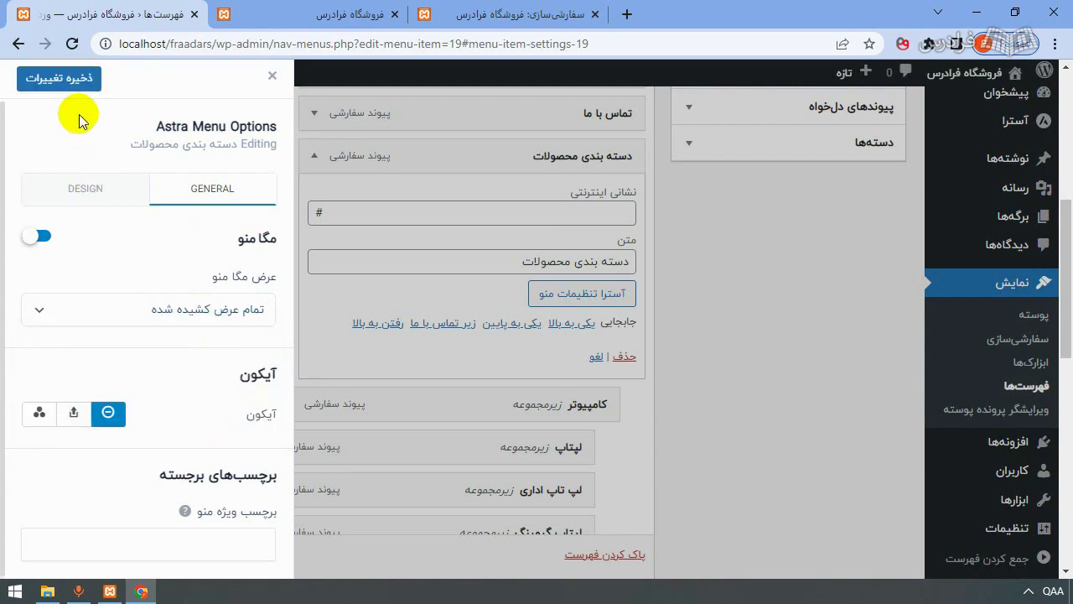
left_click(77, 78)
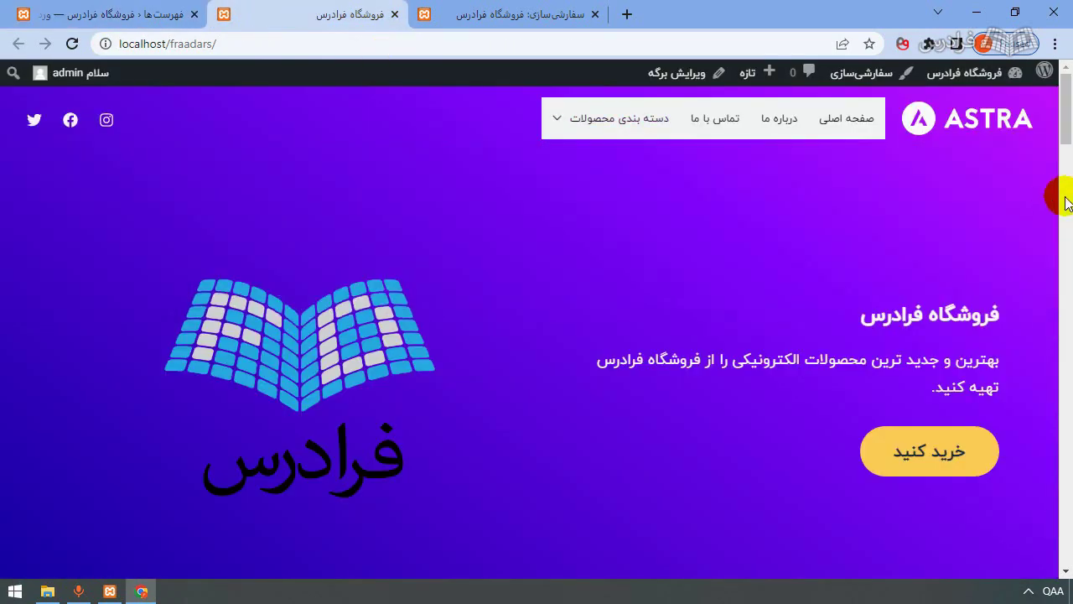
mouse_move(565, 142)
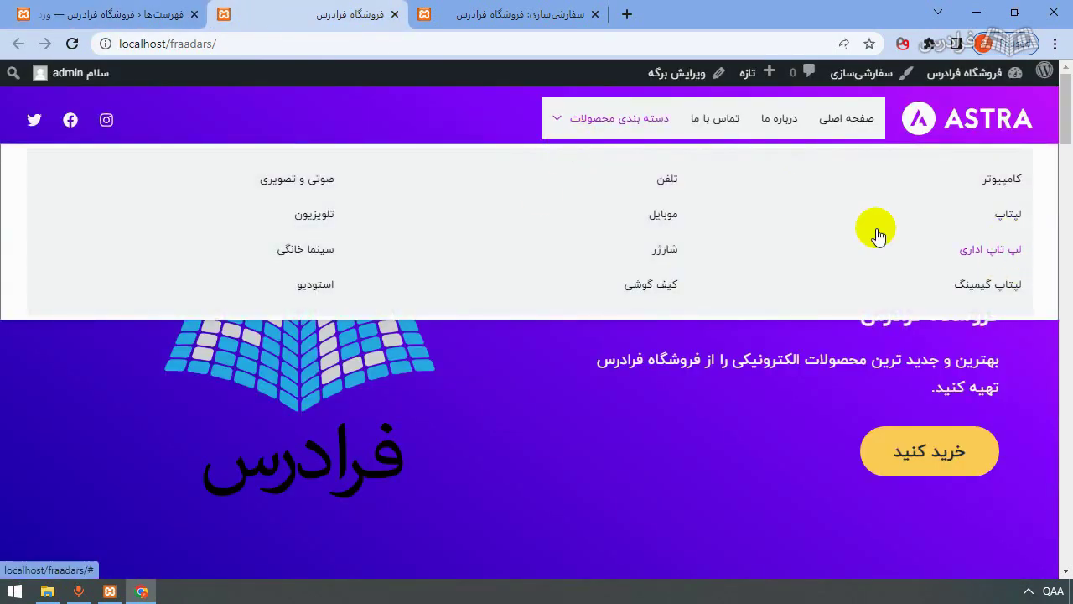
left_click(365, 147)
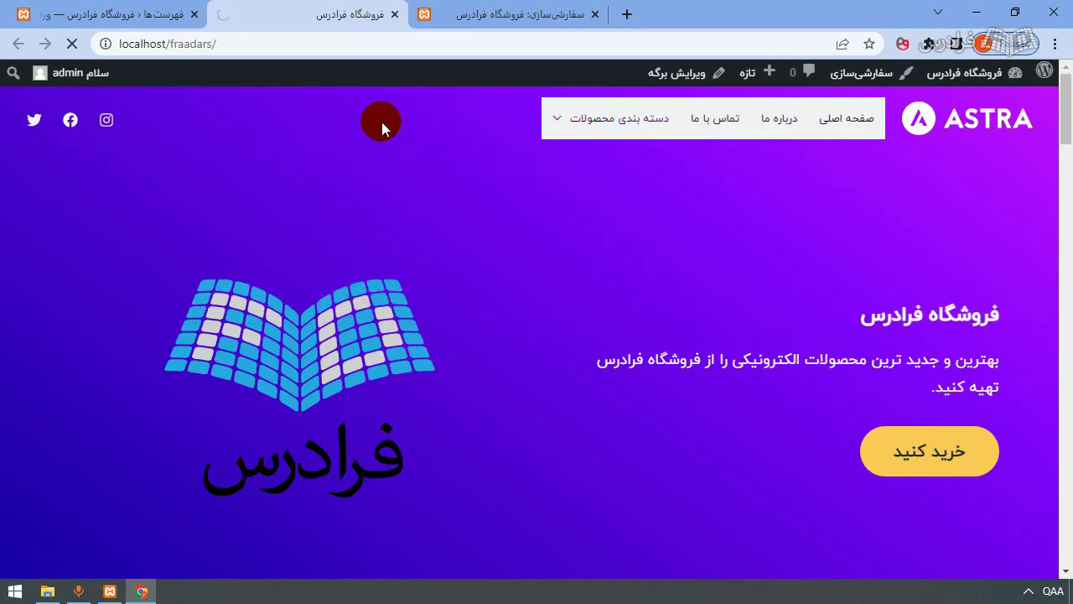
mouse_move(596, 143)
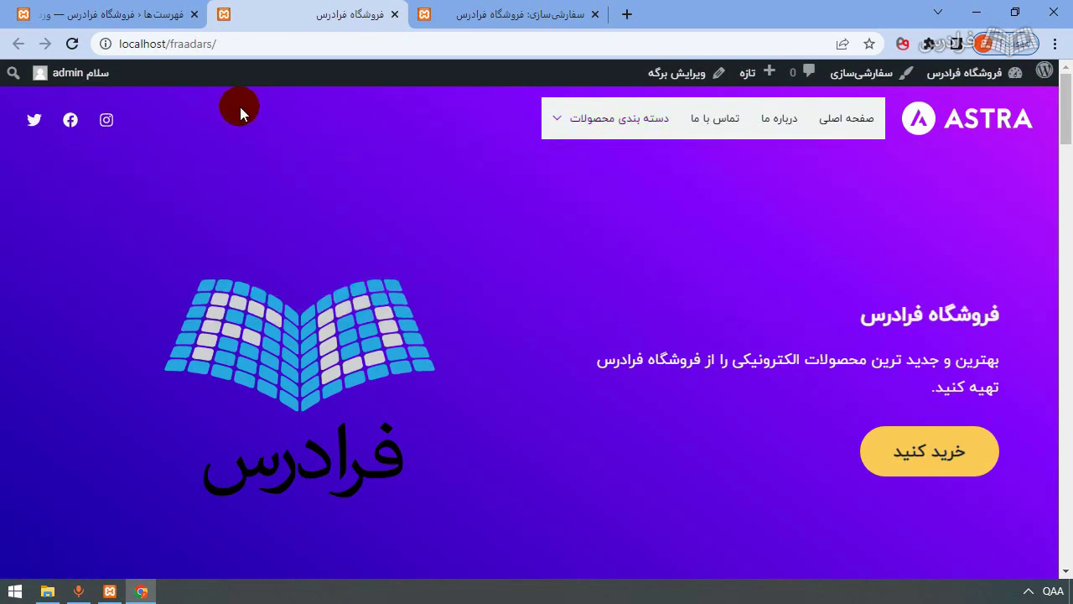
Switch the mega menu width to "پهنای سفارشی", save and check the menu on the storefront.
left_click(109, 14)
left_click(186, 319)
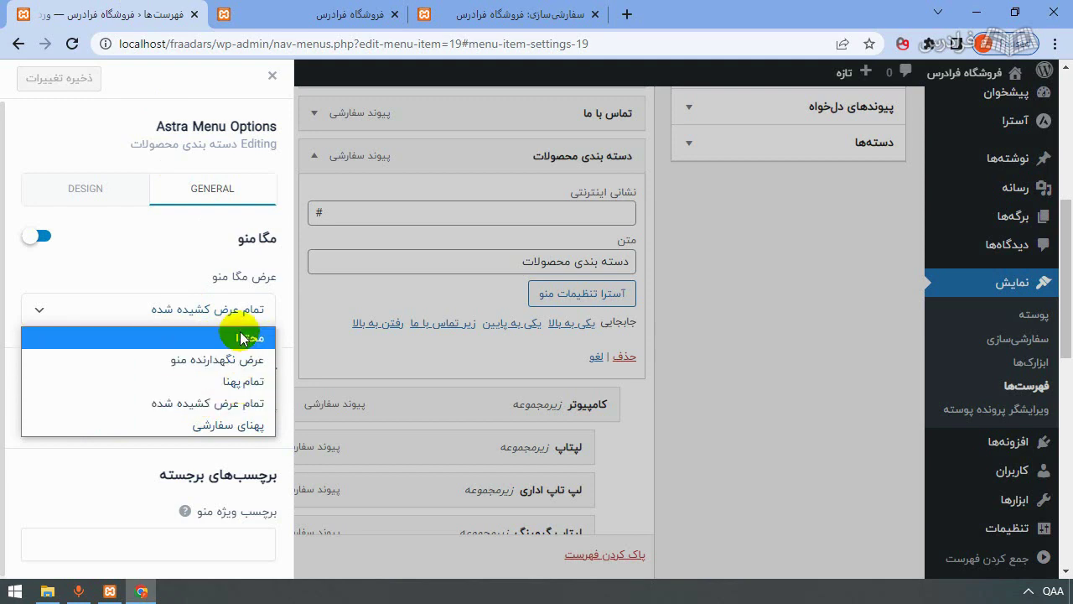
left_click(221, 424)
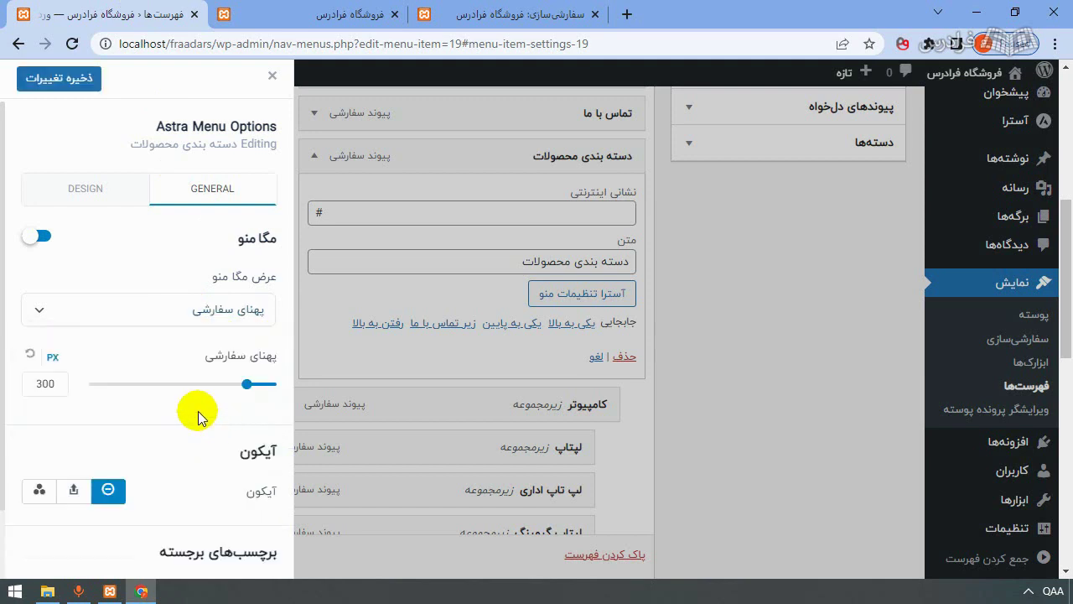
left_click(57, 78)
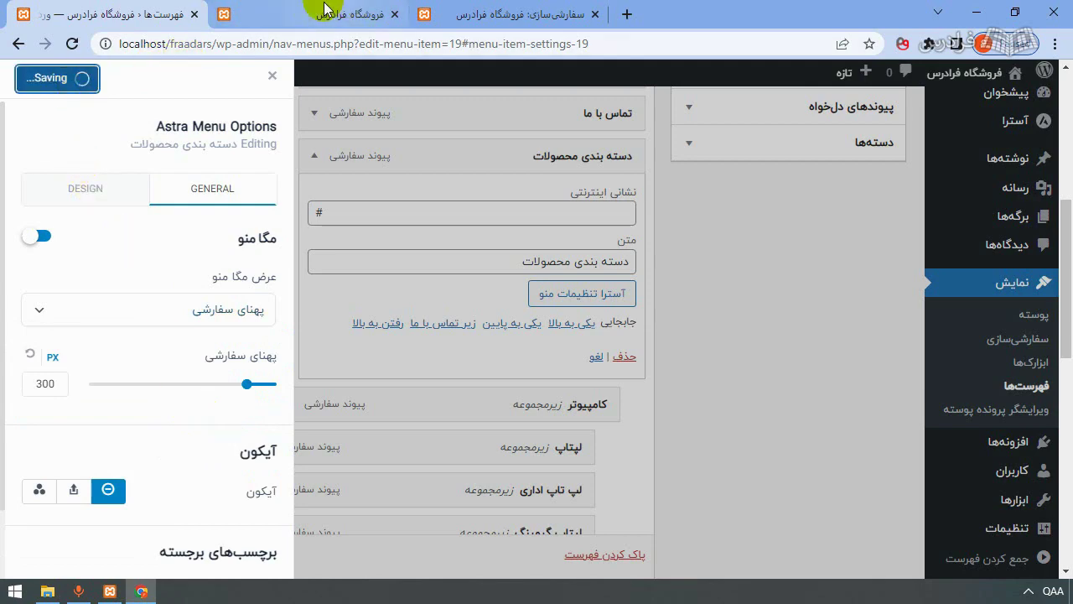
left_click(313, 12)
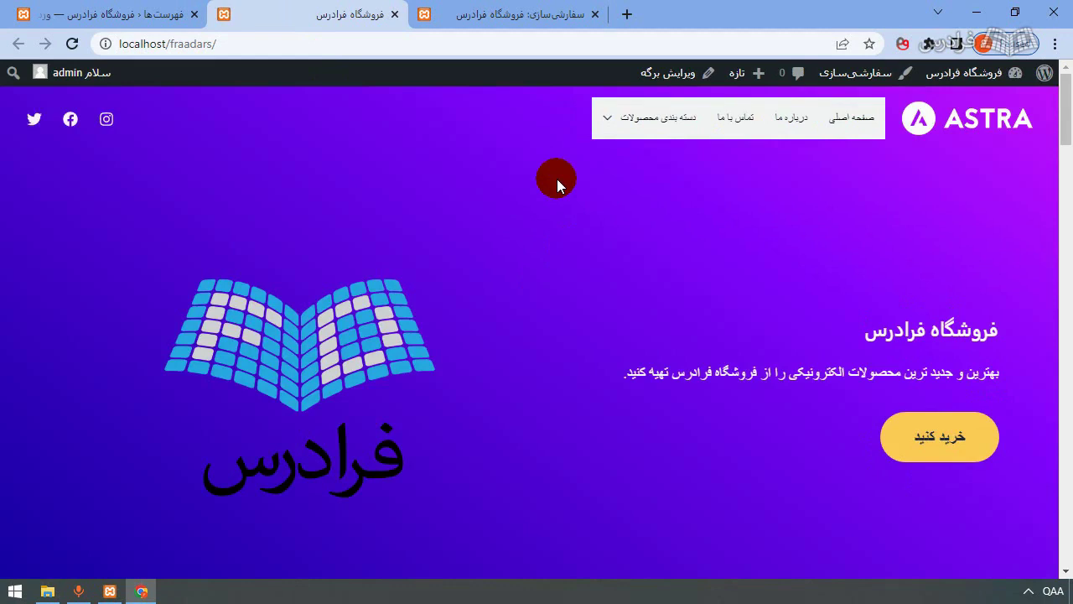
mouse_move(589, 141)
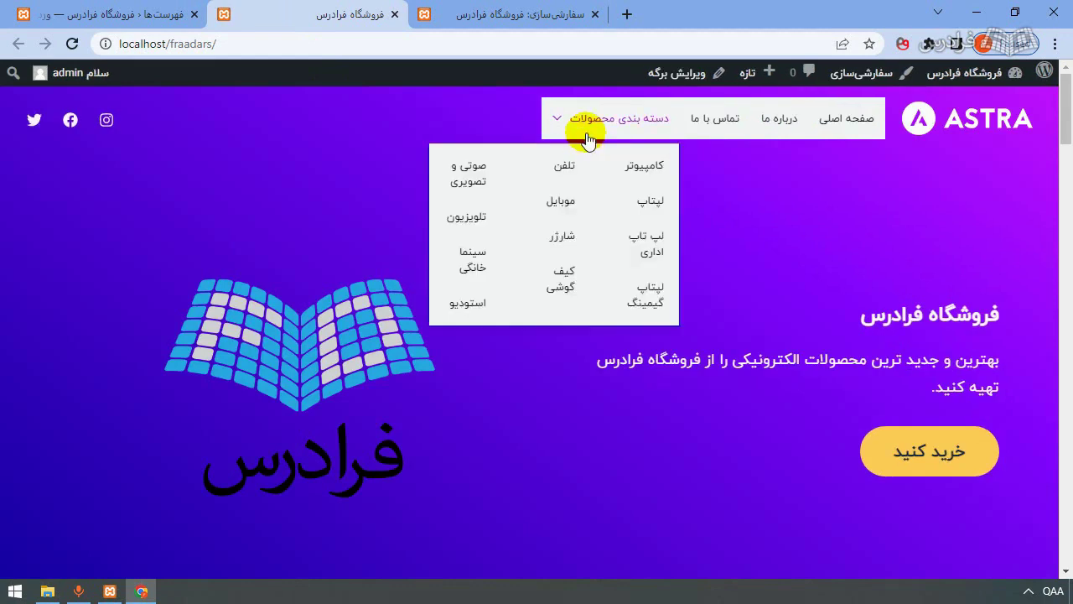
Set the mega menu's custom width to 550 px, save the options and check the menu on the reloaded storefront.
left_click(130, 11)
left_click_drag(57, 384, 17, 393)
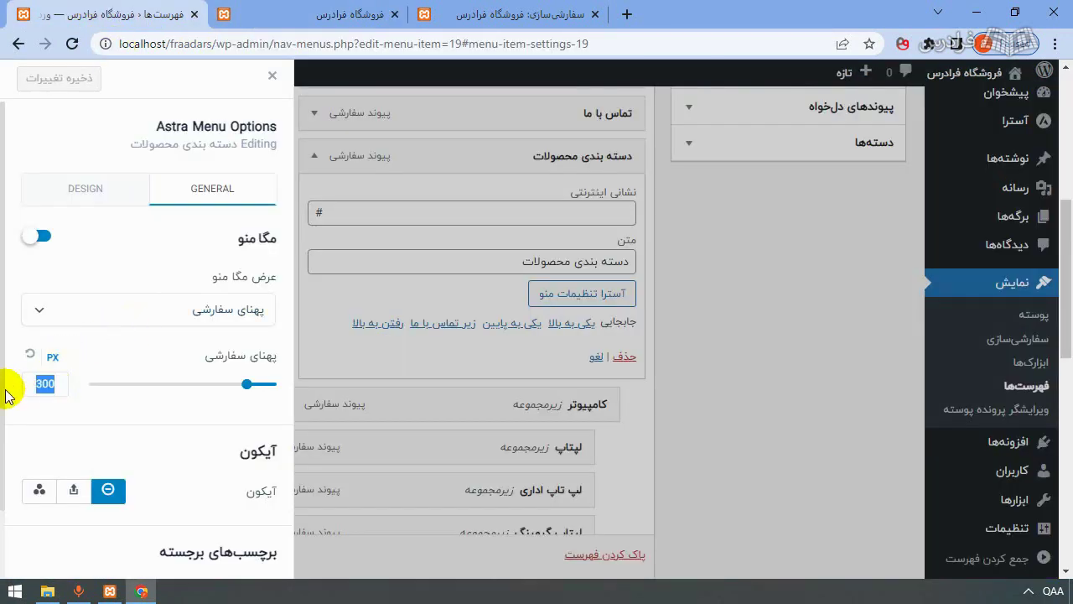
type("550")
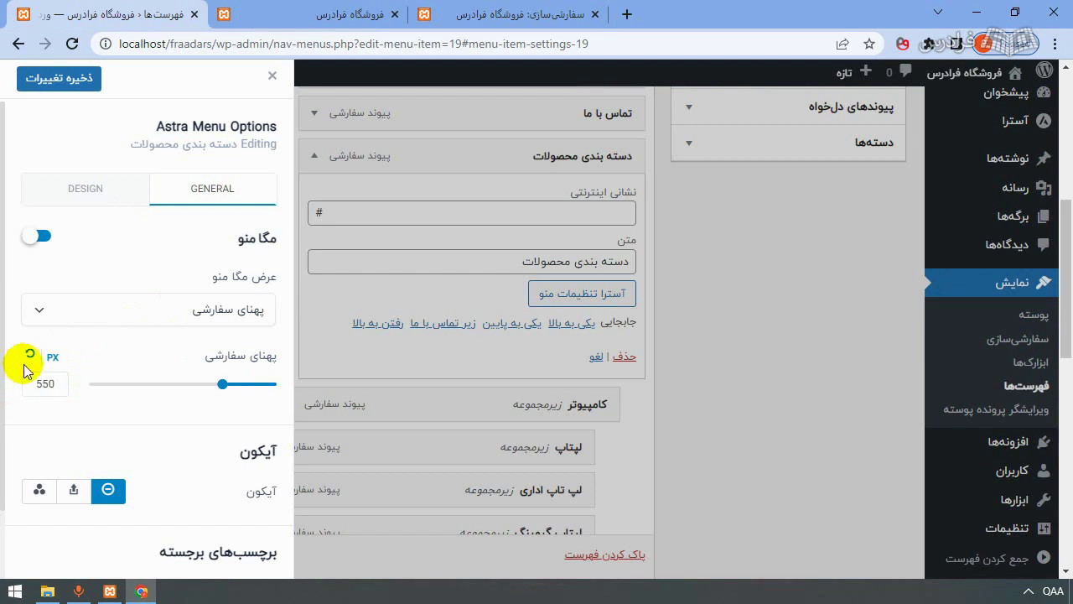
left_click(60, 77)
left_click(317, 12)
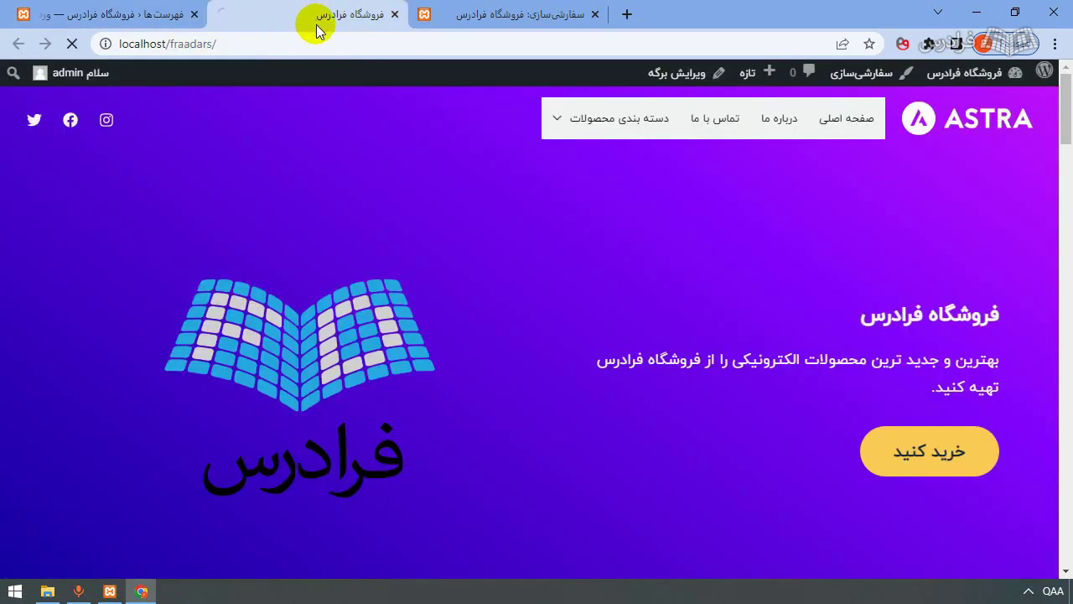
mouse_move(575, 120)
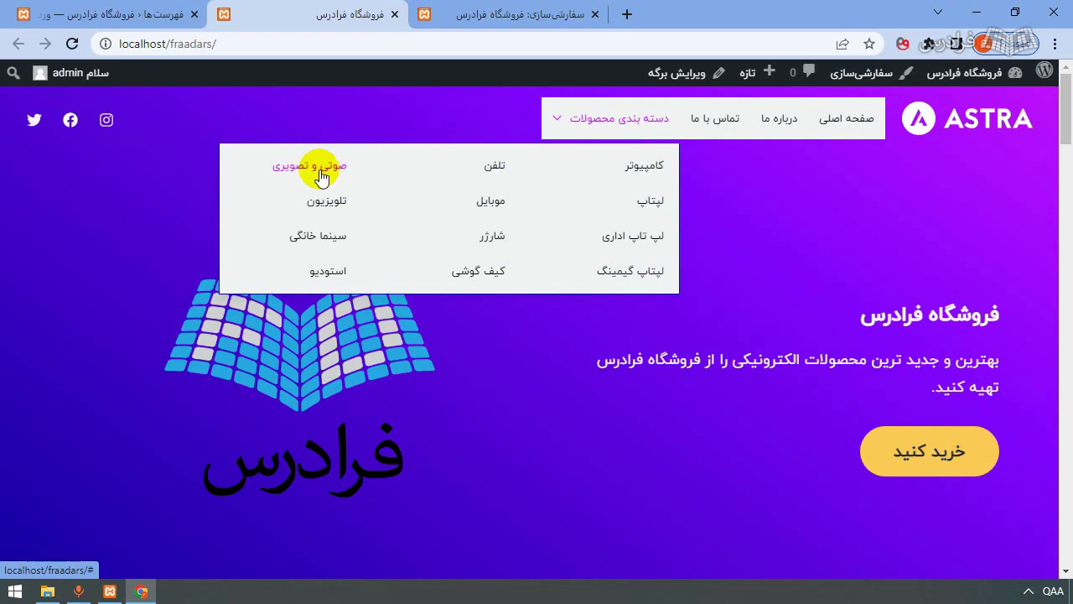
Examine the icon and highlight-label options and the Design settings of the item's Astra menu options, and return to the Customizer.
left_click(120, 12)
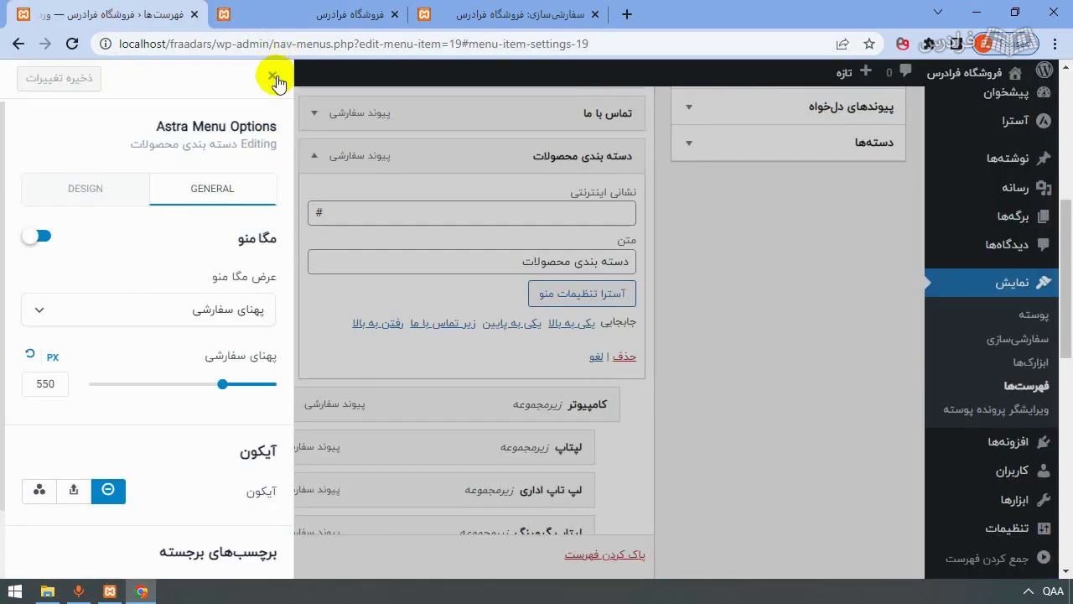
scroll(175, 187, "down", 1)
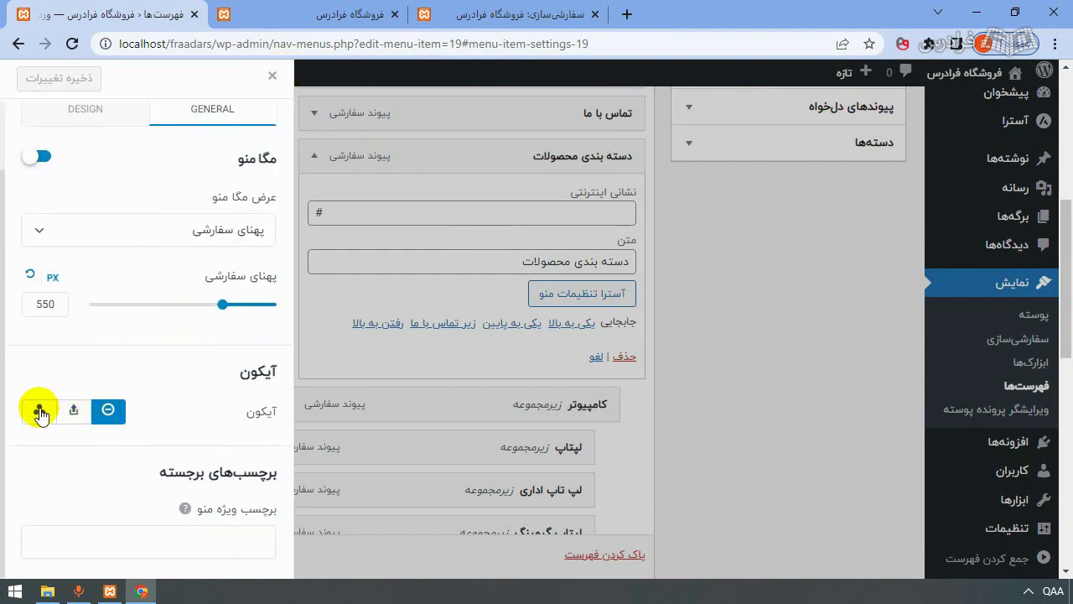
left_click(302, 14)
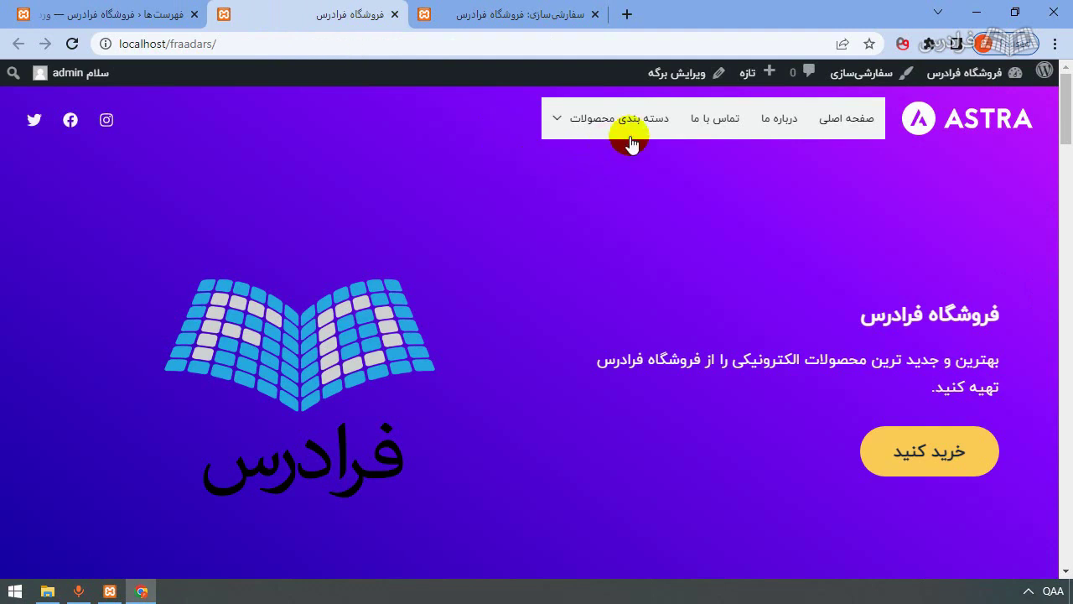
left_click(107, 14)
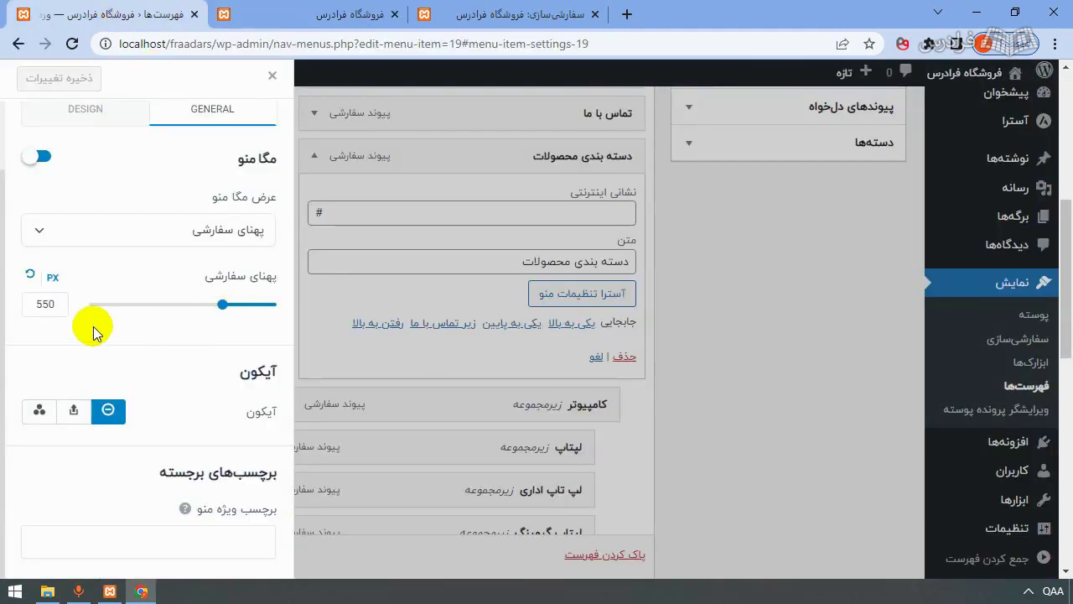
scroll(192, 411, "up", 1)
left_click(100, 190)
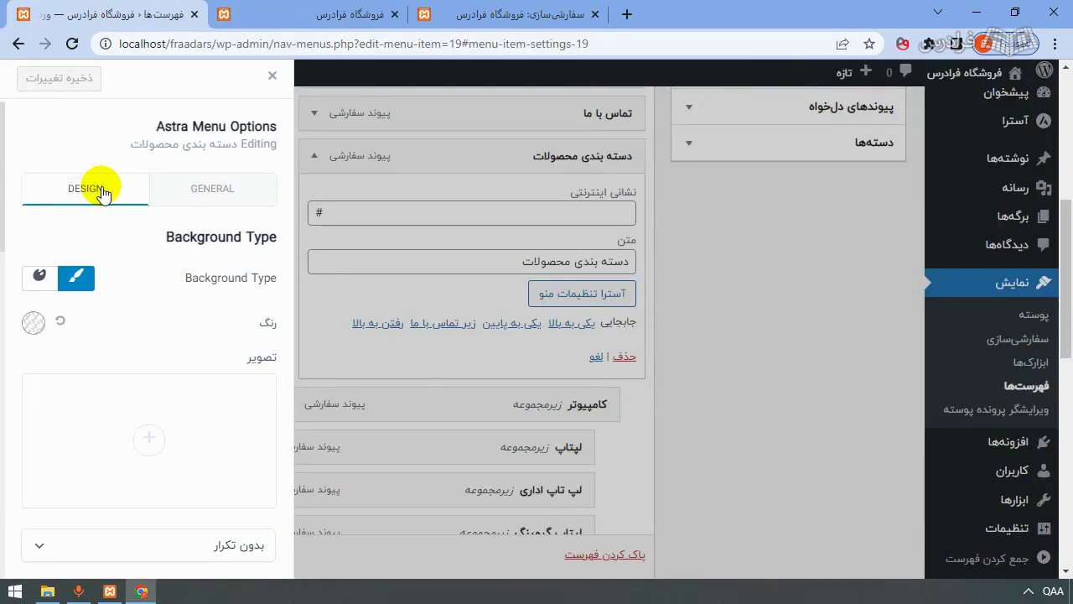
scroll(165, 242, "down", 5)
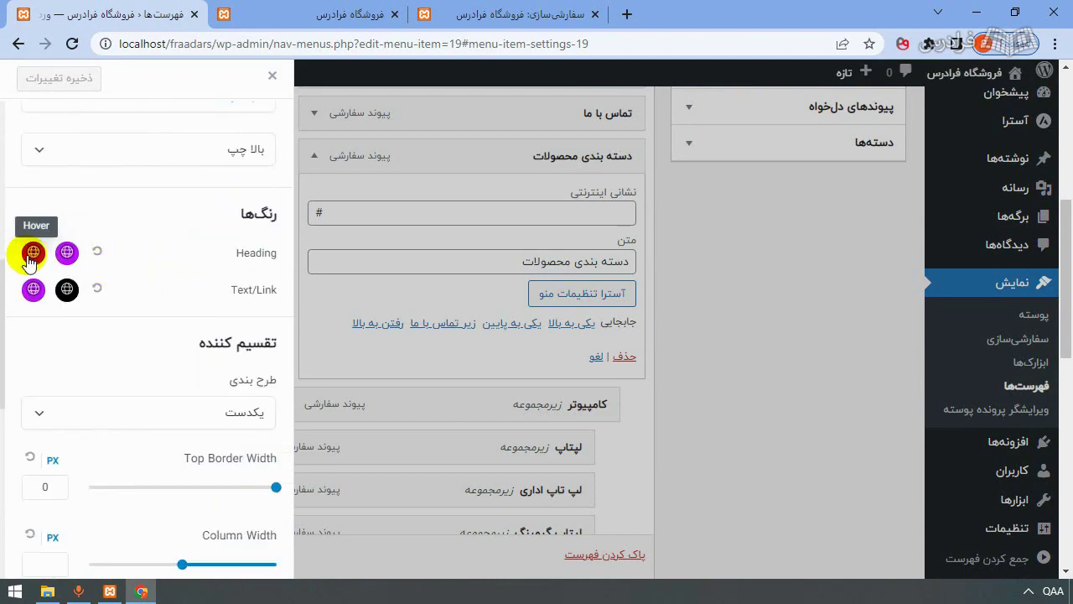
scroll(211, 302, "down", 3)
scroll(213, 302, "down", 5)
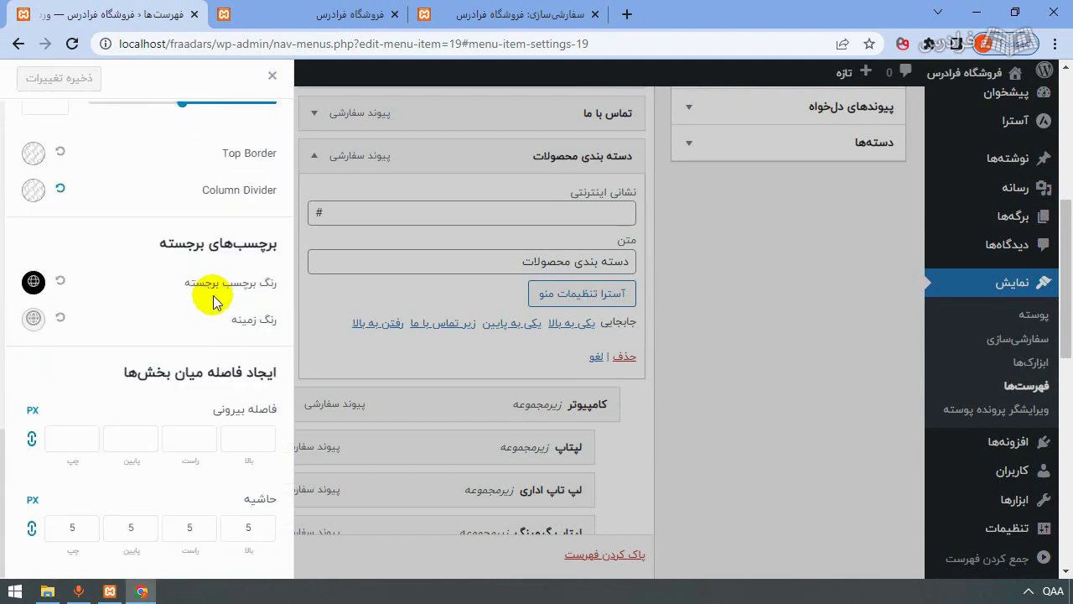
scroll(208, 317, "up", 12)
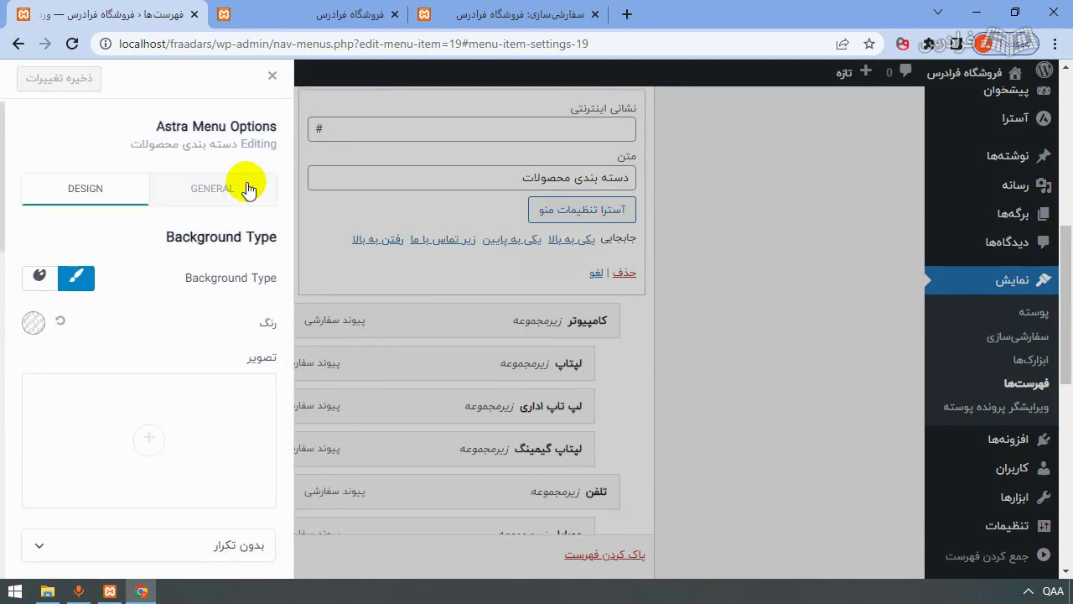
left_click(494, 15)
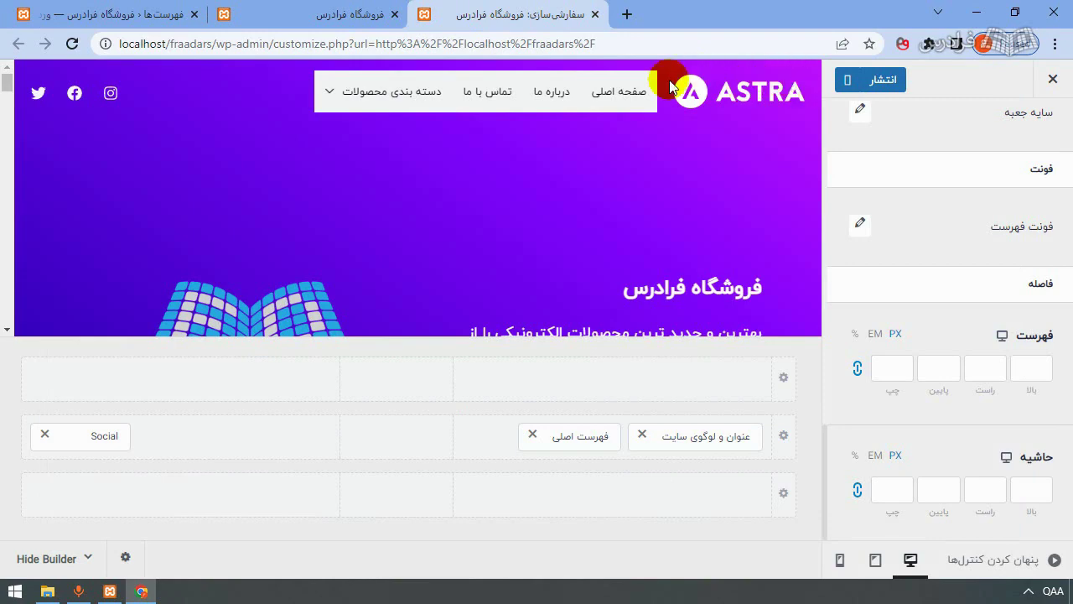
Return to the WordPress menu editor and close the Astra menu options of "دسته بندی محصولات".
left_click(117, 14)
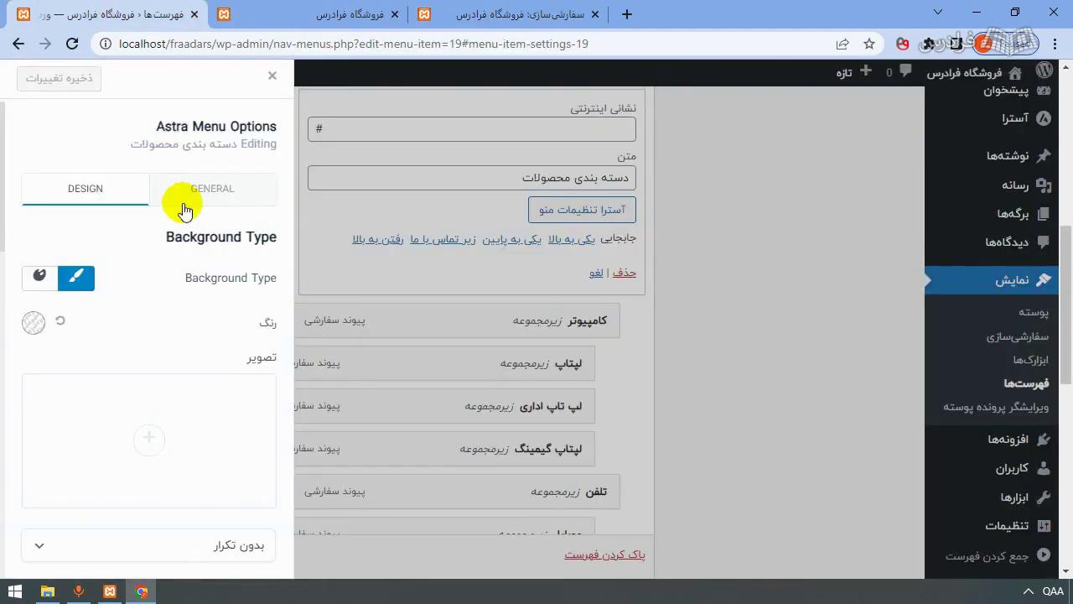
left_click(273, 77)
scroll(491, 408, "up", 3)
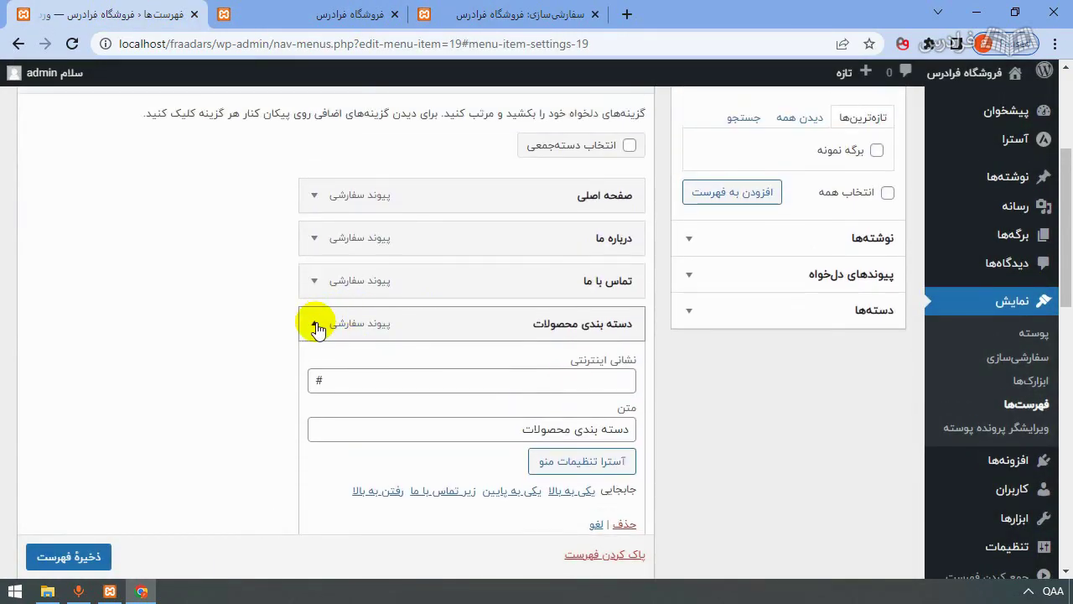
left_click_drag(313, 323, 290, 328)
scroll(419, 411, "down", 1)
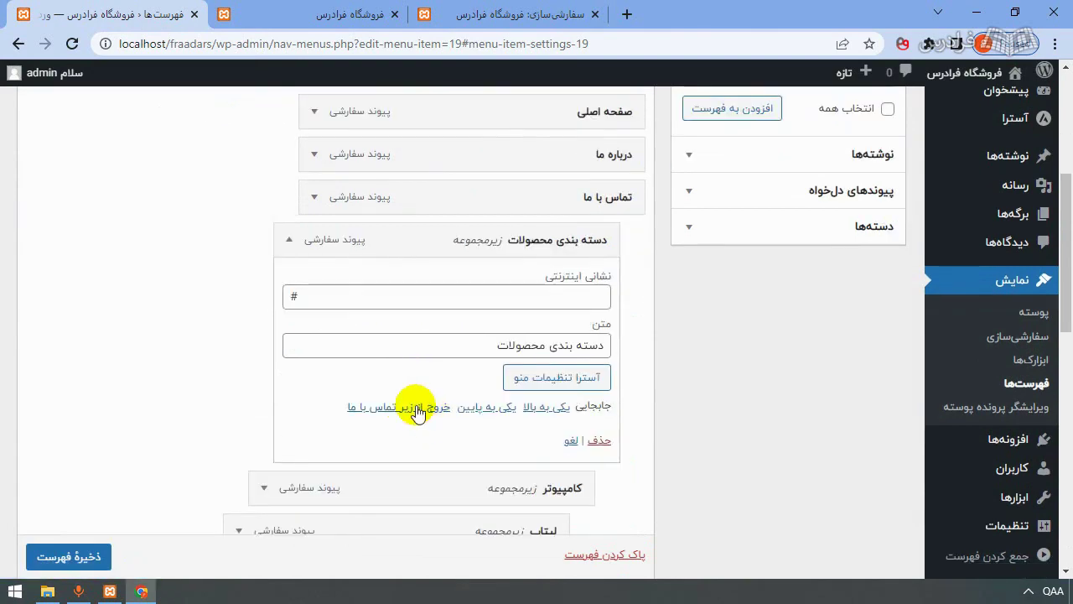
left_click(312, 242)
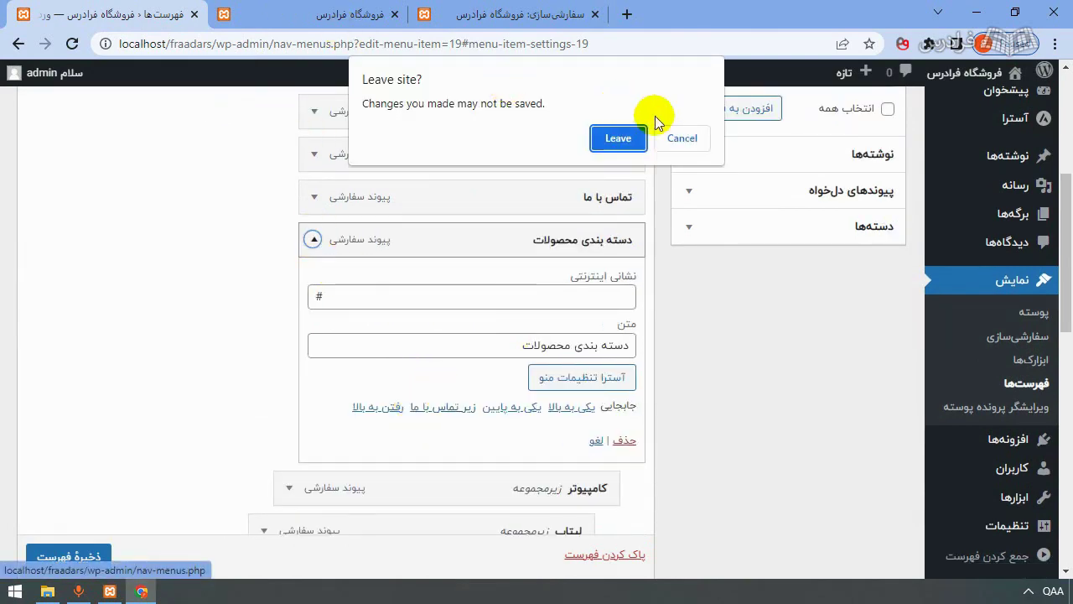
left_click(681, 137)
Check the opened "دسته بندی محصولات" mega menu on the storefront and return to the menu editor.
left_click(356, 14)
mouse_move(564, 136)
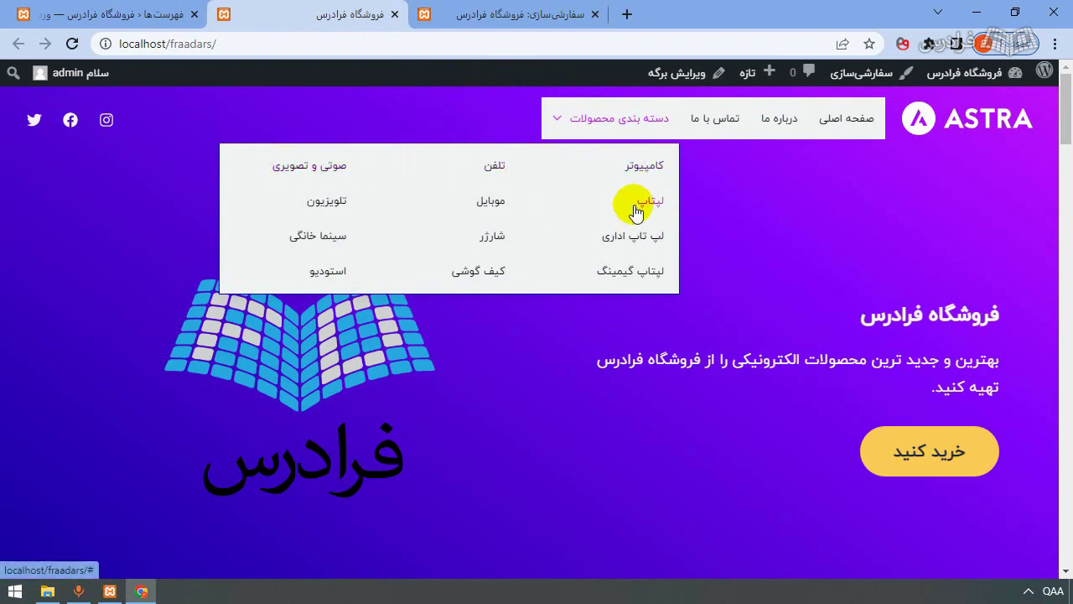
left_click(142, 14)
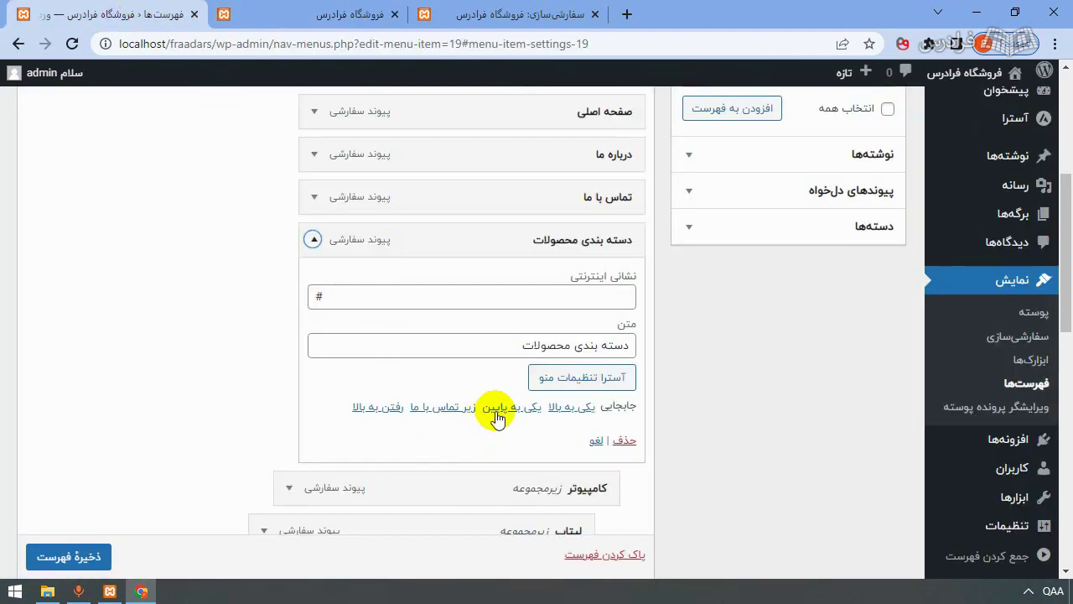
Collapse the settings of the "دسته بندی محصولات" item in the menu structure.
left_click(311, 239)
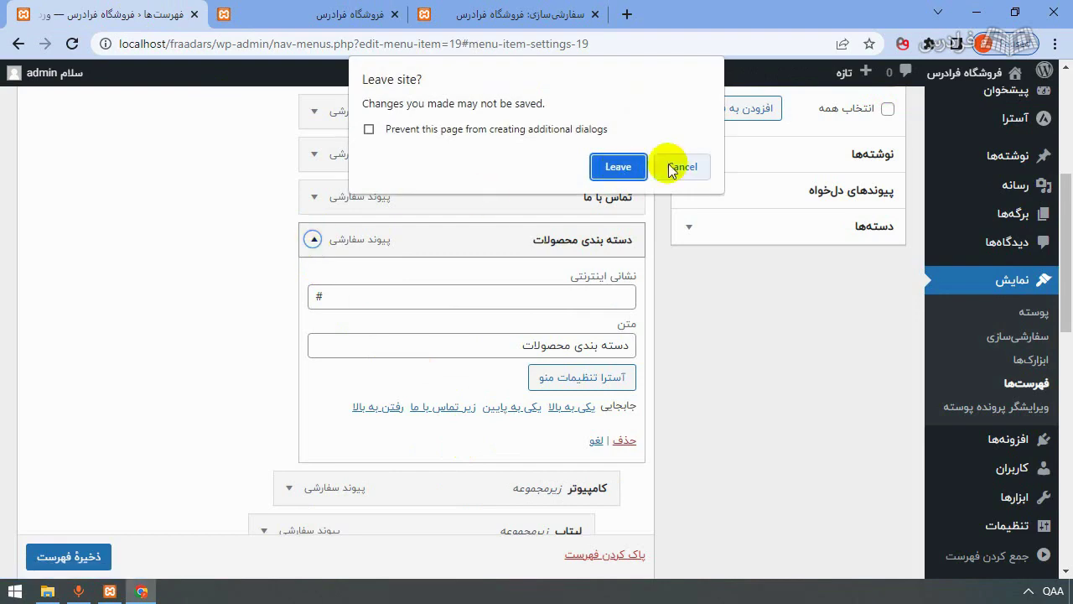
left_click(671, 168)
left_click(599, 379)
left_click(311, 235)
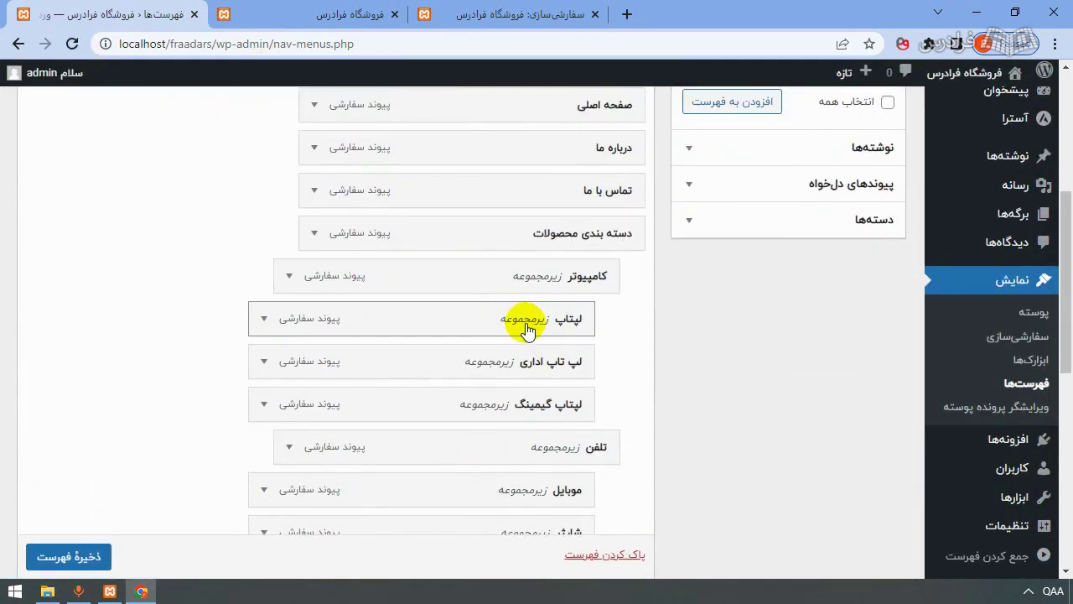
Open the Astra menu options of the "کامپیوتر" submenu item and enable As Heading.
left_click(289, 277)
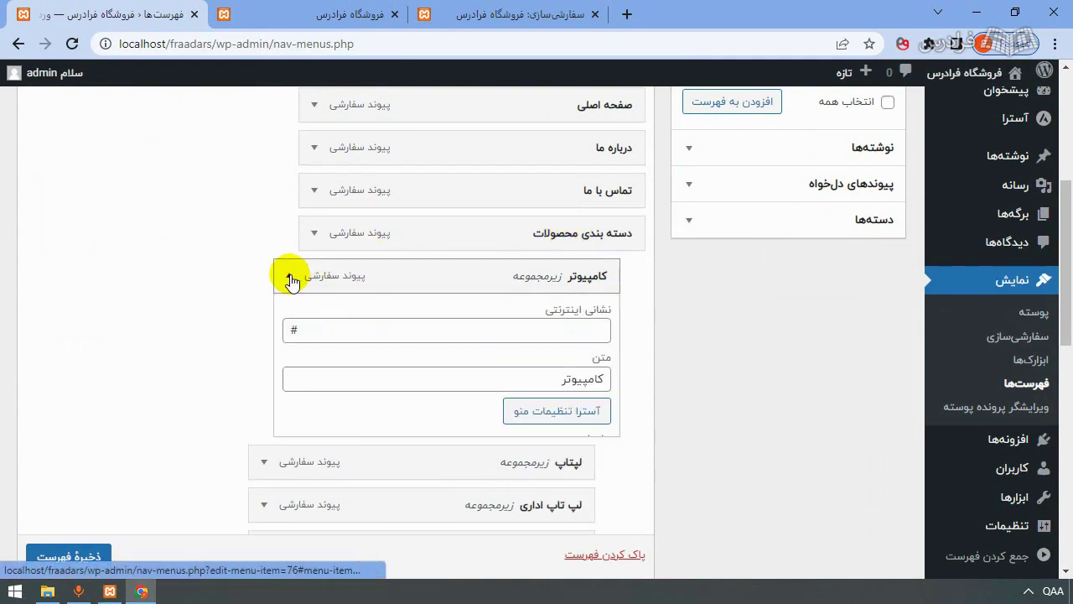
left_click(560, 417)
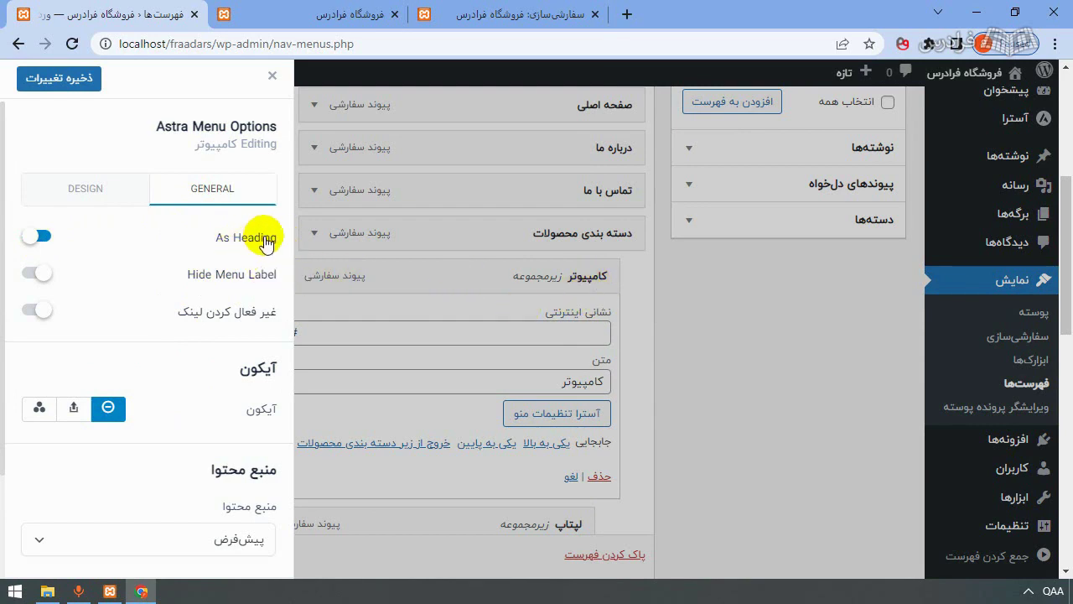
Try Hide Menu Label on "کامپیوتر", look at the item in the storefront menu, and turn the option off again.
left_click(37, 275)
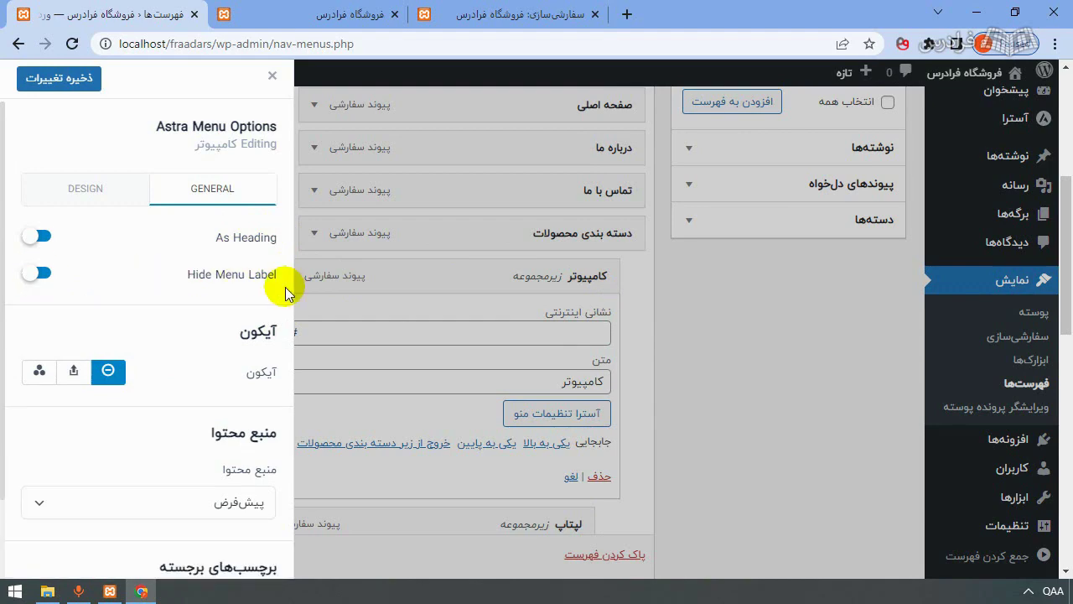
left_click(321, 8)
mouse_move(607, 115)
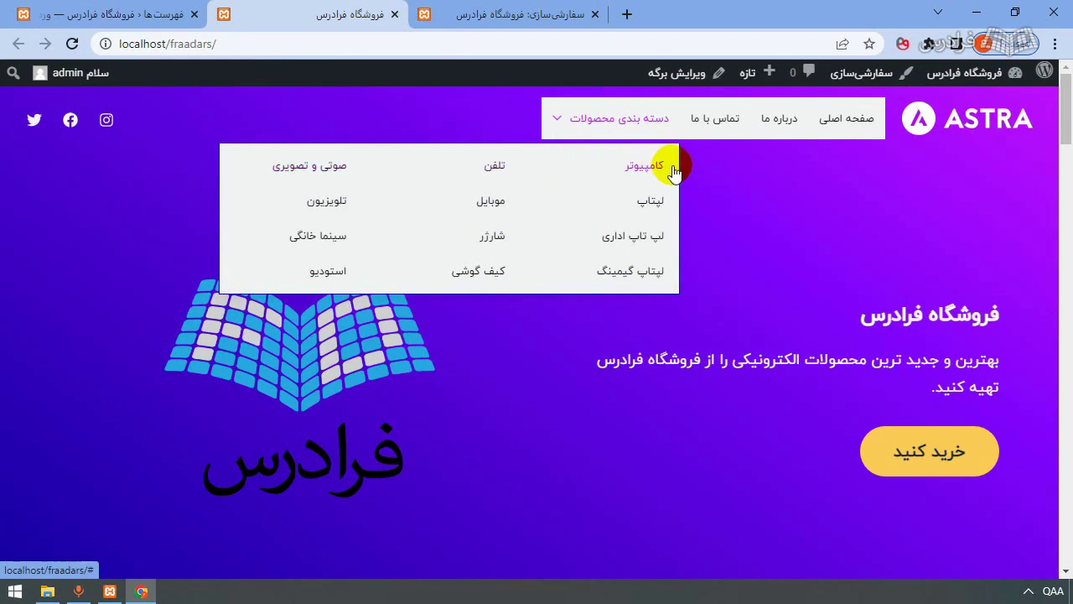
left_click(117, 14)
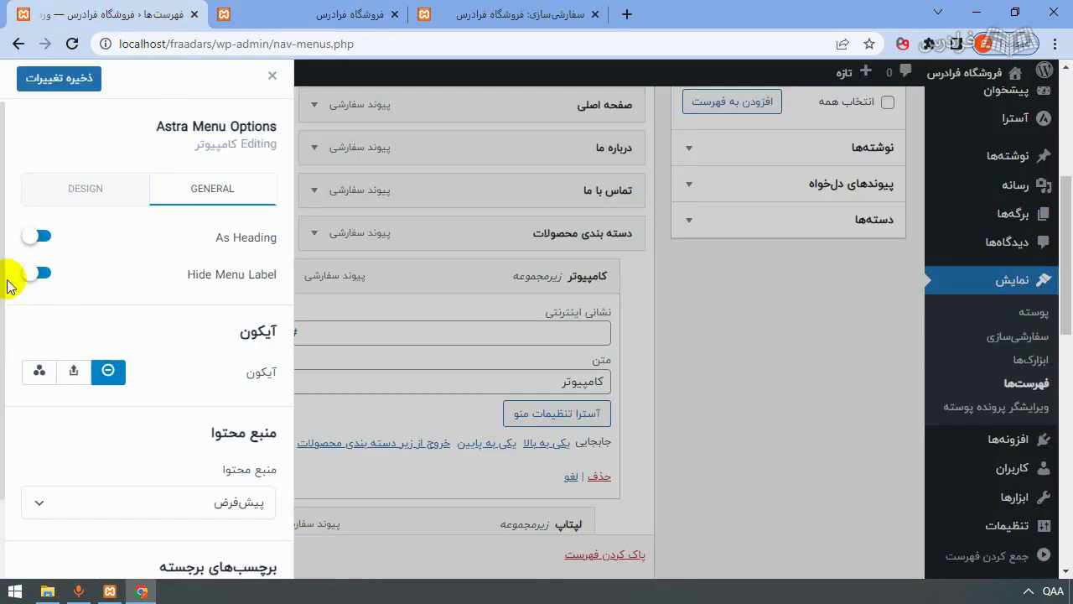
left_click(33, 273)
Enable "غیر فعال کردن لینک" for "کامپیوتر" and look at the item in the storefront menu.
left_click(34, 311)
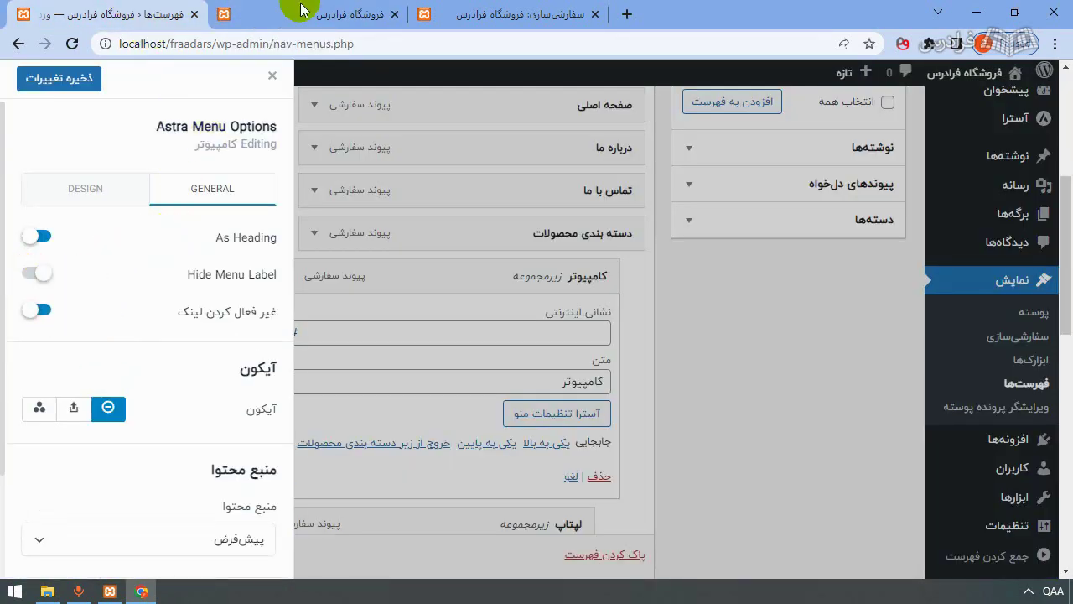
left_click(302, 14)
mouse_move(621, 118)
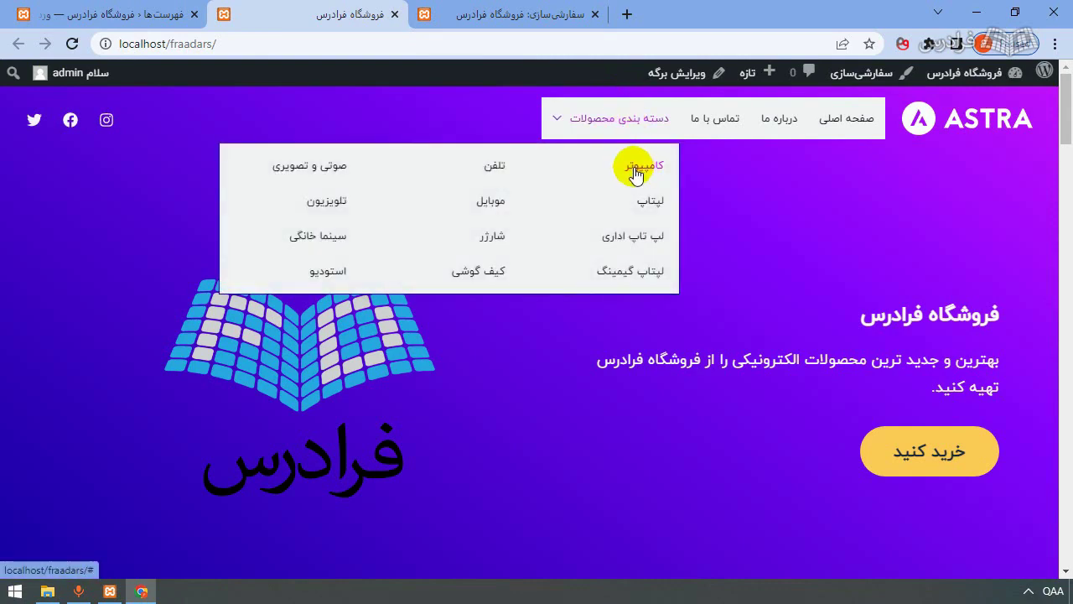
left_click(131, 12)
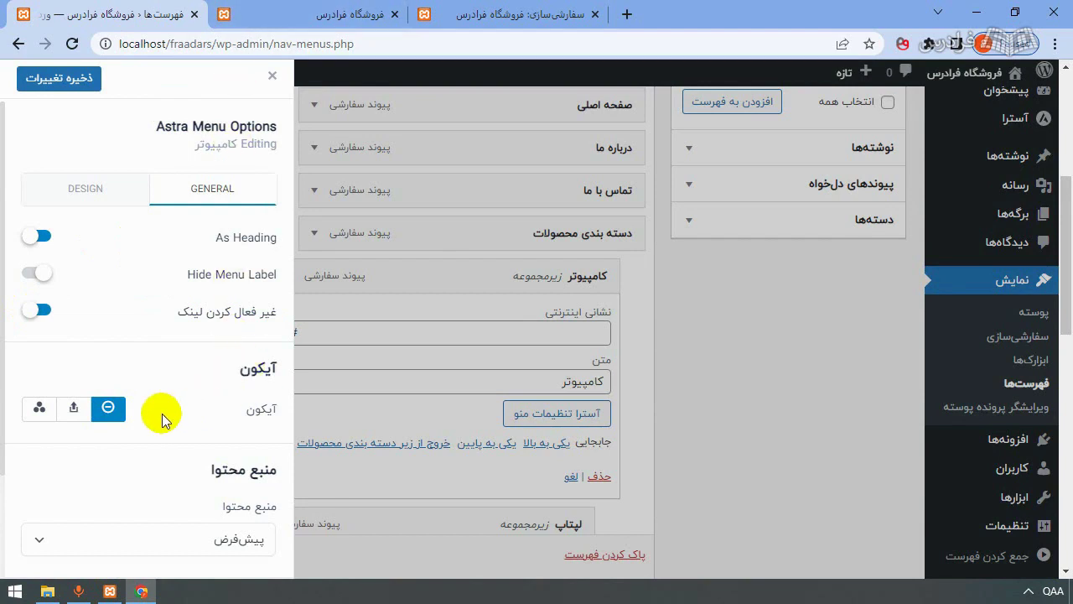
Give "کامپیوتر" the laptop icon from the icon library, searching for "lapt", and review the icon's position, size and spacing options.
left_click(39, 411)
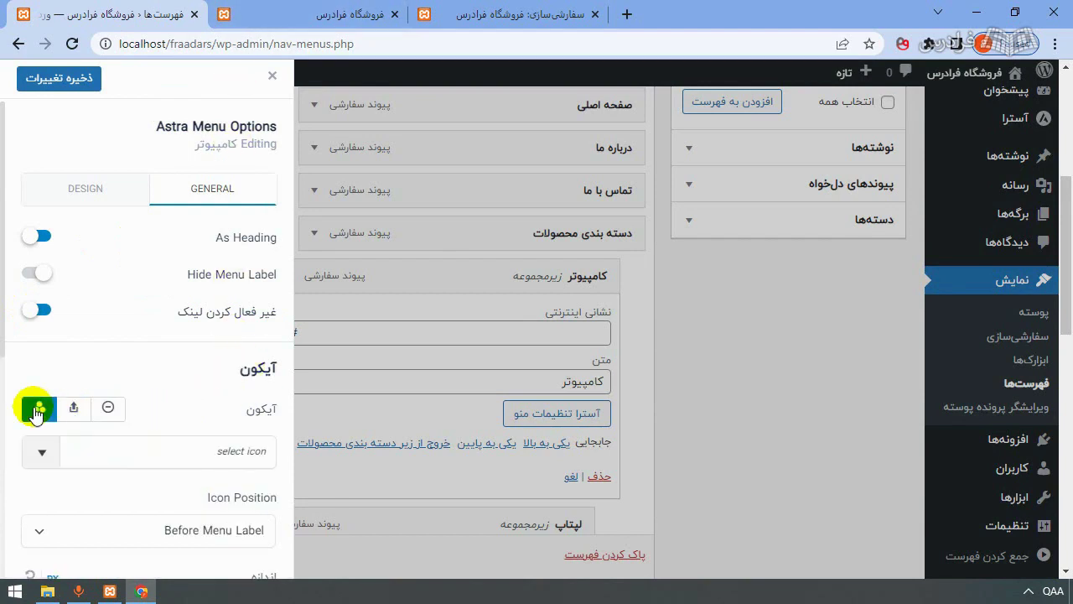
left_click(144, 450)
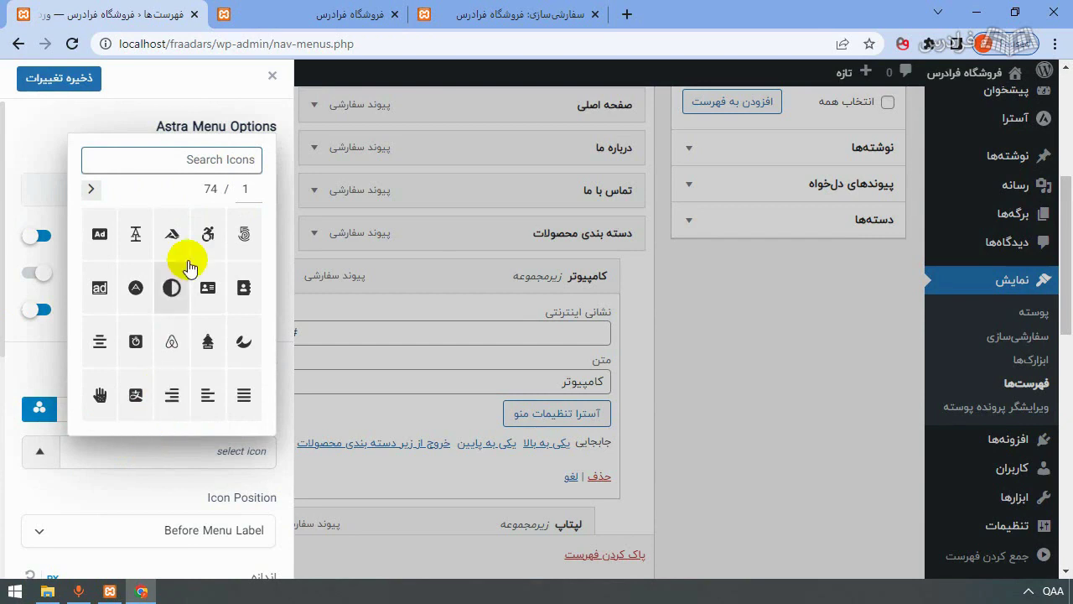
type("la")
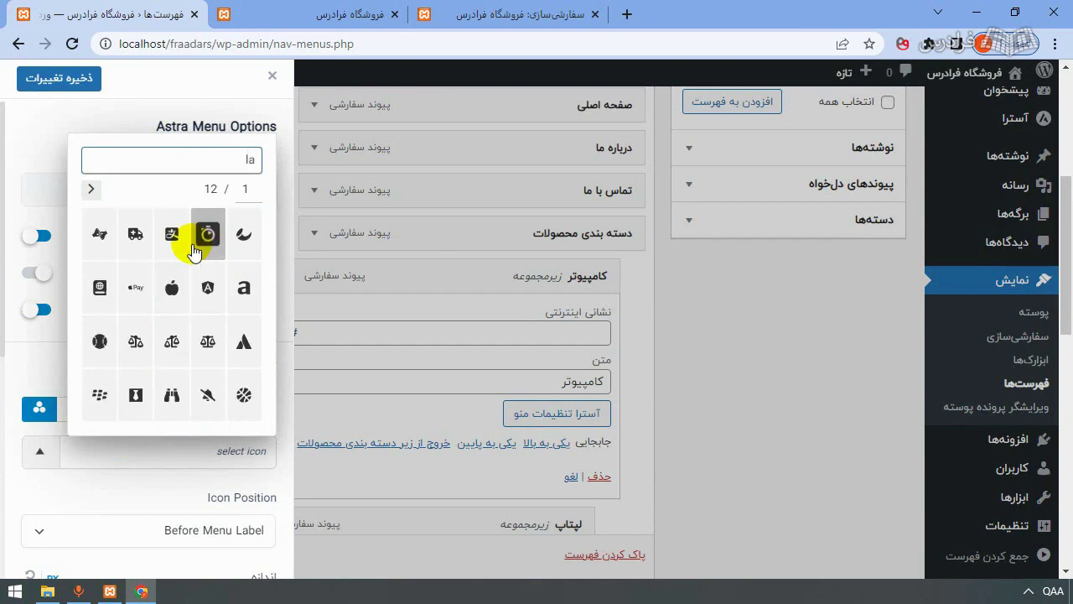
type("pt")
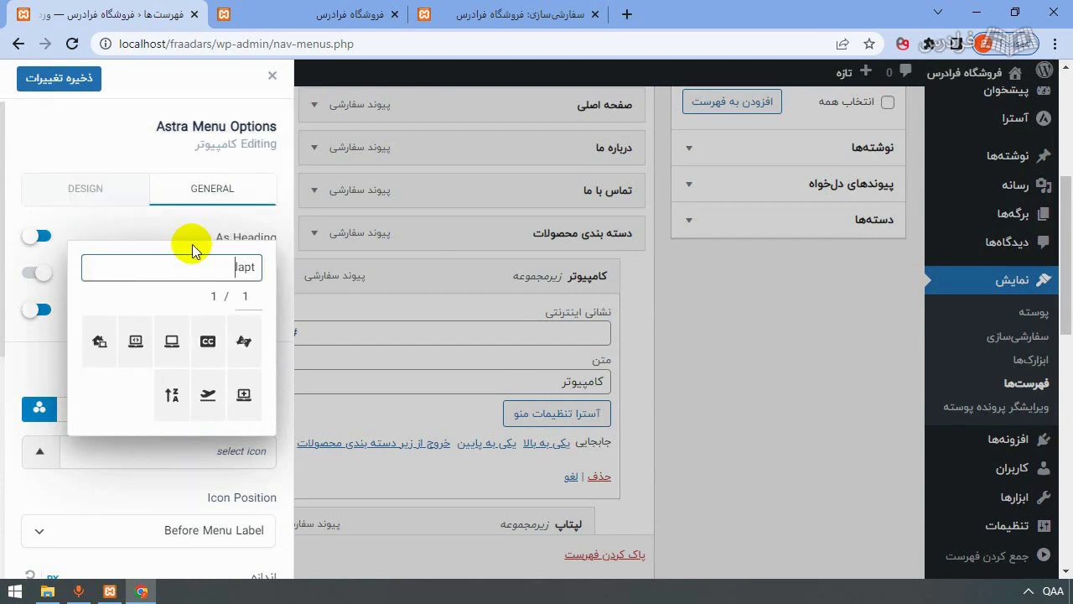
left_click(172, 339)
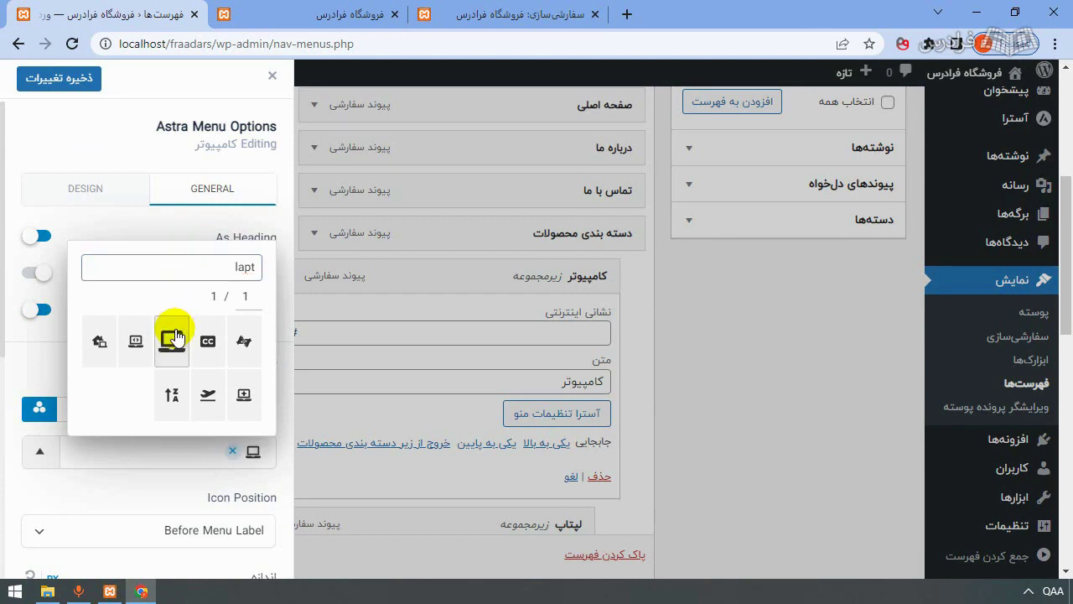
left_click(46, 372)
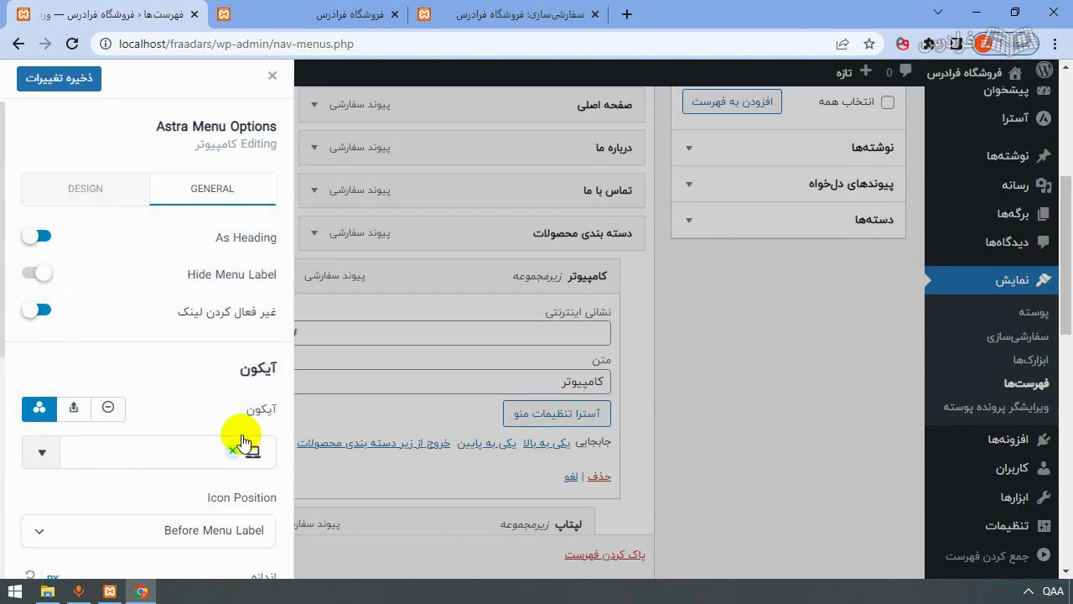
scroll(210, 360, "down", 2)
scroll(210, 359, "down", 2)
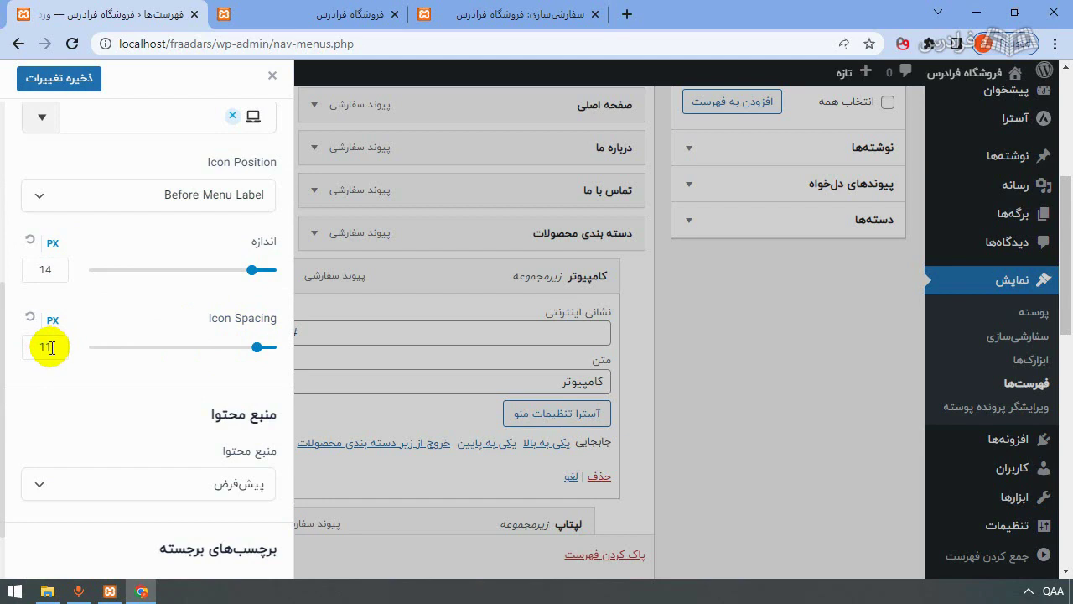
scroll(51, 347, "down", 1)
scroll(55, 343, "up", 10)
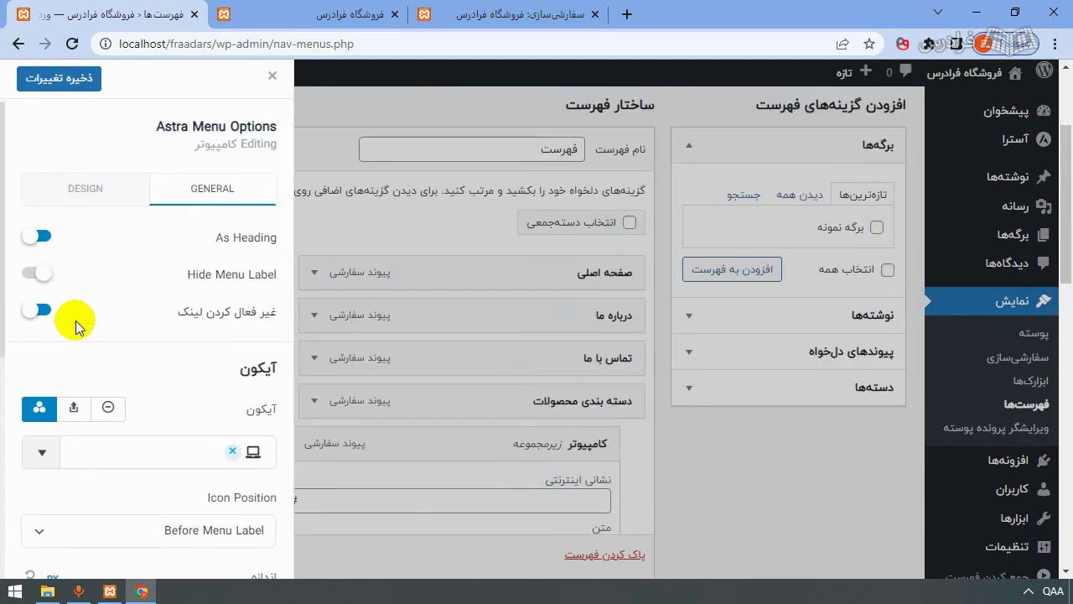
Set the "کامپیوتر" heading's separator color (رنگ جداساز) to purple, save the options and check the mega menu on the storefront.
left_click(98, 184)
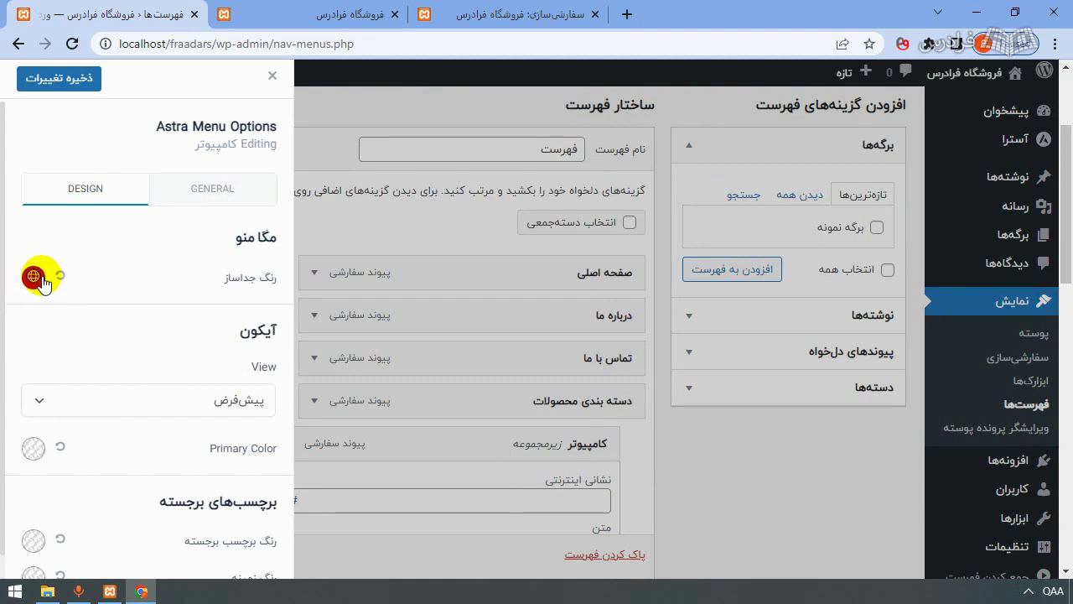
left_click(267, 8)
mouse_move(600, 116)
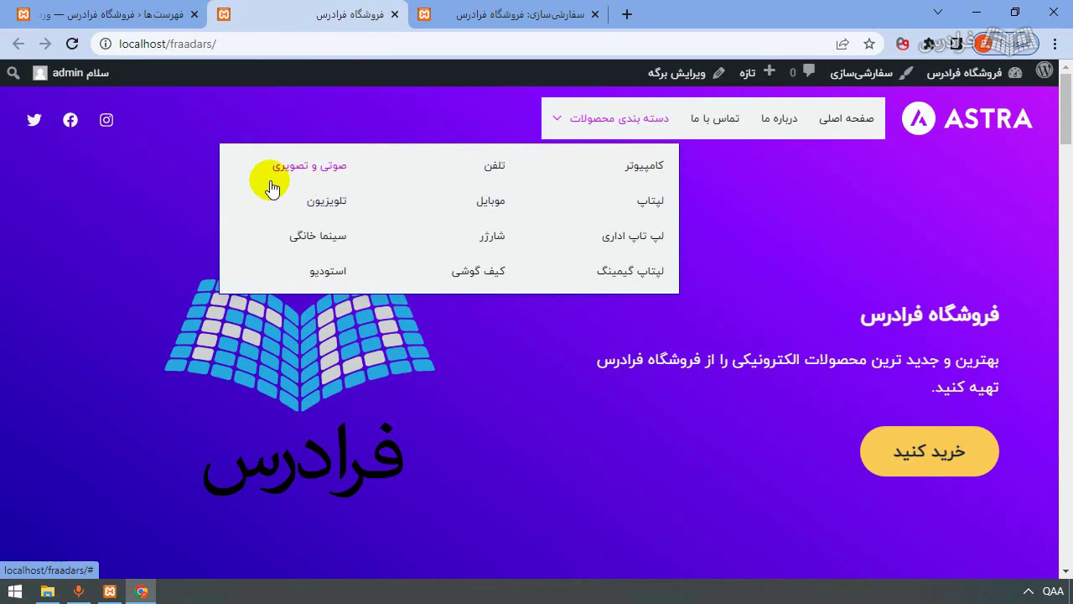
left_click(72, 8)
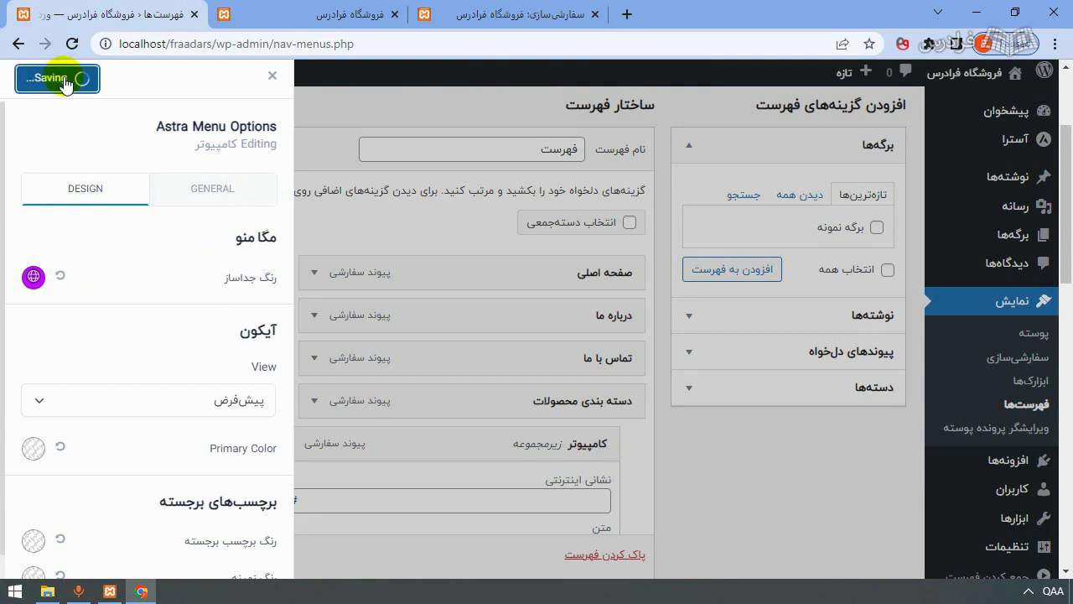
left_click(338, 8)
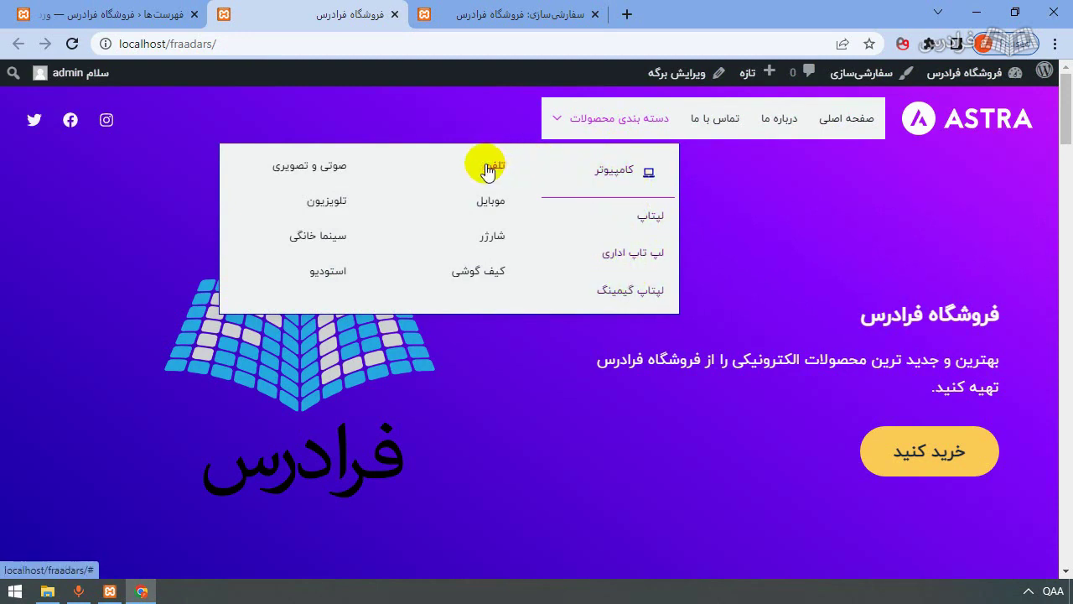
Open the Astra menu settings of the "تلفن" item and enable As Heading and "غیر فعال کردن لینک".
left_click(80, 14)
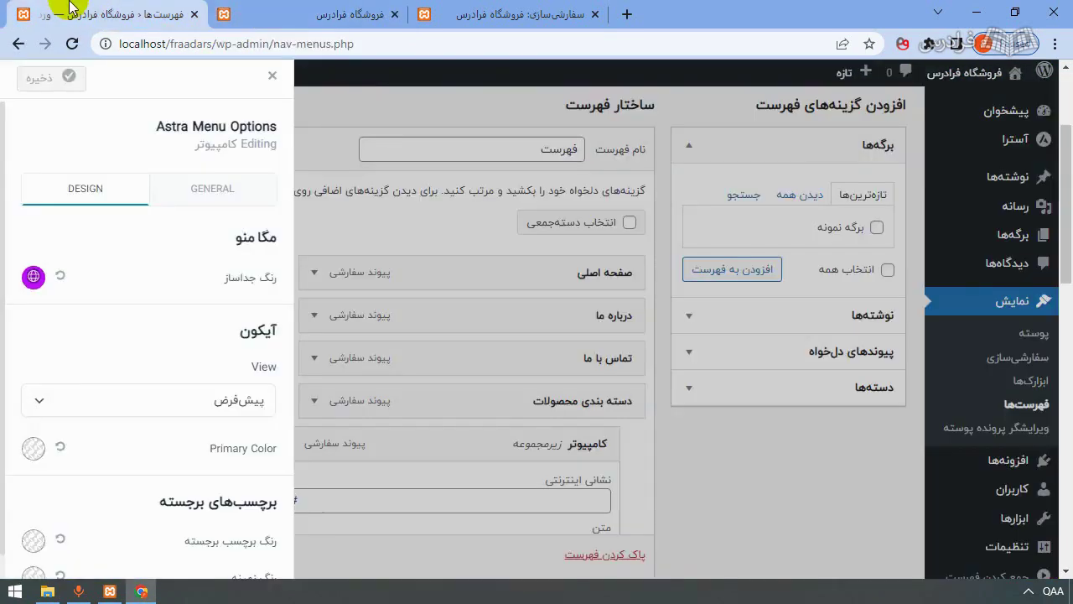
left_click(272, 75)
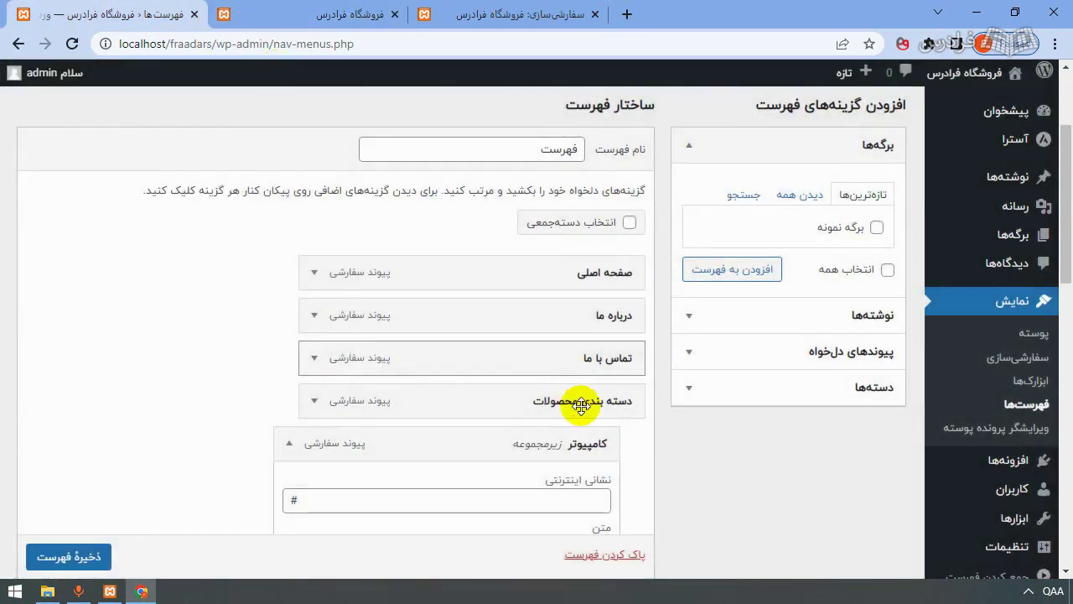
scroll(599, 436, "down", 4)
scroll(595, 410, "down", 3)
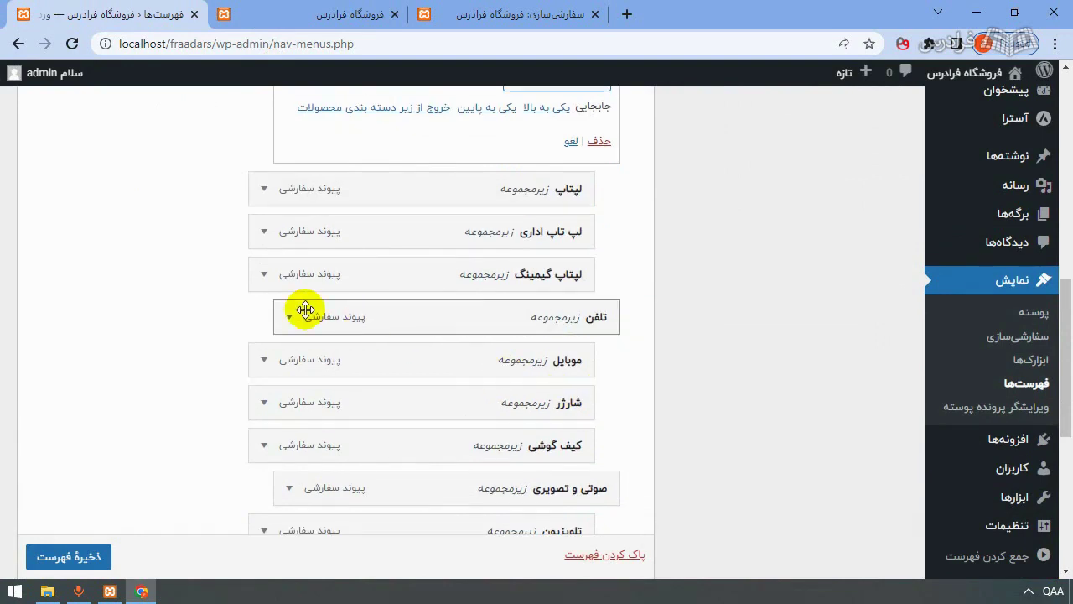
scroll(352, 336, "down", 1)
scroll(352, 285, "down", 1)
left_click(289, 234)
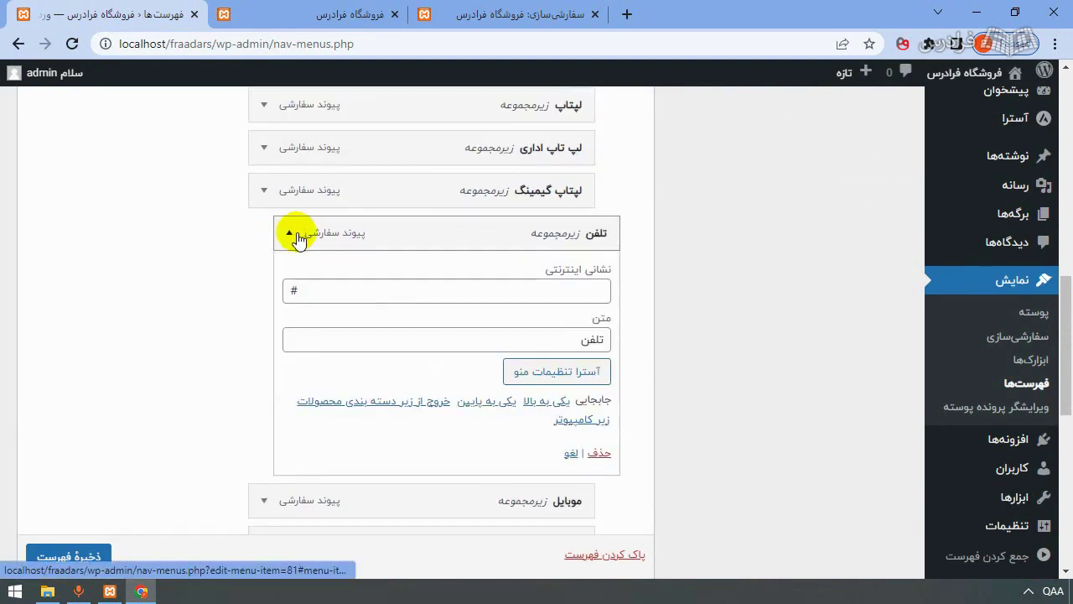
scroll(568, 366, "down", 2)
left_click(585, 289)
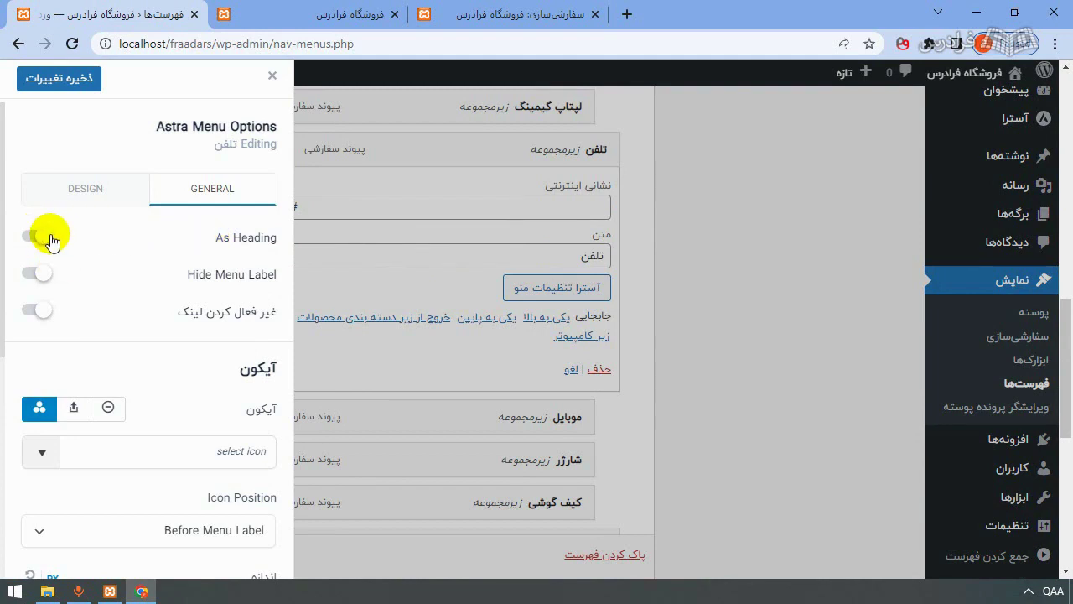
left_click(33, 317)
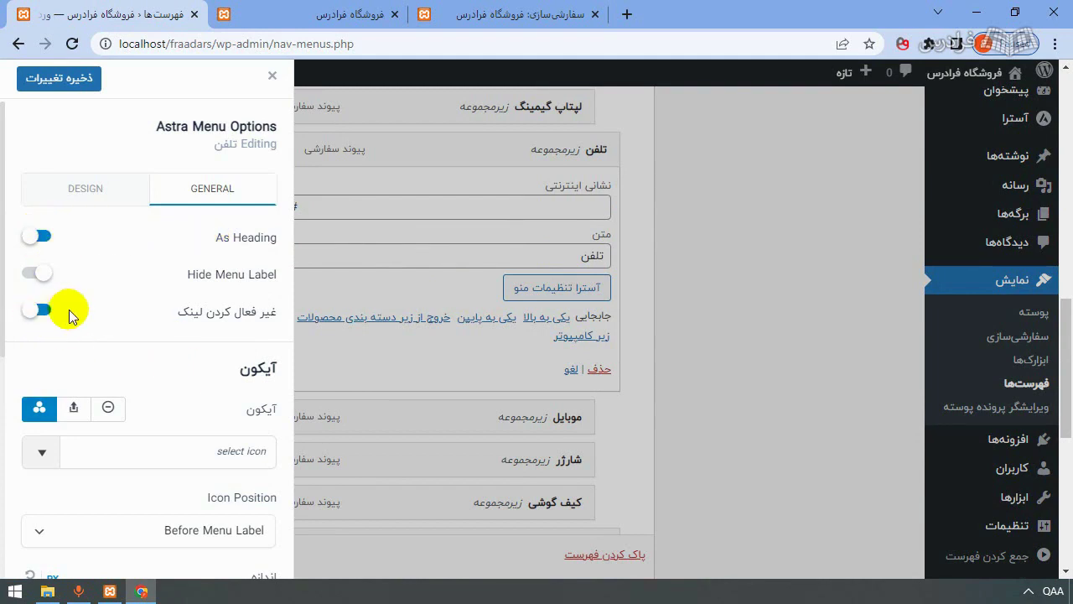
Give "تلفن" the outlined mobile phone icon from the icon library, searching for "mobile", and review its position, size and spacing options.
scroll(126, 327, "down", 3)
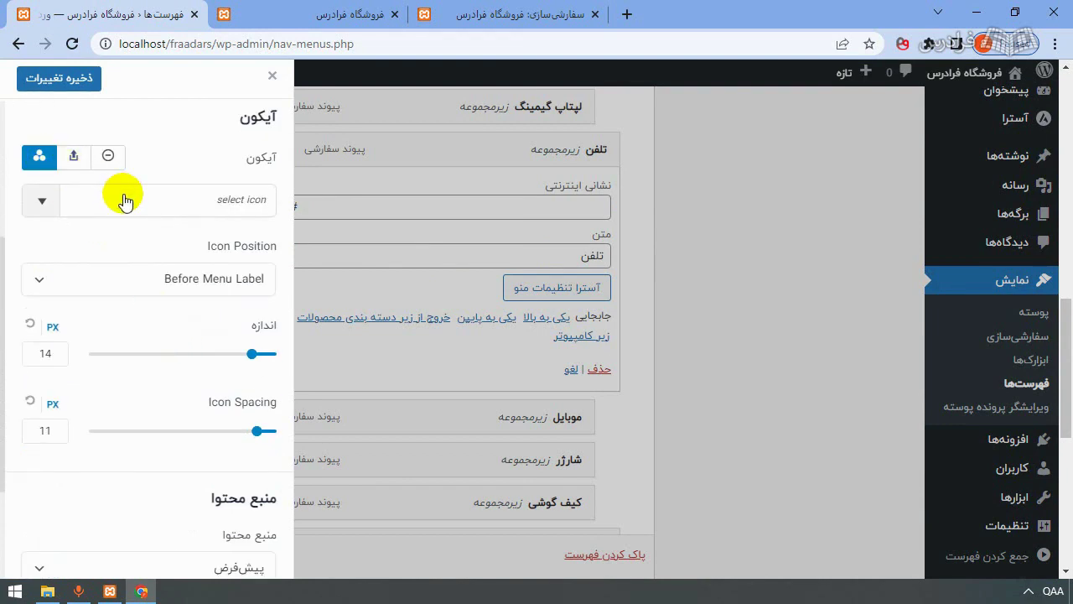
left_click(211, 201)
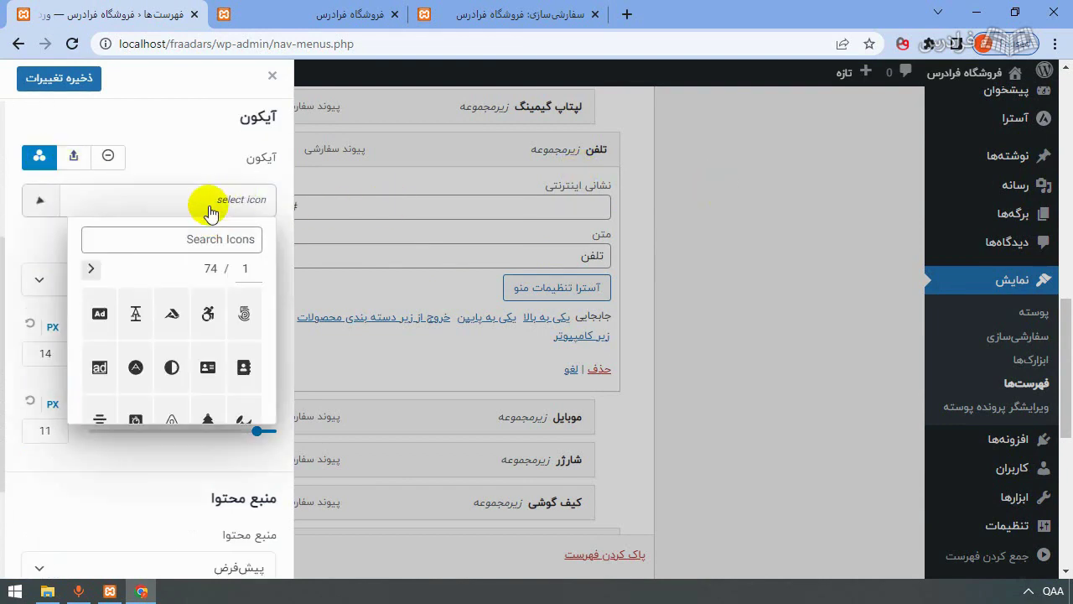
type("mobile")
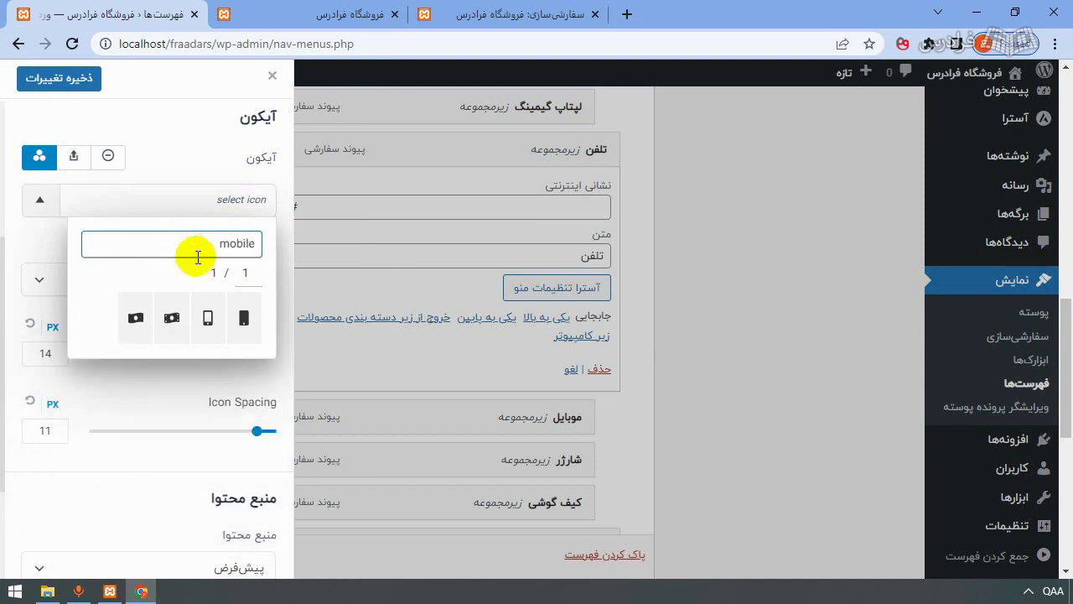
left_click(207, 317)
left_click(23, 242)
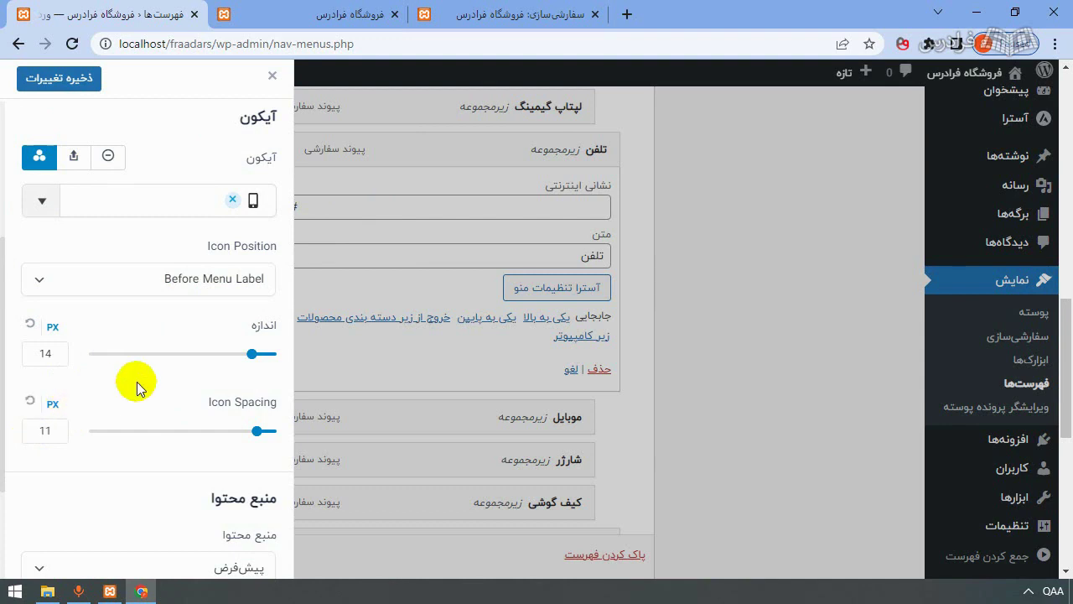
scroll(142, 377, "down", 1)
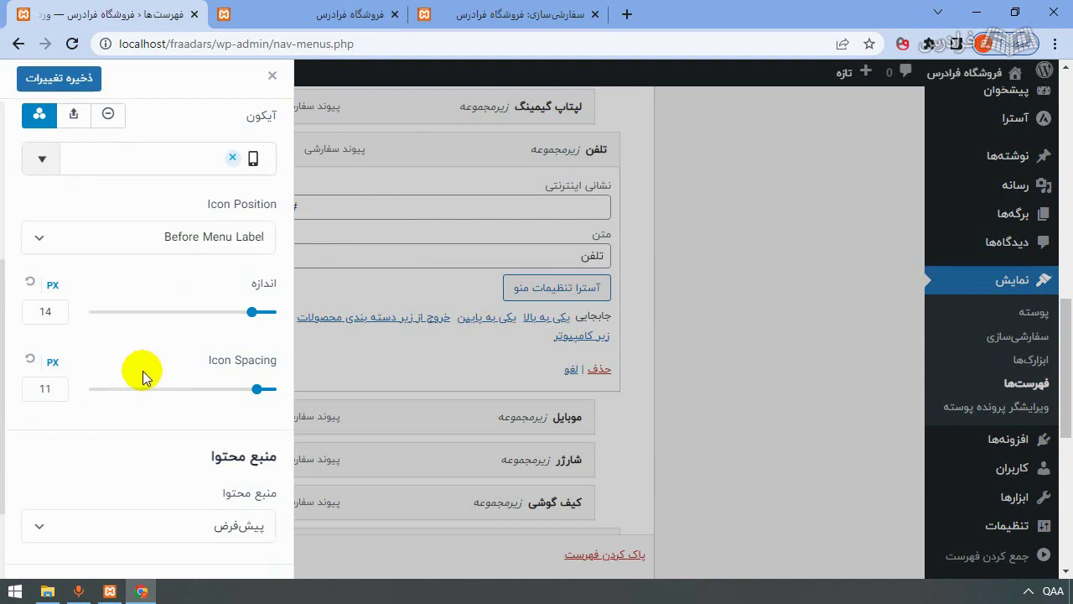
scroll(142, 377, "down", 1)
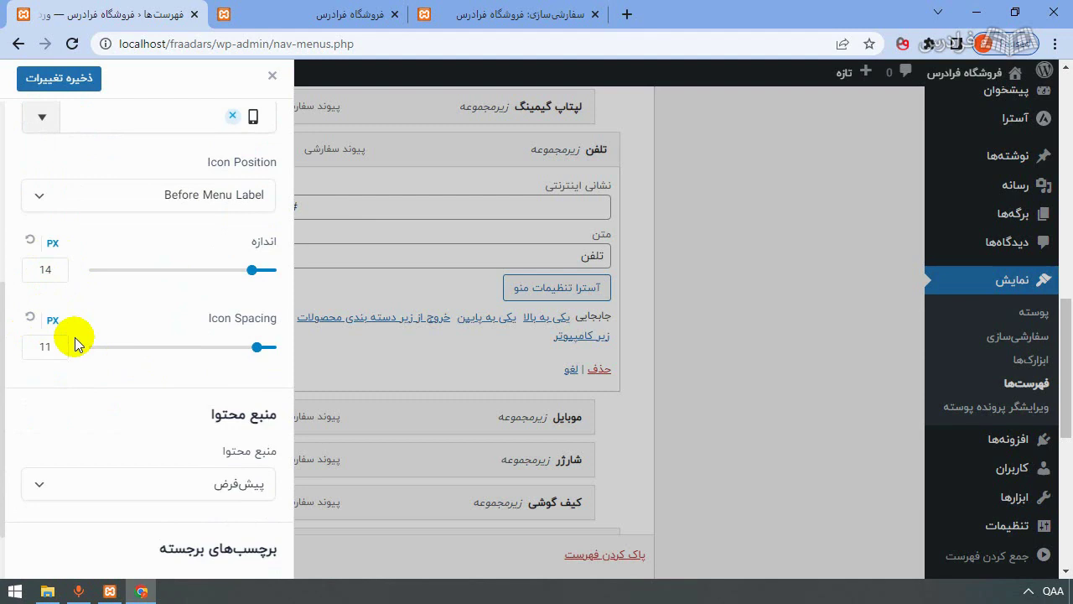
Save the "تلفن" options, check its separator color (رنگ جداساز) in the design settings and close the options.
scroll(105, 332, "up", 8)
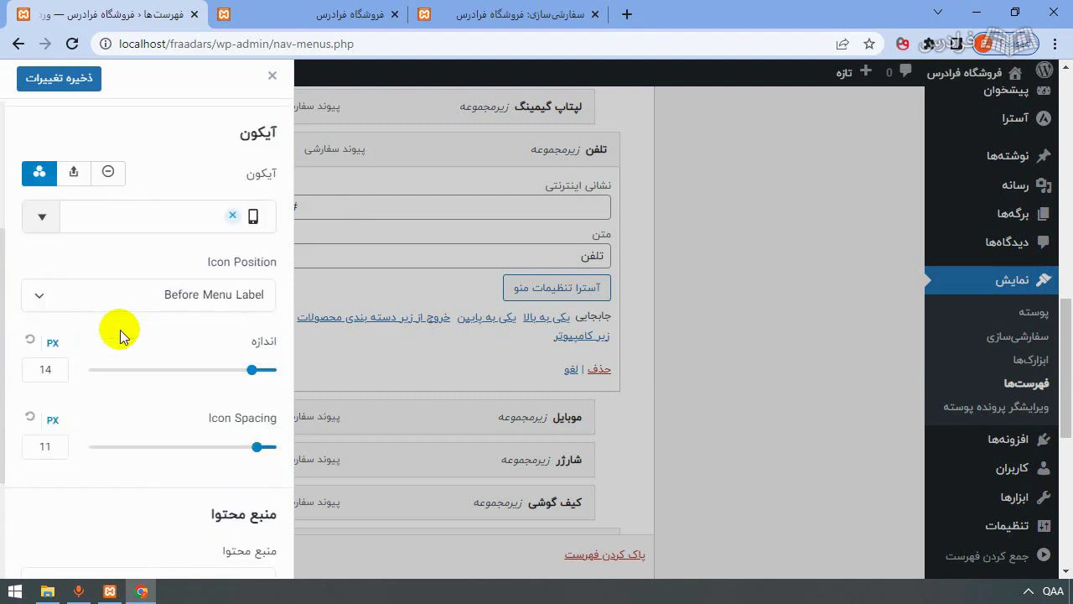
left_click(63, 80)
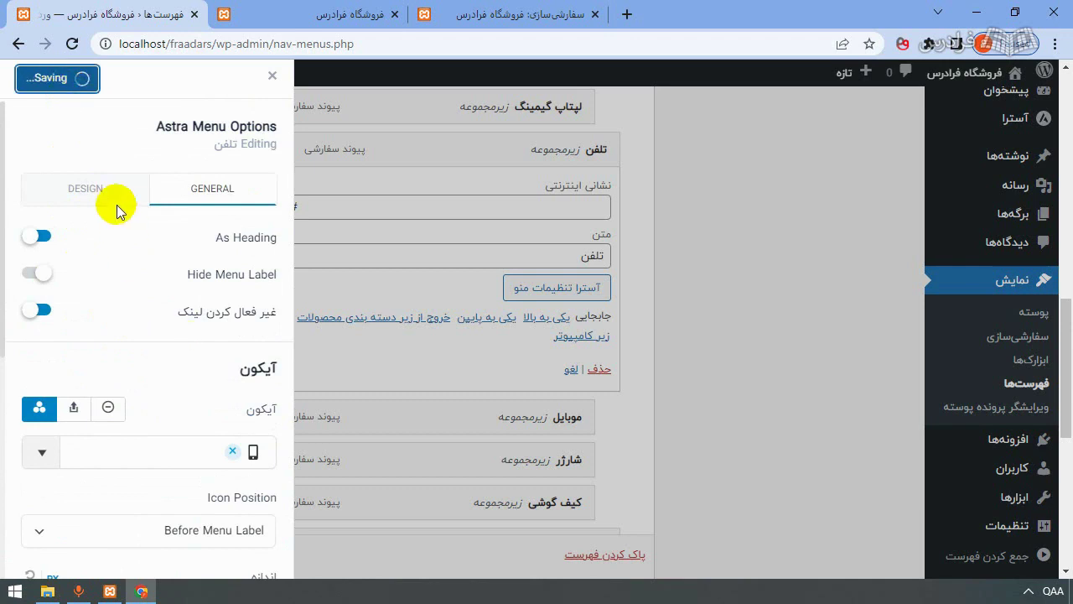
left_click(95, 191)
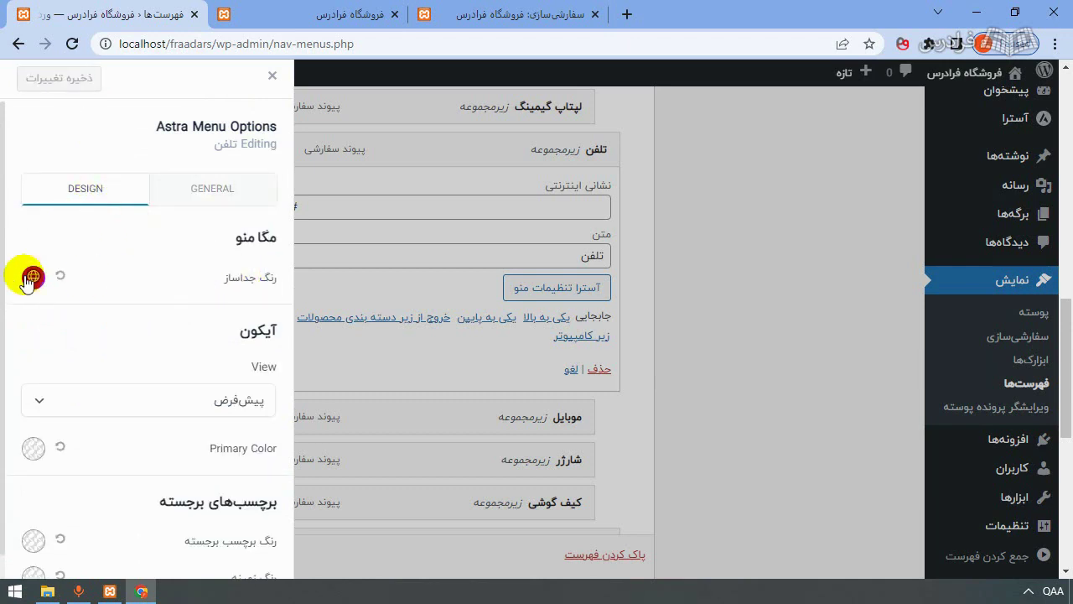
left_click(206, 199)
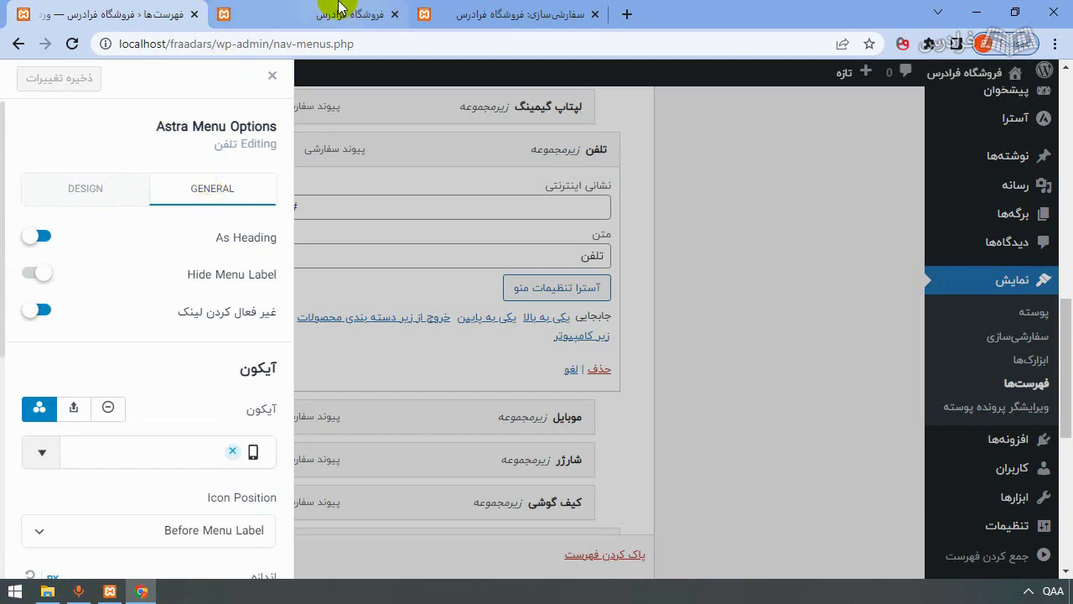
left_click(272, 75)
Open the Astra menu settings of "صوتی و تصویری" and enable As Heading and "غیر فعال کردن لینک".
scroll(348, 141, "down", 4)
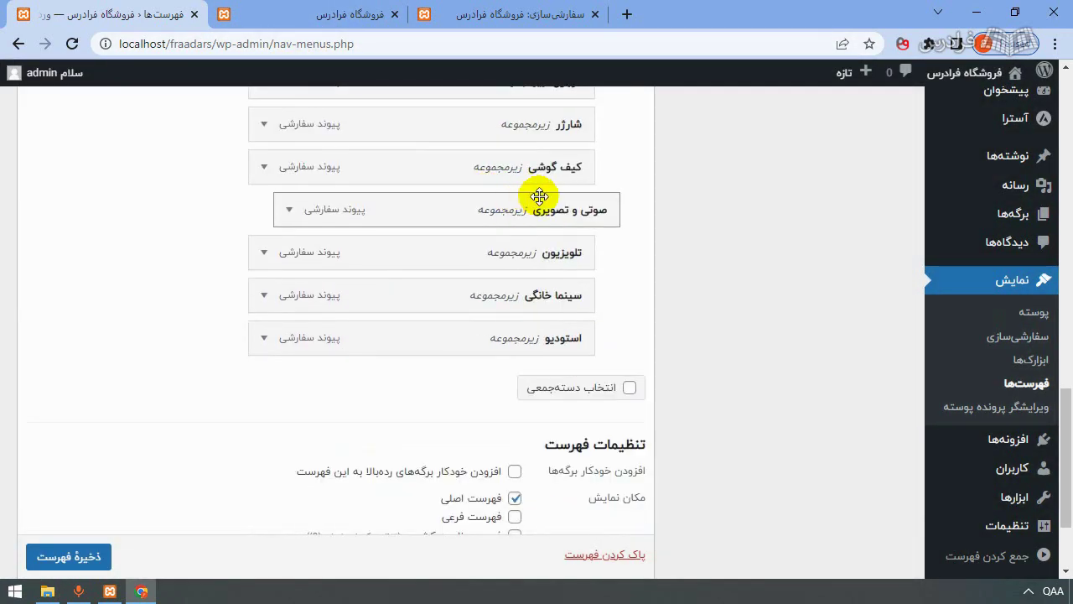
left_click(288, 209)
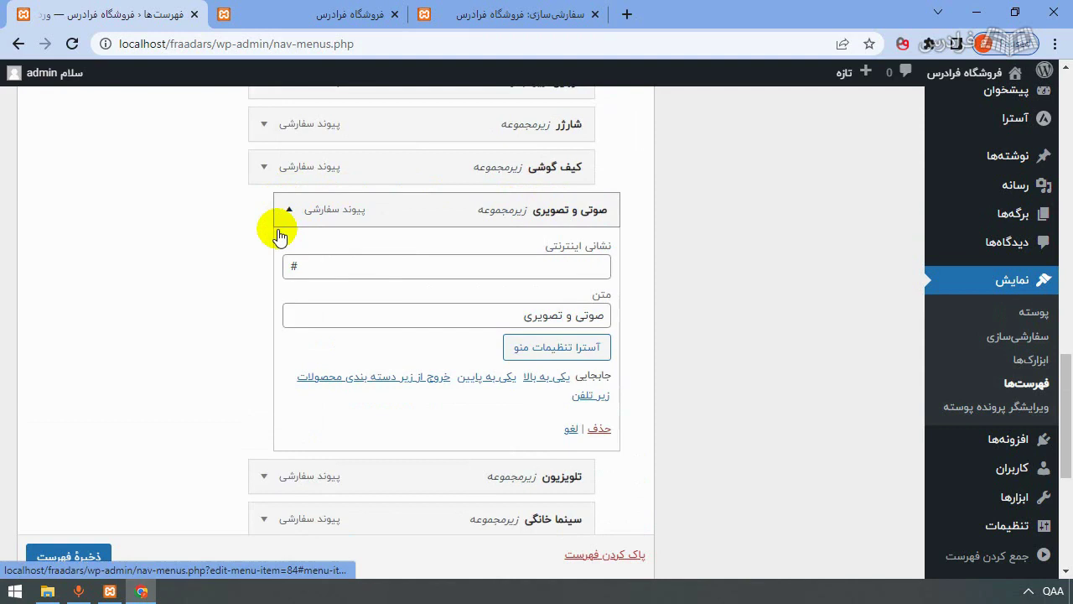
left_click(538, 345)
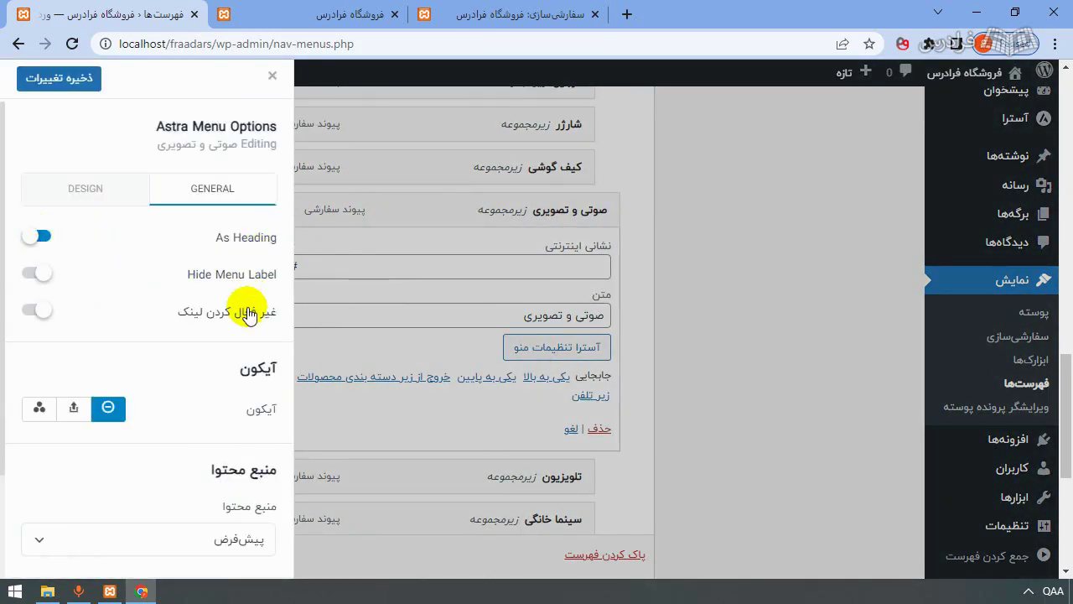
Give "صوتی و تصویری" the photo-and-film icon from the icon library, searching for "vide", and save the options.
left_click(39, 409)
left_click(181, 457)
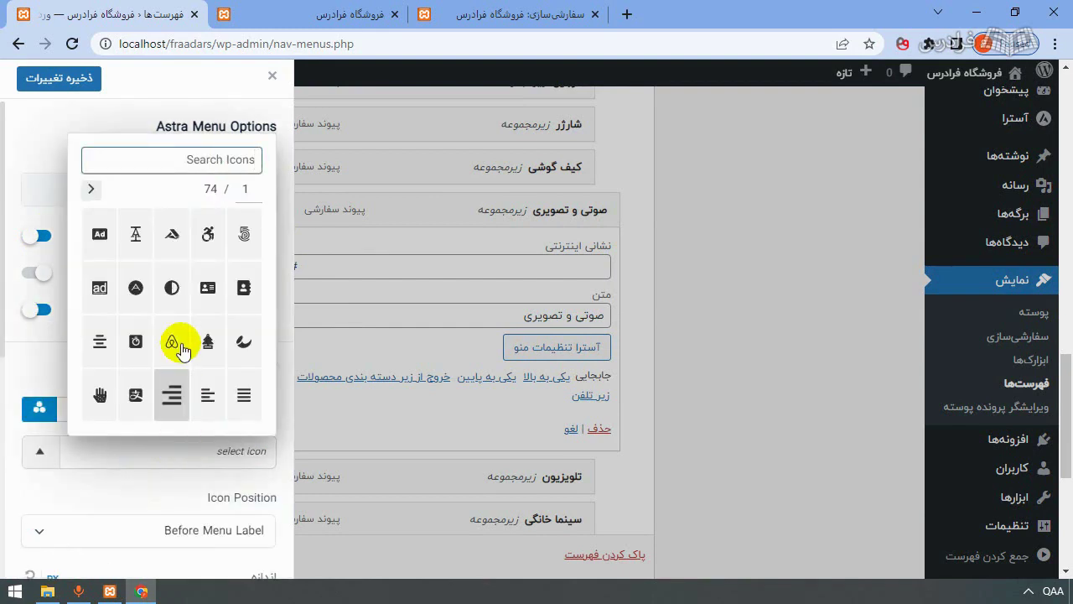
type("vide")
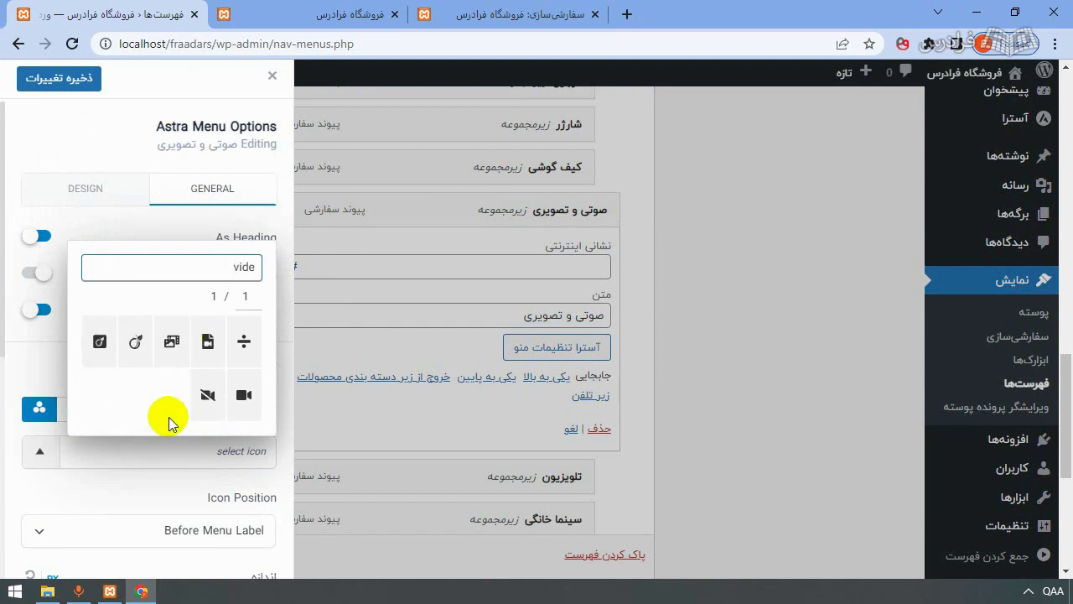
left_click(168, 340)
left_click(40, 372)
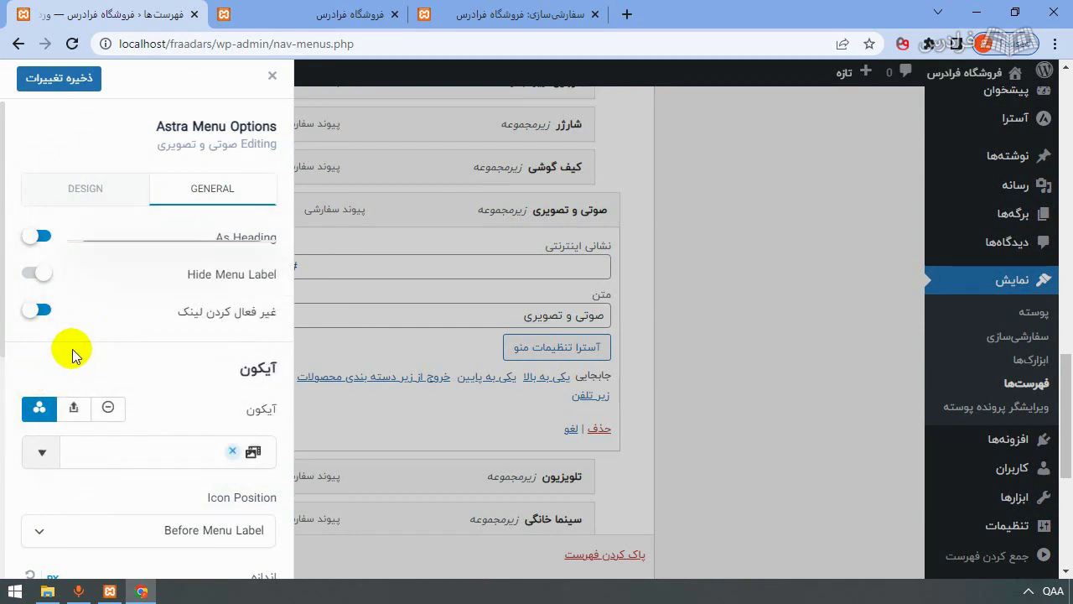
scroll(84, 335, "down", 3)
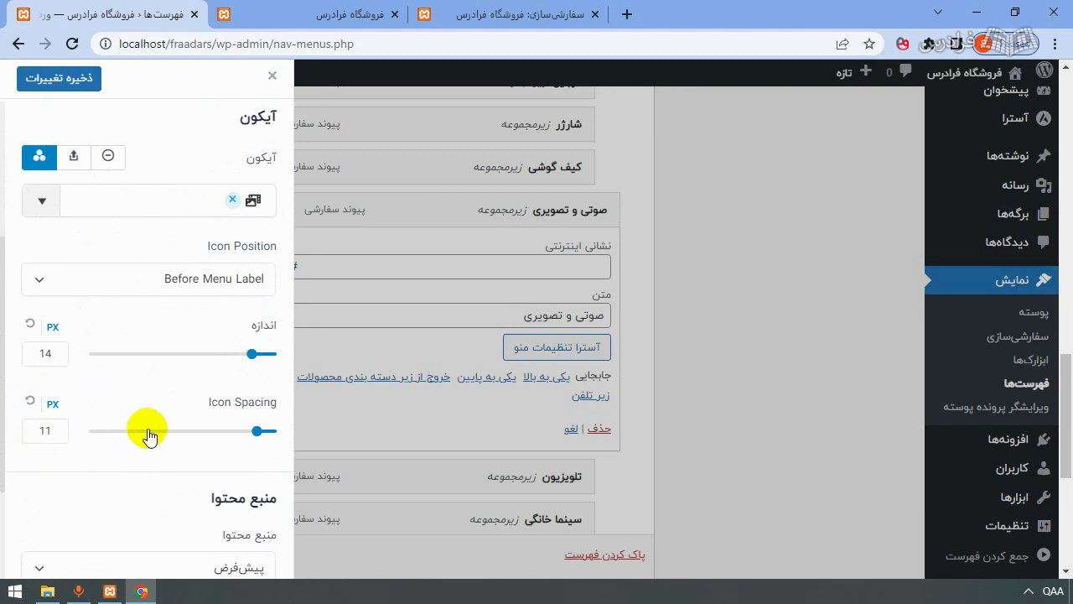
left_click(59, 76)
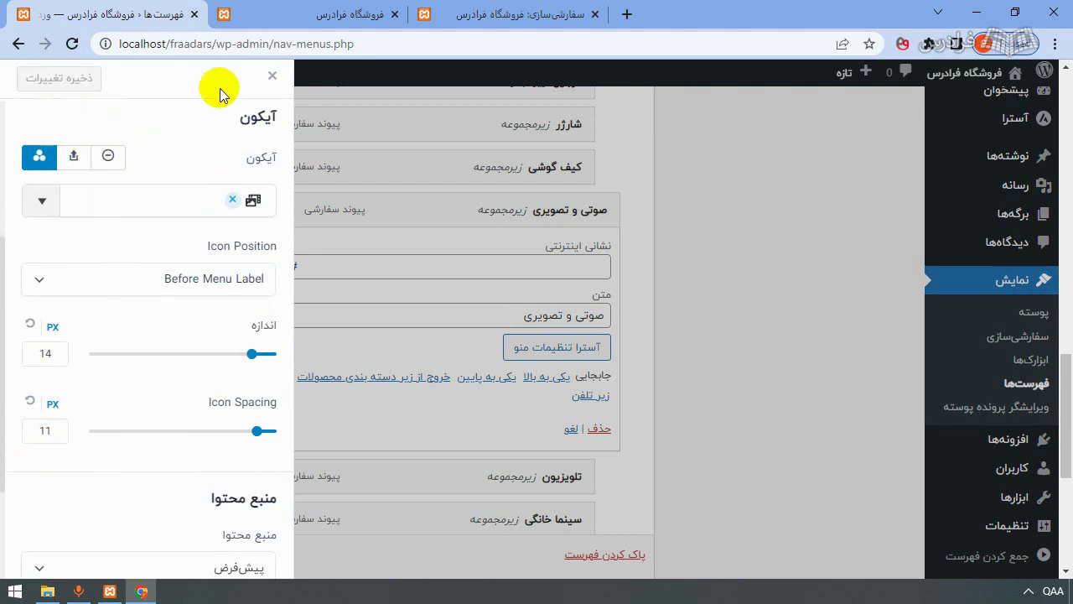
Reload the storefront and look at the three column headings in the "دسته بندی محصولات" mega menu.
left_click(292, 9)
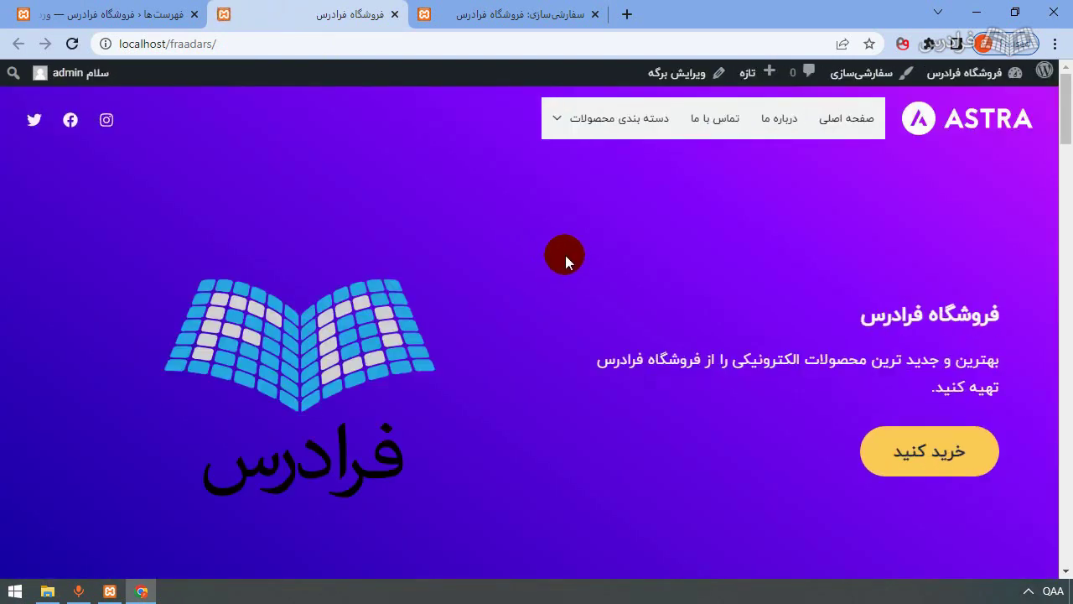
mouse_move(591, 116)
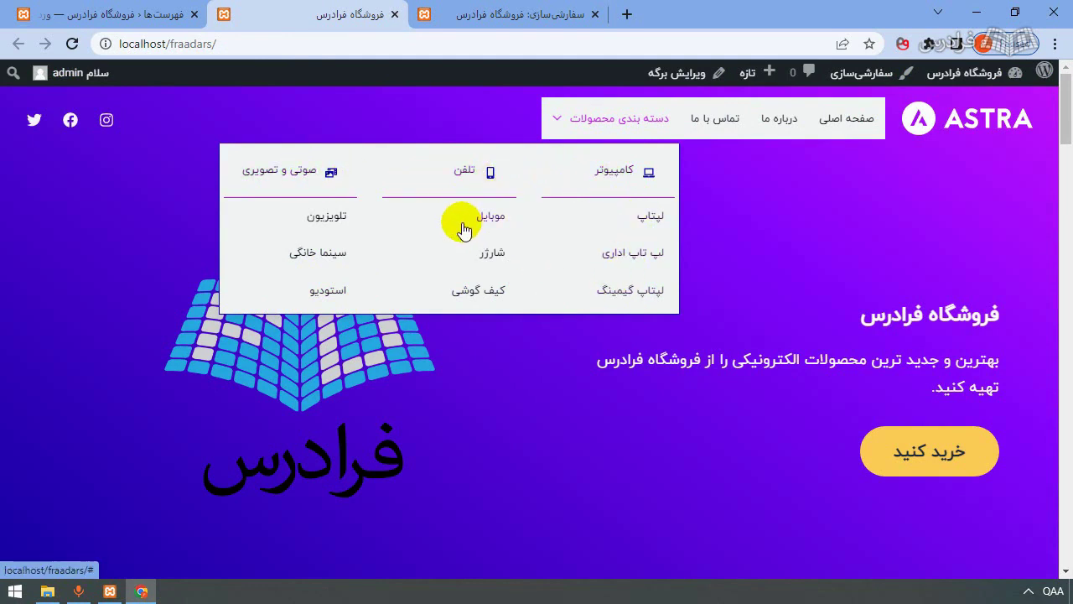
left_click(231, 134)
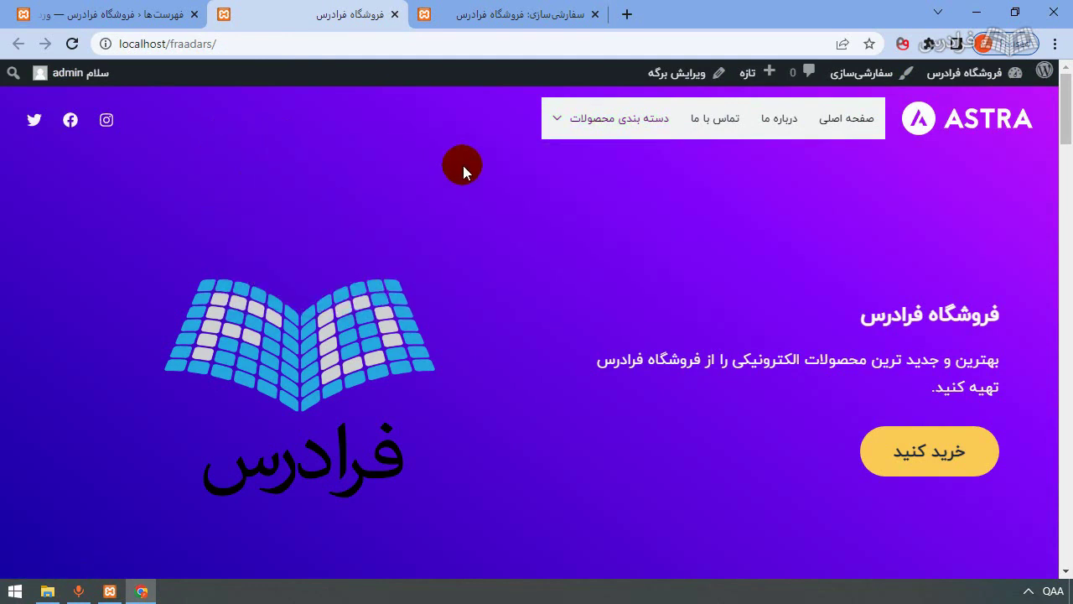
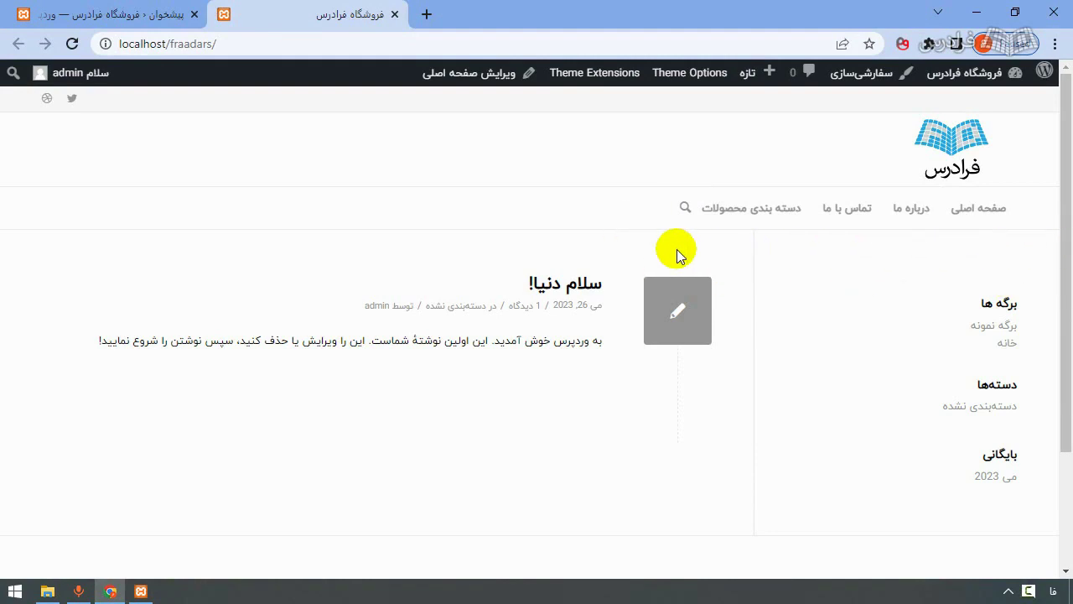
Look at the "دسته بندی محصولات" submenu on the Enfold storefront and open the menu editor (فهرست‌ها) in the dashboard.
mouse_move(763, 208)
mouse_move(778, 263)
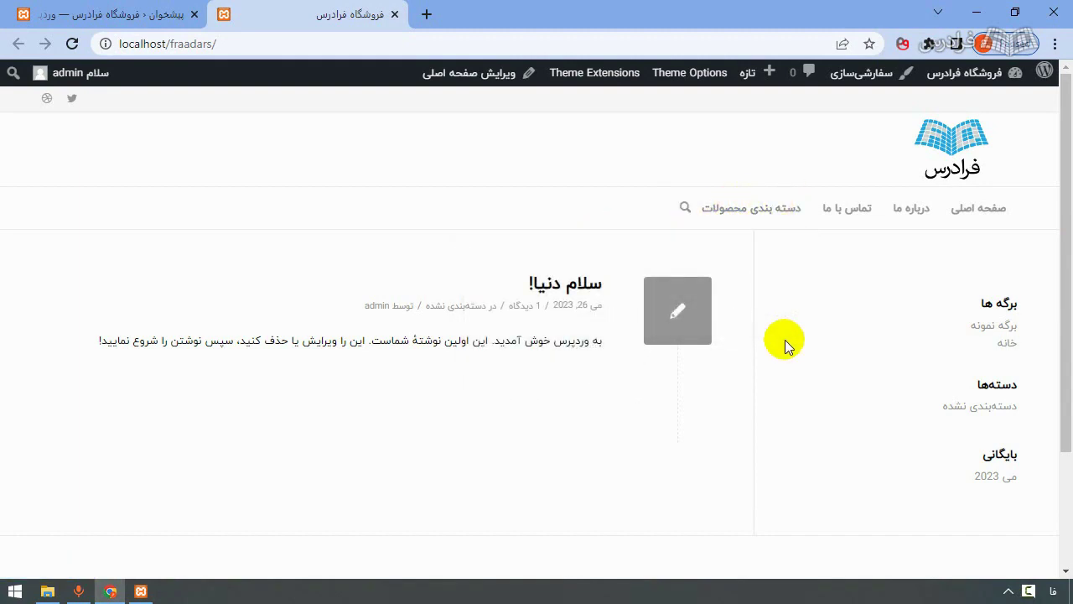
left_click(134, 13)
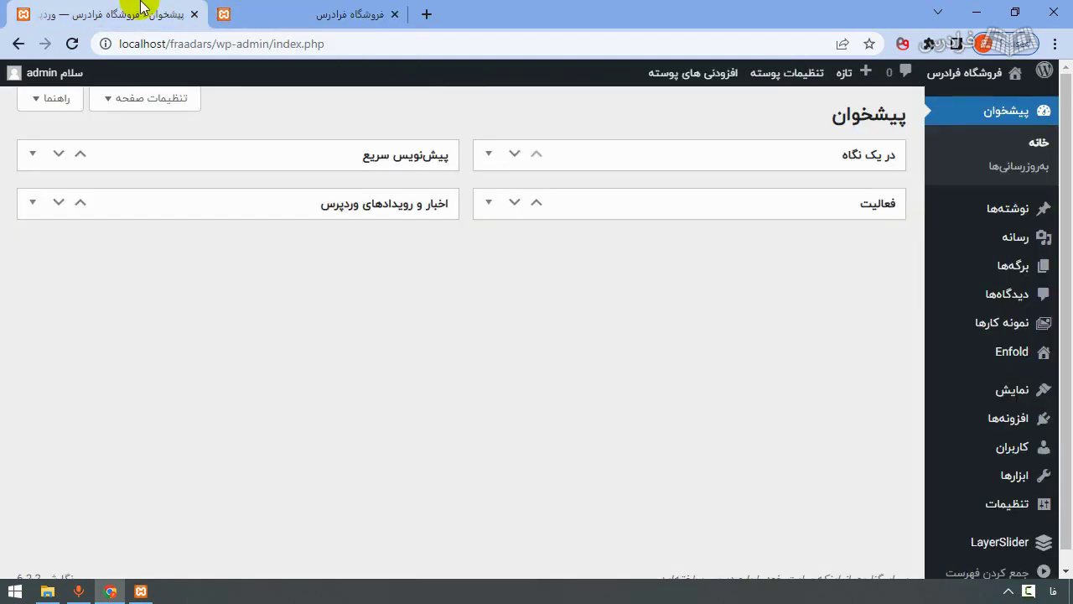
mouse_move(1003, 394)
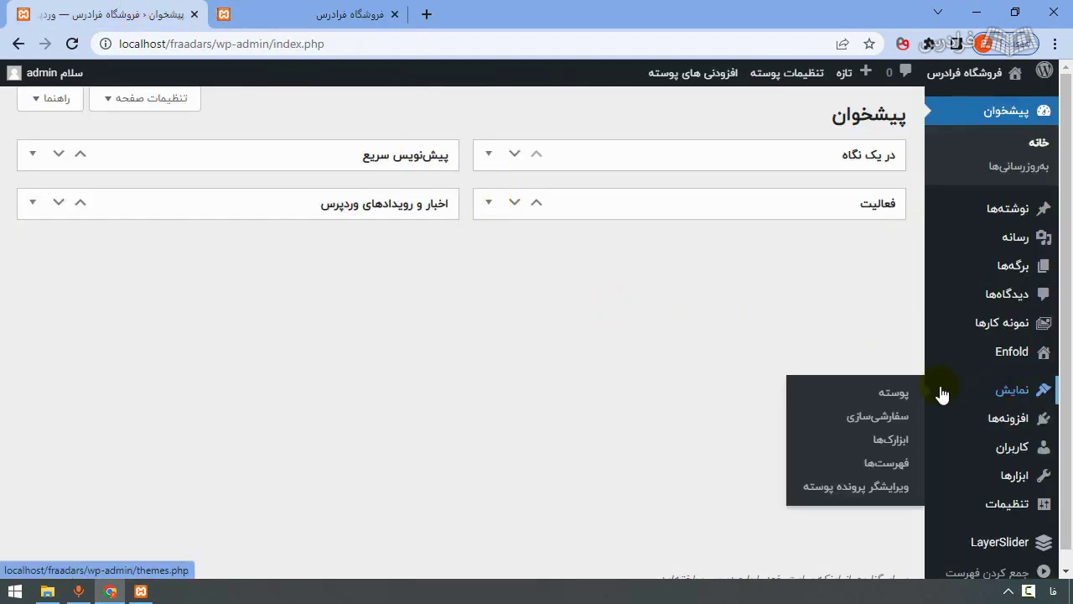
left_click(883, 466)
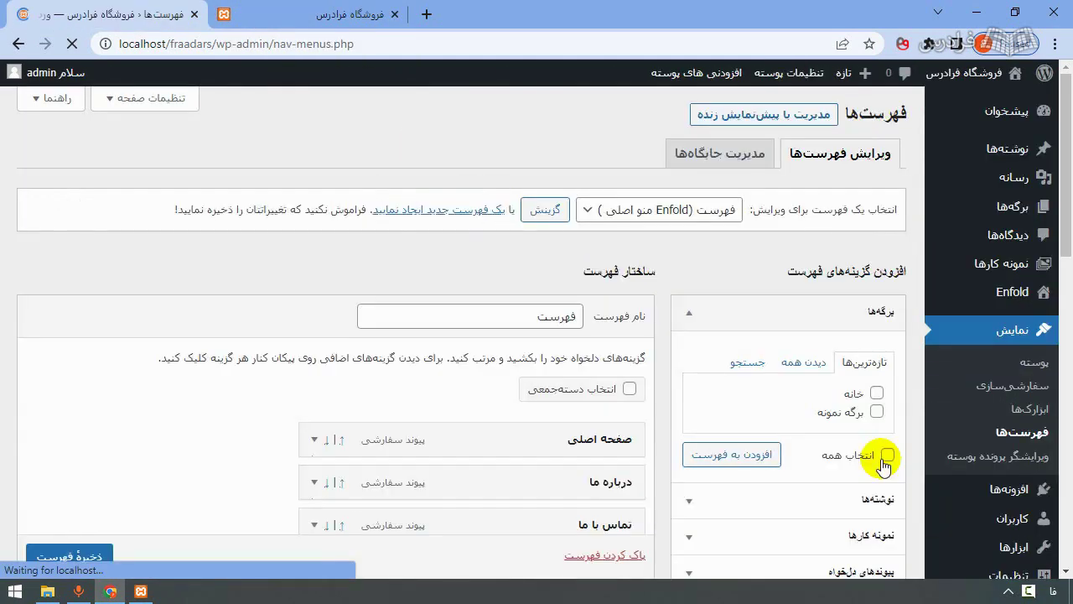
Enable Use as Mega Menu for the "دسته بندی محصولات" menu item and save the menu.
scroll(690, 283, "down", 4)
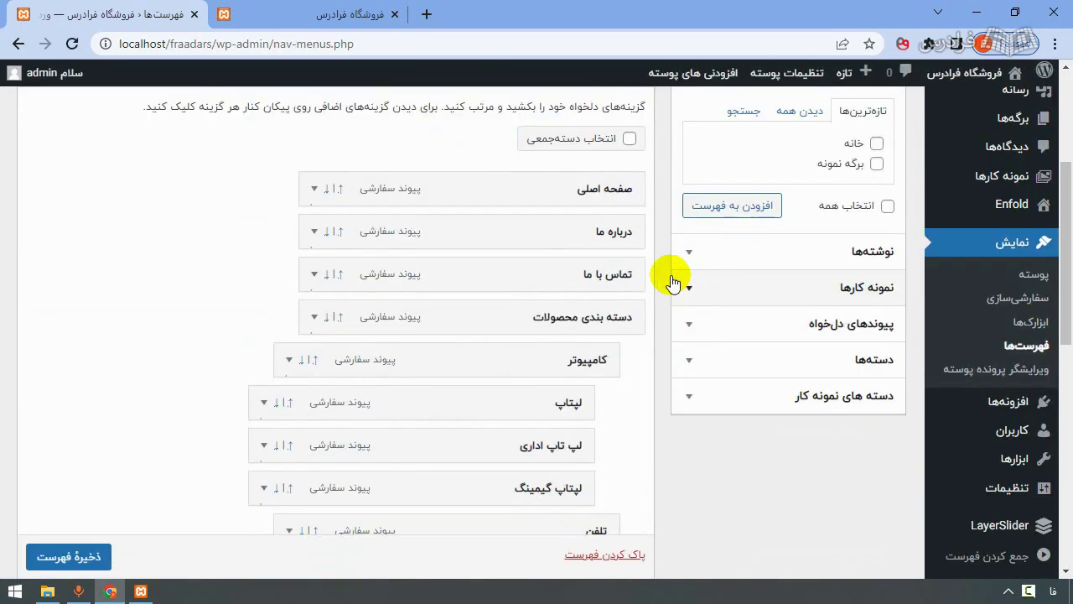
left_click(314, 235)
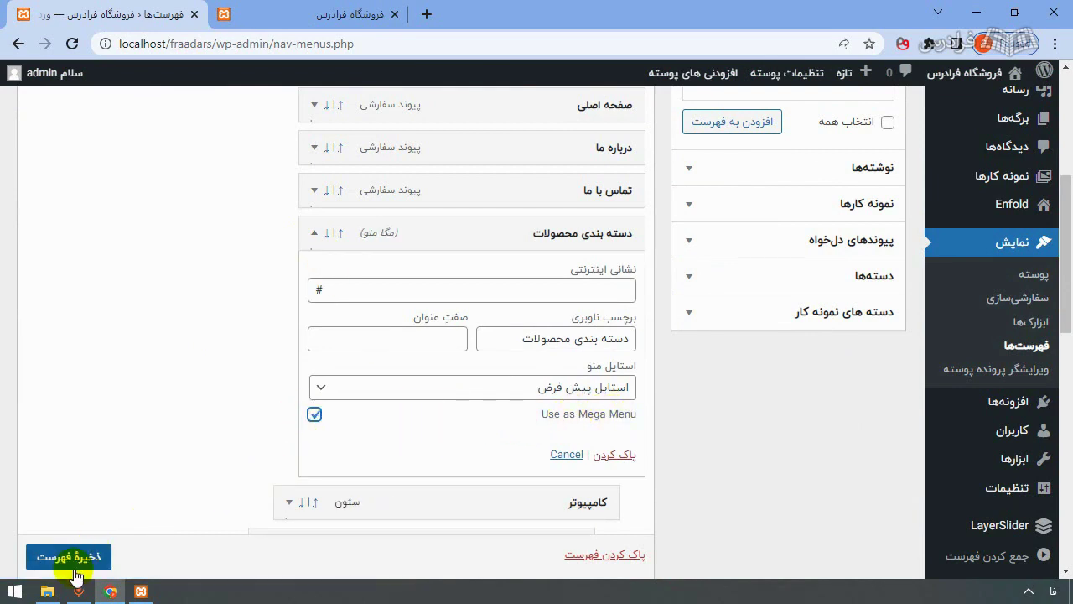
left_click(29, 558)
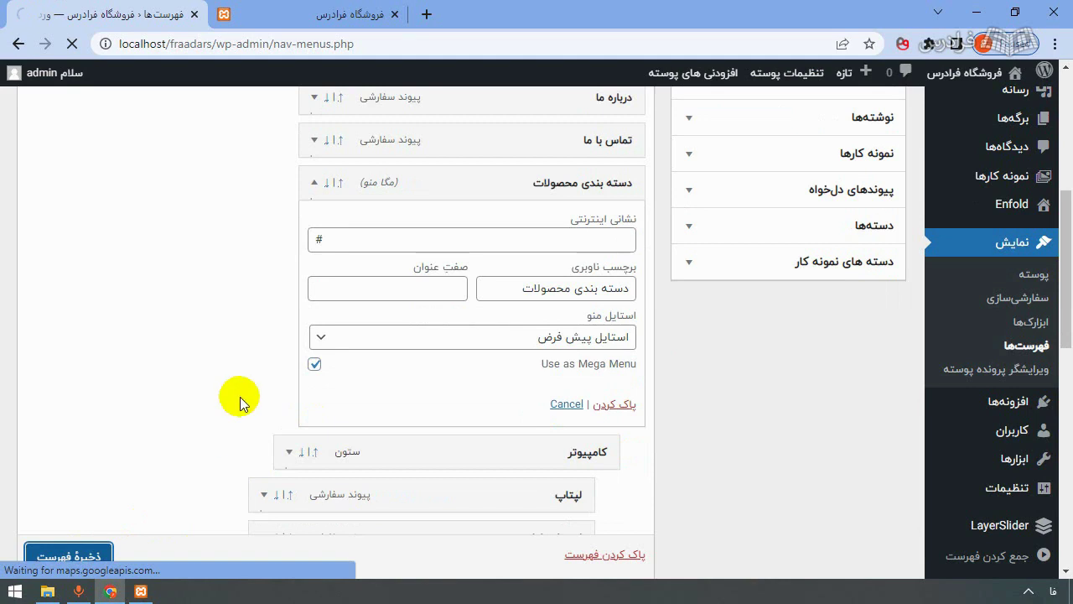
Check the mega menu on the storefront, then set the "دسته بندی محصولات" item's menu style to استایل دکمه (رنگی) and save the menu.
left_click(340, 14)
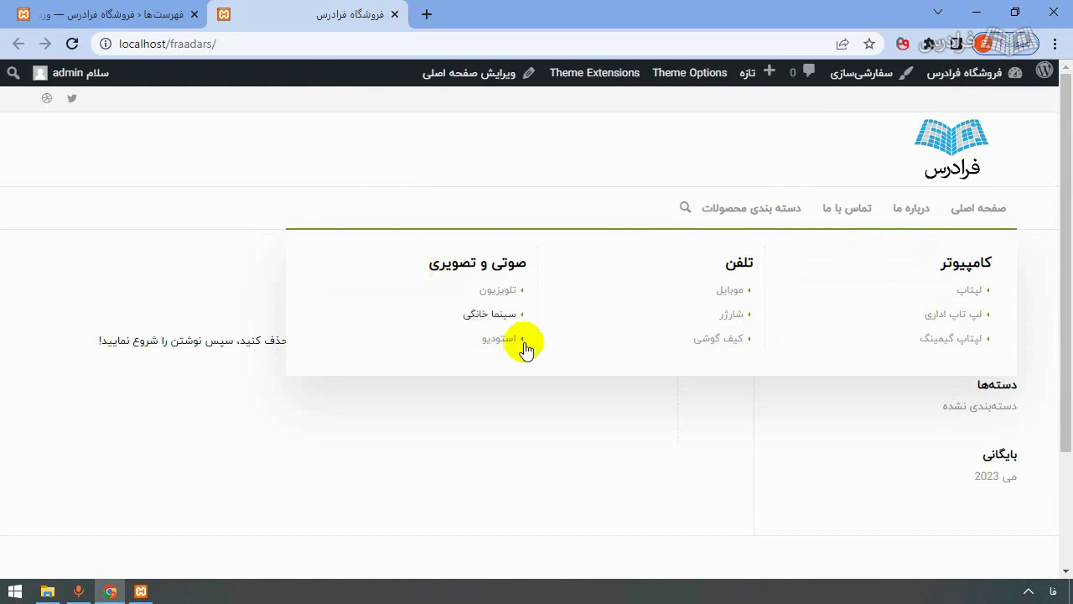
left_click(168, 8)
scroll(539, 283, "down", 5)
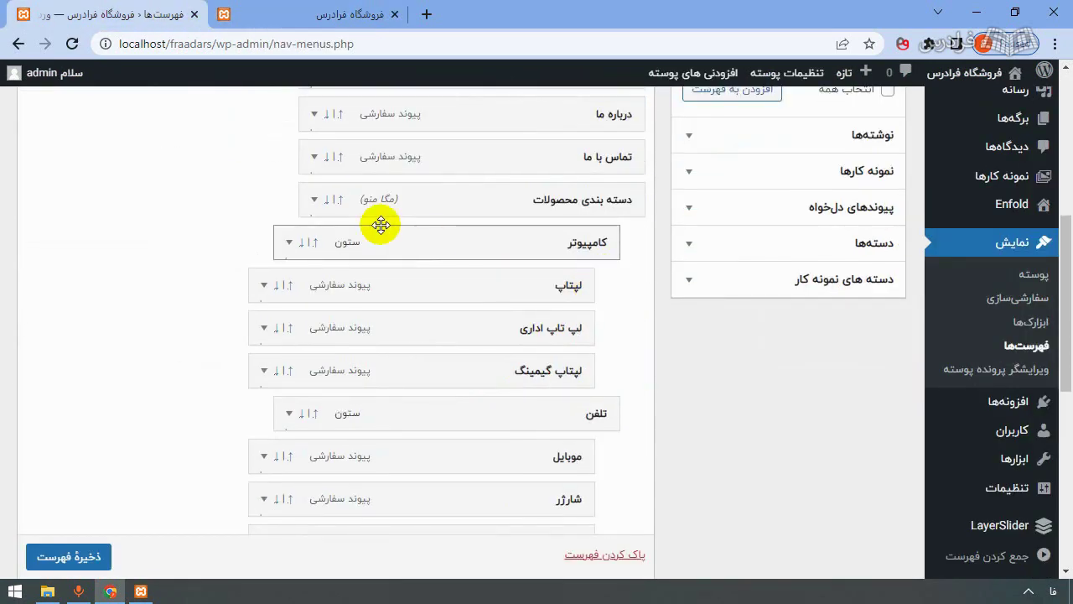
left_click(315, 199)
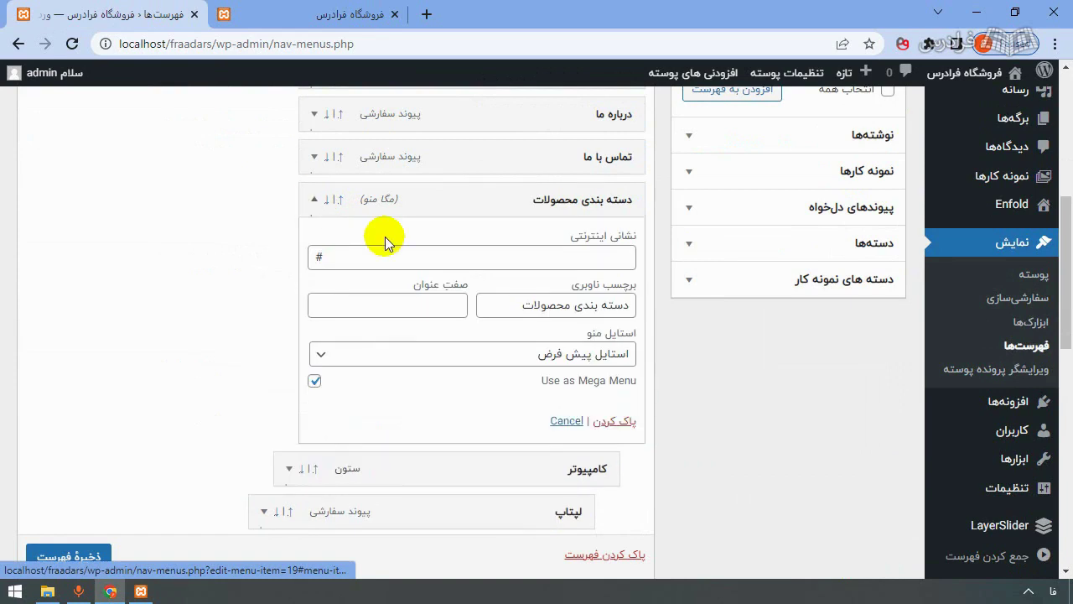
scroll(531, 256, "down", 1)
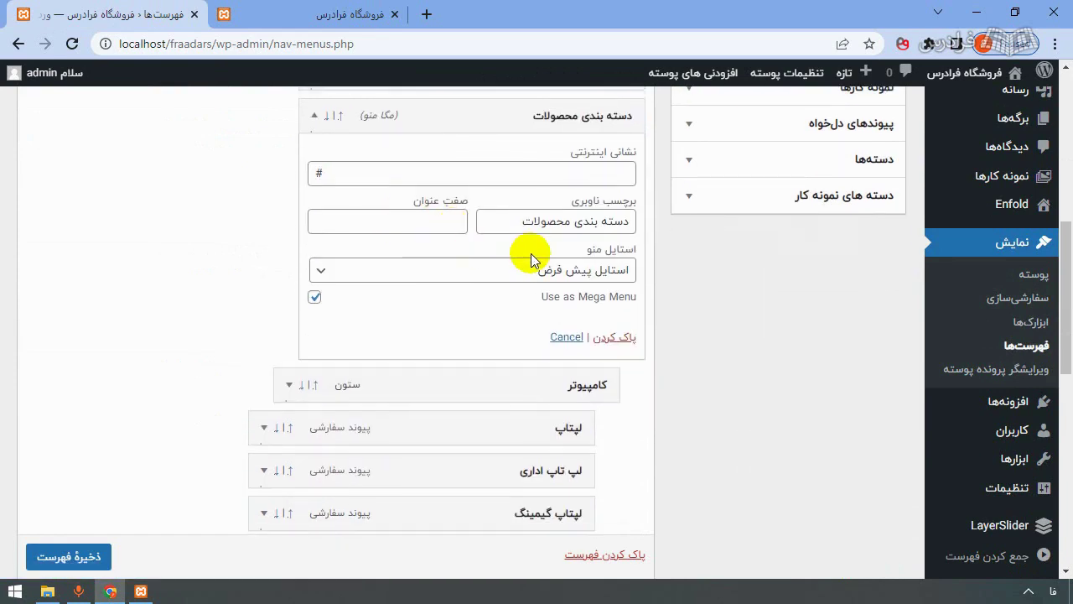
left_click(578, 280)
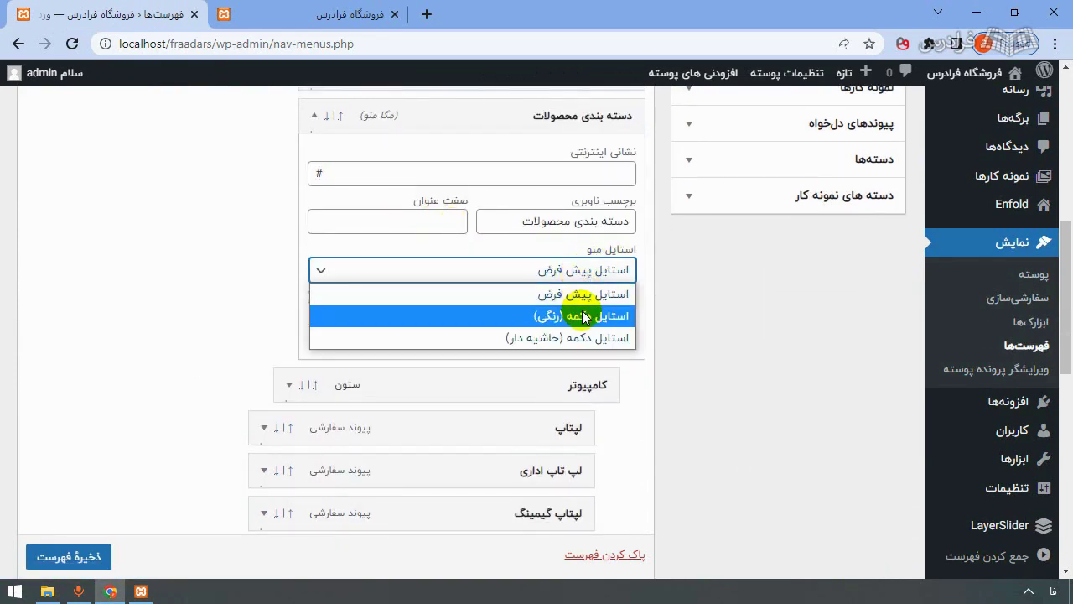
left_click(577, 316)
left_click(69, 556)
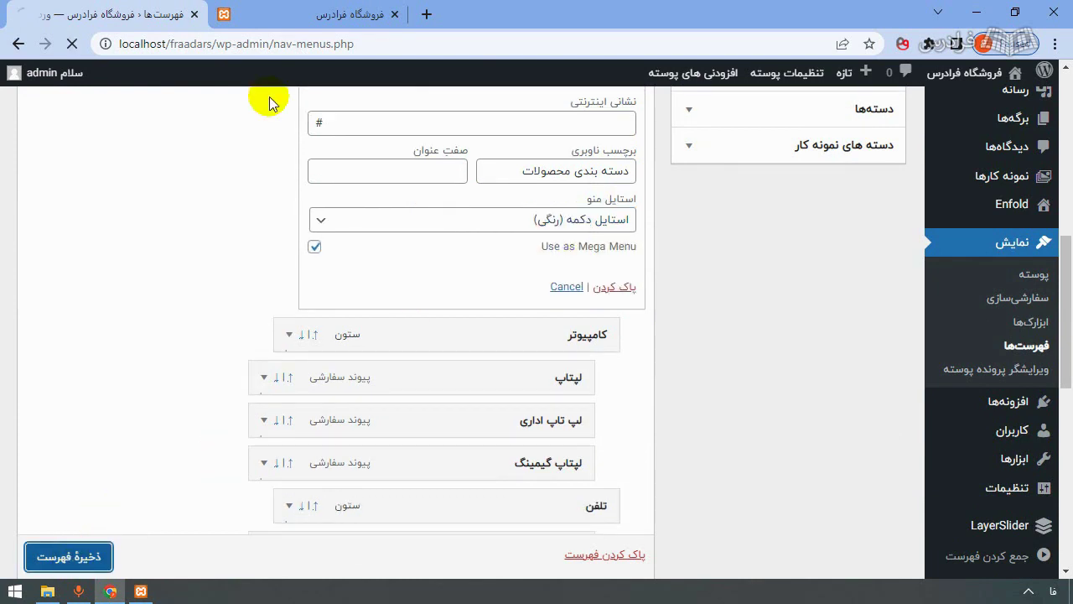
left_click(283, 8)
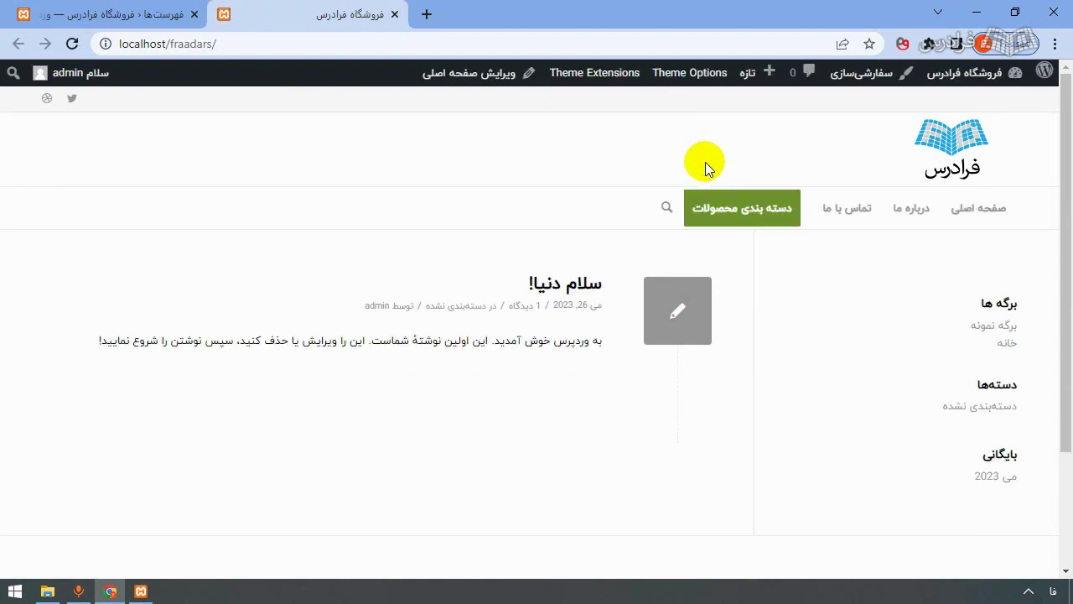
Set the "دسته بندی محصولات" item's menu style to استایل دکمه (حاشیه دار), save the menu and view it on the storefront.
left_click(109, 11)
scroll(473, 440, "down", 7)
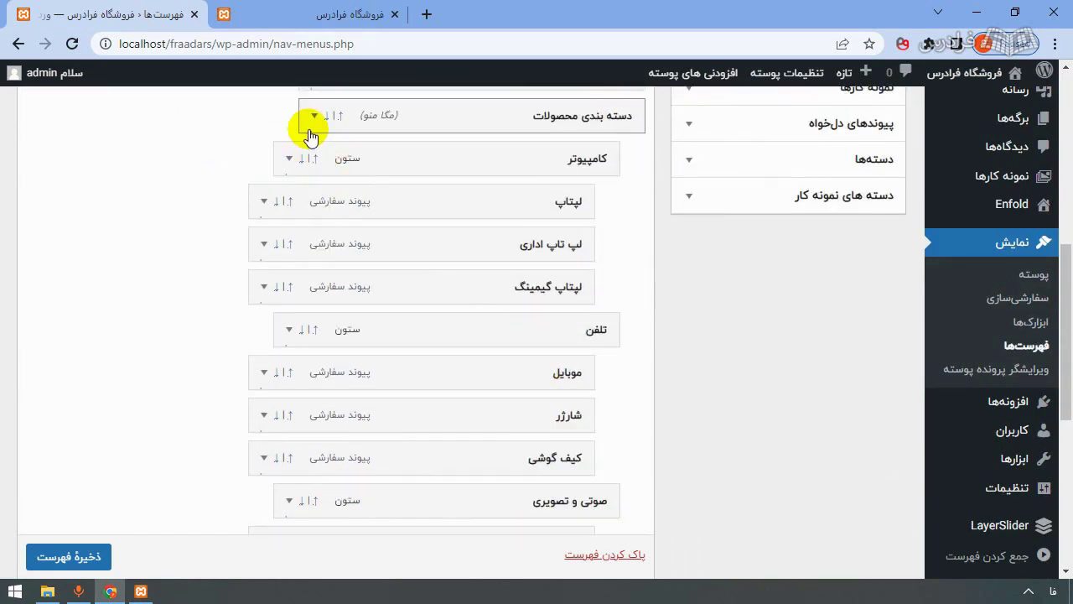
left_click(314, 115)
left_click(503, 271)
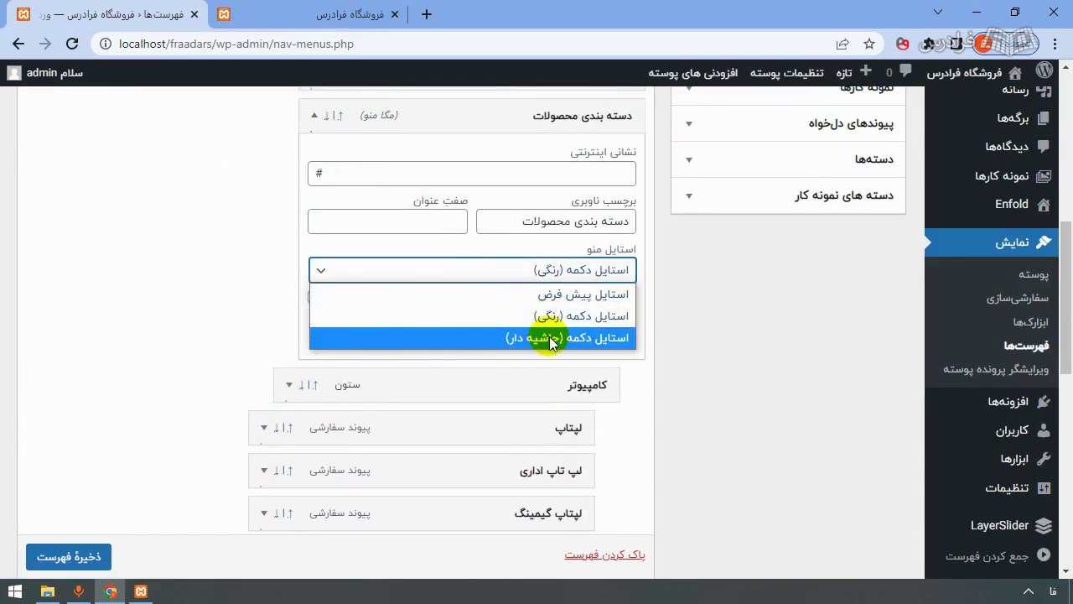
left_click(537, 337)
scroll(167, 537, "down", 1)
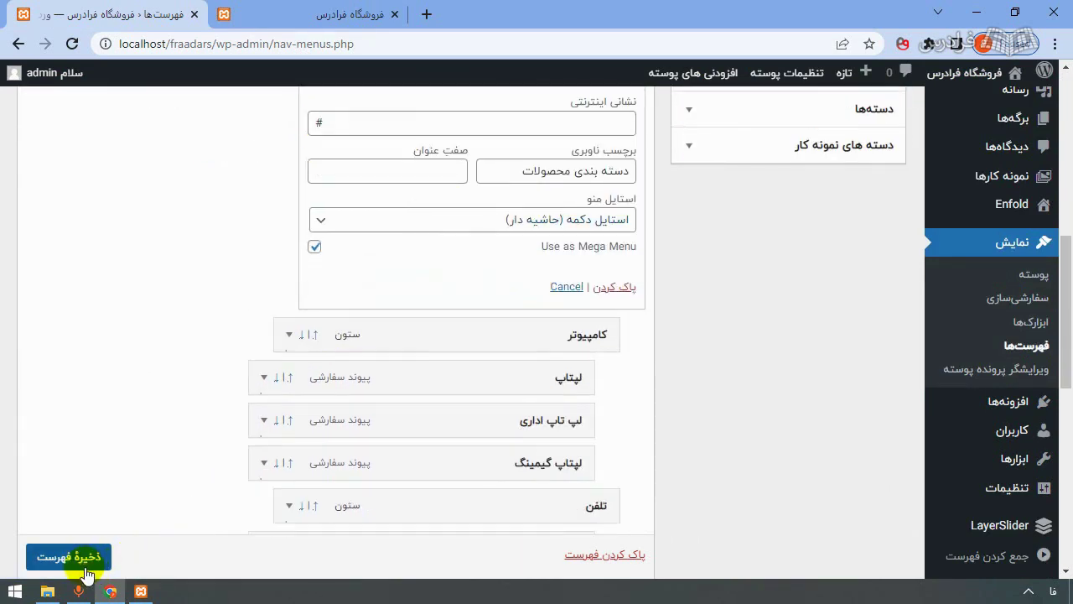
left_click(69, 556)
left_click(285, 10)
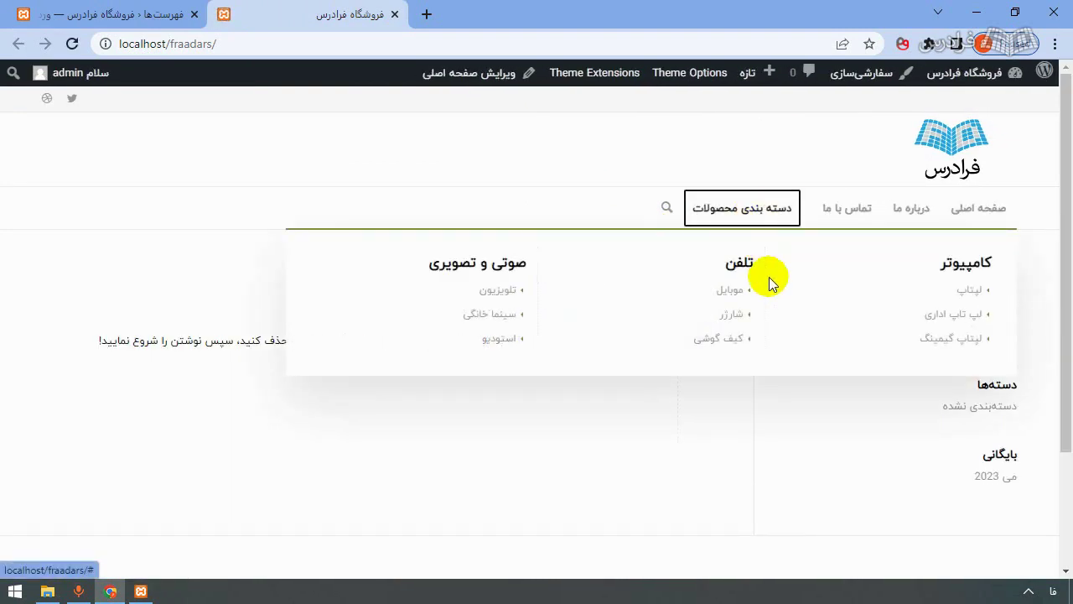
Set the "دسته بندی محصولات" item's menu style back to استایل دکمه (رنگی) in the menu editor.
left_click(134, 13)
scroll(476, 291, "down", 5)
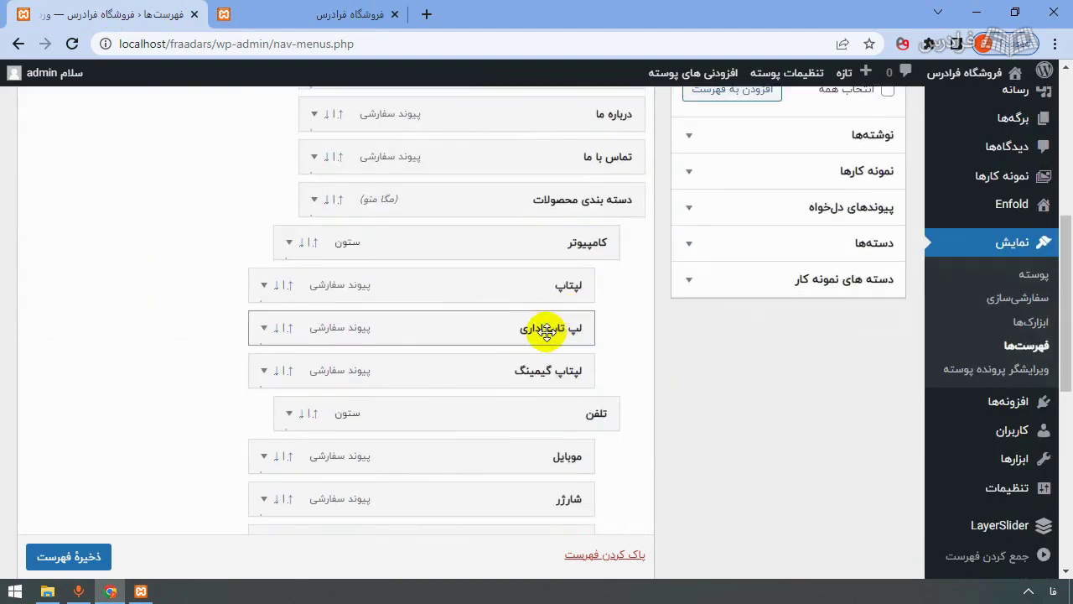
left_click(457, 354)
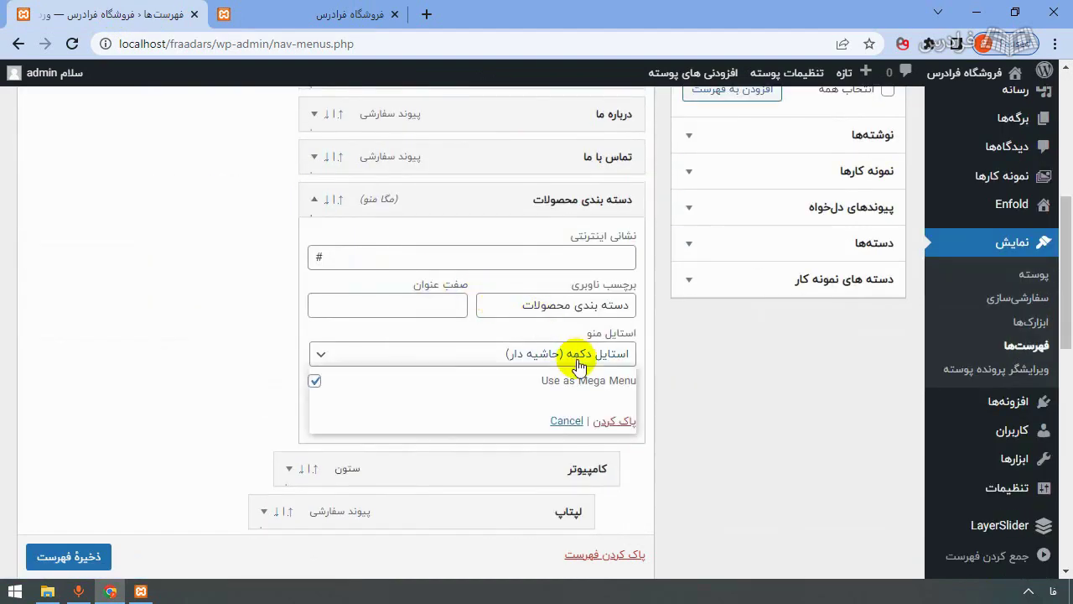
left_click(432, 397)
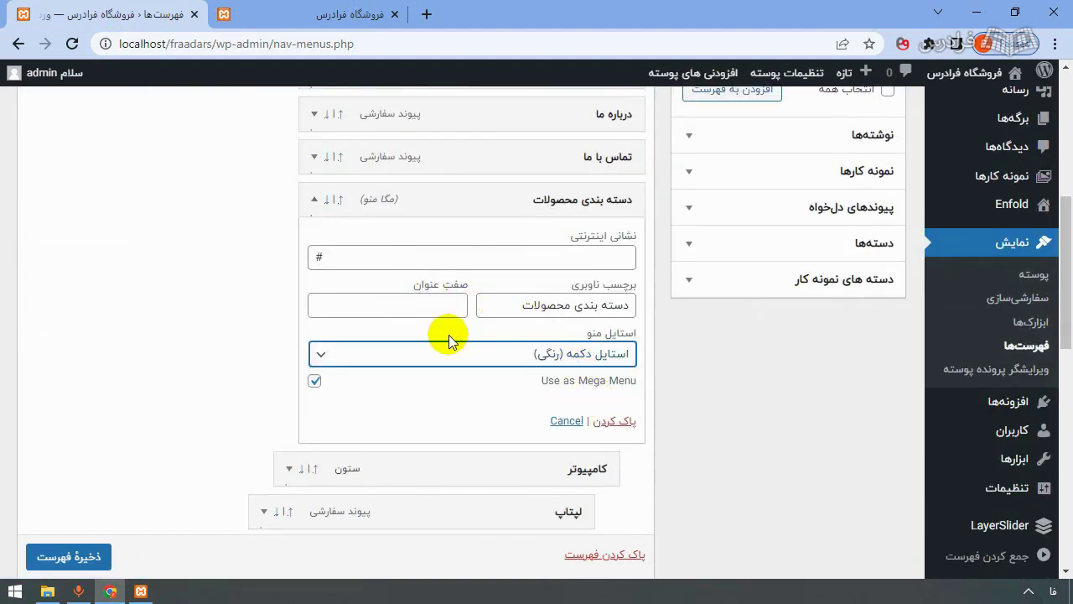
left_click(315, 199)
Move "دسته بندی محصولات" with its subitems above "صفحه اصلی" as the first menu item and save the menu.
scroll(611, 337, "up", 3)
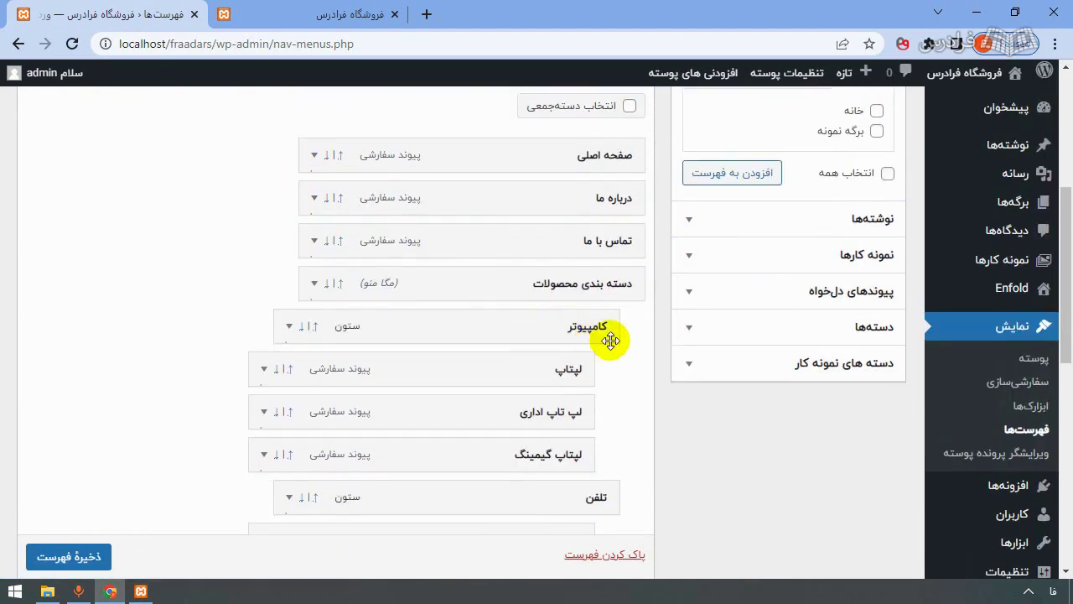
left_click_drag(631, 443, 613, 321)
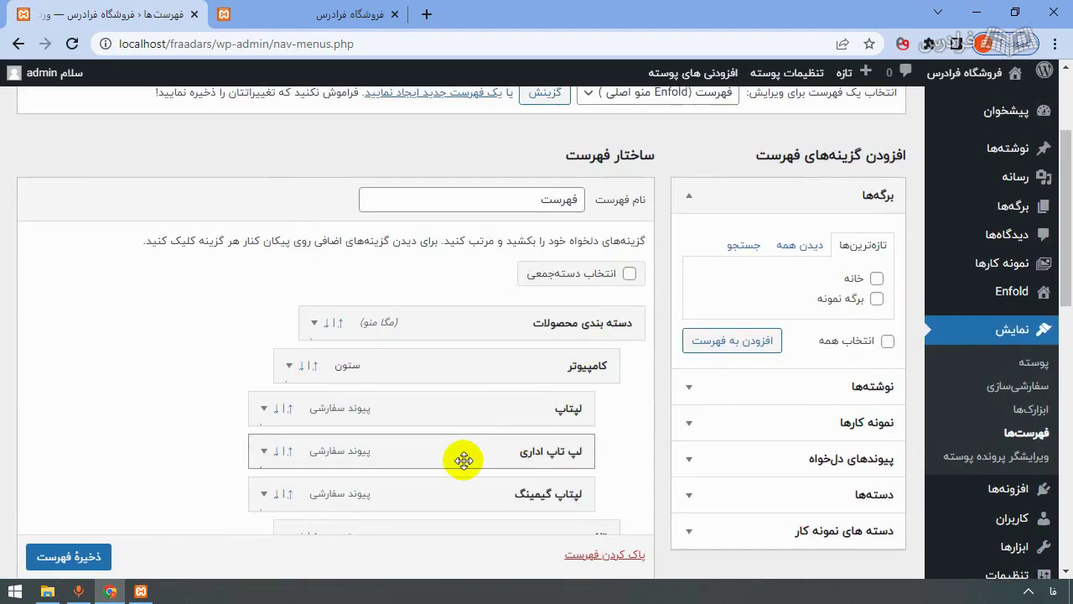
left_click(68, 555)
Reload the storefront and look at the order of the menu items and the "دسته بندی محصولات" mega menu.
left_click(283, 12)
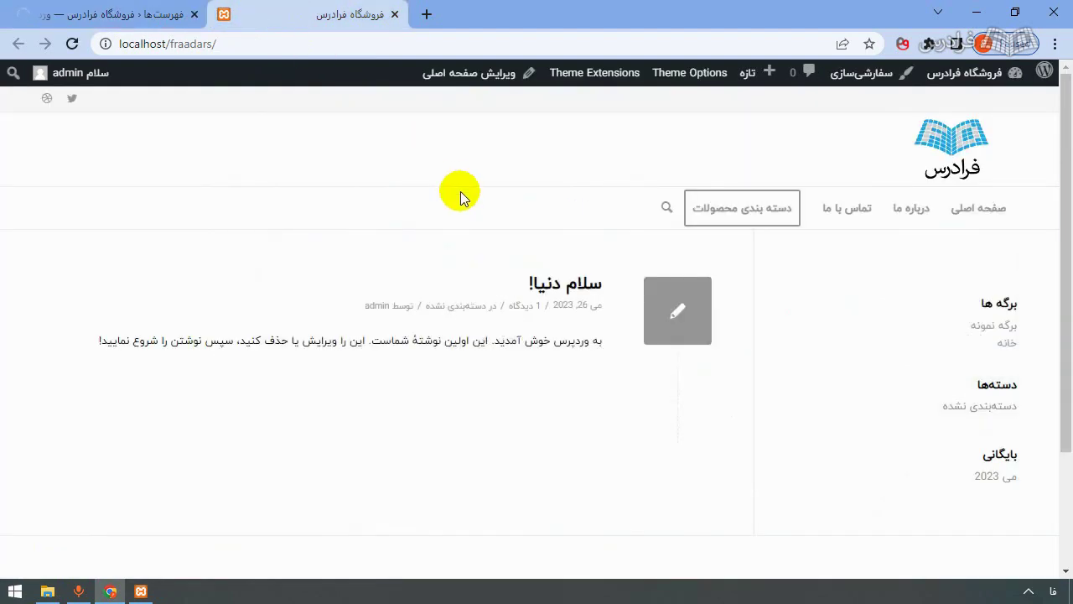
key("F5")
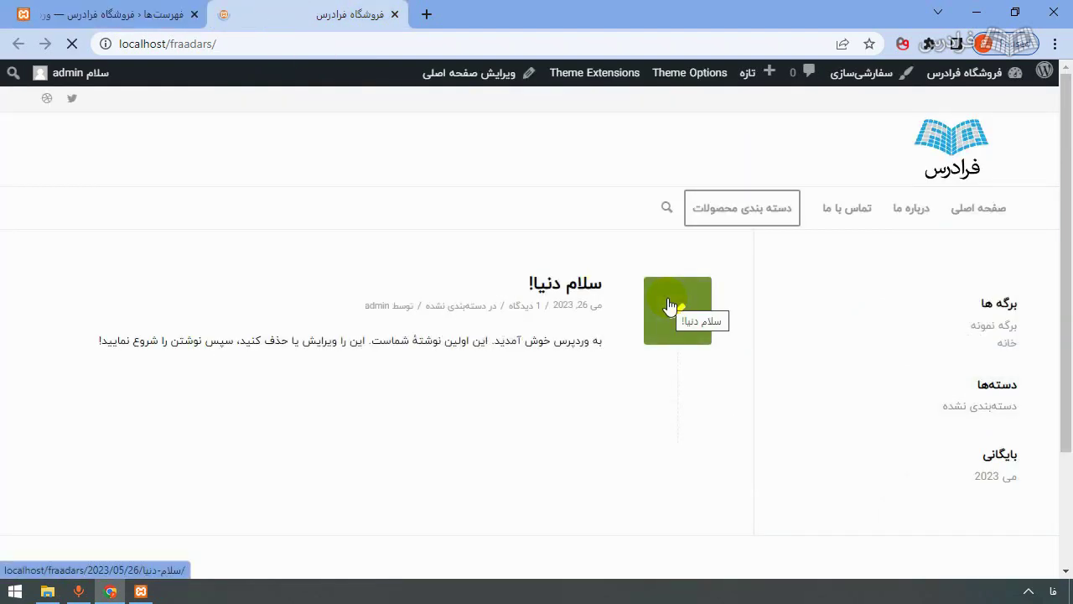
mouse_move(922, 218)
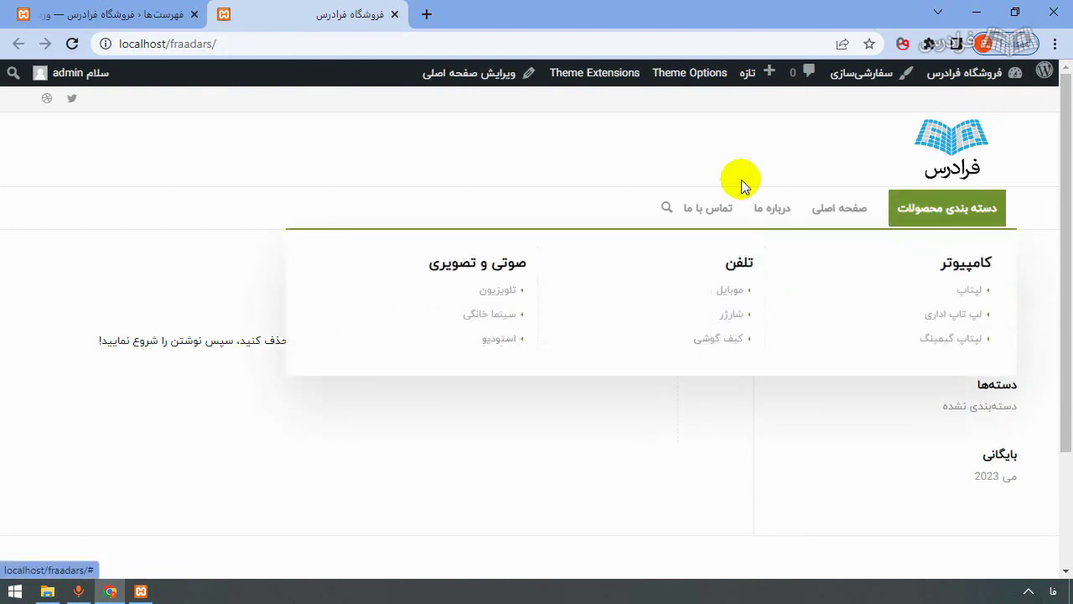
Give the "لپتاپ" menu item the description "جدید ترین کامپیوتر ها", enable using the description as a Text Block, and save the menu.
left_click(125, 10)
scroll(567, 355, "down", 3)
scroll(567, 355, "down", 3)
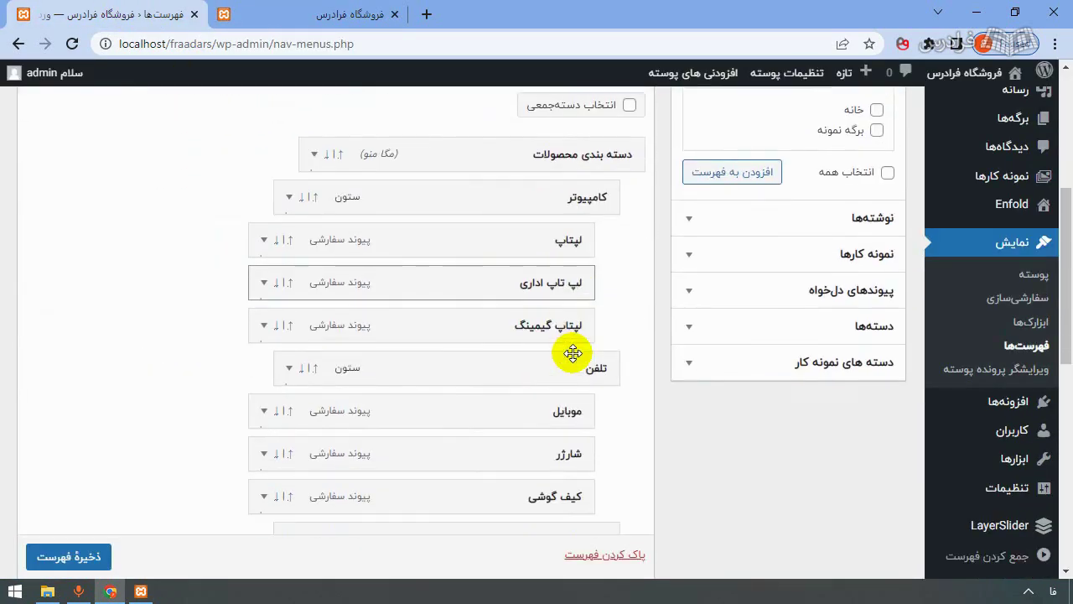
scroll(505, 343, "up", 2)
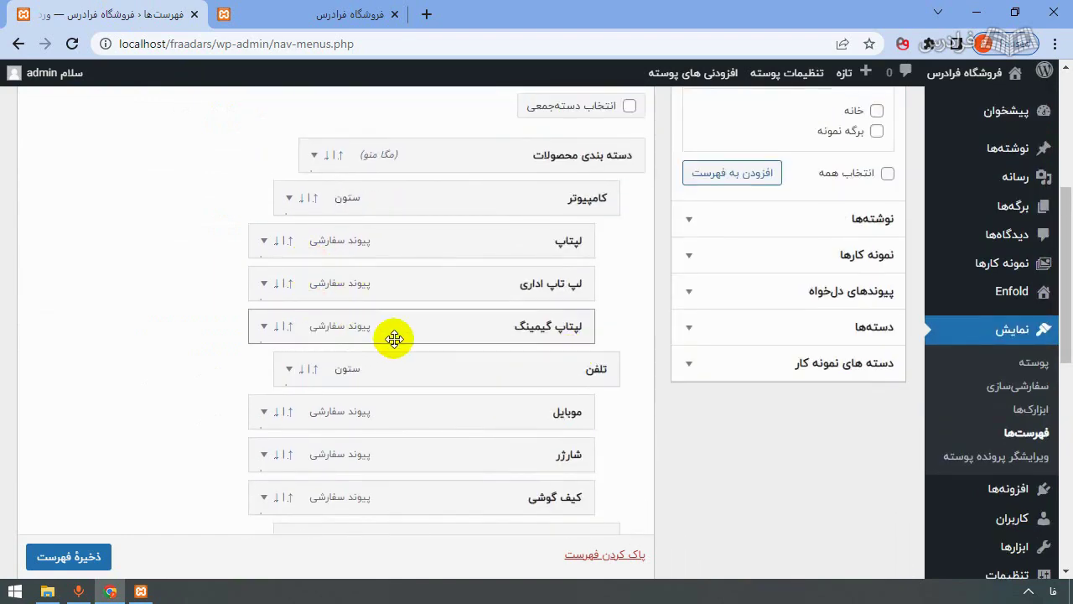
left_click(264, 241)
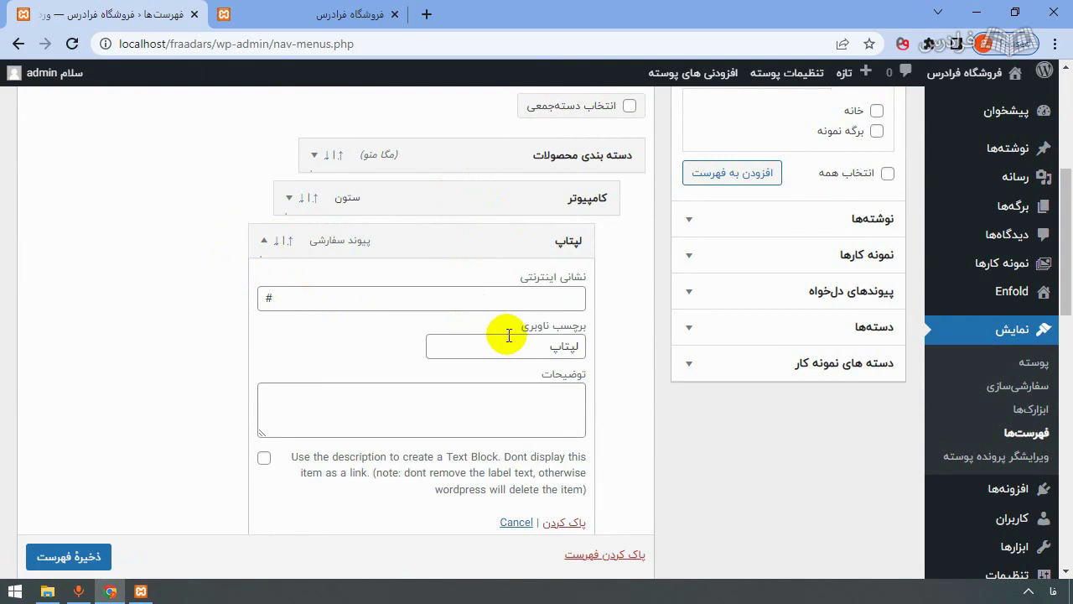
scroll(511, 318, "down", 1)
left_click(559, 309)
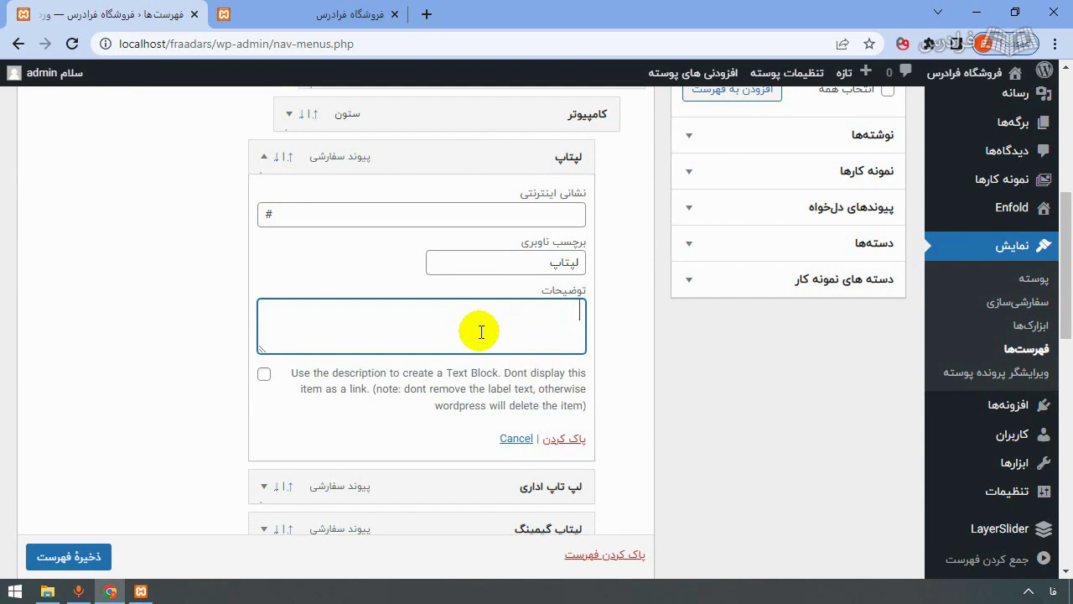
left_click(248, 10)
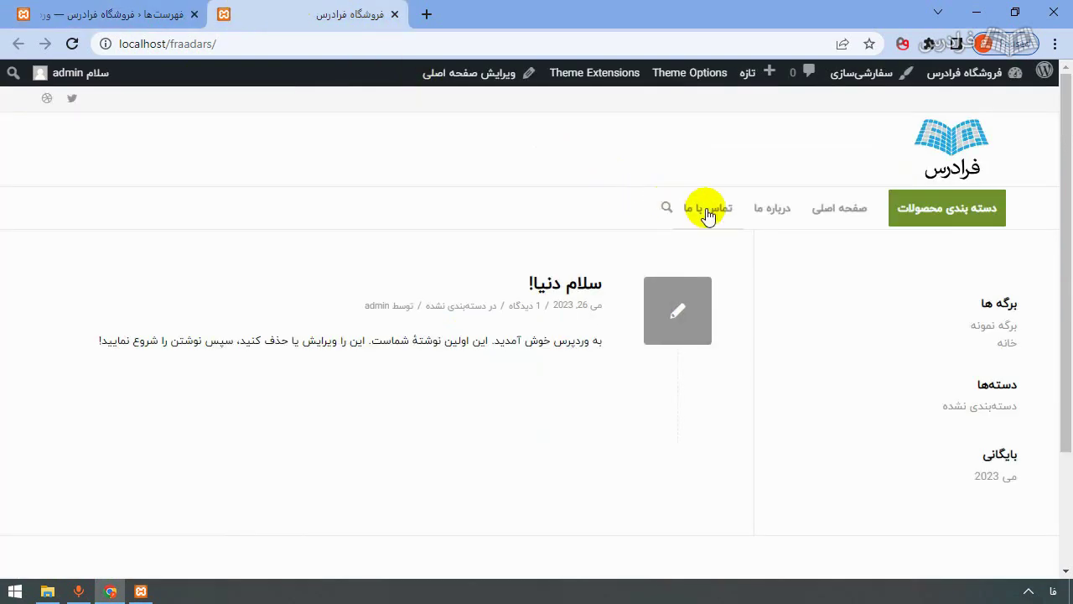
mouse_move(962, 218)
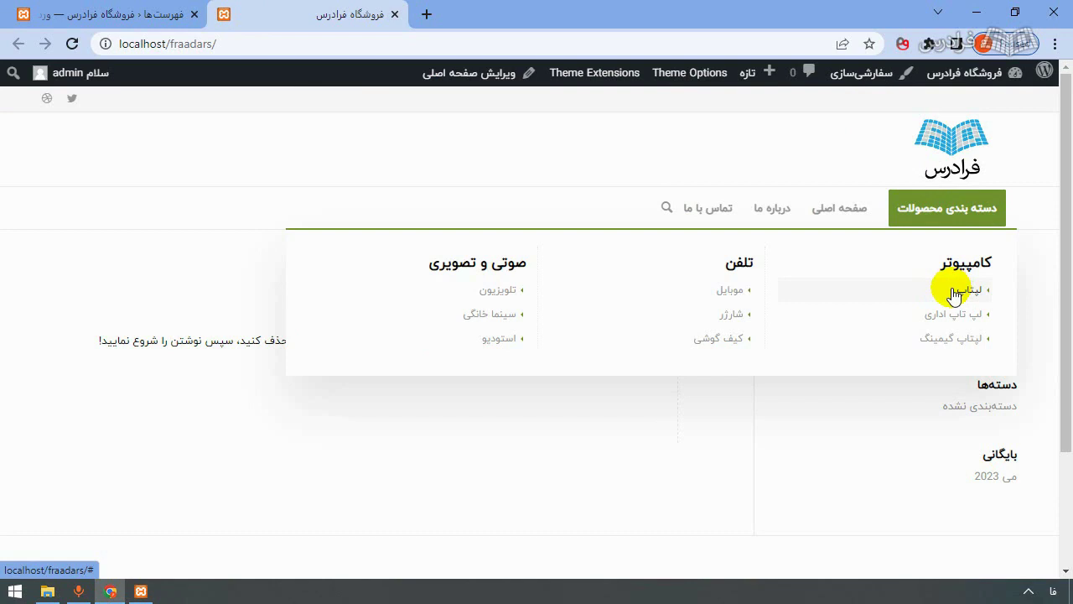
left_click(57, 7)
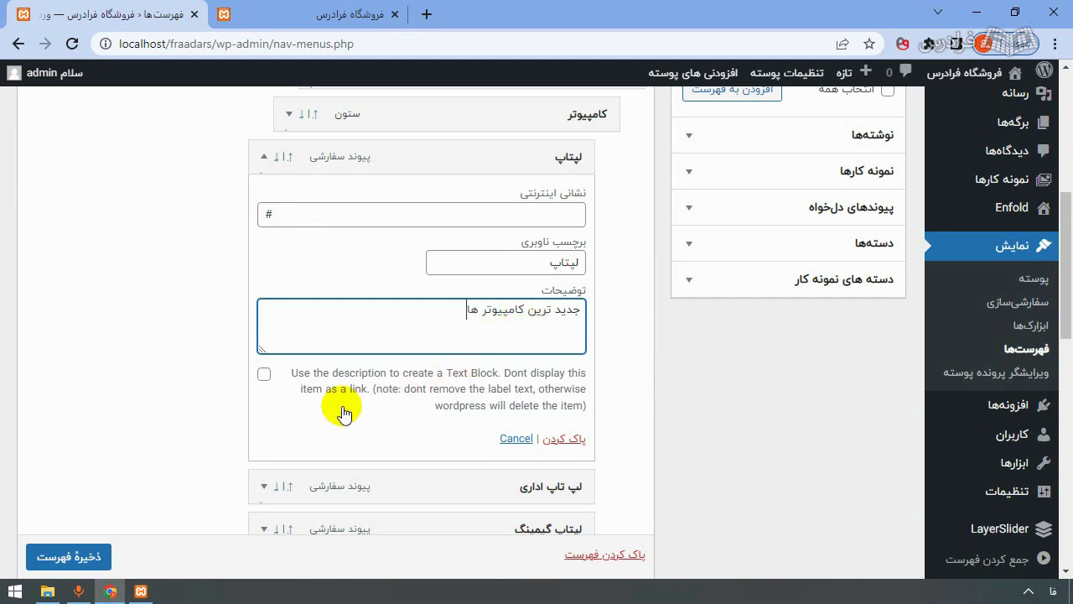
left_click(265, 373)
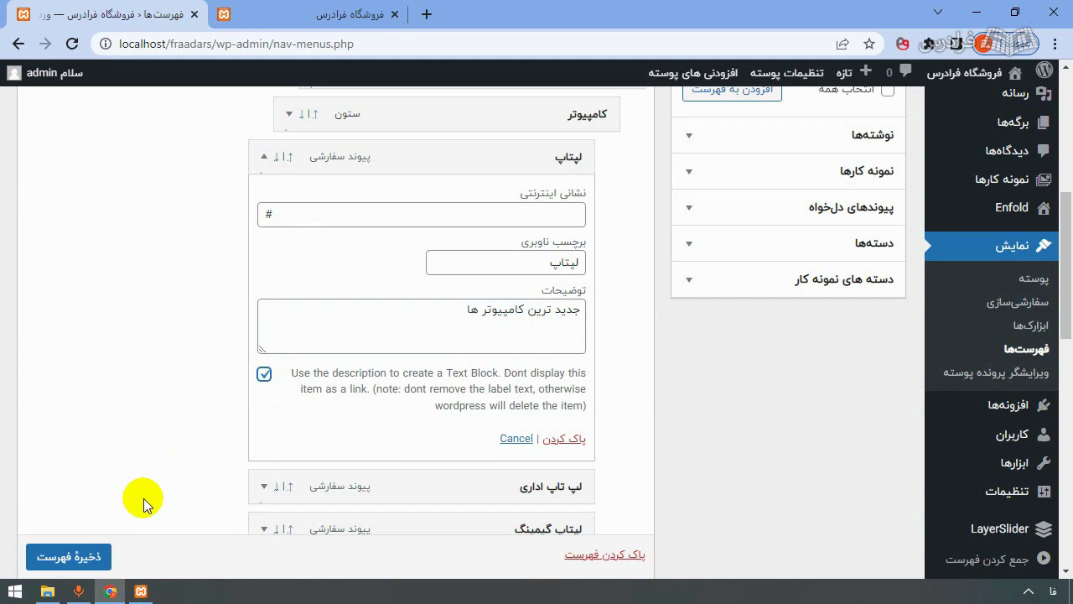
left_click(83, 555)
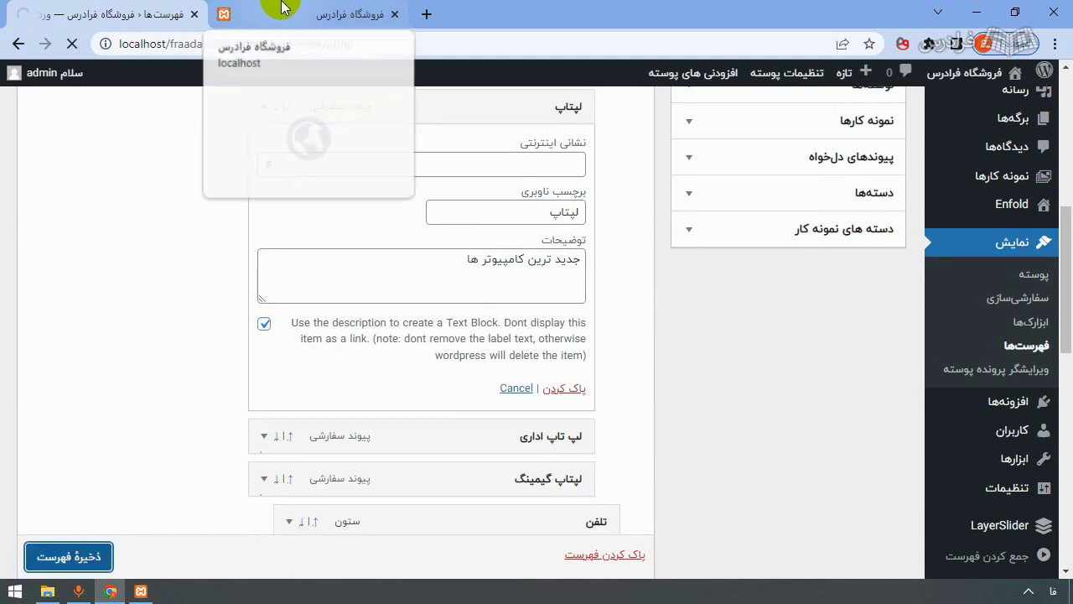
Look at the text block under "کامپیوتر" in the storefront's mega menu.
left_click(282, 7)
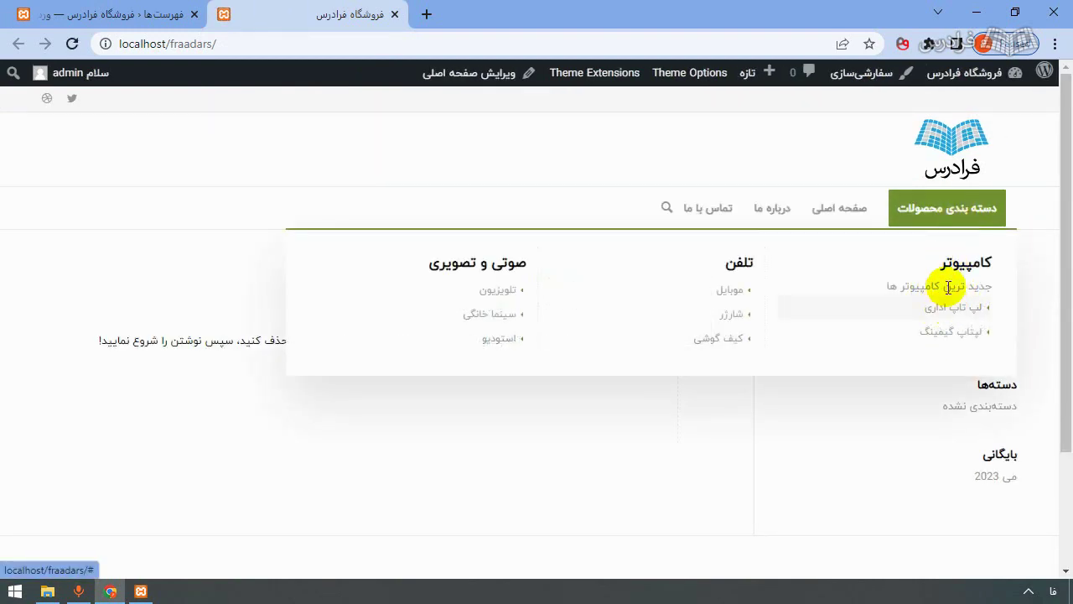
left_click_drag(992, 290, 893, 291)
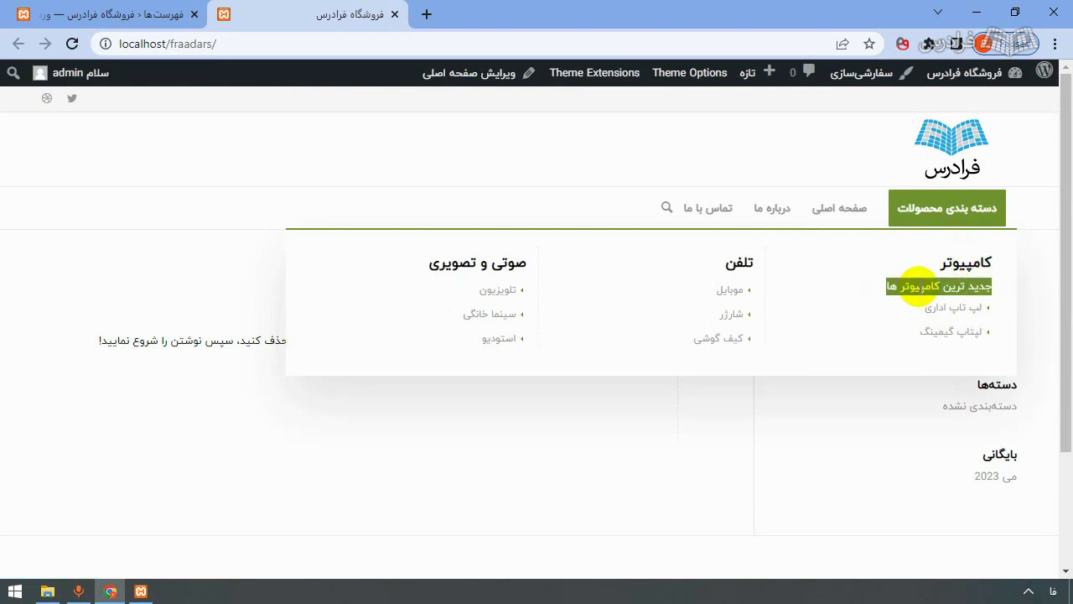
left_click(870, 290)
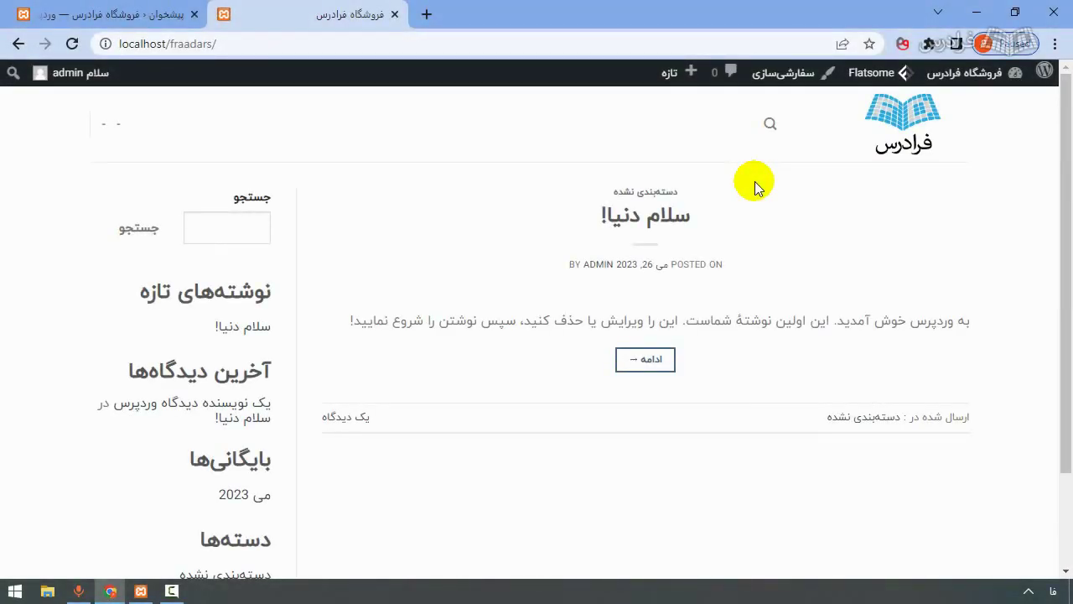
Look at the storefront under the Flatsome theme and open the list of installed plugins in the dashboard.
mouse_move(864, 75)
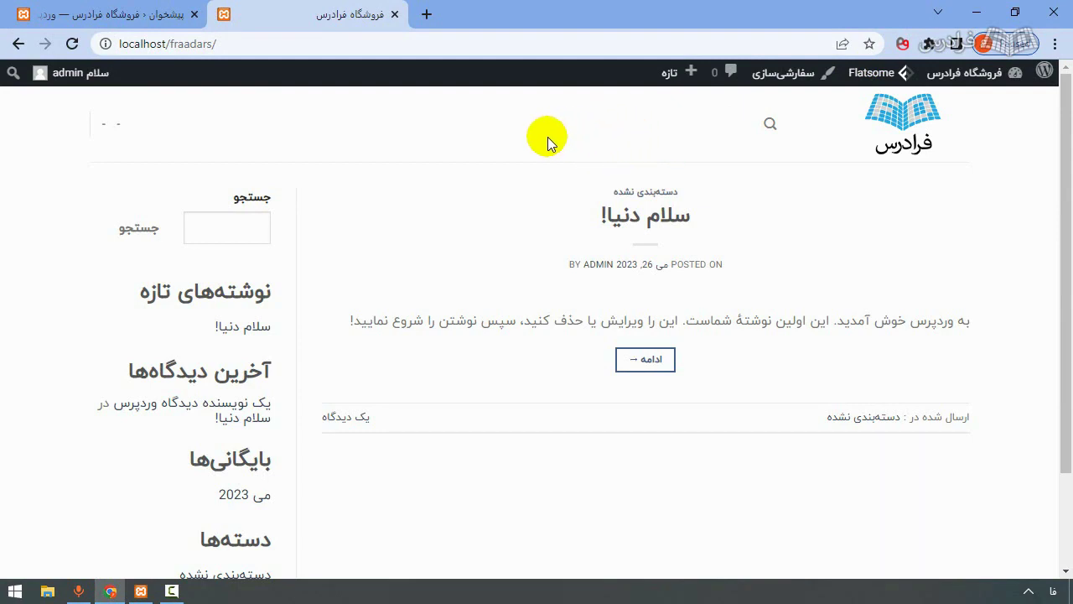
left_click(97, 10)
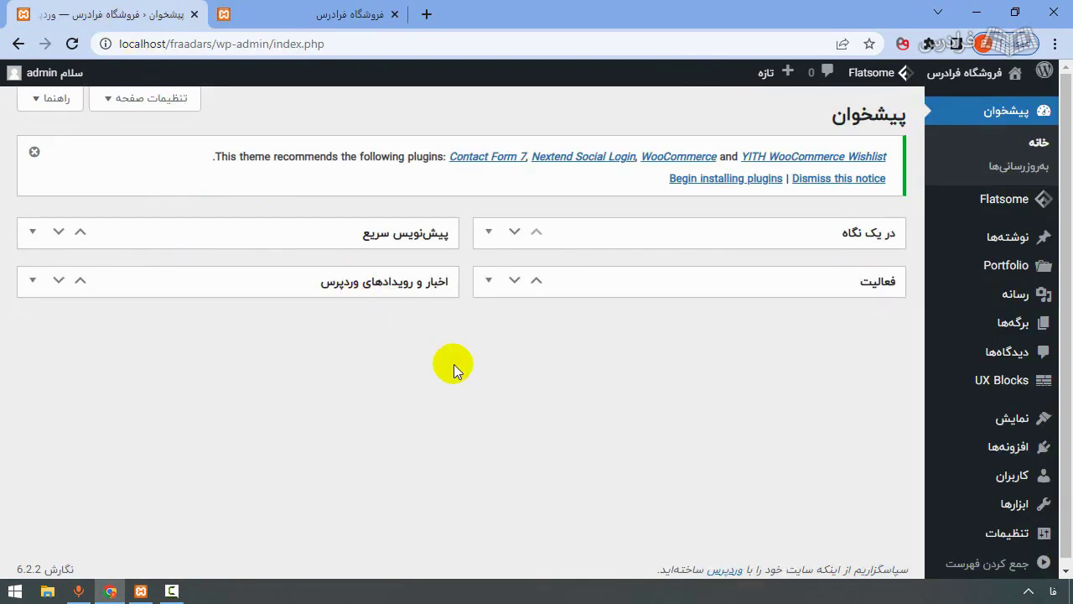
mouse_move(994, 445)
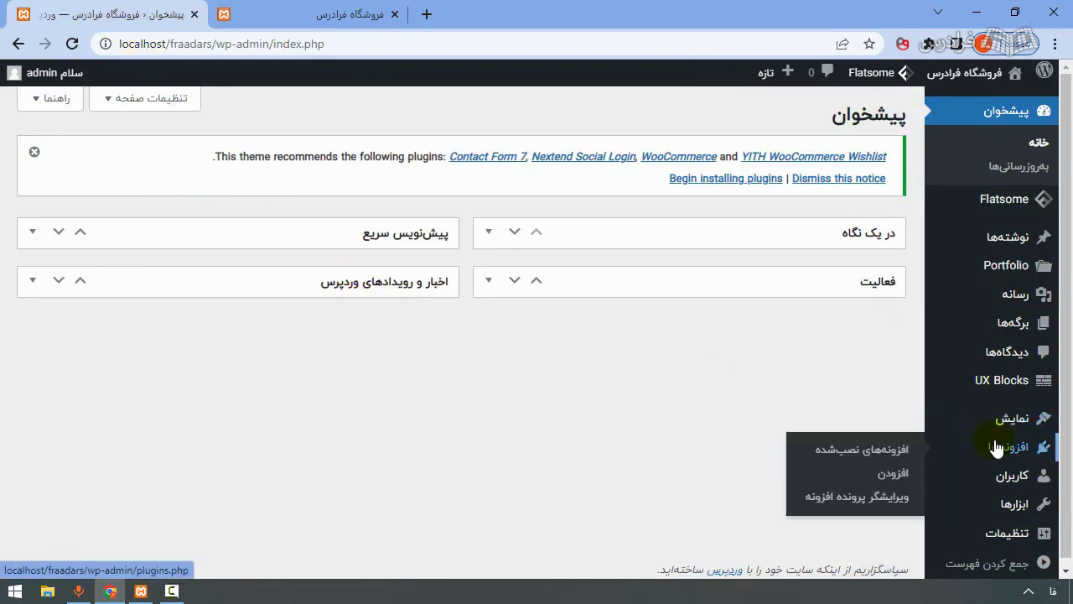
left_click(880, 450)
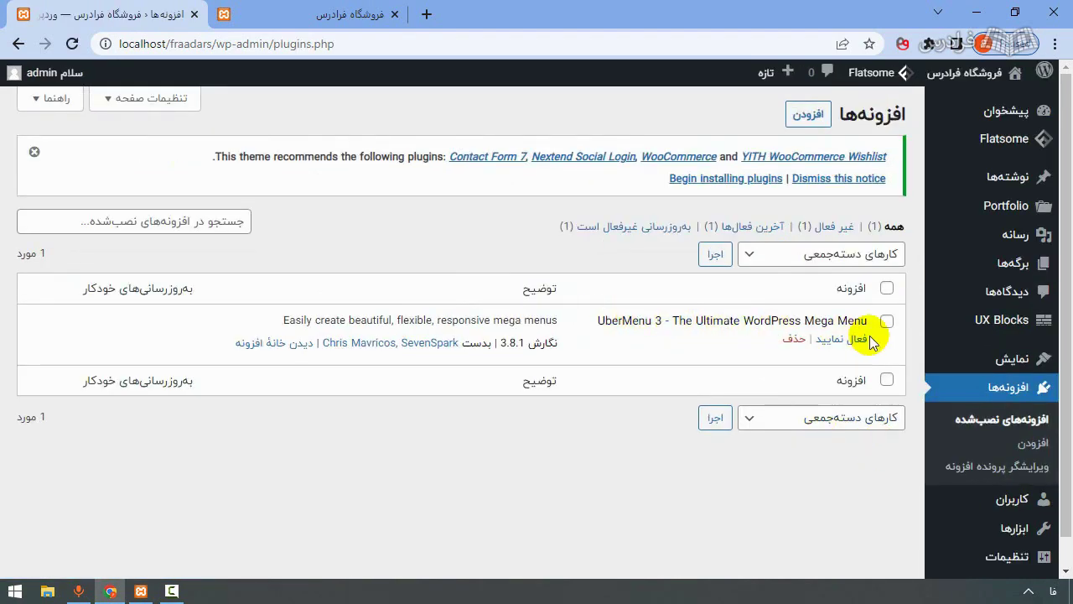
Activate the "UberMenu 3 - The Ultimate WordPress Mega Menu" plugin and open its control panel.
left_click(843, 342)
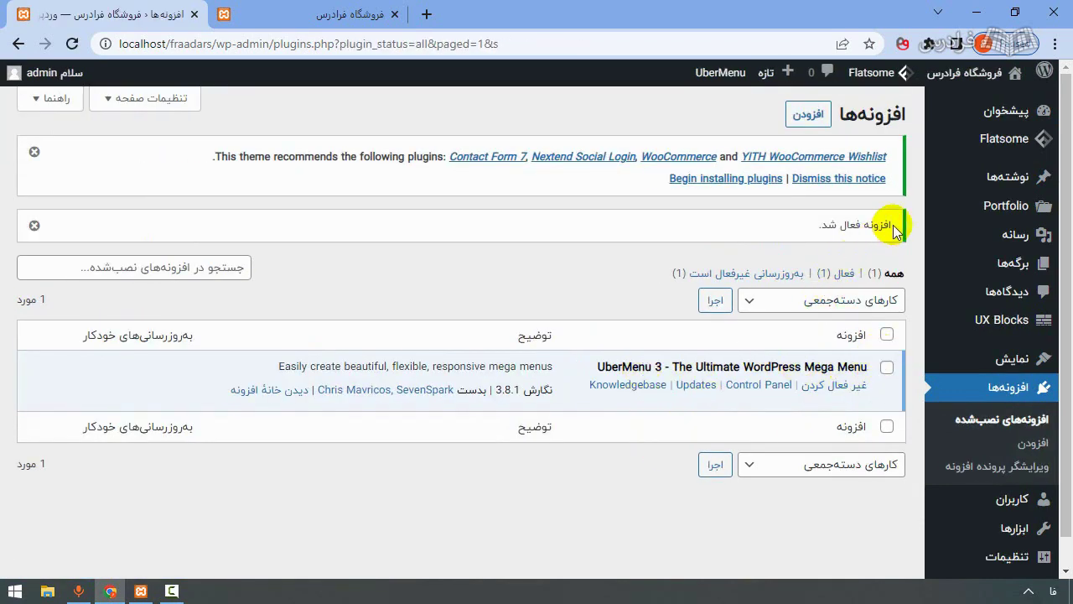
left_click_drag(893, 225, 819, 226)
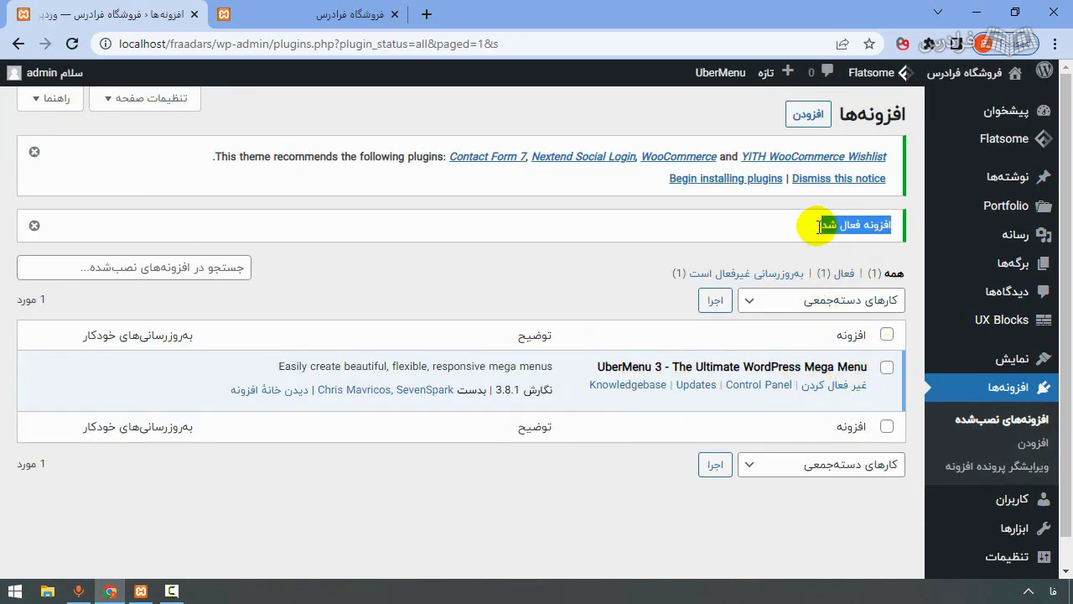
left_click(752, 249)
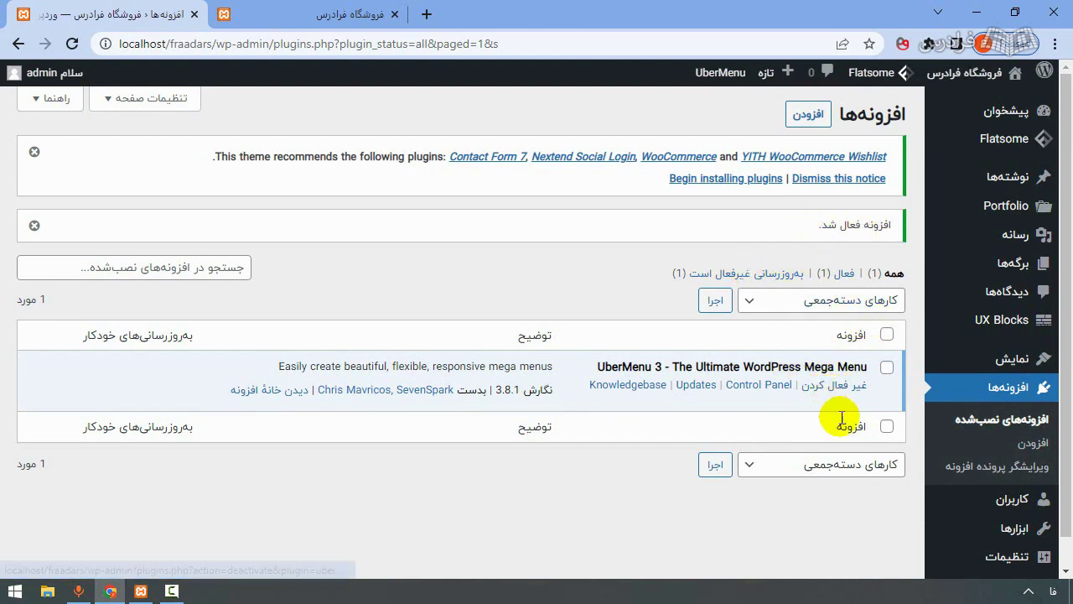
scroll(1069, 356, "down", 1)
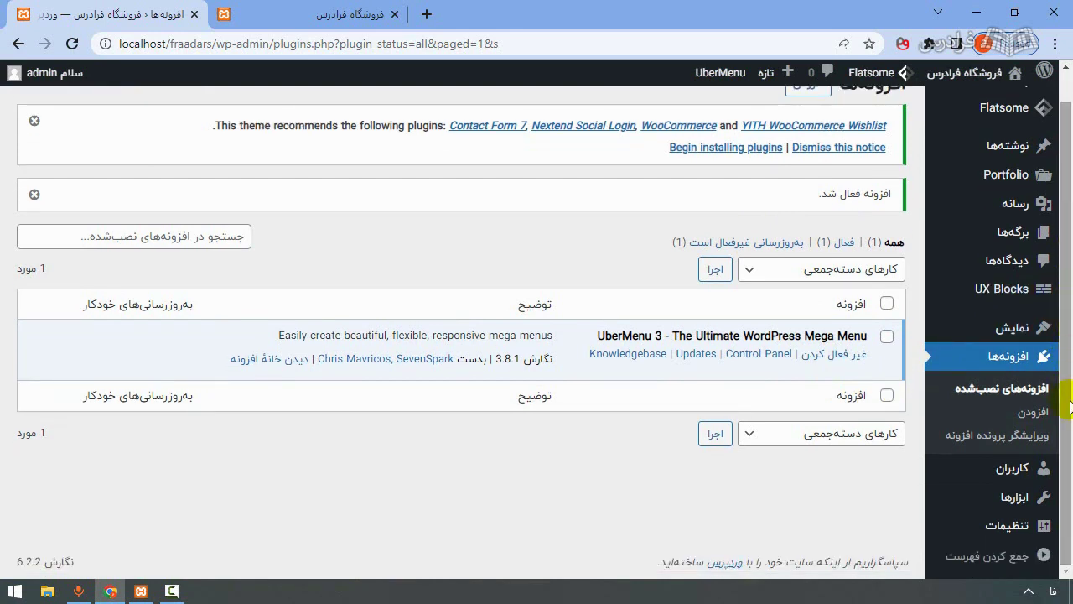
mouse_move(1025, 330)
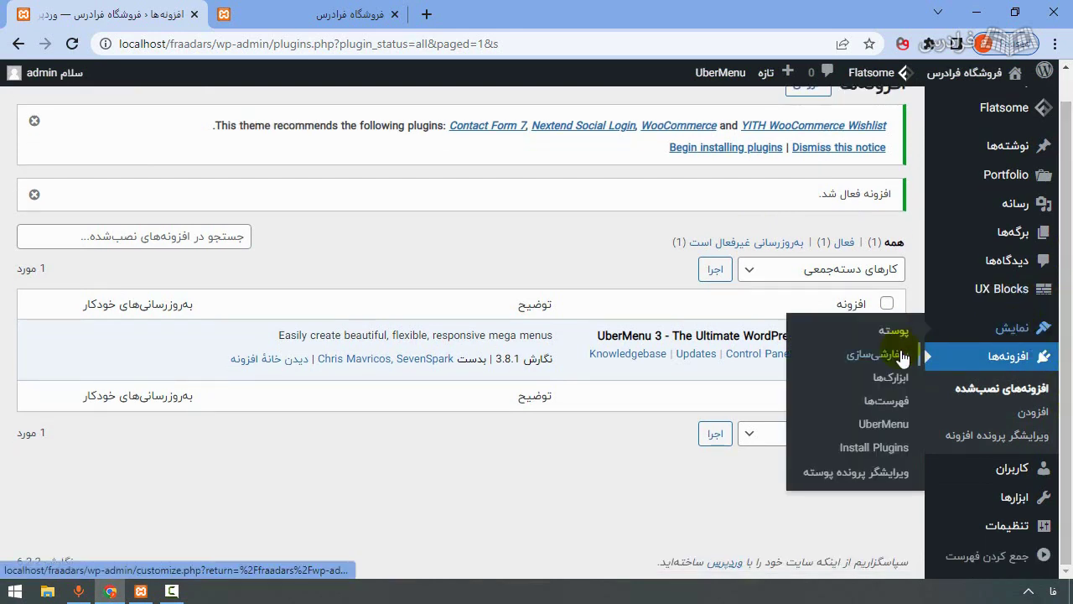
left_click(876, 428)
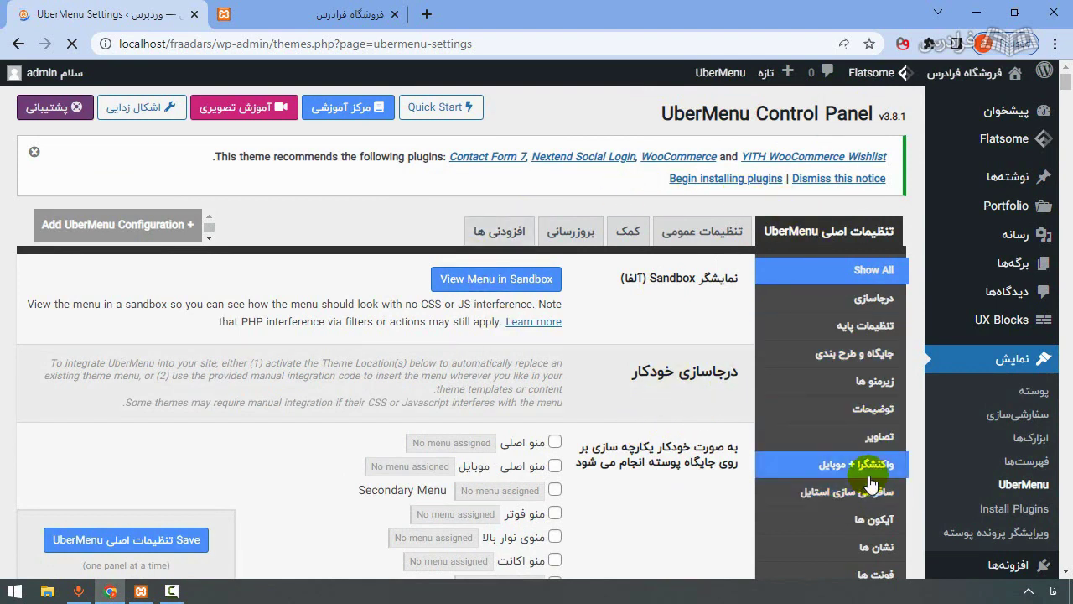
Open the "فهرست‌ها" page in a separate tab and look at the Uber settings of the existing menu items.
right_click(1017, 464)
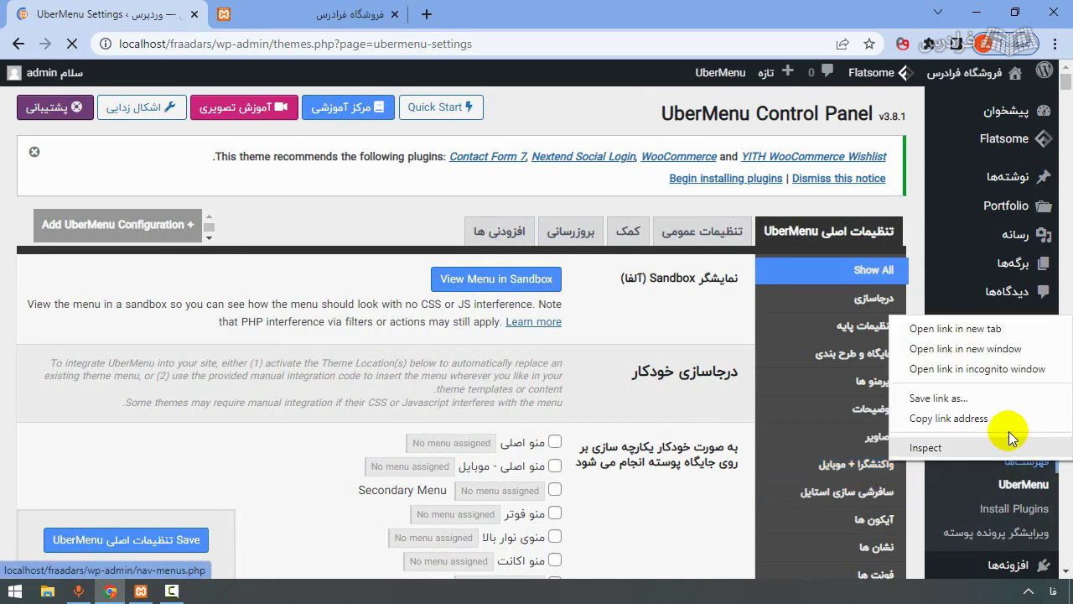
left_click(985, 317)
left_click(288, 10)
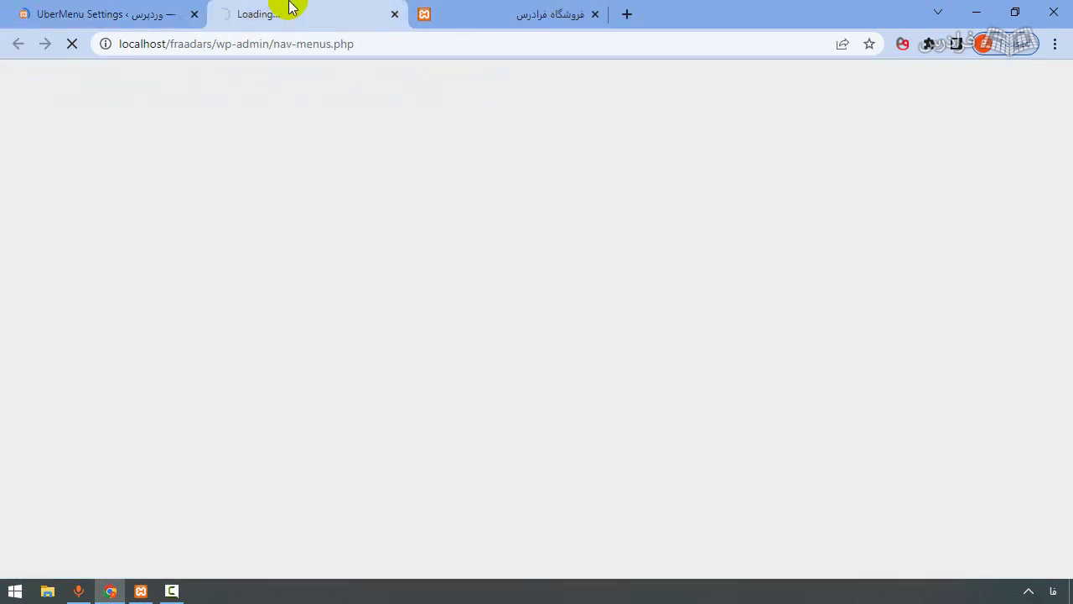
scroll(528, 261, "down", 2)
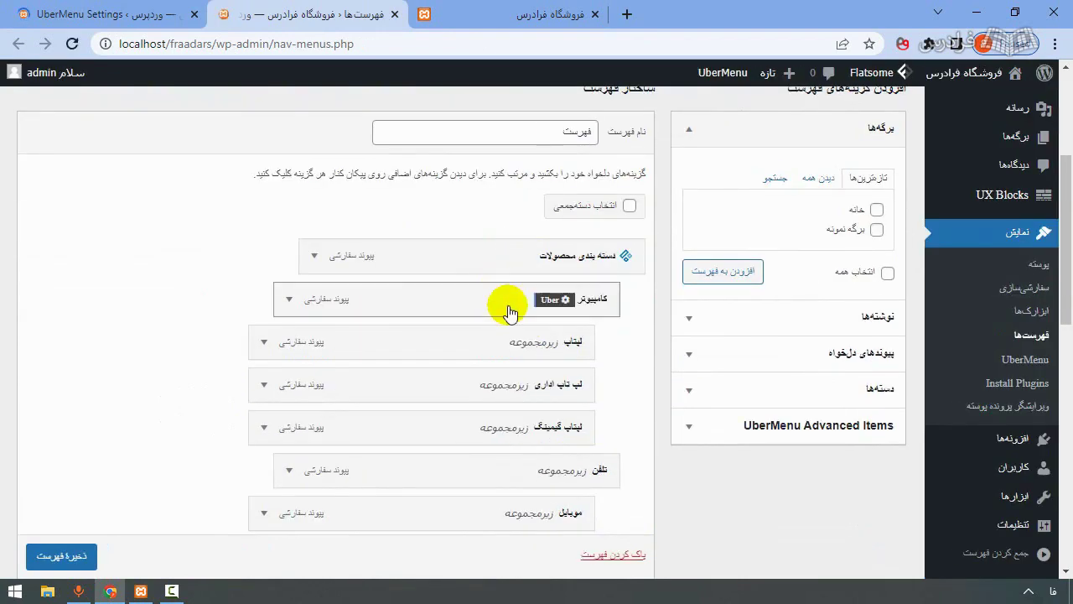
mouse_move(515, 265)
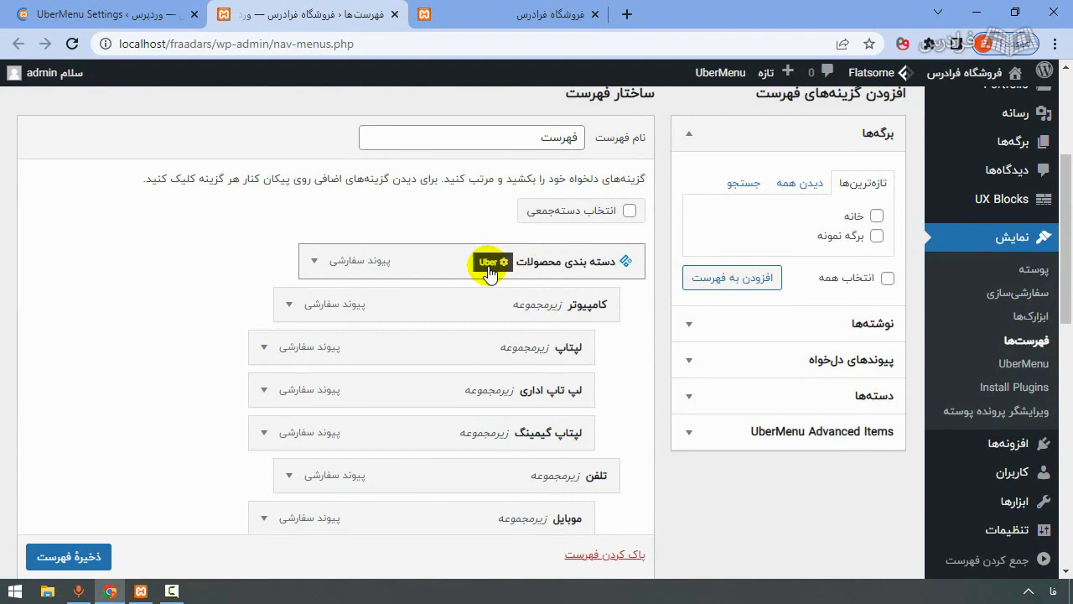
scroll(510, 388, "up", 3)
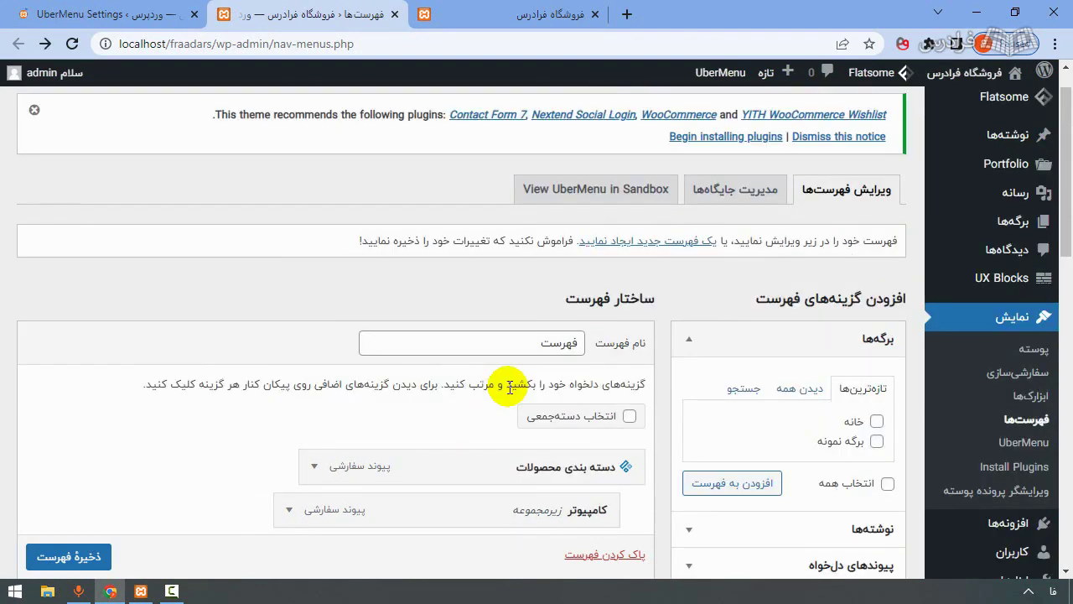
Create a new menu named "منو فرادرس" and assign it to the "منو اصلی" display location.
left_click(618, 242)
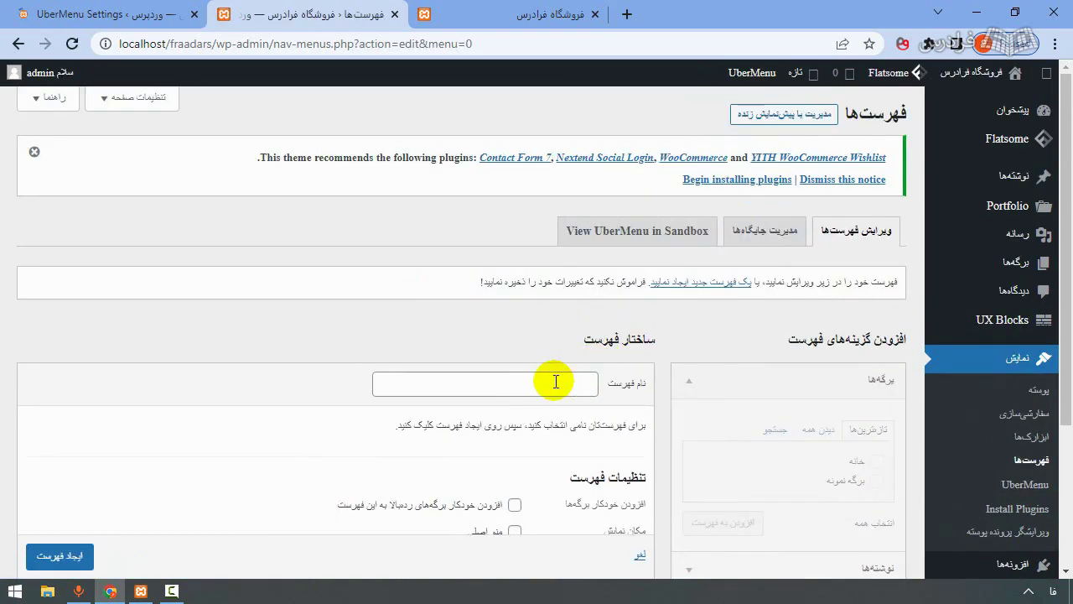
left_click(556, 382)
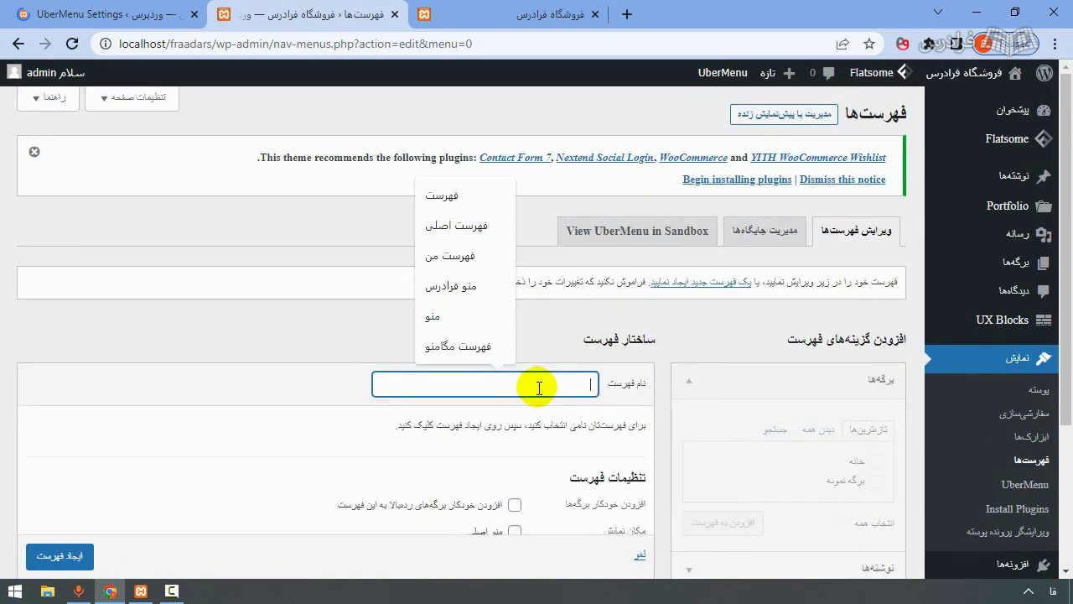
left_click(451, 285)
scroll(570, 378, "down", 2)
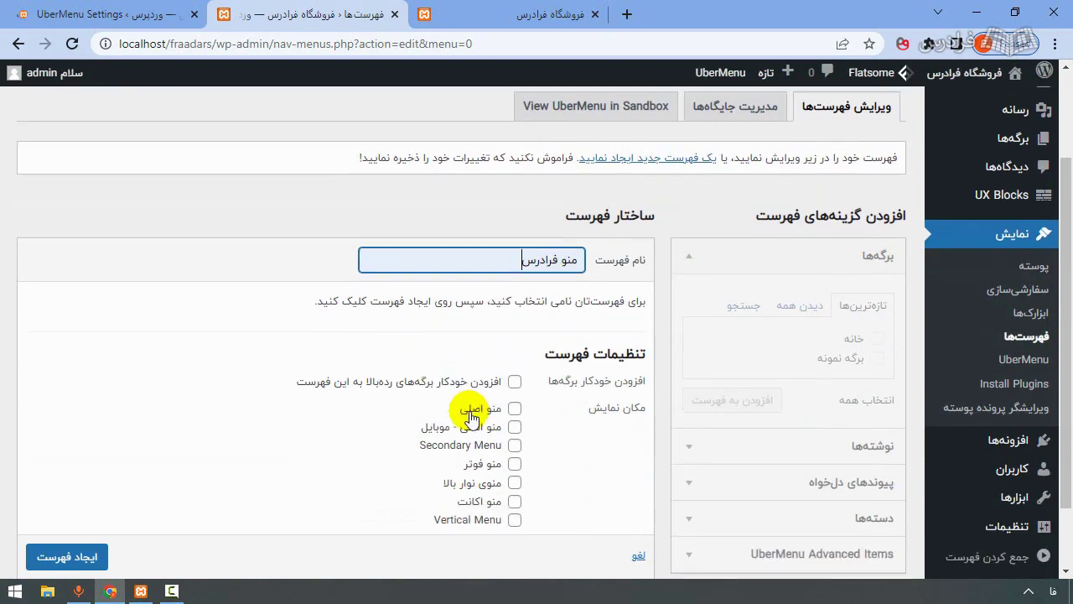
scroll(472, 416, "down", 1)
left_click(514, 326)
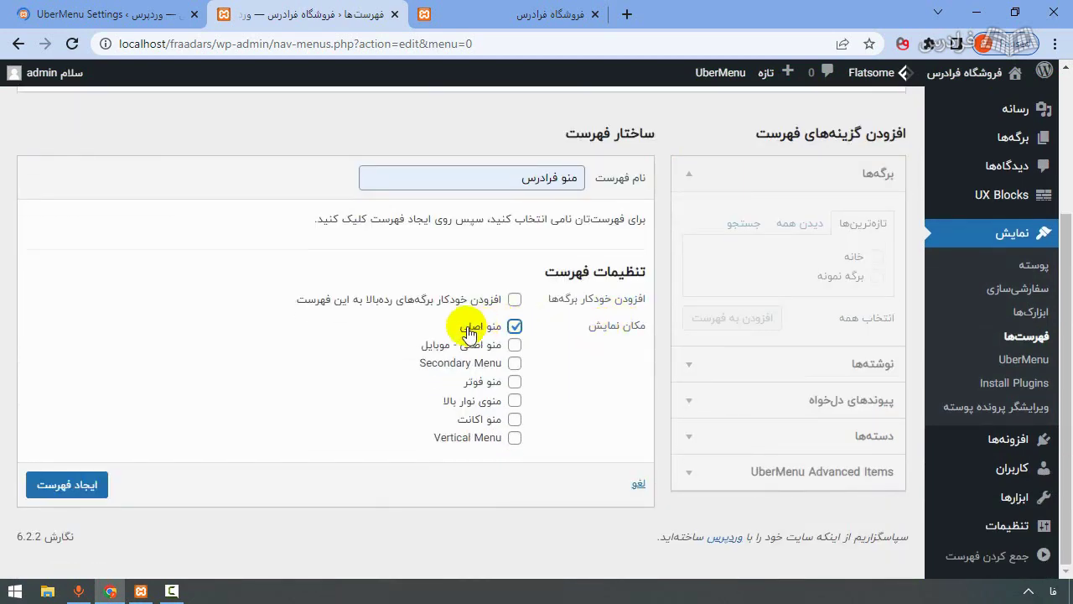
left_click(62, 486)
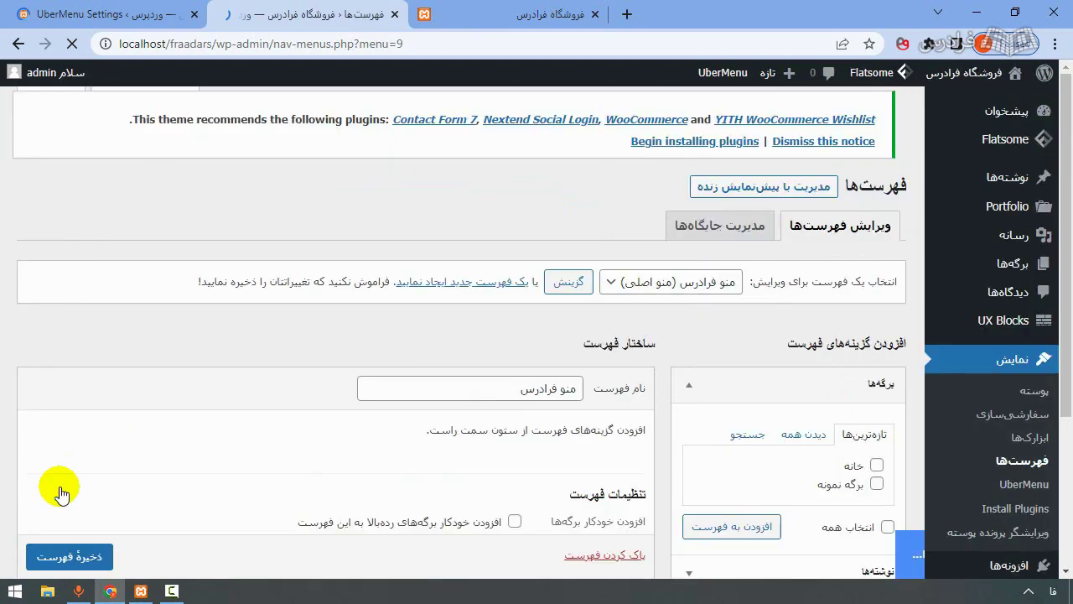
Add a custom link with the text "صفحه اصلی" and the URL "#" to the menu.
scroll(537, 359, "down", 2)
scroll(537, 359, "down", 1)
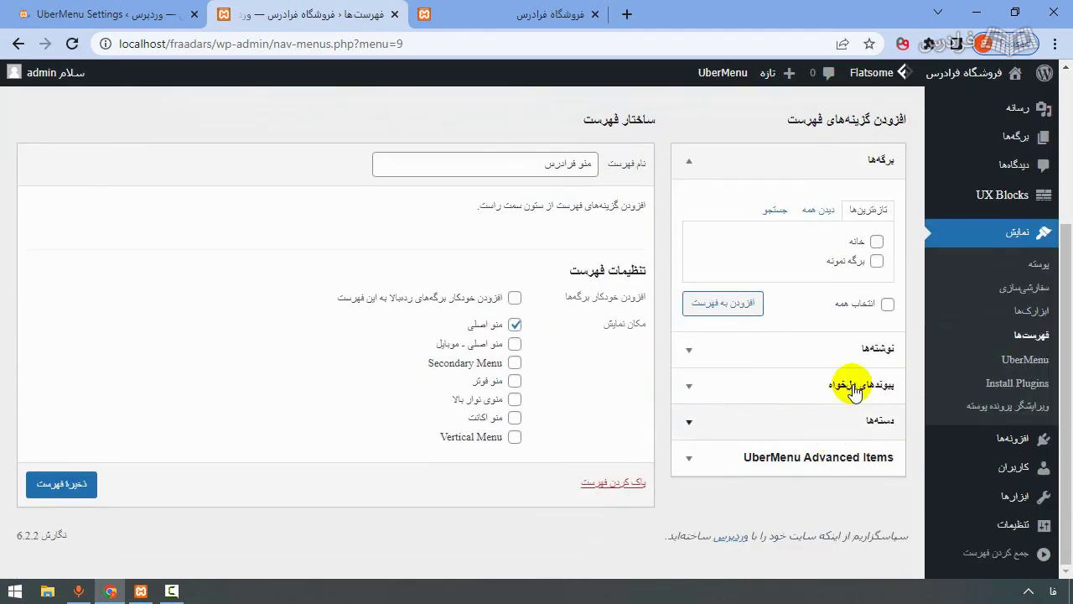
left_click(841, 386)
left_click(774, 346)
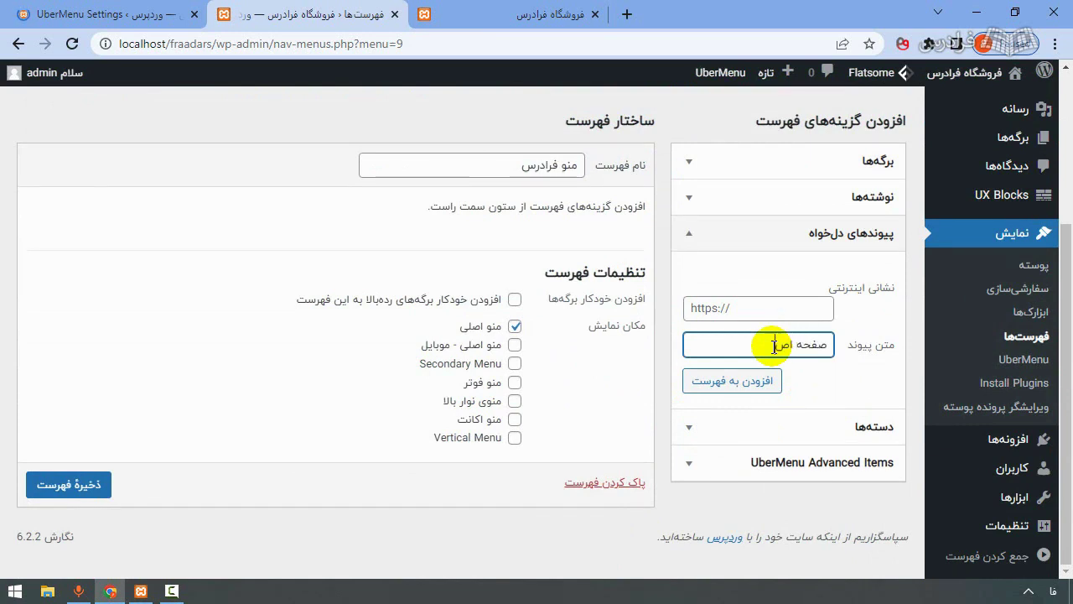
triple_click(785, 308)
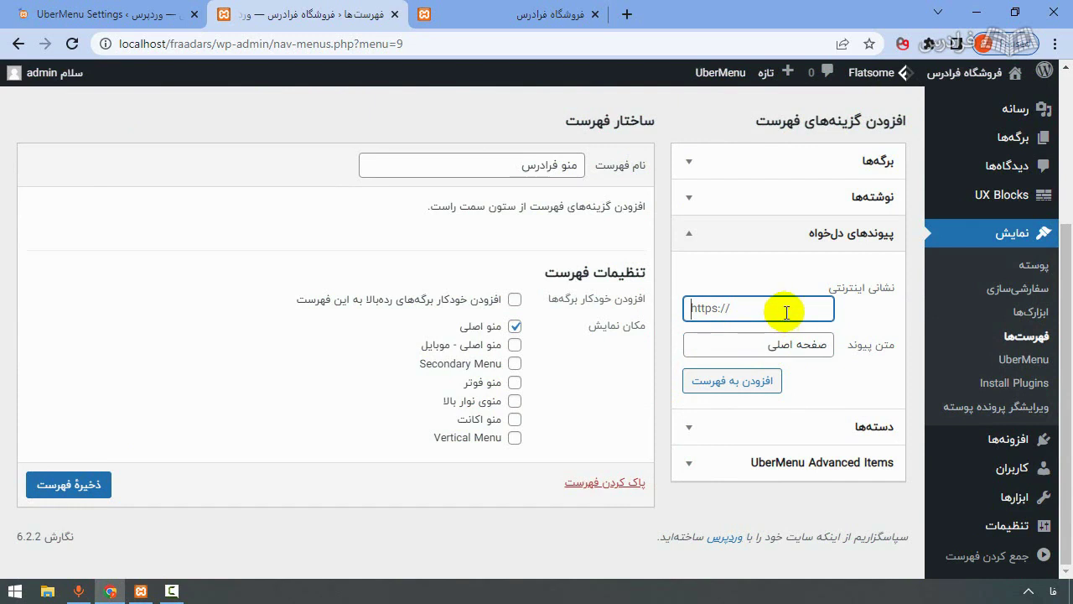
type("#")
left_click(726, 384)
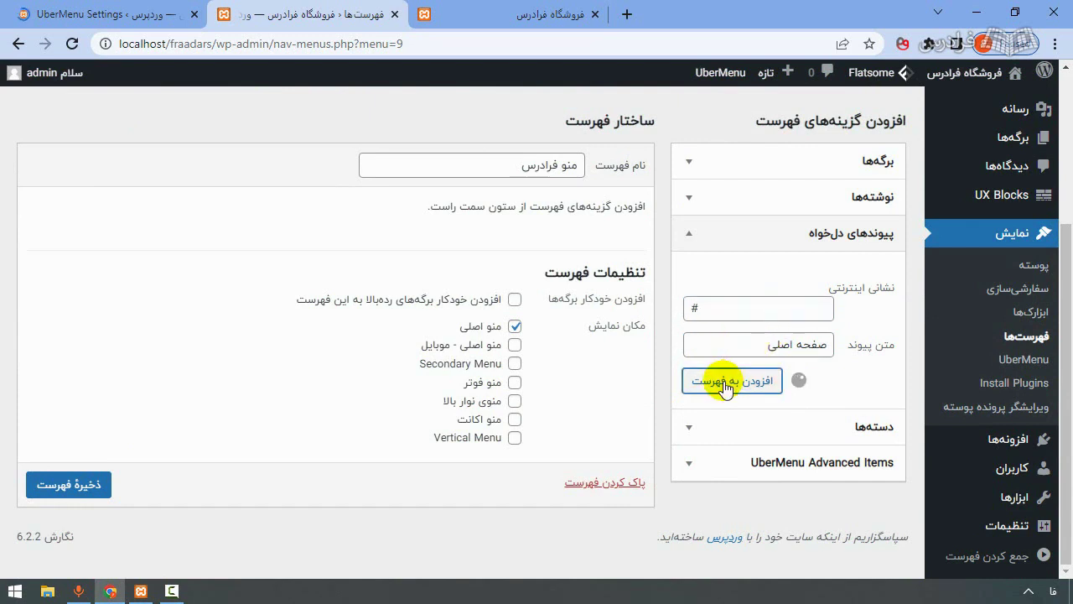
Add a custom link with the text "فروشگاه ما" and the URL "#" to the menu.
left_click(741, 353)
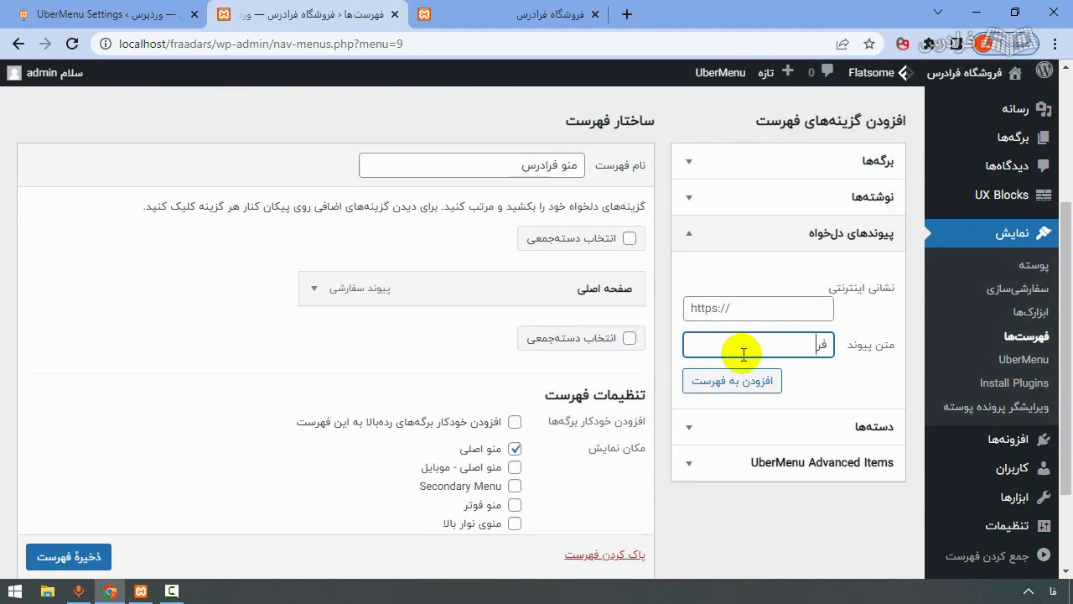
type("فرشوگاه")
key("BackSpace")
key("BackSpace")
key("BackSpace")
key("BackSpace")
key("BackSpace")
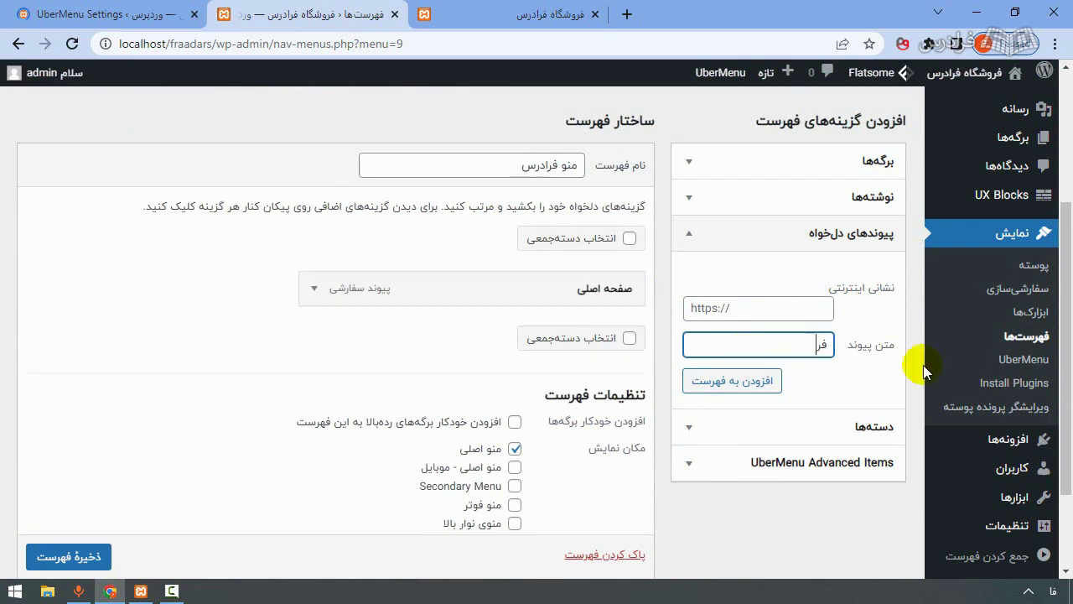
left_click(745, 308)
type("#")
left_click(713, 380)
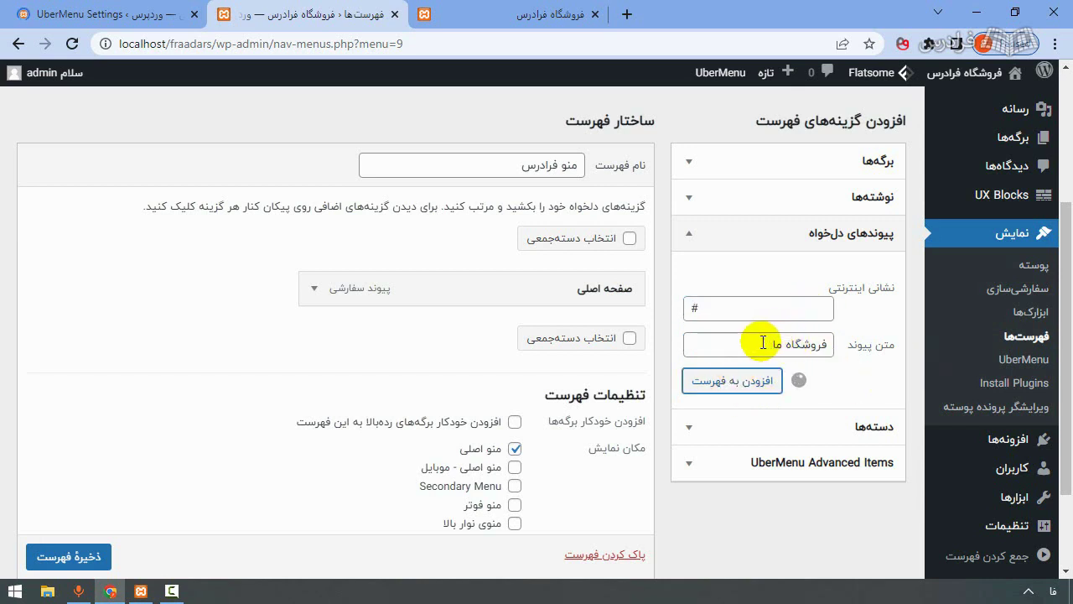
Add a custom link with the text "درباره ما" and the URL "#" to the menu.
left_click(756, 347)
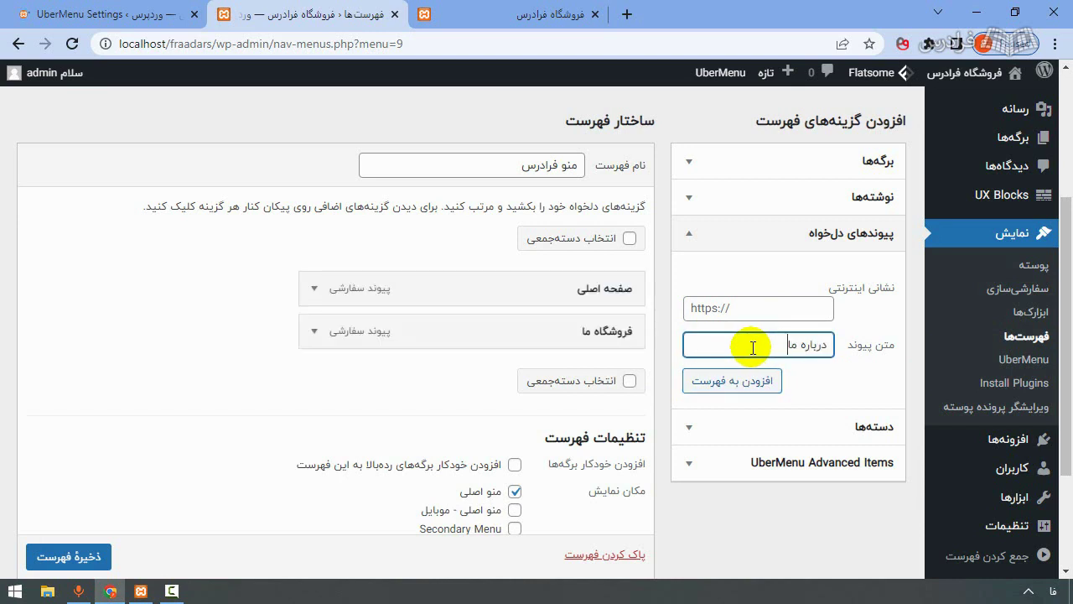
left_click(780, 308)
key("ctrl+a")
type("#")
left_click(732, 381)
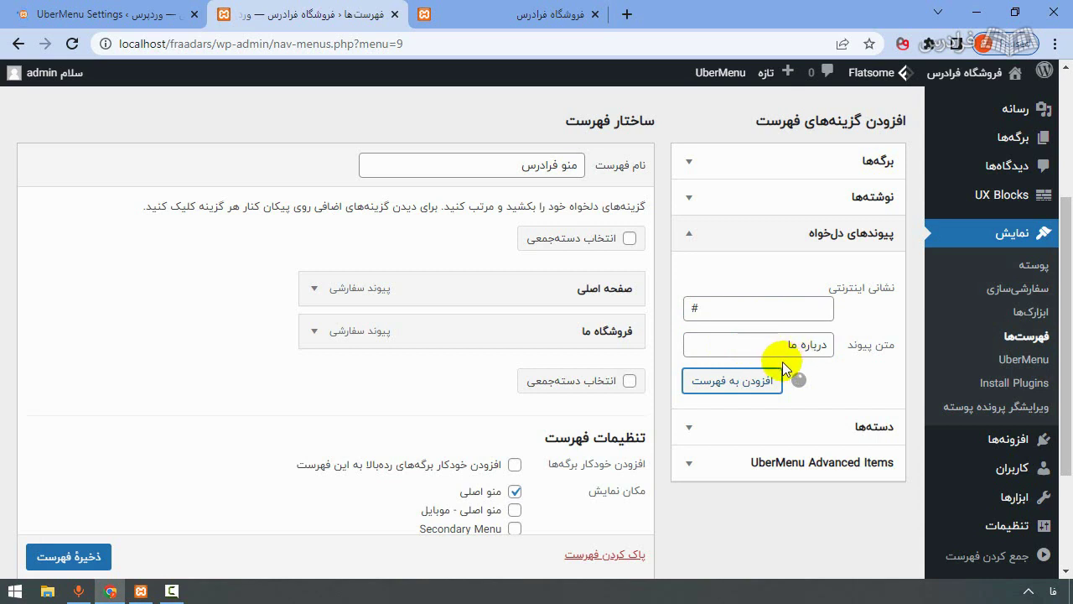
Add a custom link with the text "تماس با ما" to the menu and save the menu.
left_click(785, 339)
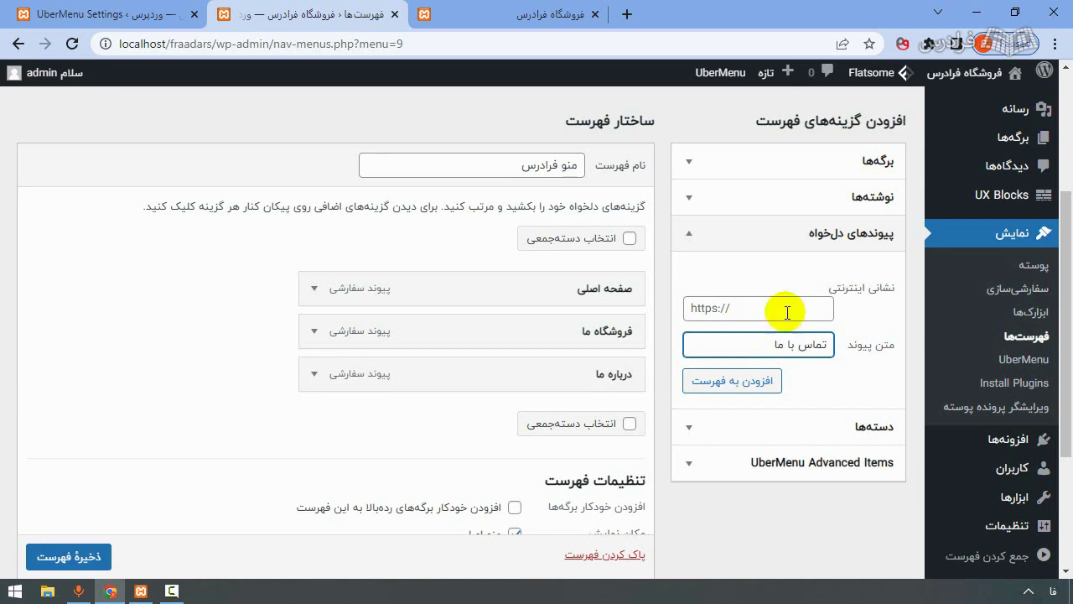
left_click(787, 310)
left_click(757, 380)
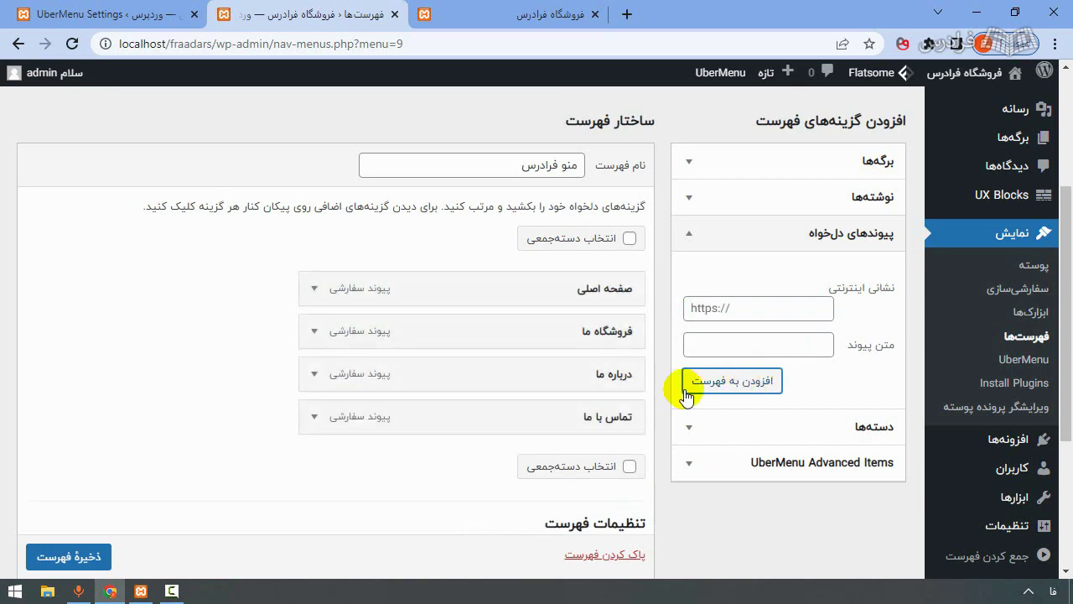
scroll(587, 395, "down", 2)
left_click(66, 557)
scroll(84, 564, "down", 1)
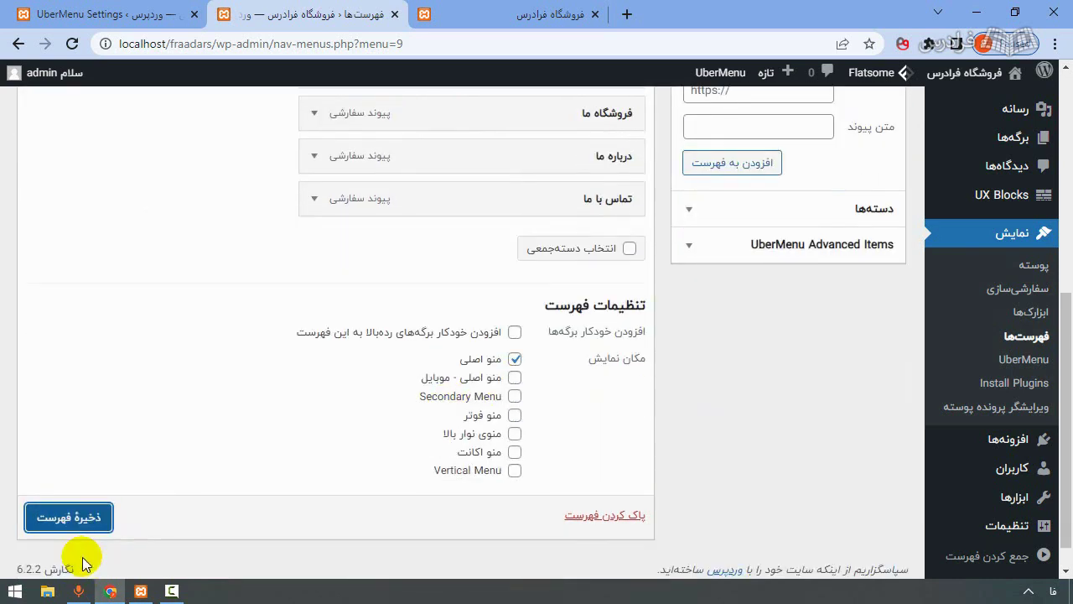
left_click(73, 515)
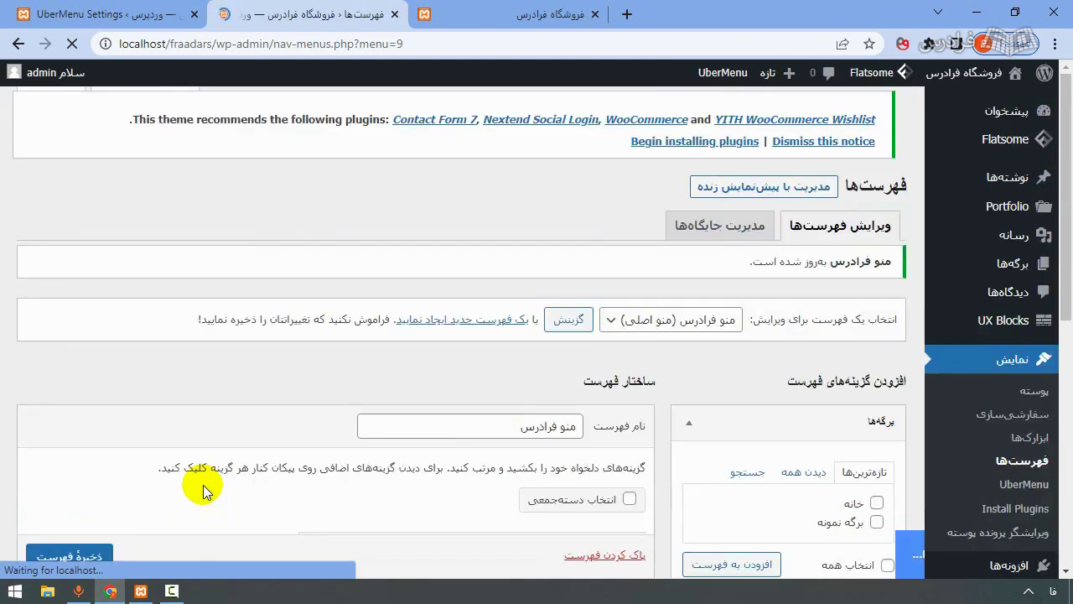
Reload the UberMenu settings and check the menu assigned to "منو اصلی" against the display location chosen in the menu editor.
left_click(151, 13)
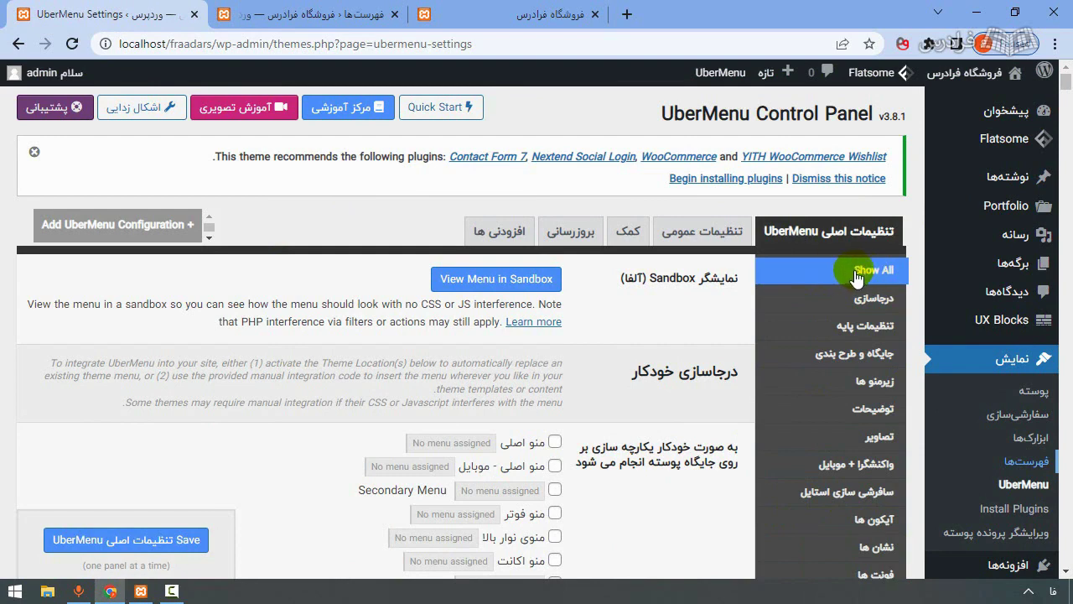
scroll(692, 344, "down", 2)
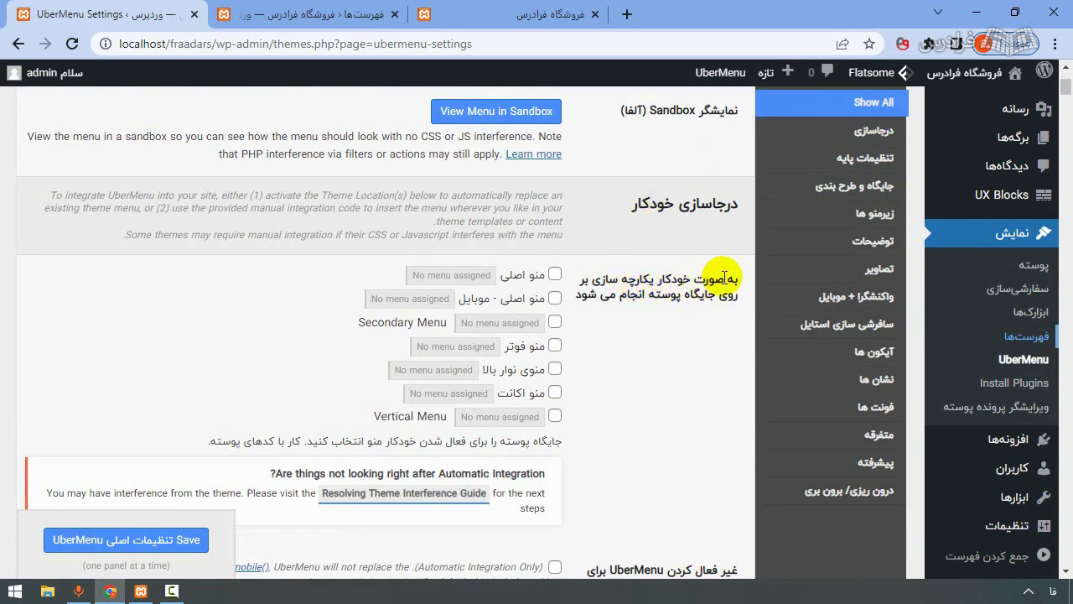
left_click_drag(694, 280, 550, 281)
left_click(551, 281)
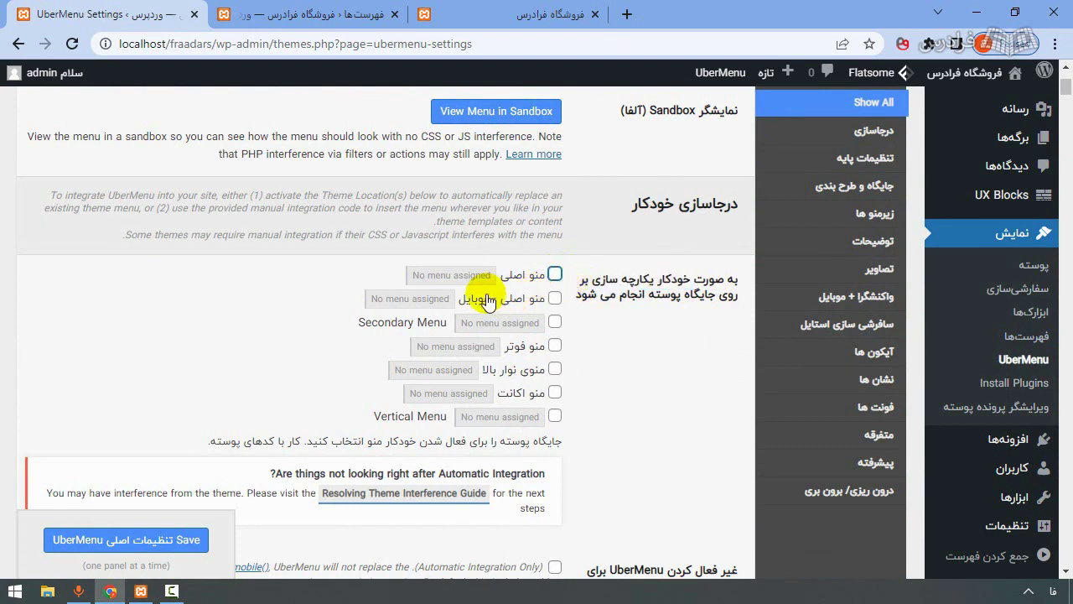
left_click(450, 279)
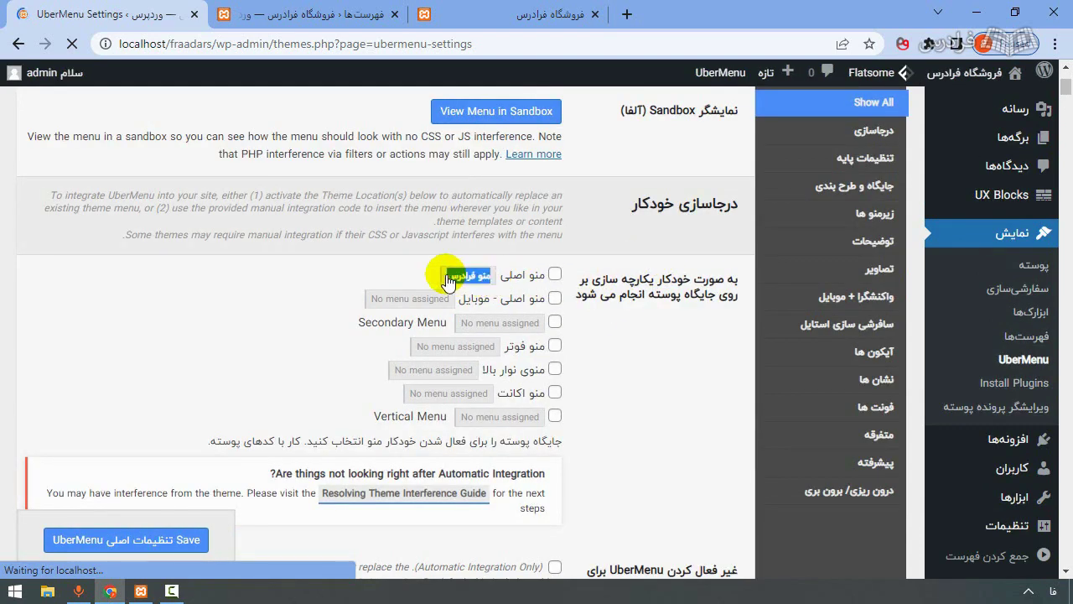
left_click(252, 14)
scroll(659, 511, "down", 6)
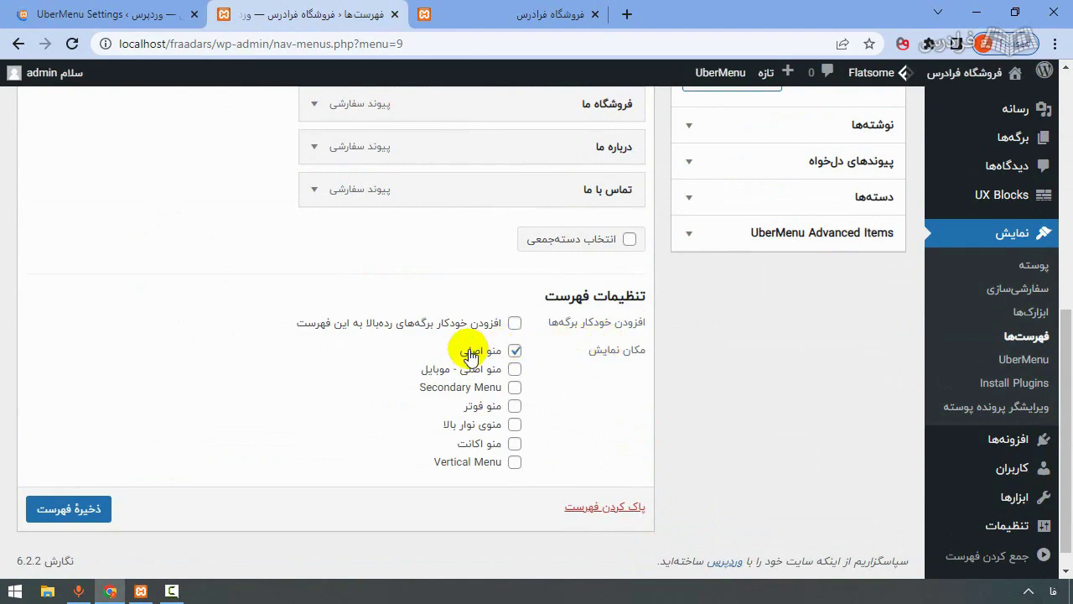
left_click_drag(1065, 371, 1070, 160)
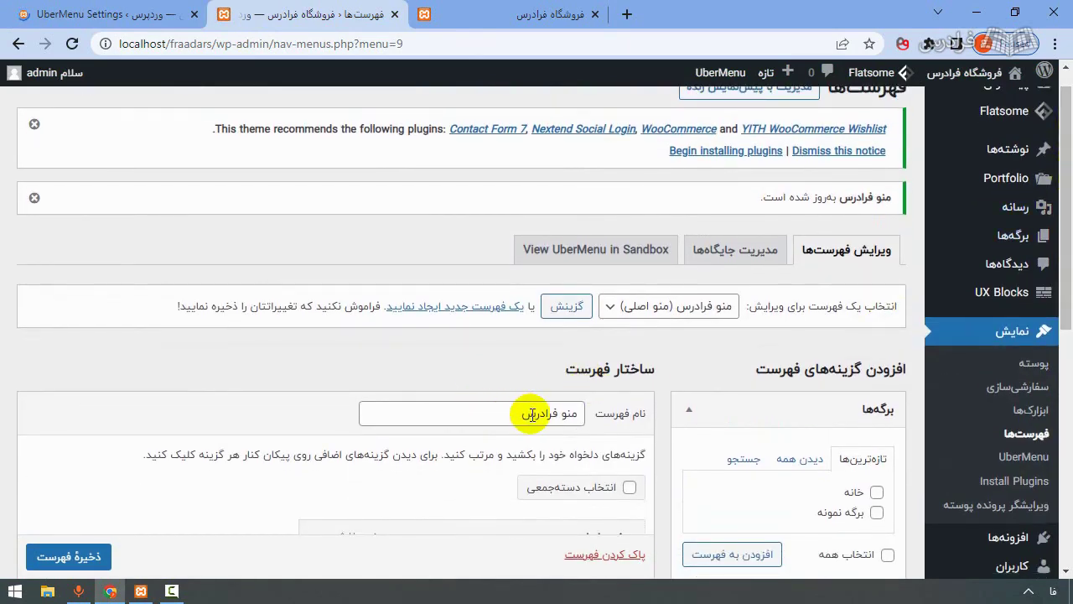
Enable UberMenu's automatic integration for the "منو اصلی" location, save the settings and reload the storefront.
left_click(155, 11)
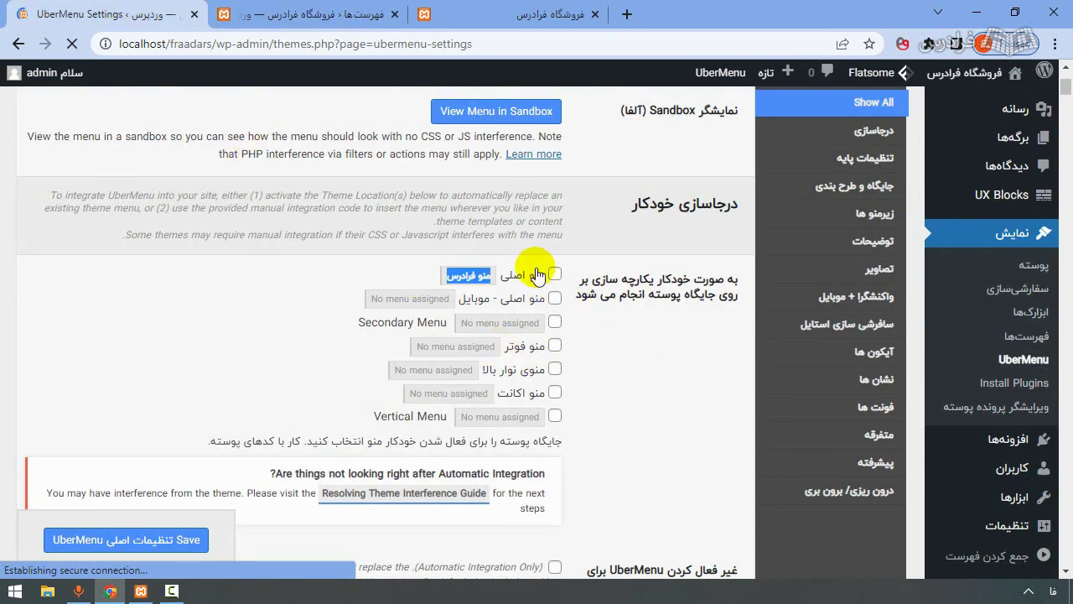
left_click(409, 272)
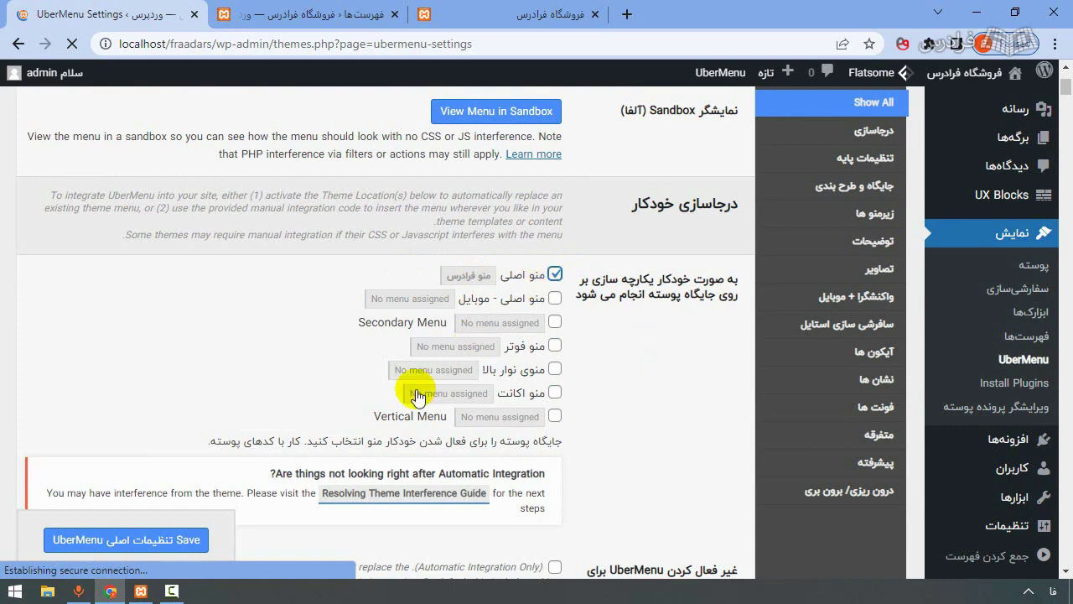
left_click(166, 544)
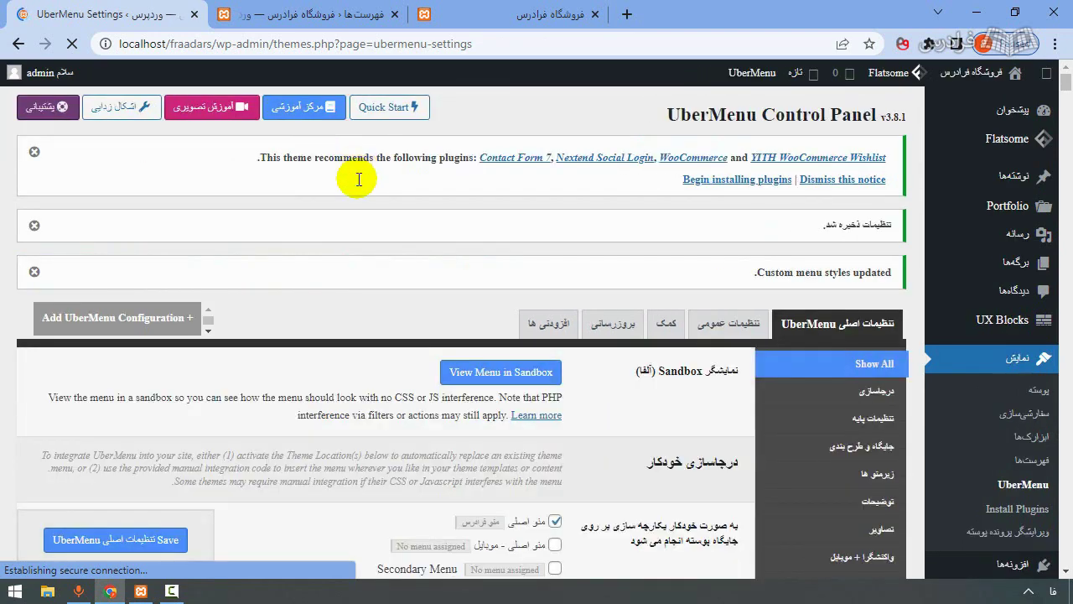
left_click(510, 15)
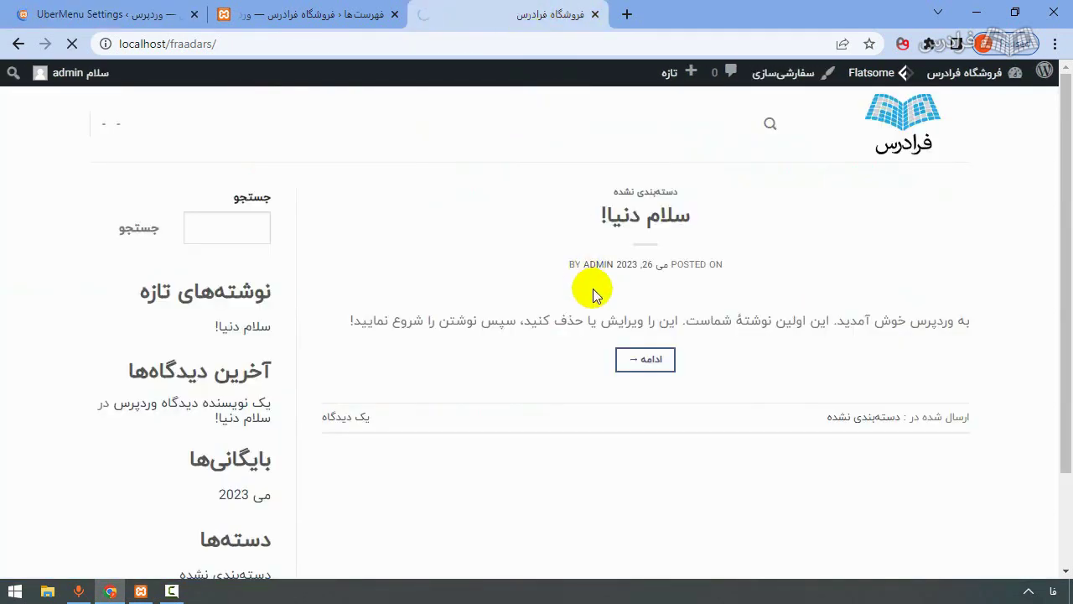